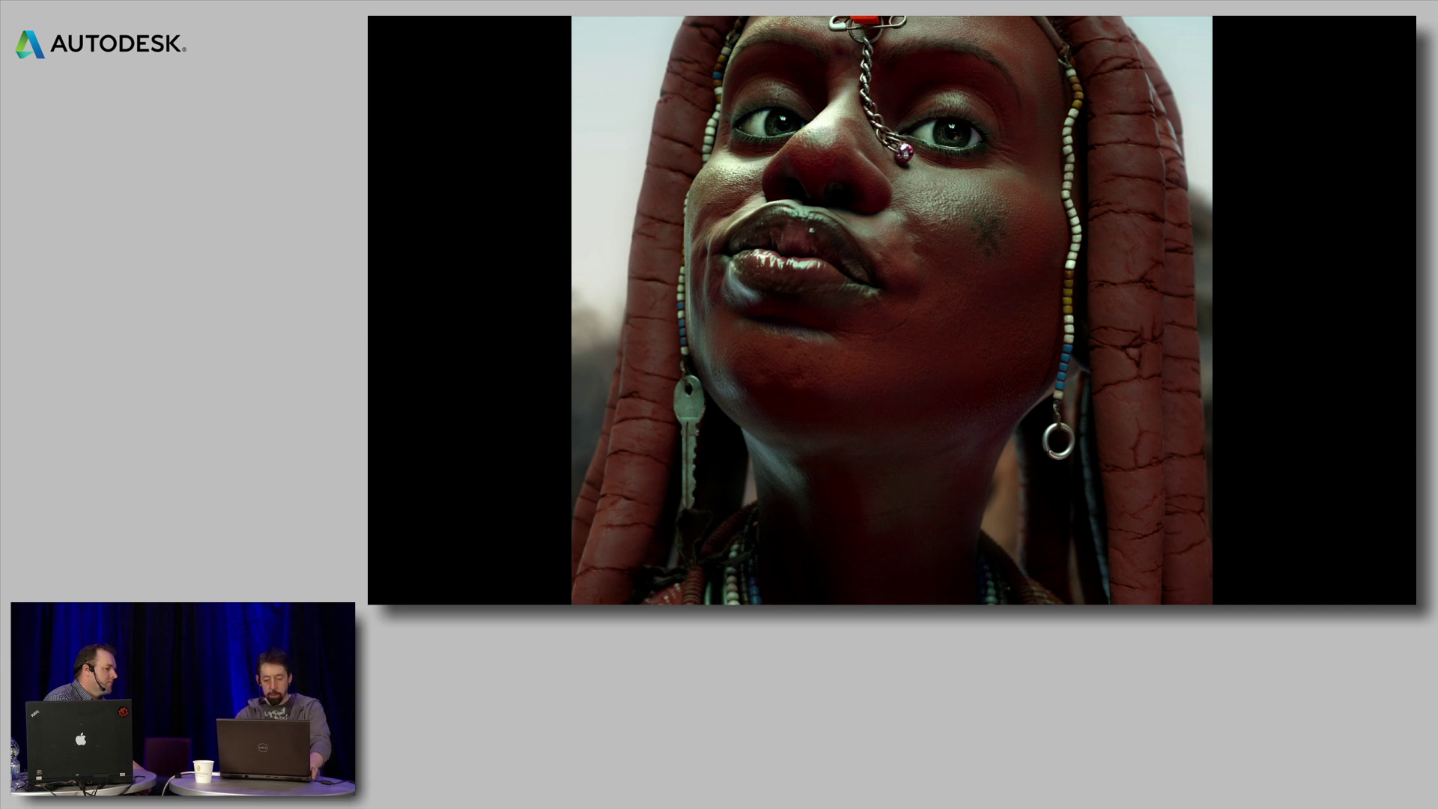
- Switch to Mudbox and examine the head, braids and necklaces of the tribal woman model from the front
key("alt+Tab")
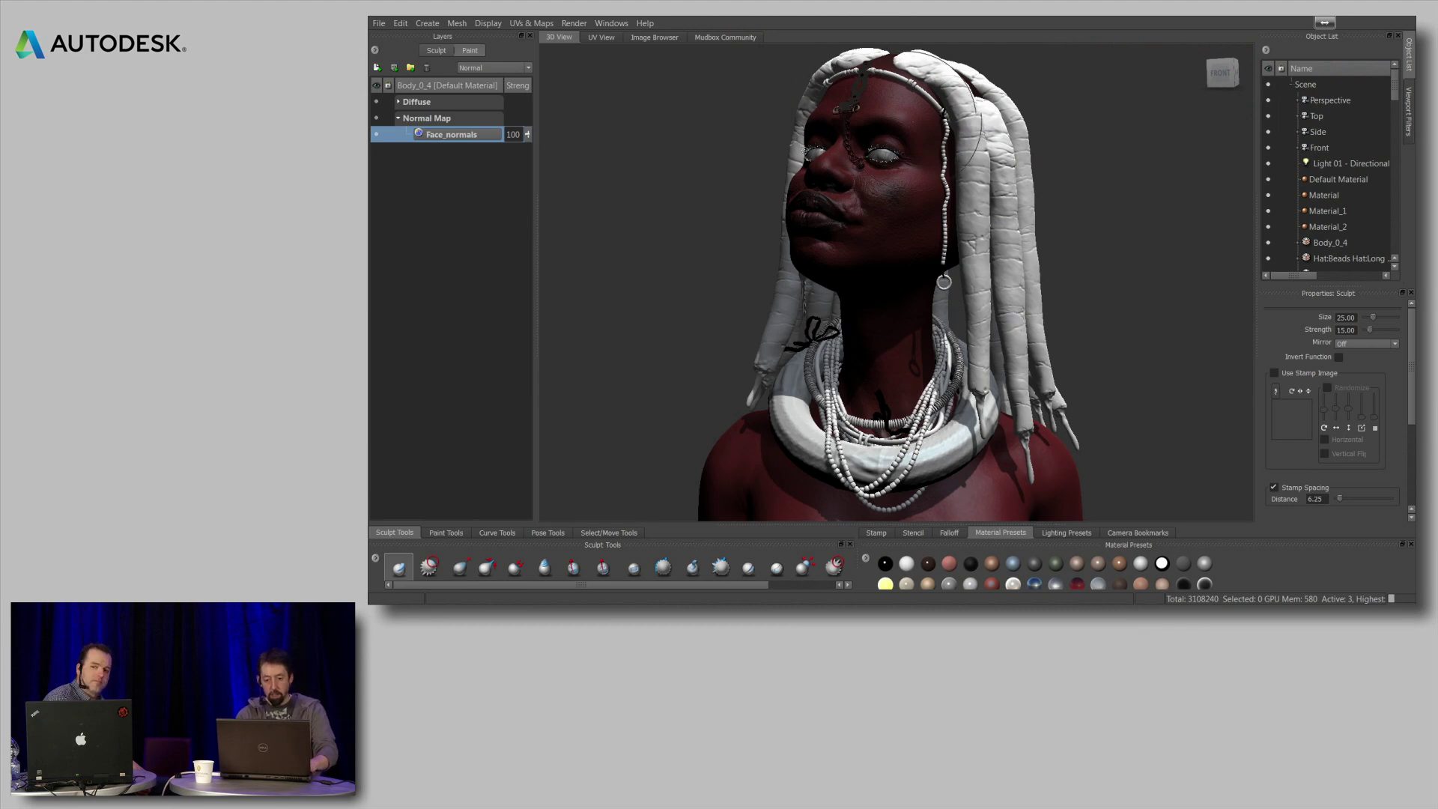
left_click_drag(943, 282, 1071, 212, "alt")
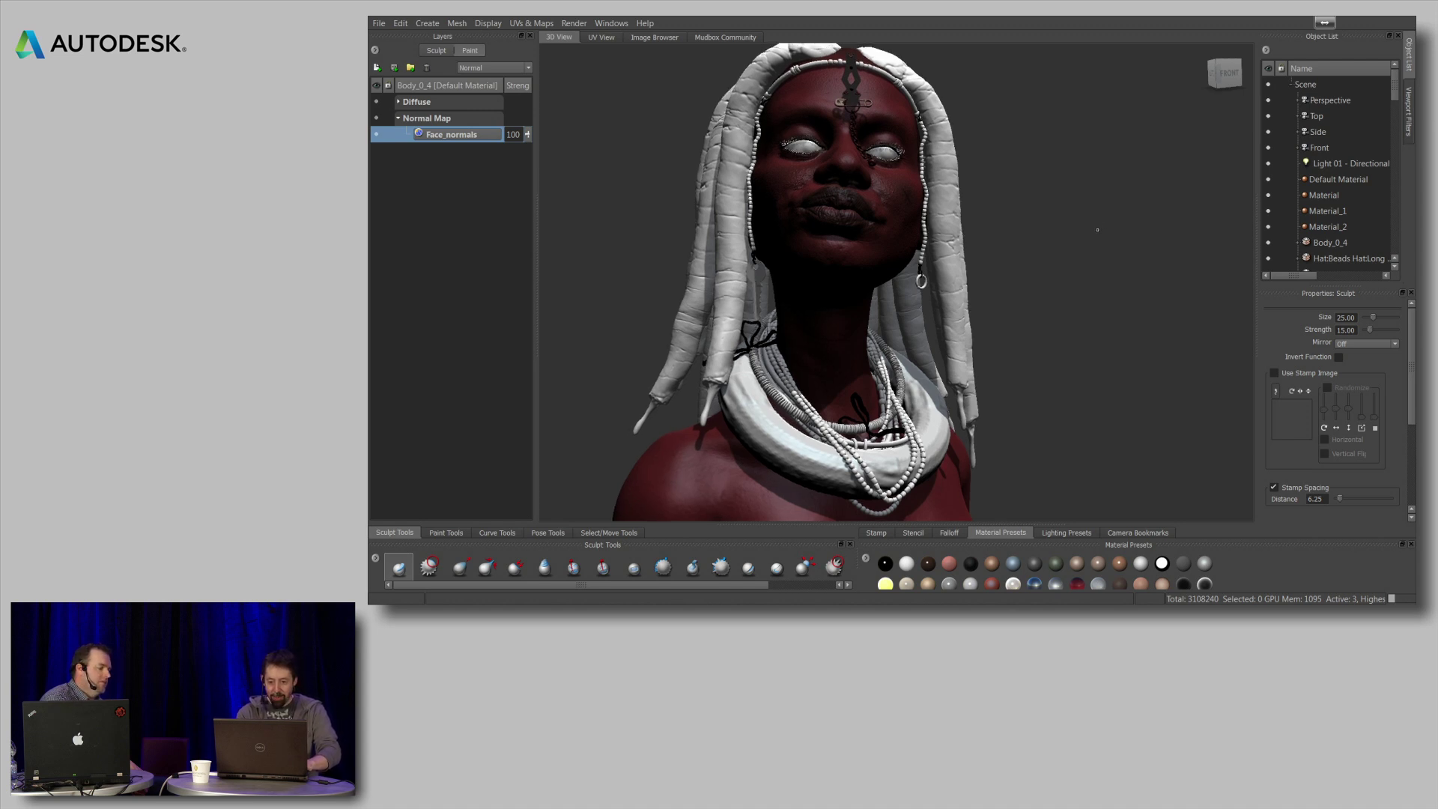
left_click_drag(1097, 229, 1041, 309, "alt")
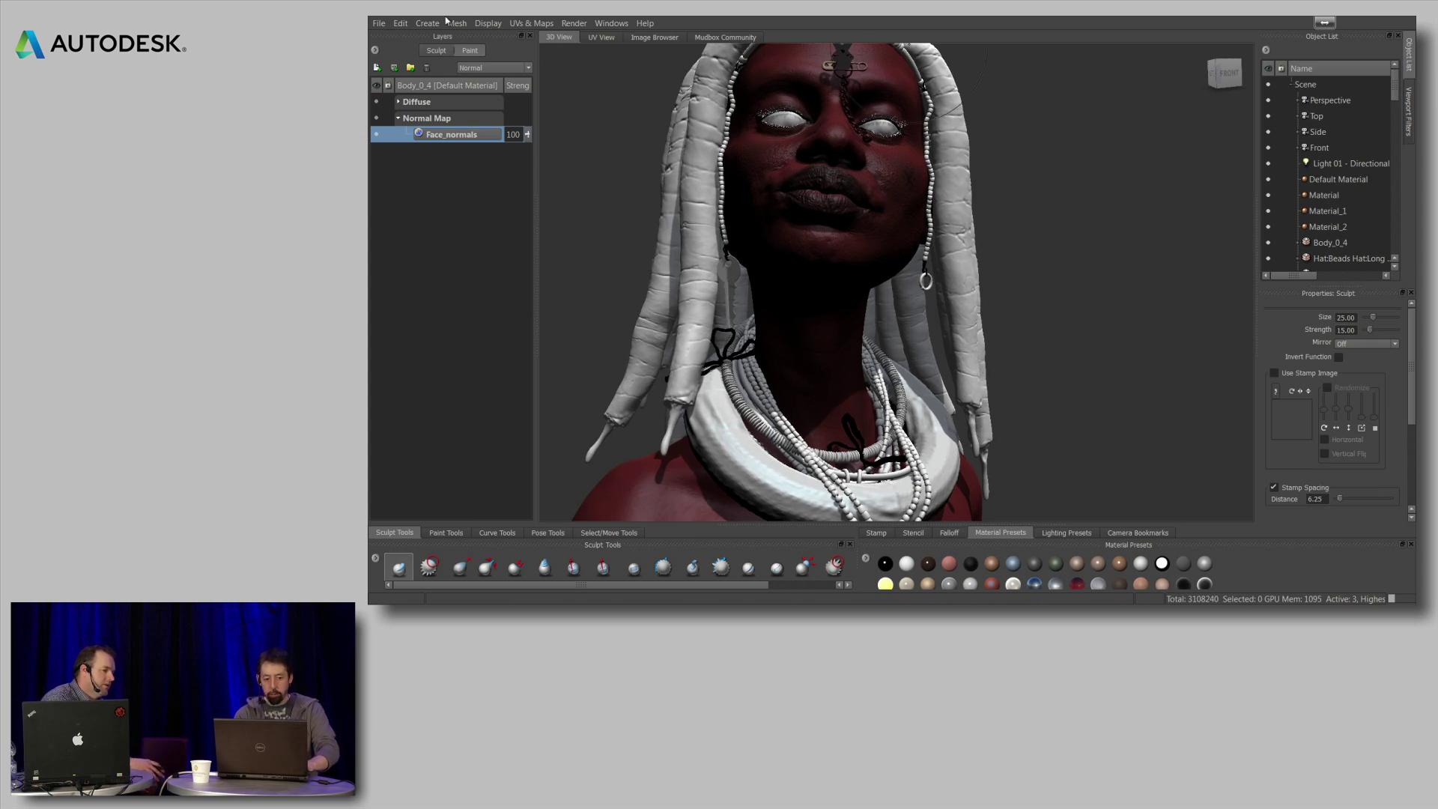
- Expand the Diffuse layers and compare the face with the DirtMap paint layer hidden and shown again
left_click(399, 104)
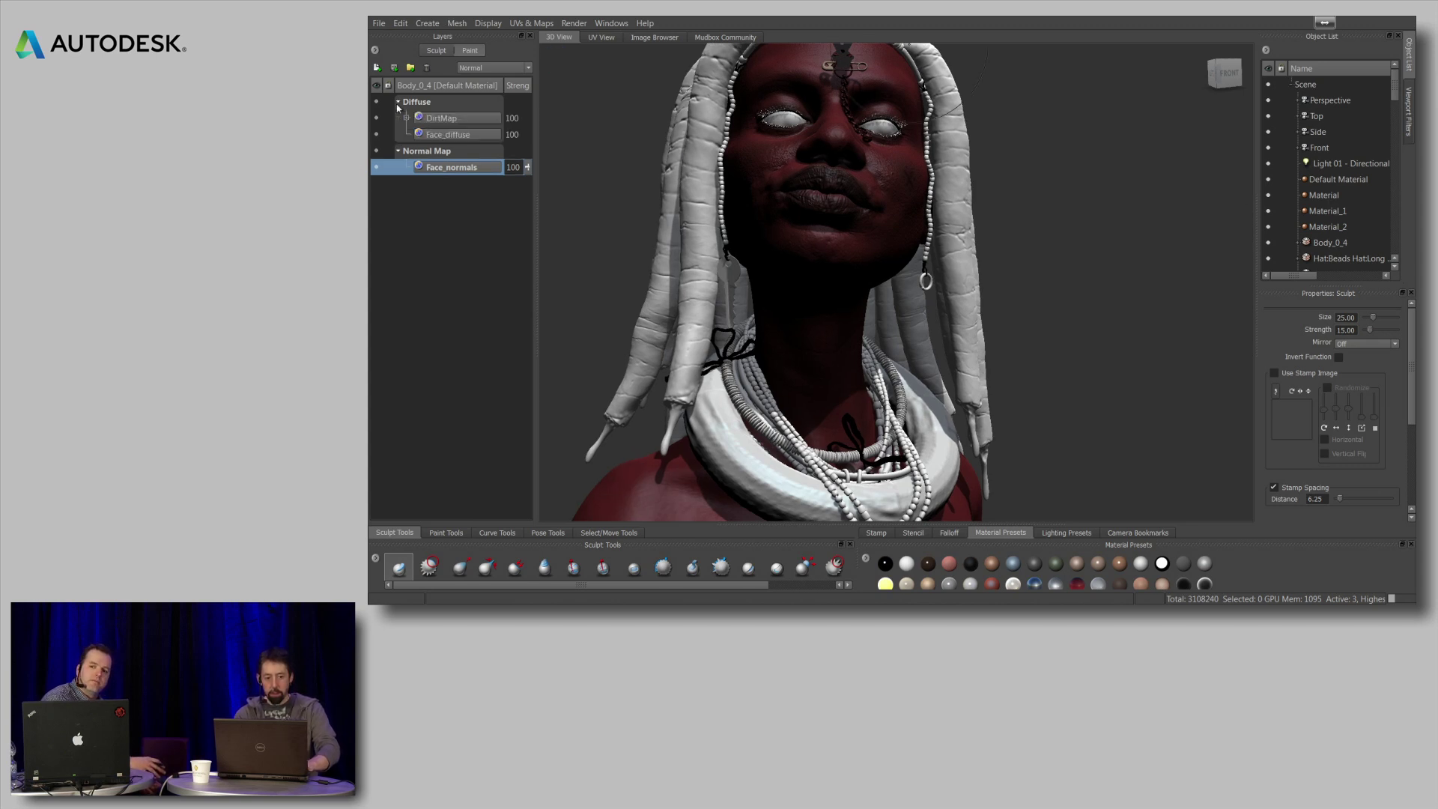
left_click(375, 118)
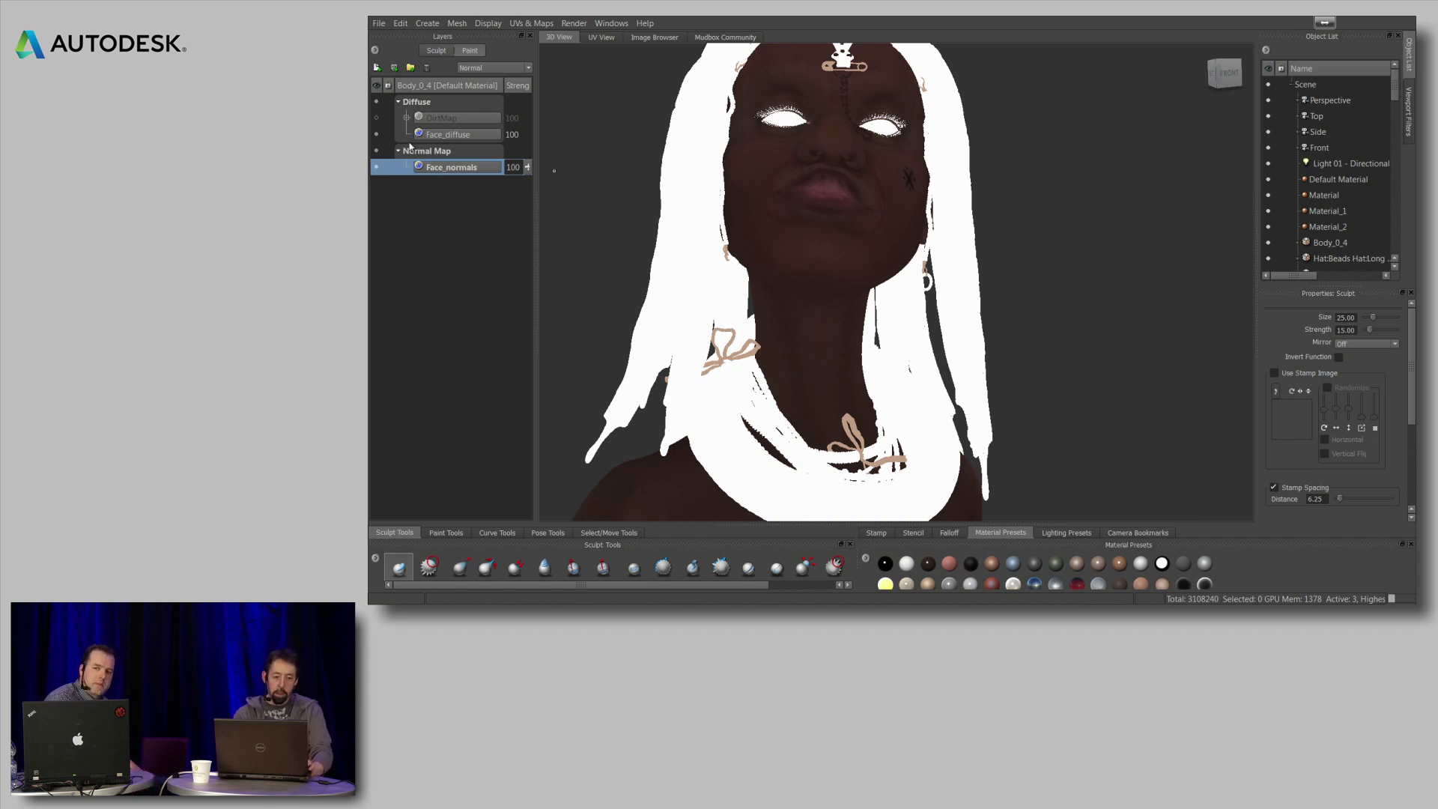
left_click(376, 119)
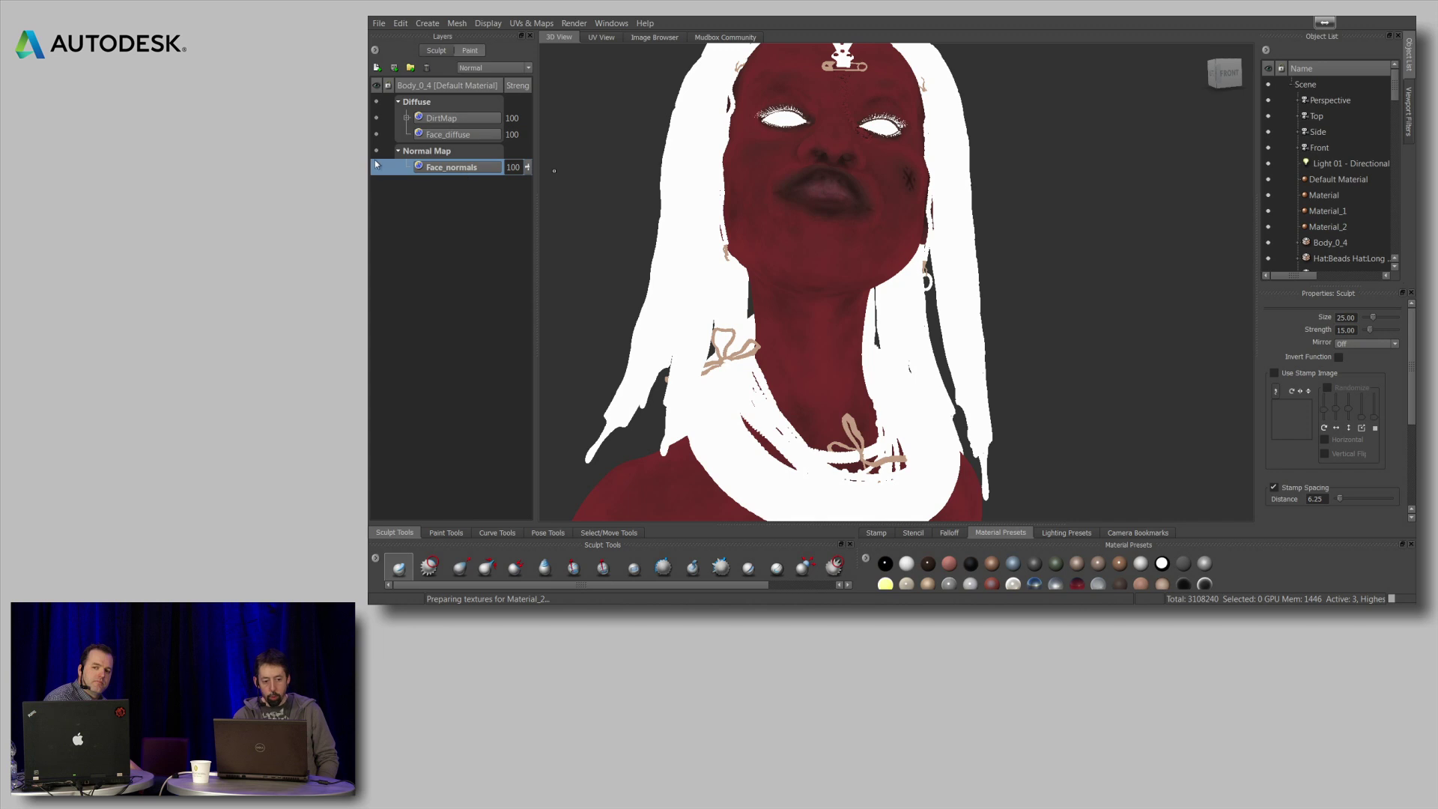
right_click(401, 173)
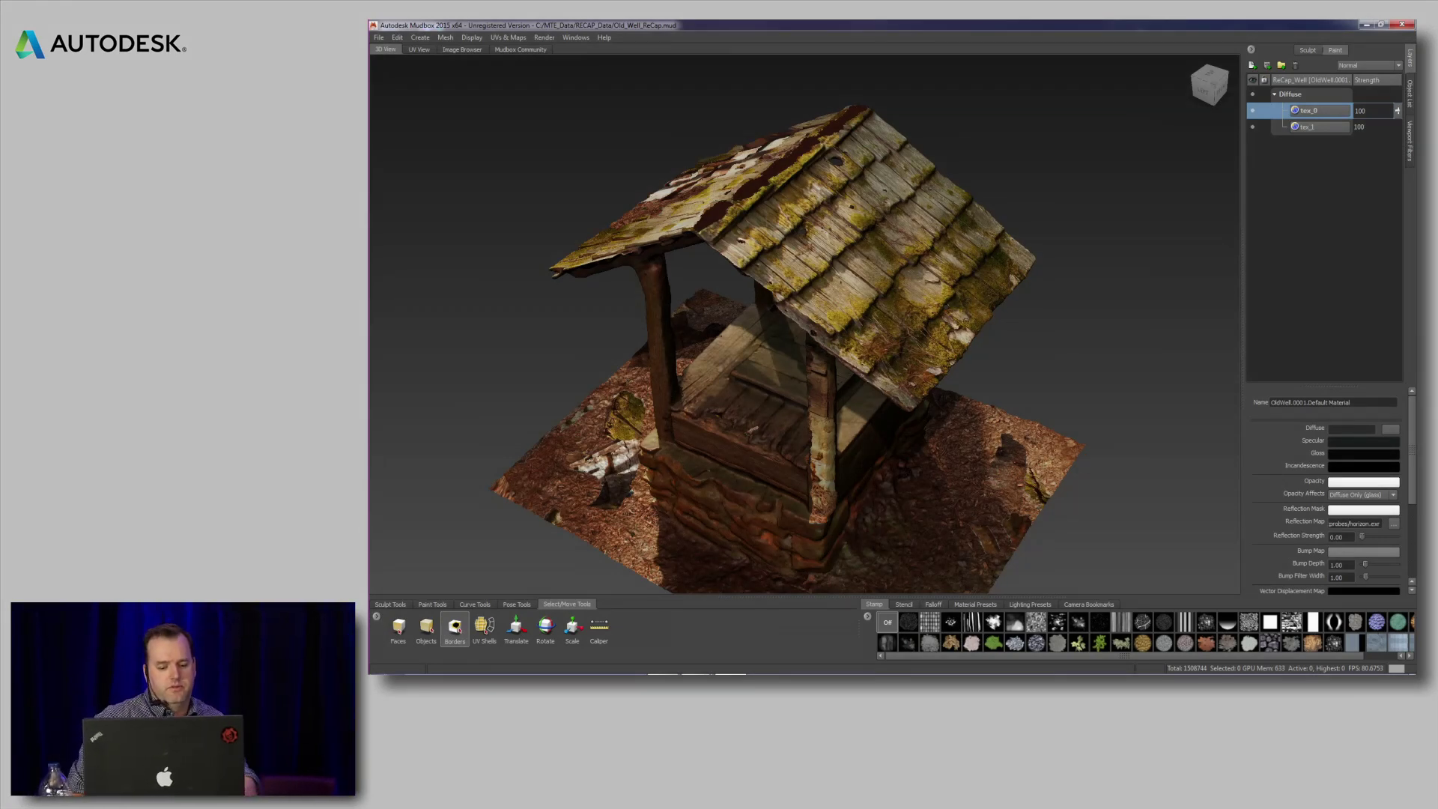
- Examine the textured well scan from several sides, including a close look at the roof's ridge and shingles
left_click_drag(974, 359, 910, 367, "alt")
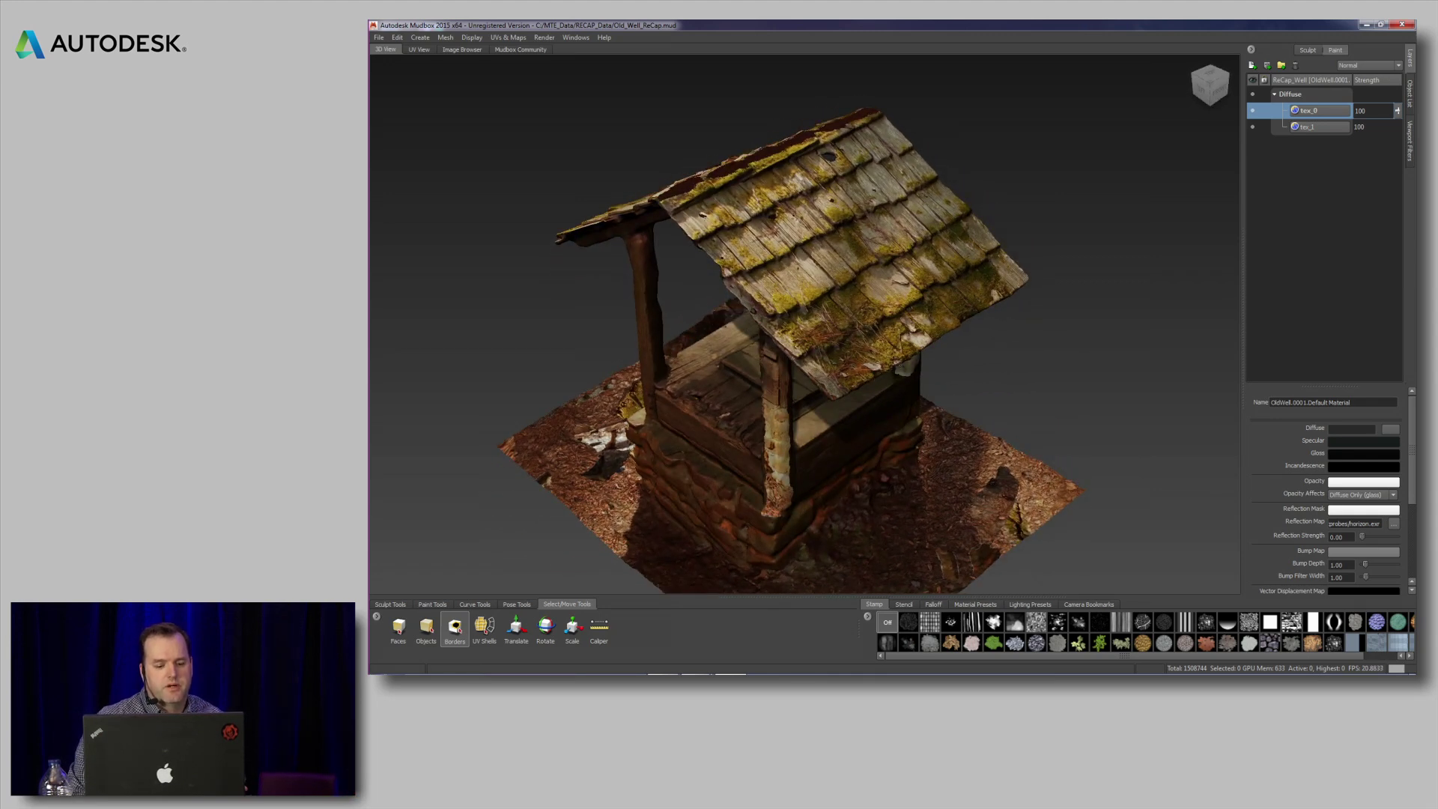
left_click_drag(910, 367, 929, 375, "alt")
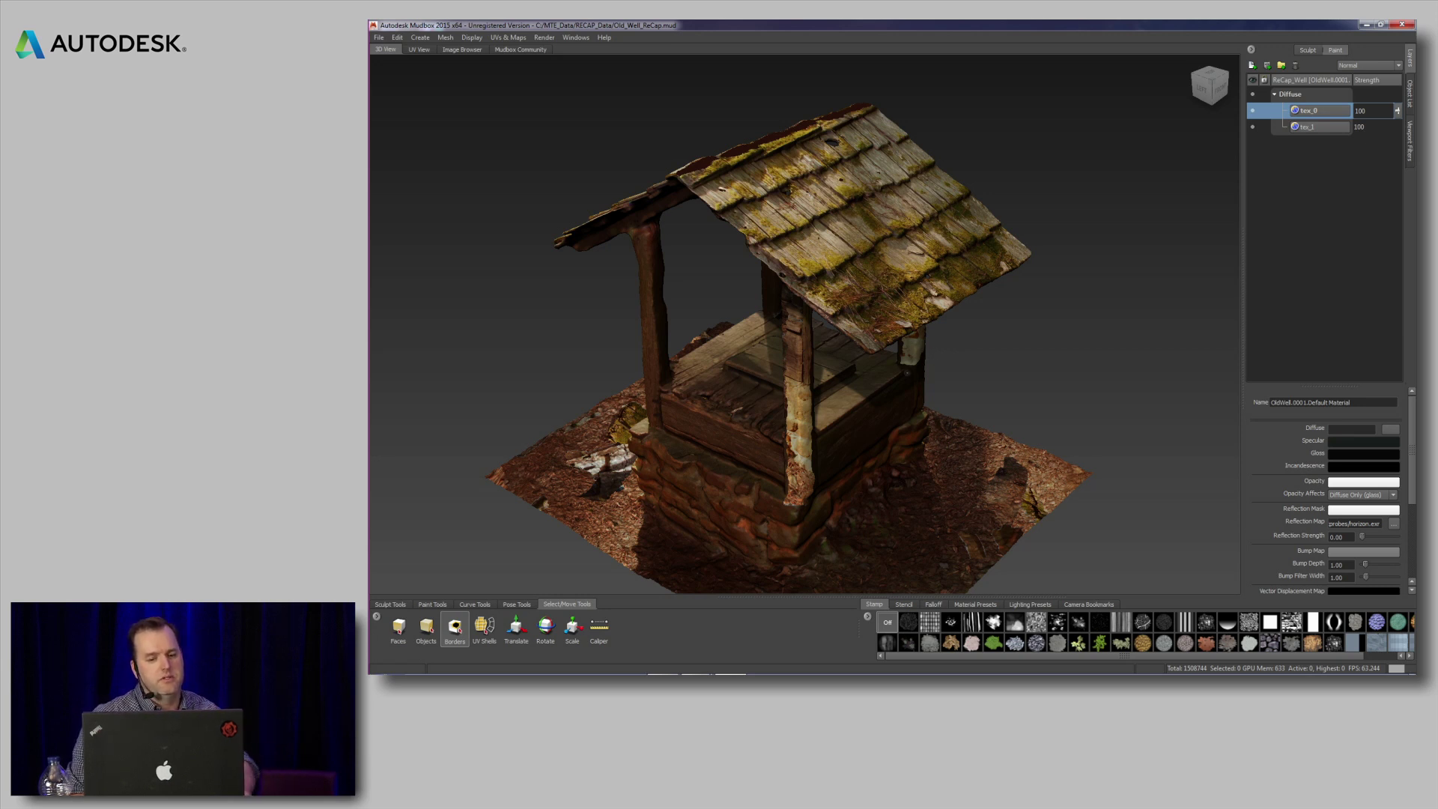
mouse_move(963, 333)
left_mouse_down("alt")
mouse_move(952, 382)
mouse_move(983, 379)
mouse_move(990, 370)
mouse_move(897, 410)
mouse_move(955, 409)
mouse_move(967, 326)
left_mouse_up("alt")
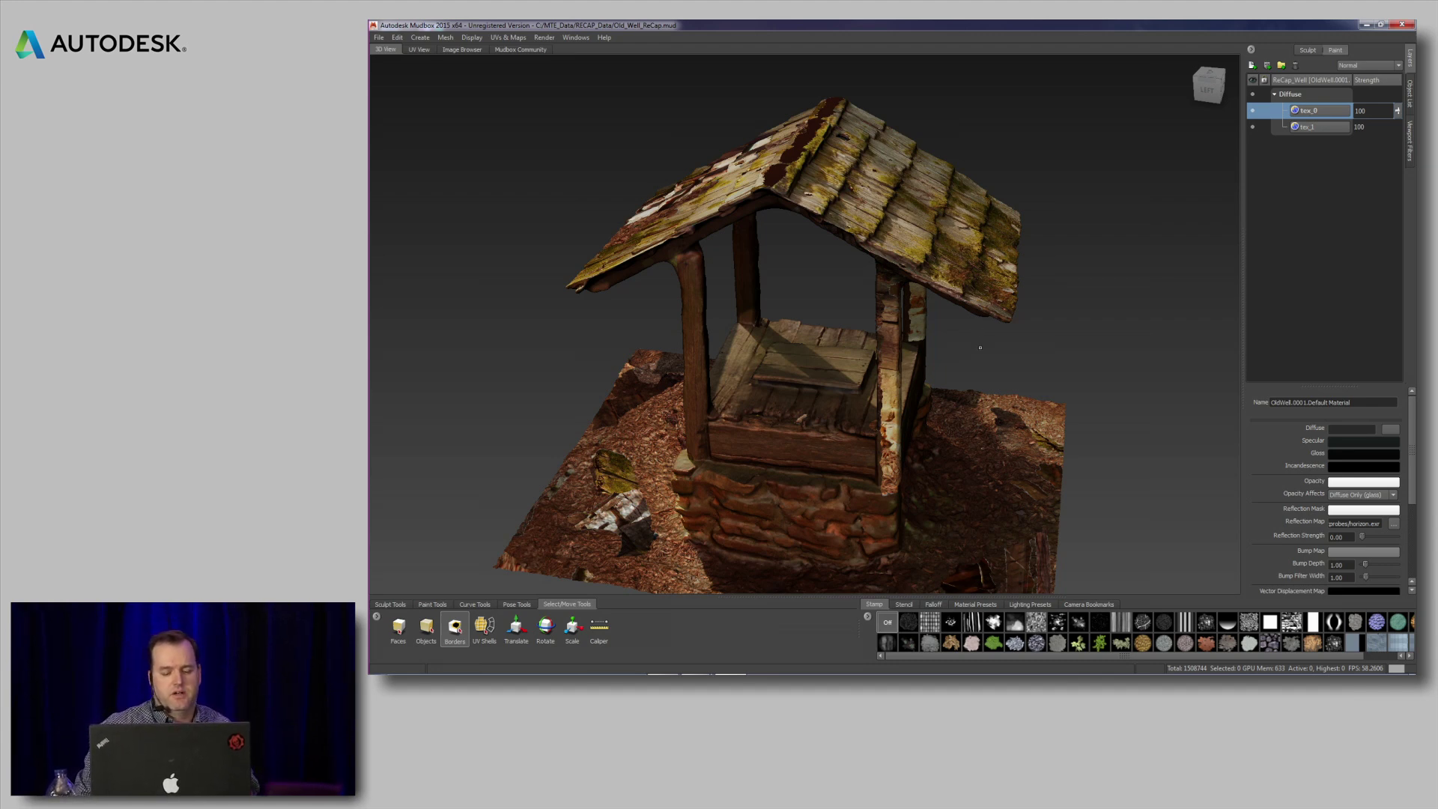
left_click_drag(802, 337, 1003, 338, "alt")
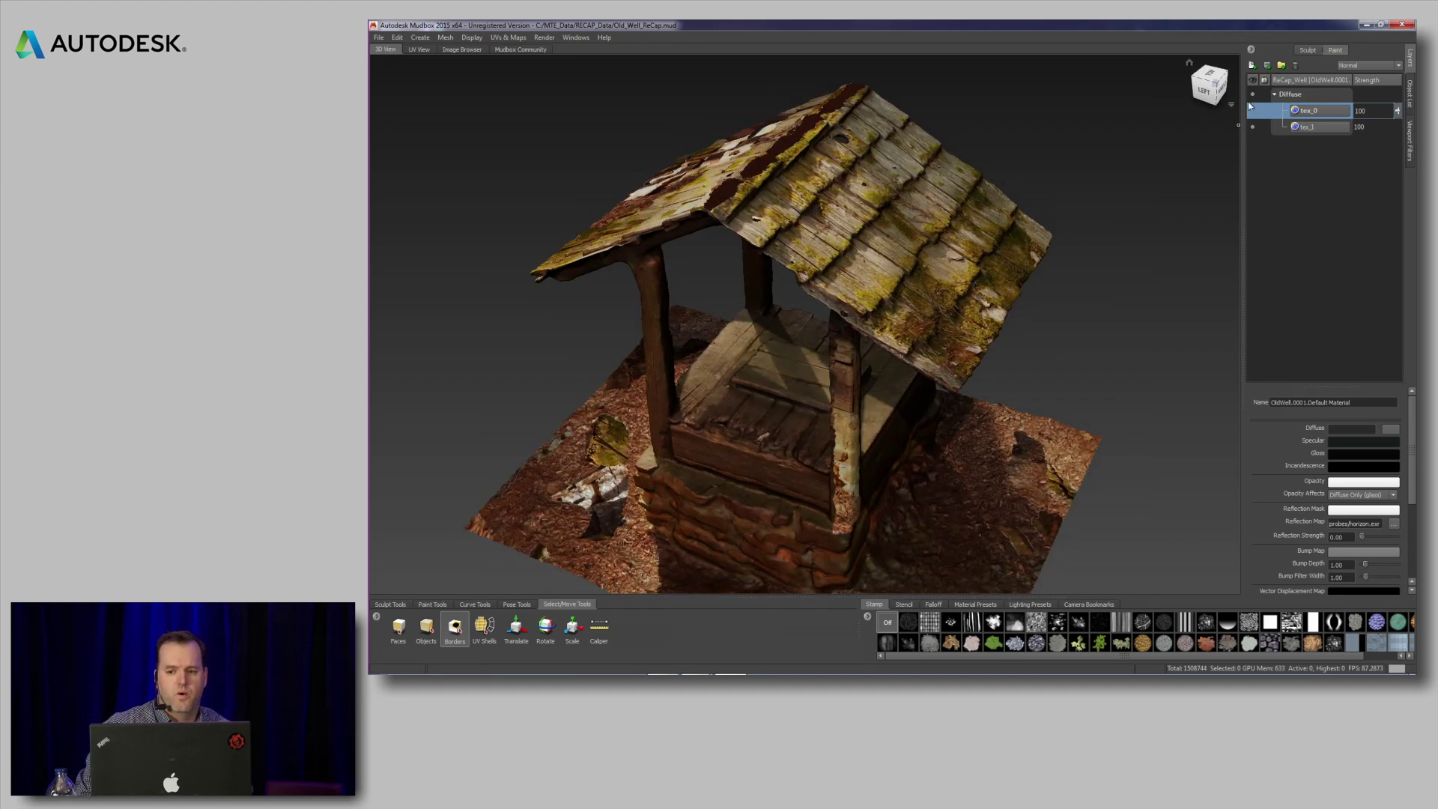
left_click_drag(1011, 390, 1071, 419, "alt")
right_click_drag(1071, 419, 1049, 359, "alt")
left_click_drag(1048, 360, 991, 145, "alt")
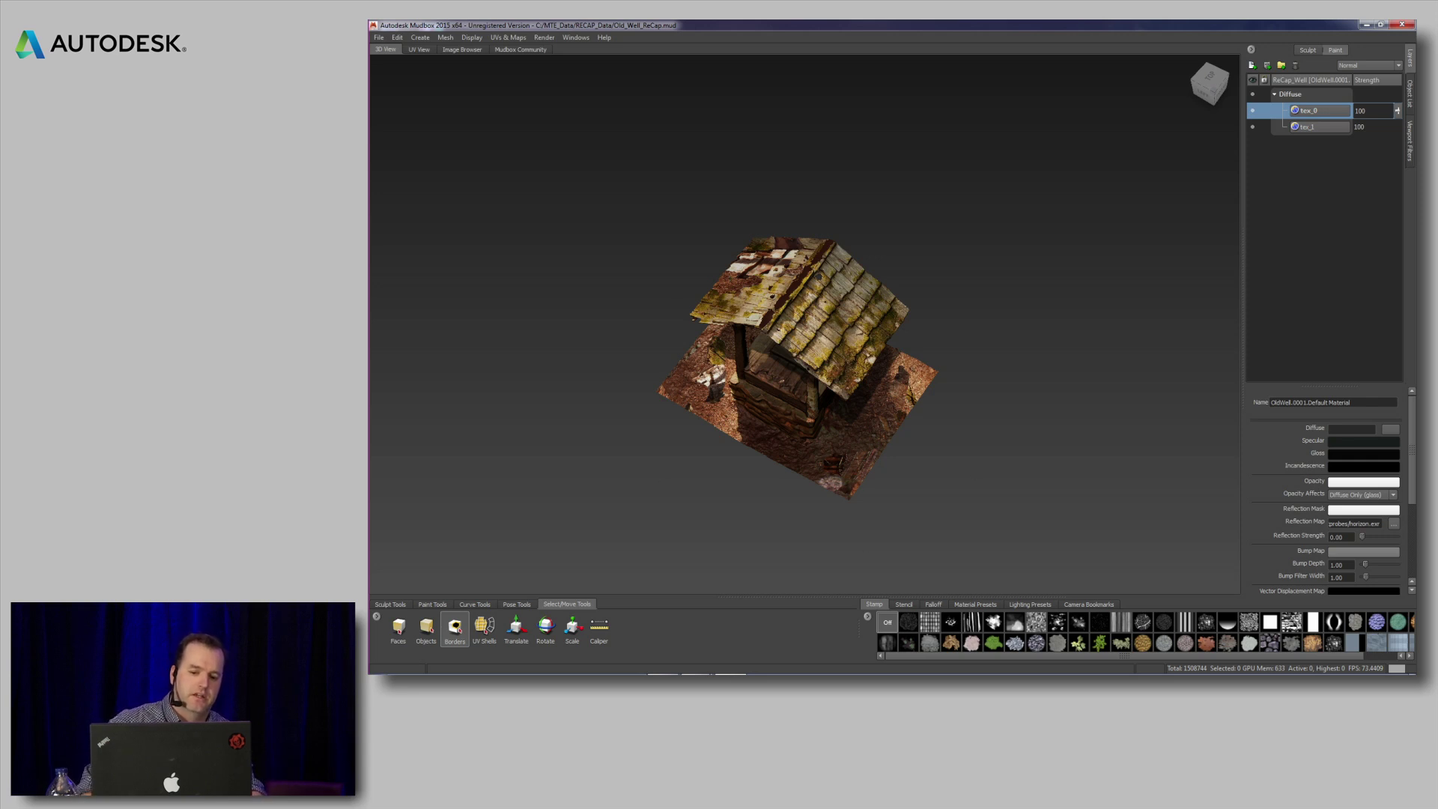
right_click_drag(779, 419, 876, 427, "alt")
left_click_drag(877, 431, 846, 322, "alt")
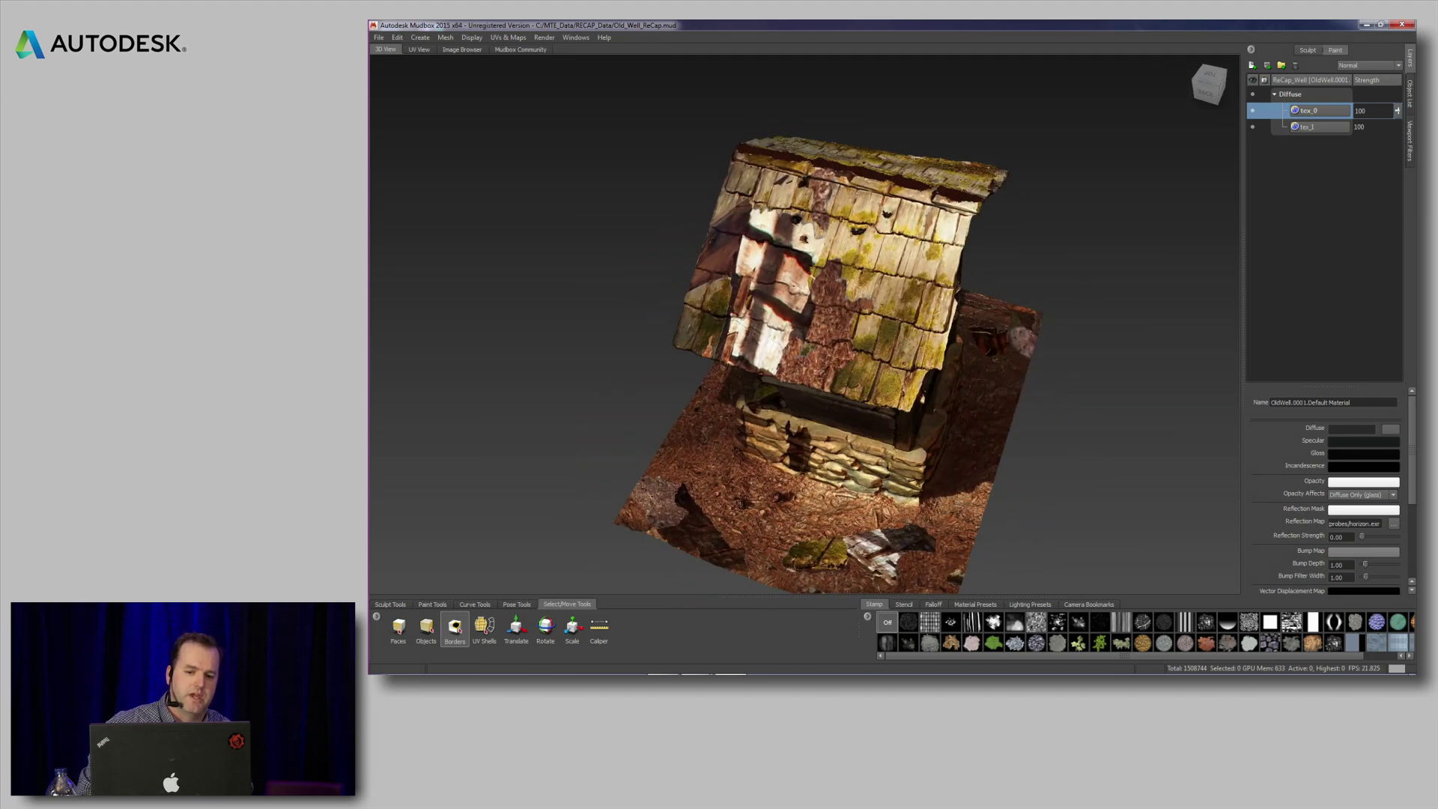
right_click_drag(846, 322, 774, 280, "alt")
left_click_drag(768, 290, 663, 285, "alt")
right_click_drag(663, 284, 787, 299, "alt")
middle_click_drag(790, 351, 743, 633, "alt")
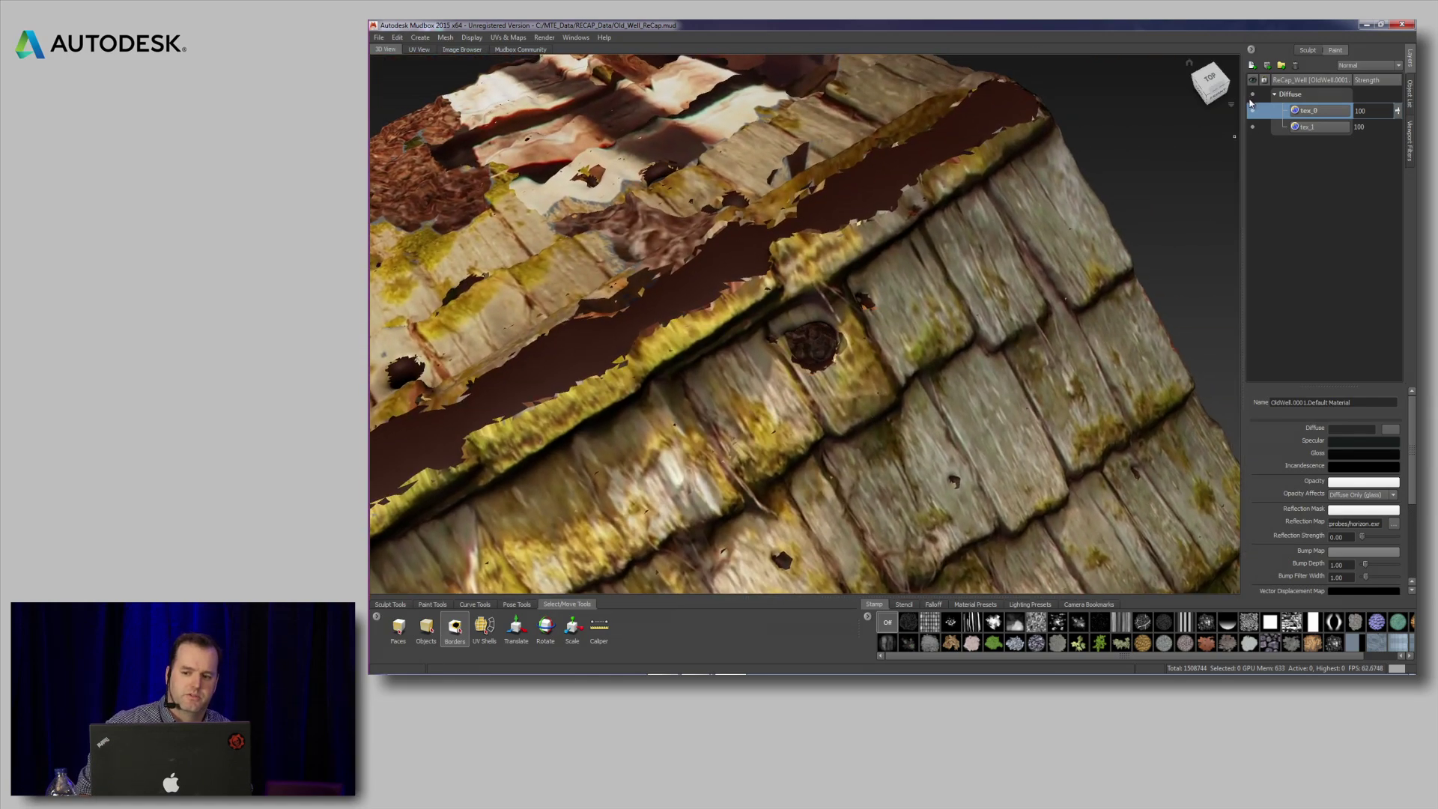
- Hide the Diffuse paint layers box_0 and tex_1 and frame the whole untextured well
left_click(1252, 106)
key("f")
left_click_drag(749, 330, 846, 288, "alt")
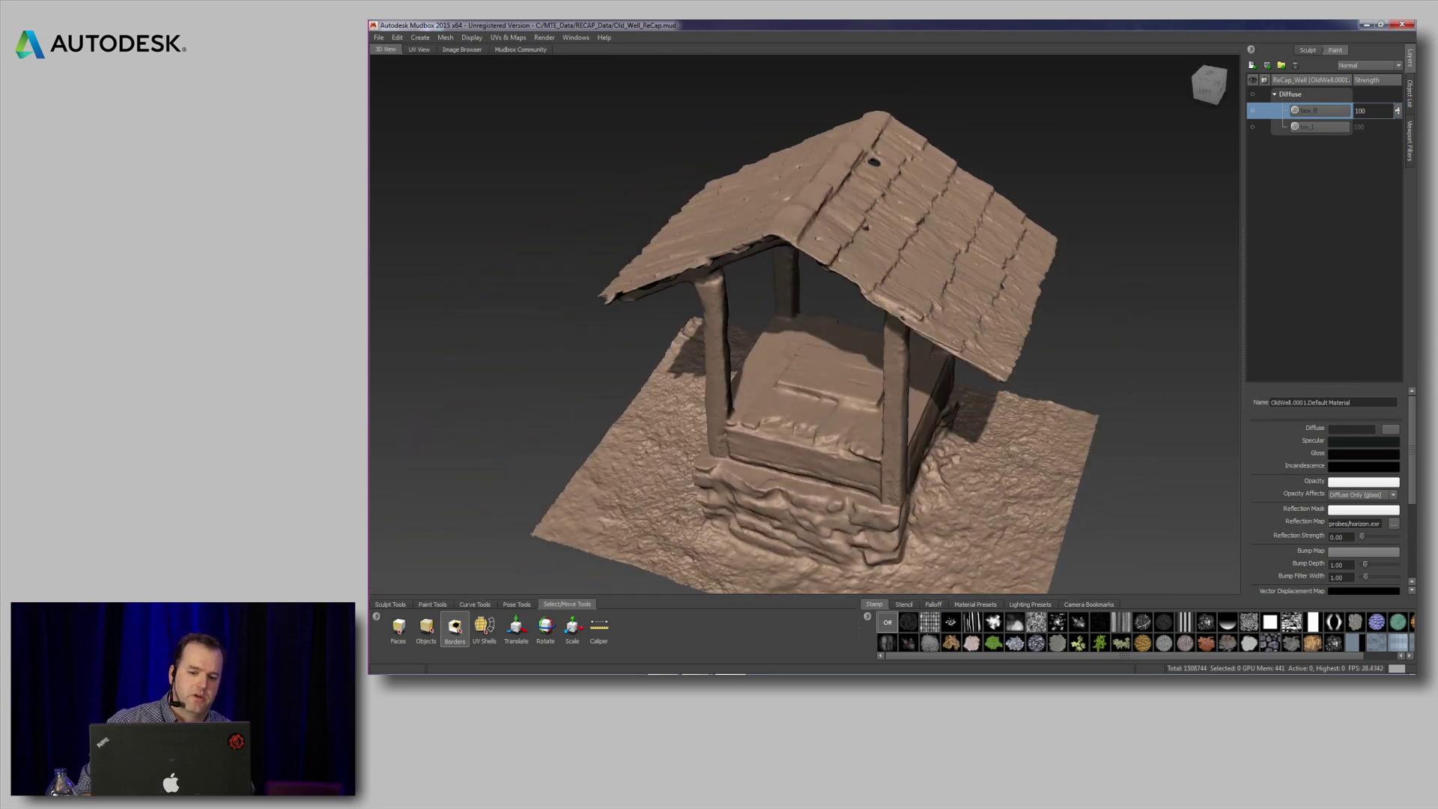
- Turn on the Mesh Errors display for the well and keep the mesh
left_click(472, 37)
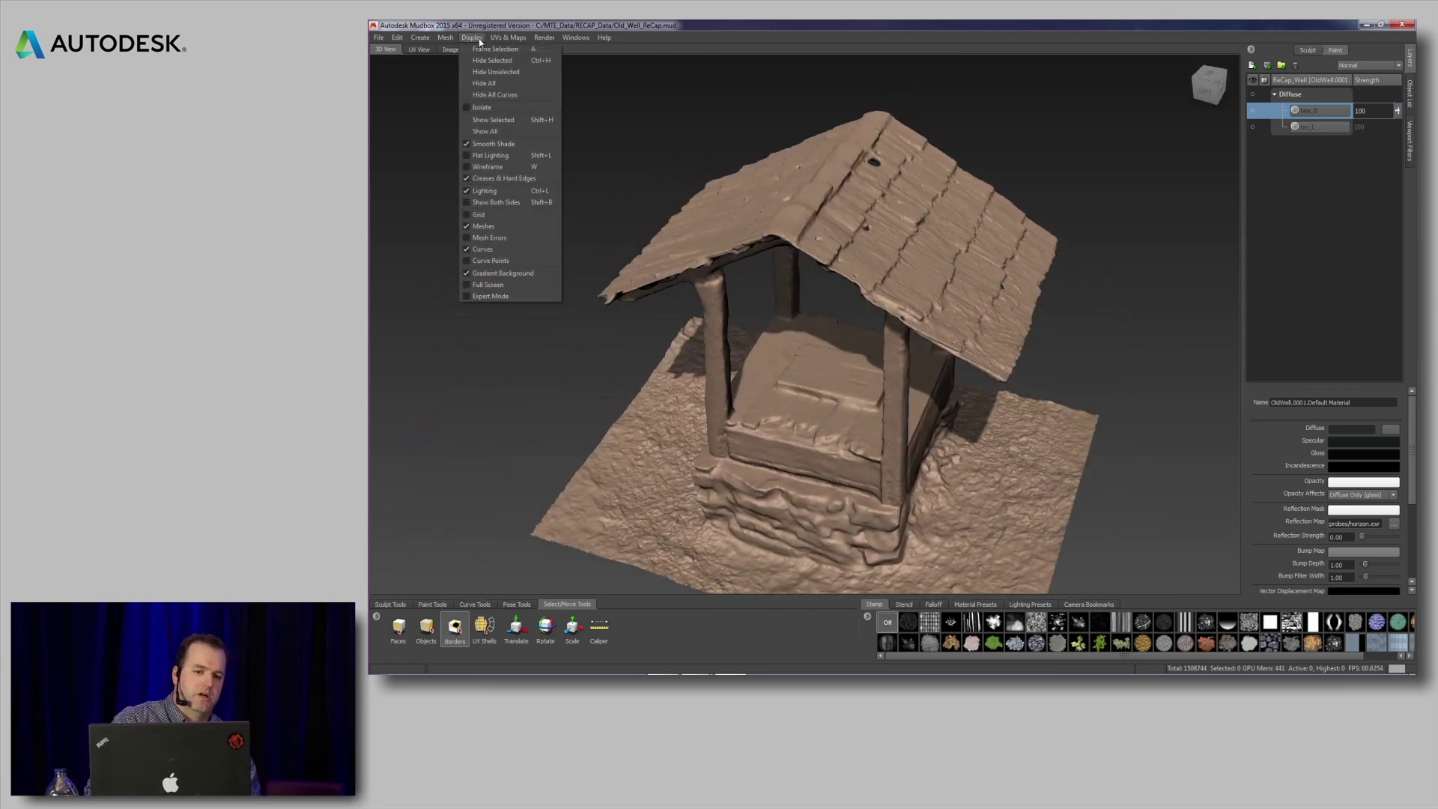
left_click(513, 238)
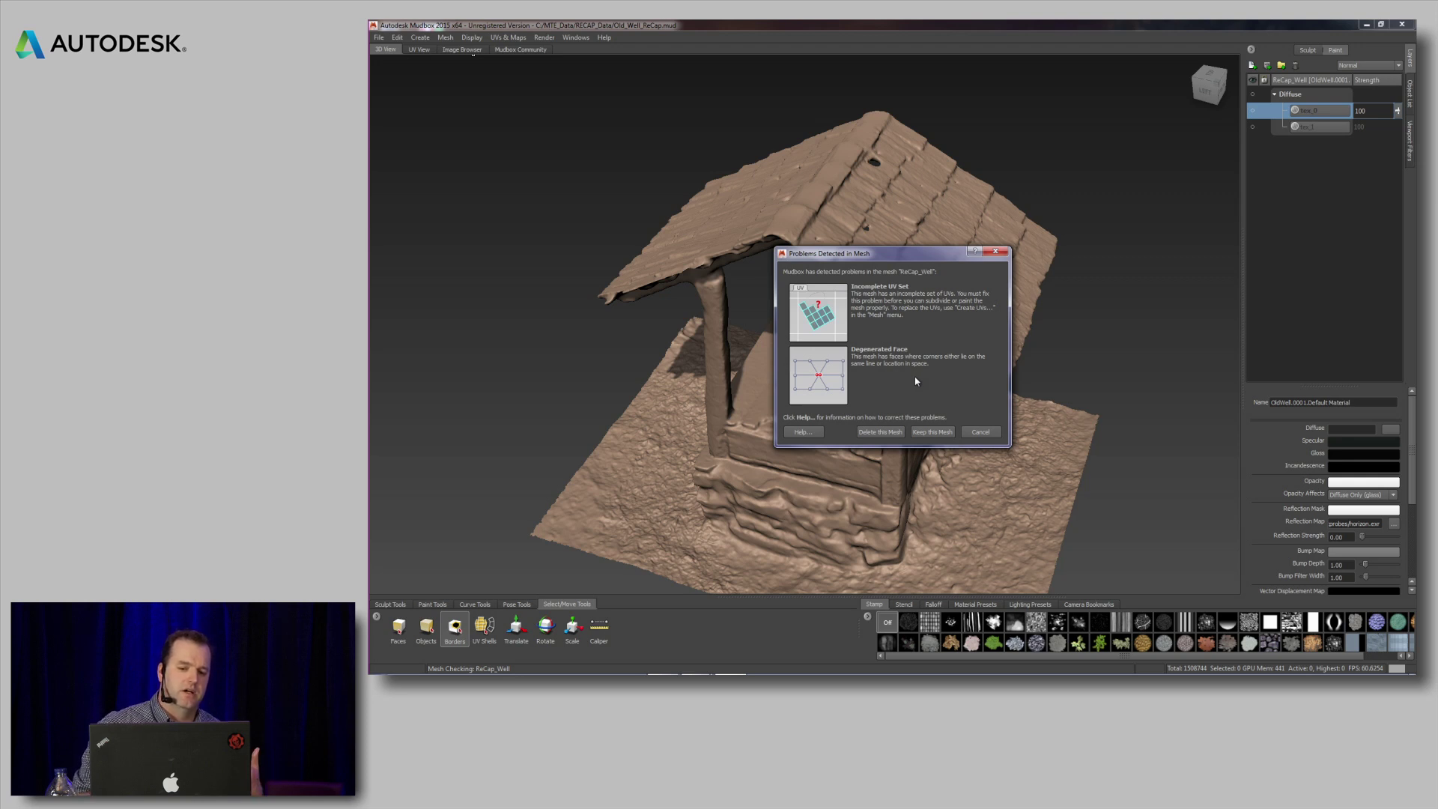
left_click(933, 432)
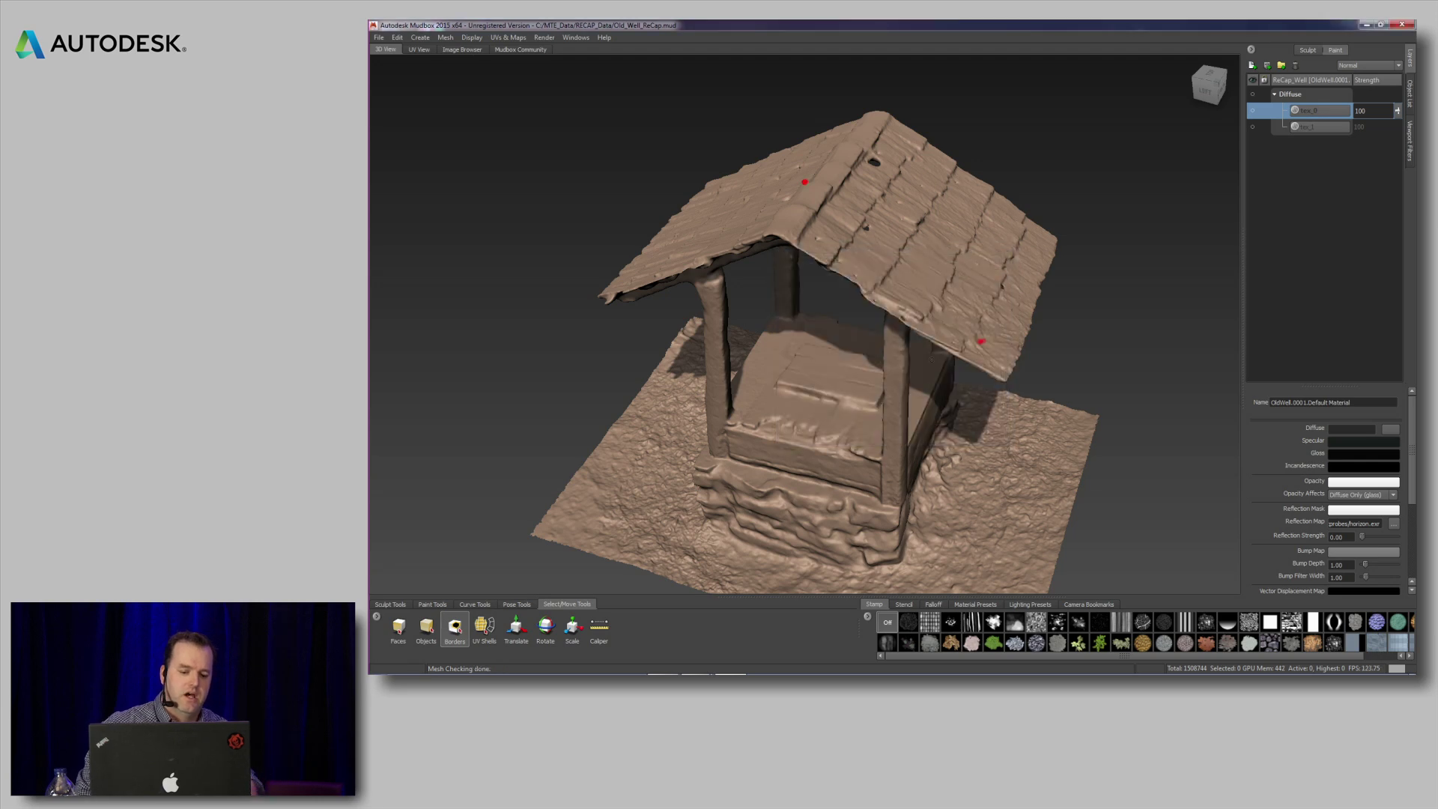
- Activate the Sculpt brush for the roof shingles around the large hole near the ridge
left_click_drag(1004, 331, 873, 346, "alt")
right_click_drag(872, 346, 923, 344, "alt")
middle_click_drag(923, 345, 936, 385, "alt")
right_click_drag(936, 385, 829, 386, "alt")
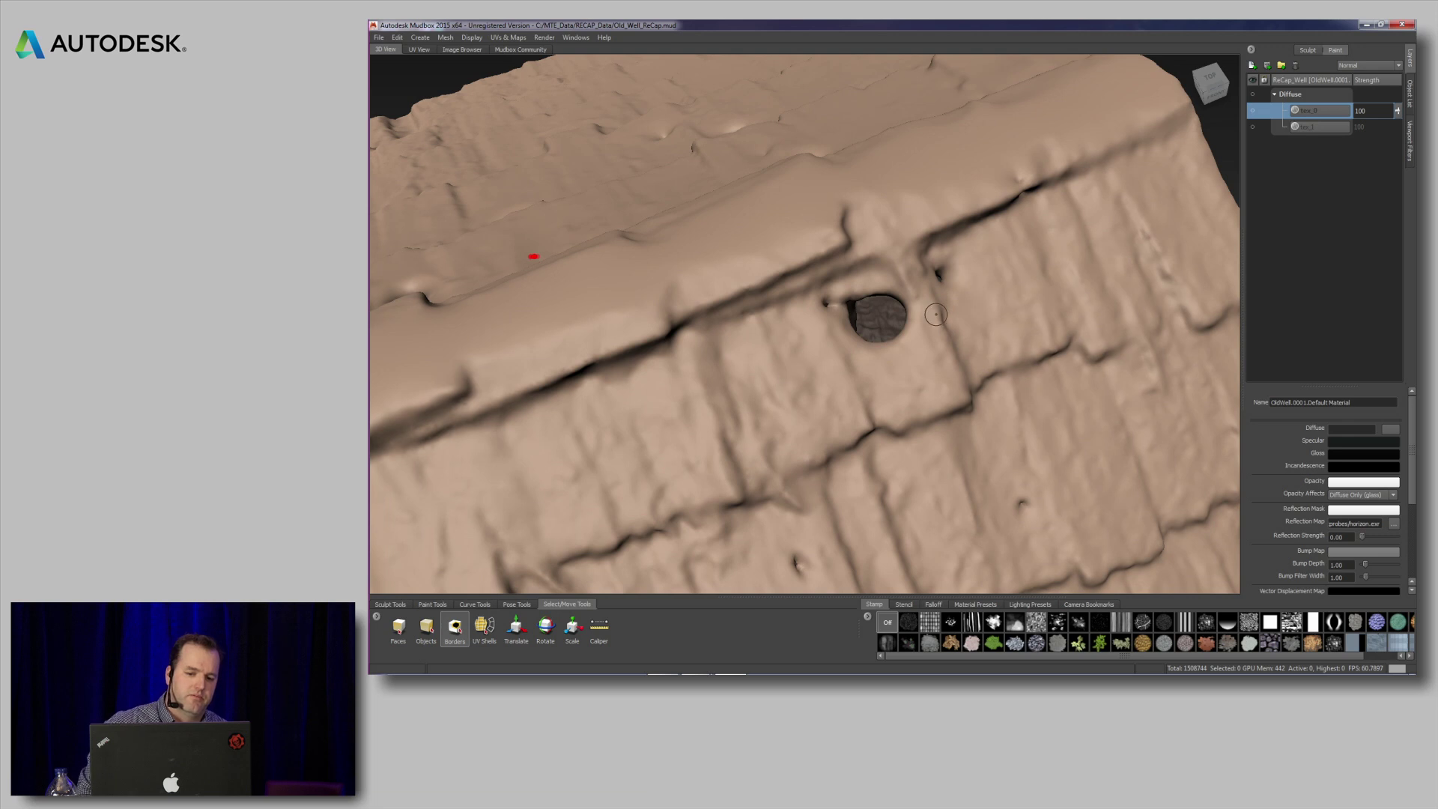
left_click_drag(902, 372, 918, 373, "alt")
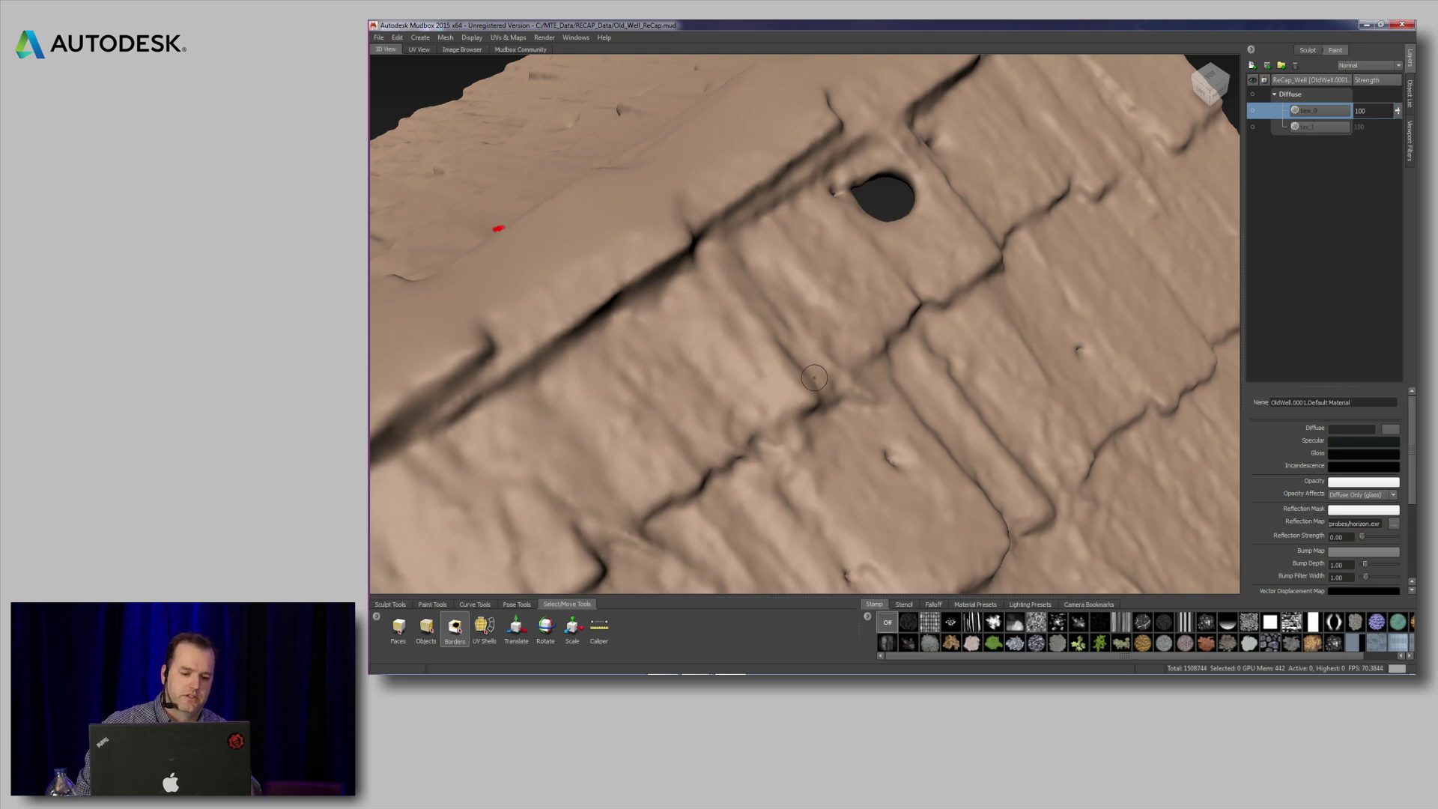
left_click(390, 604)
left_click(398, 628)
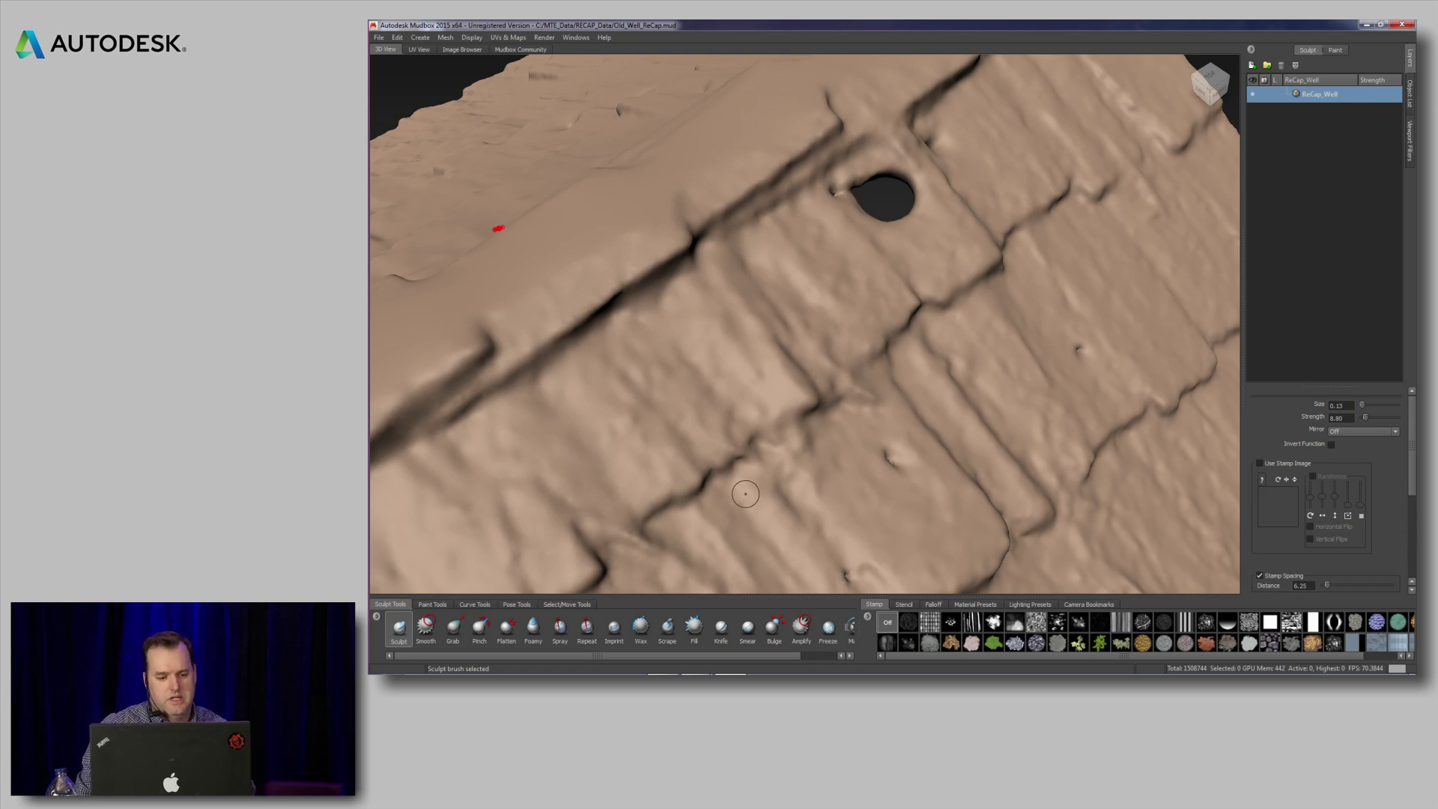
left_click(567, 605)
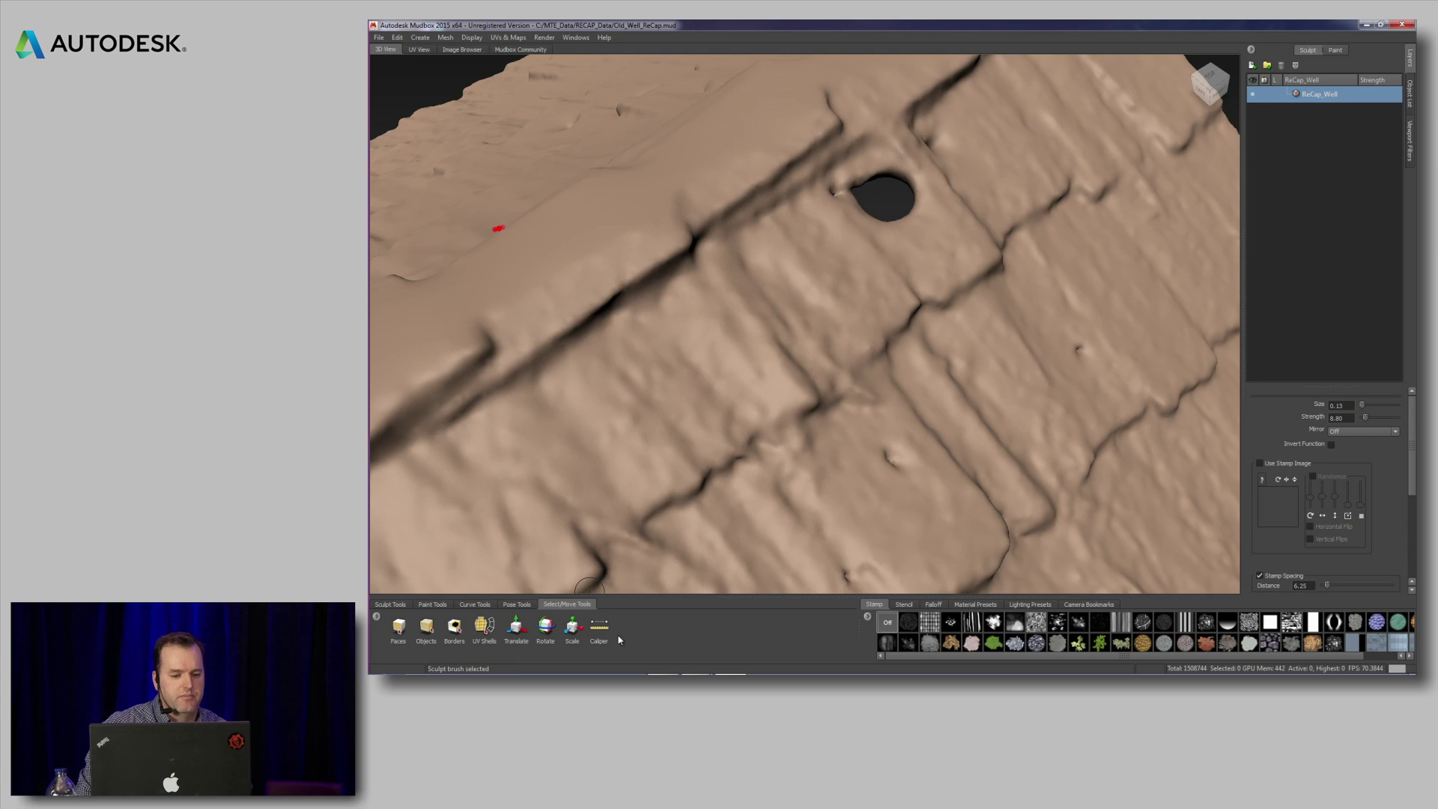
left_click(390, 605)
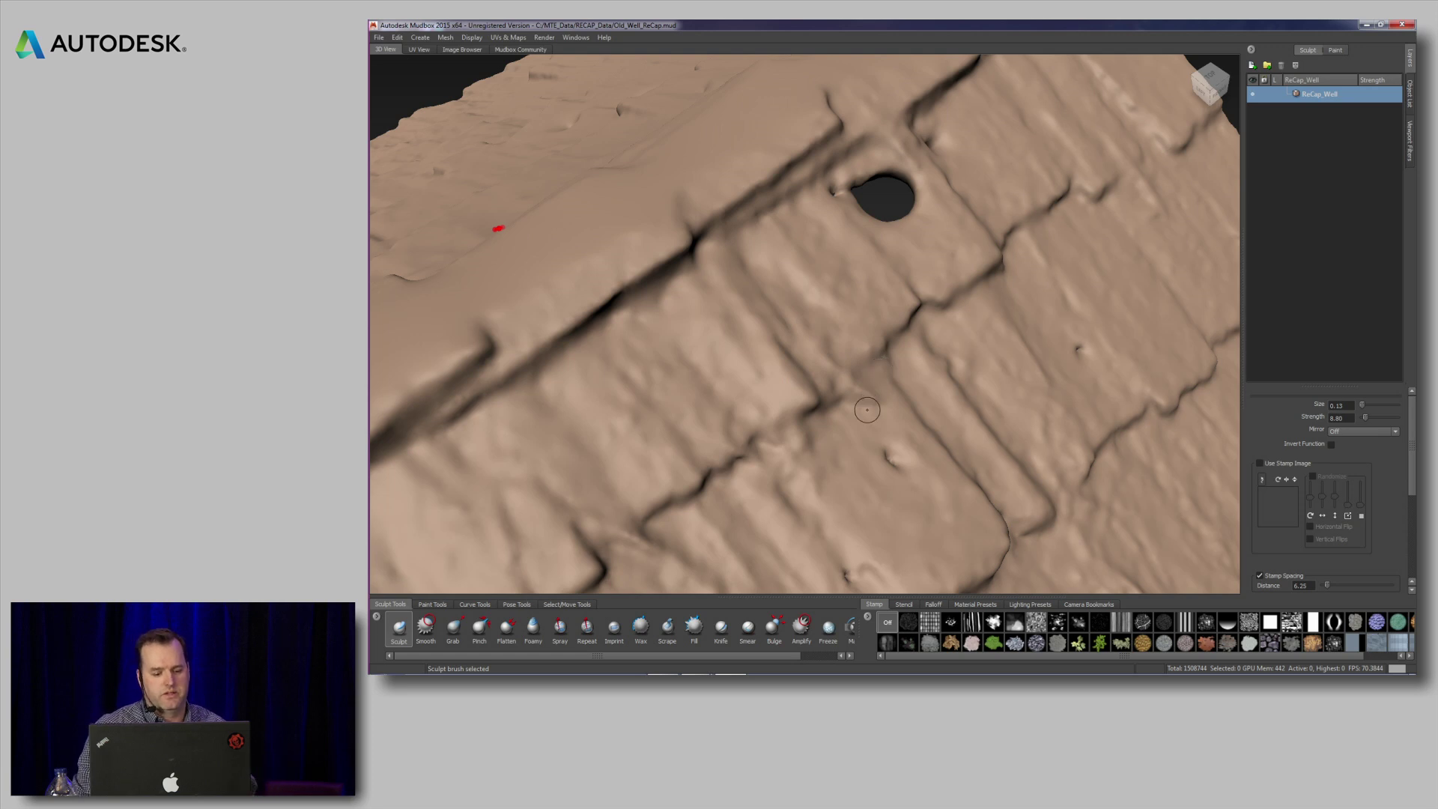
left_click_drag(857, 382, 900, 393, "alt")
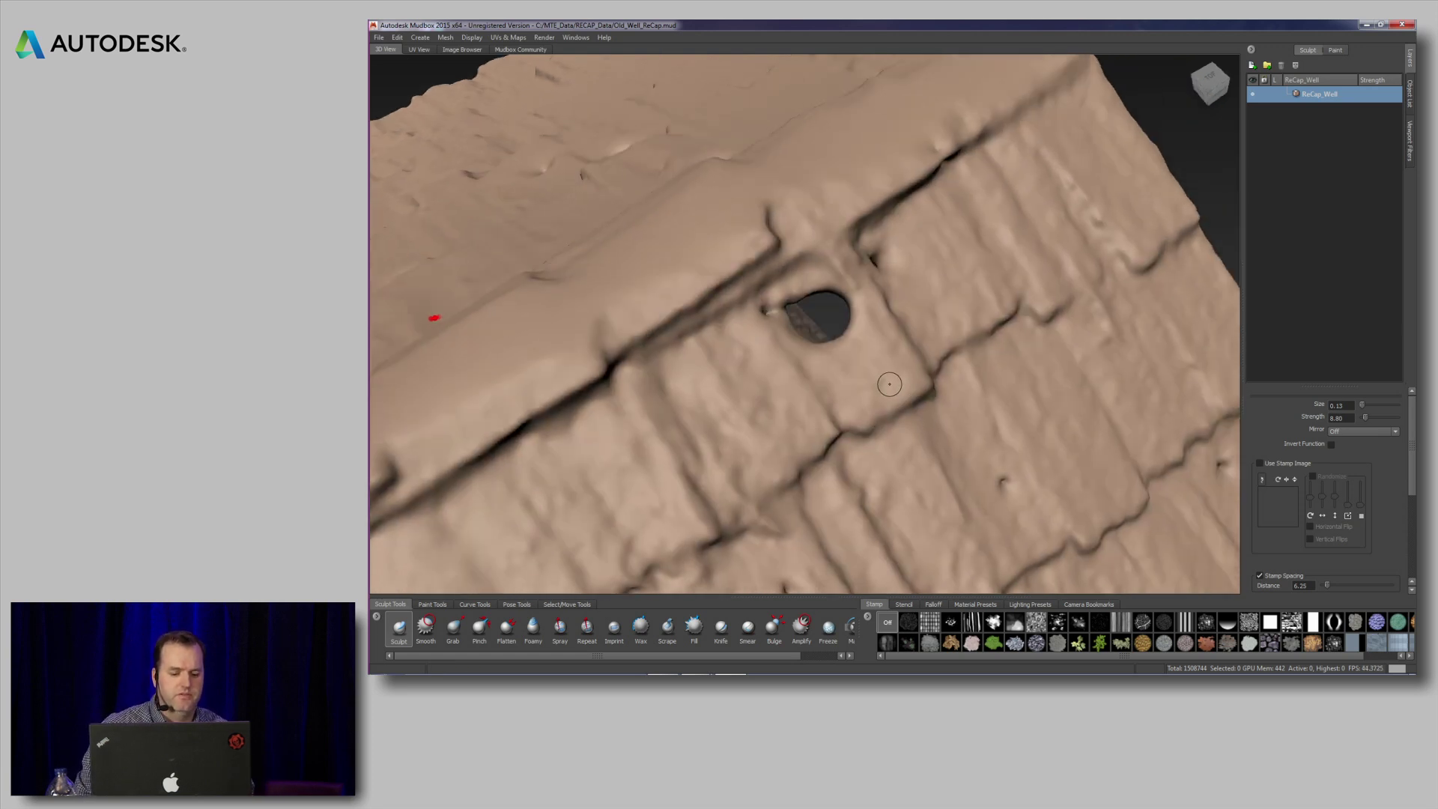
- Select the faces along the edge of the roof hole with the Faces brush and clear the selection
key("q")
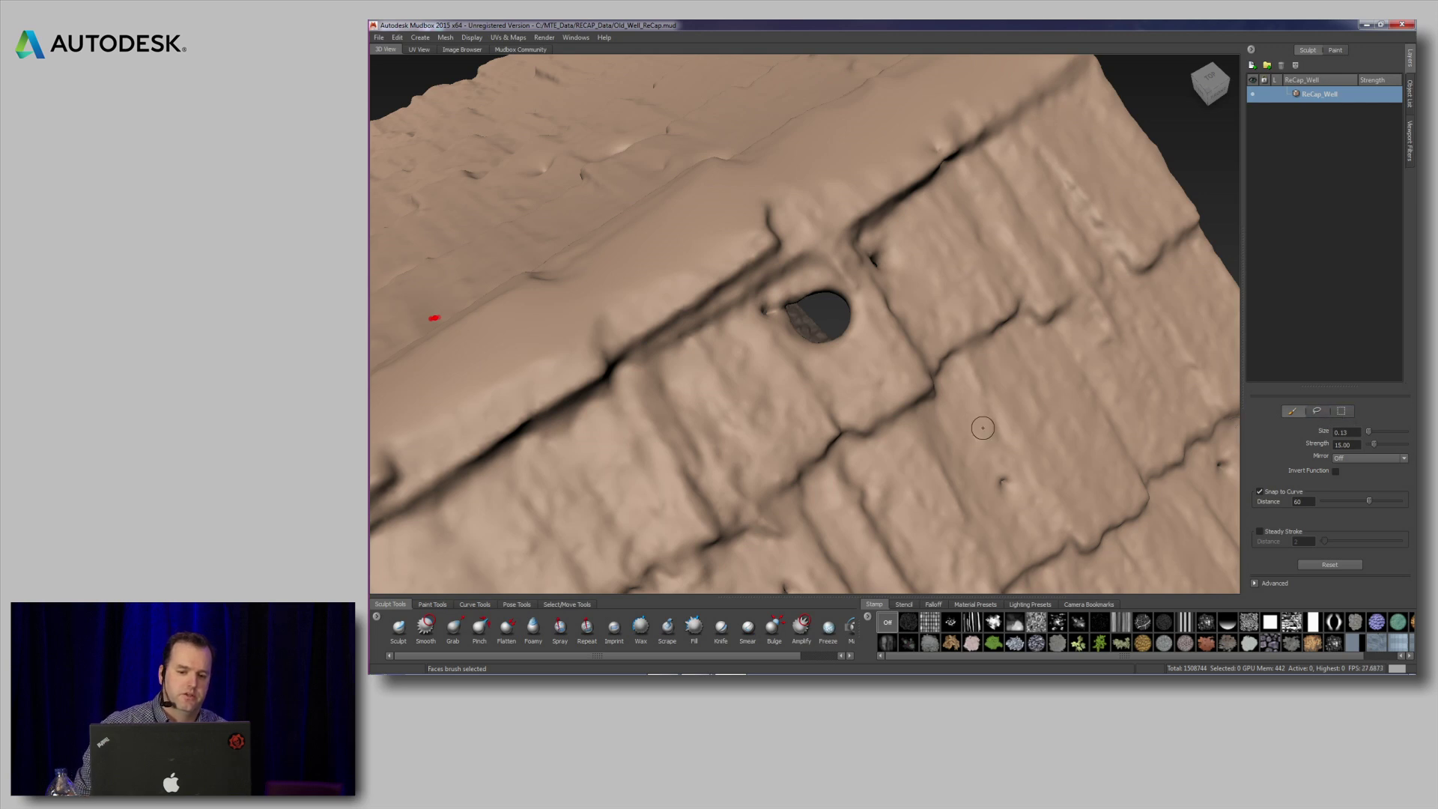
left_click(820, 287)
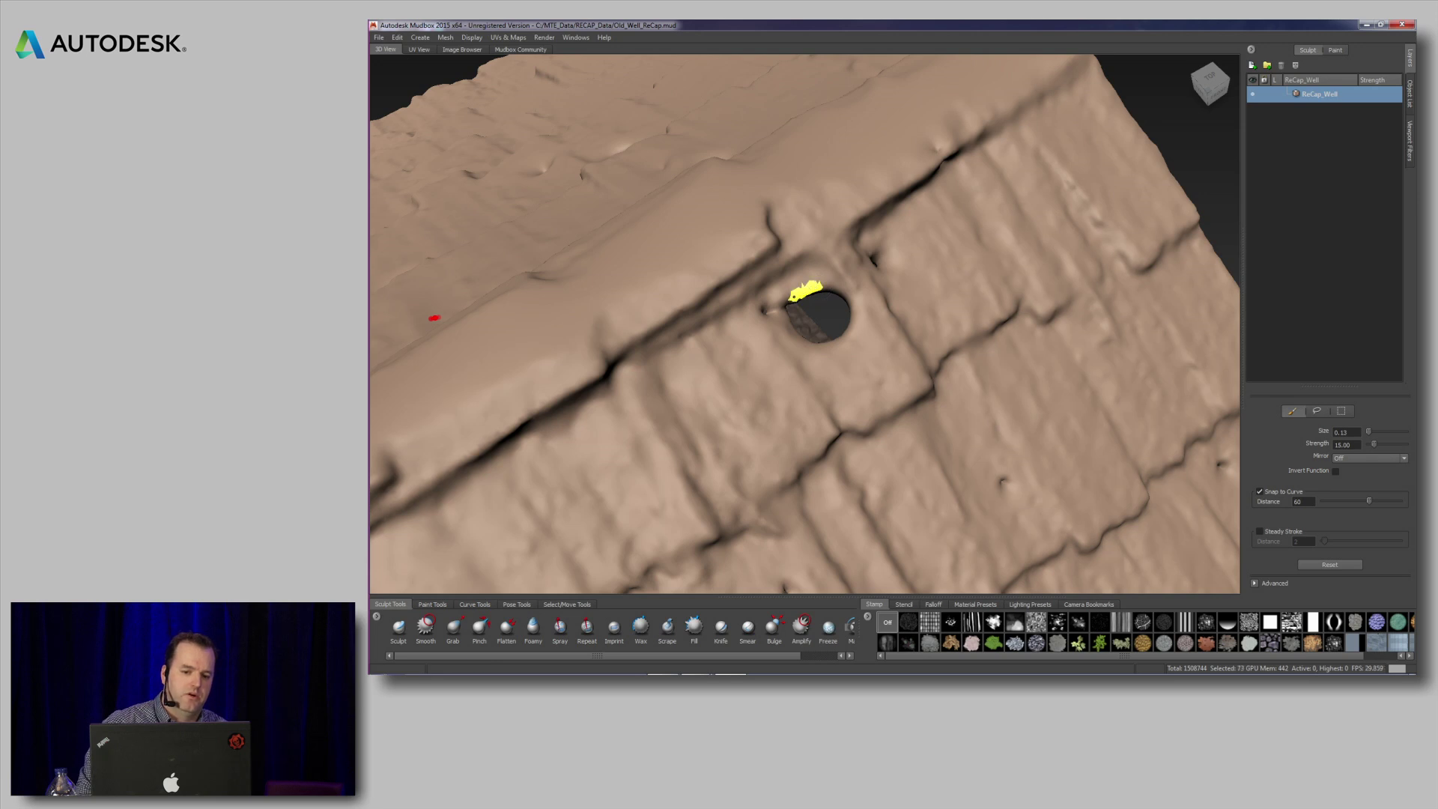
left_click_drag(783, 302, 825, 349)
key("d")
- Set the Render Selected preference to By Vertex
right_click_drag(880, 350, 779, 277, "alt")
left_click(576, 37)
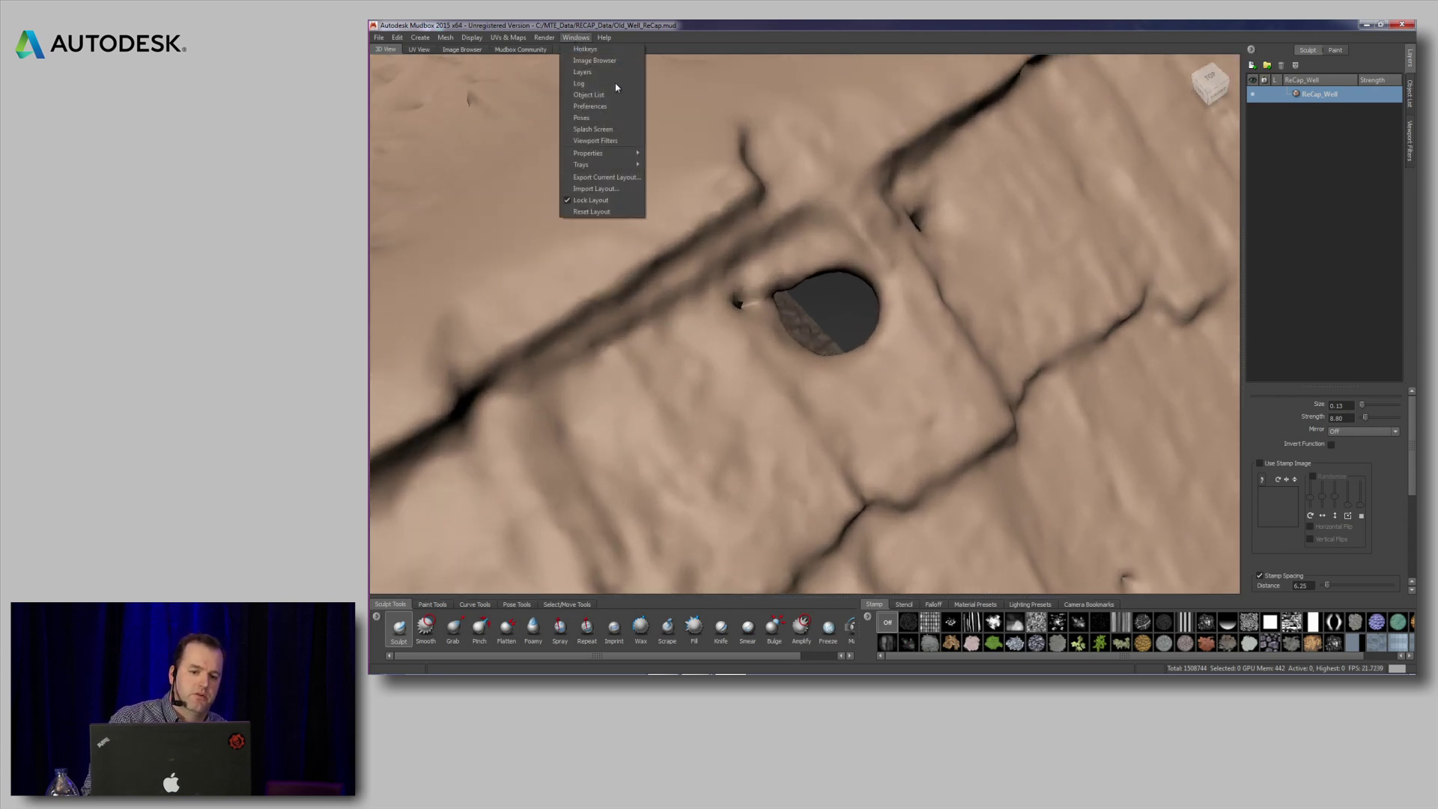
left_click(595, 112)
left_click_drag(899, 259, 959, 171)
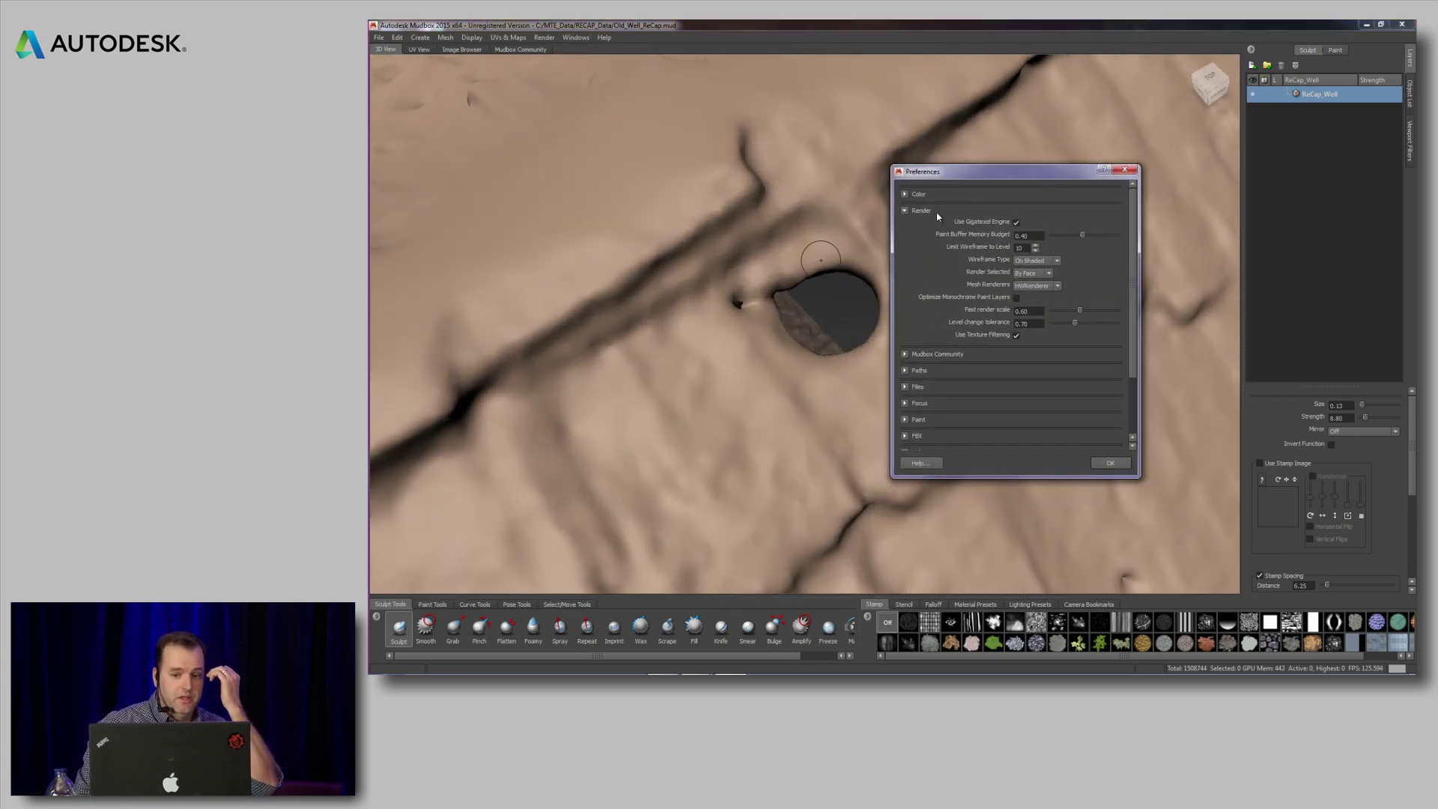
left_click(1039, 274)
left_click(1034, 290)
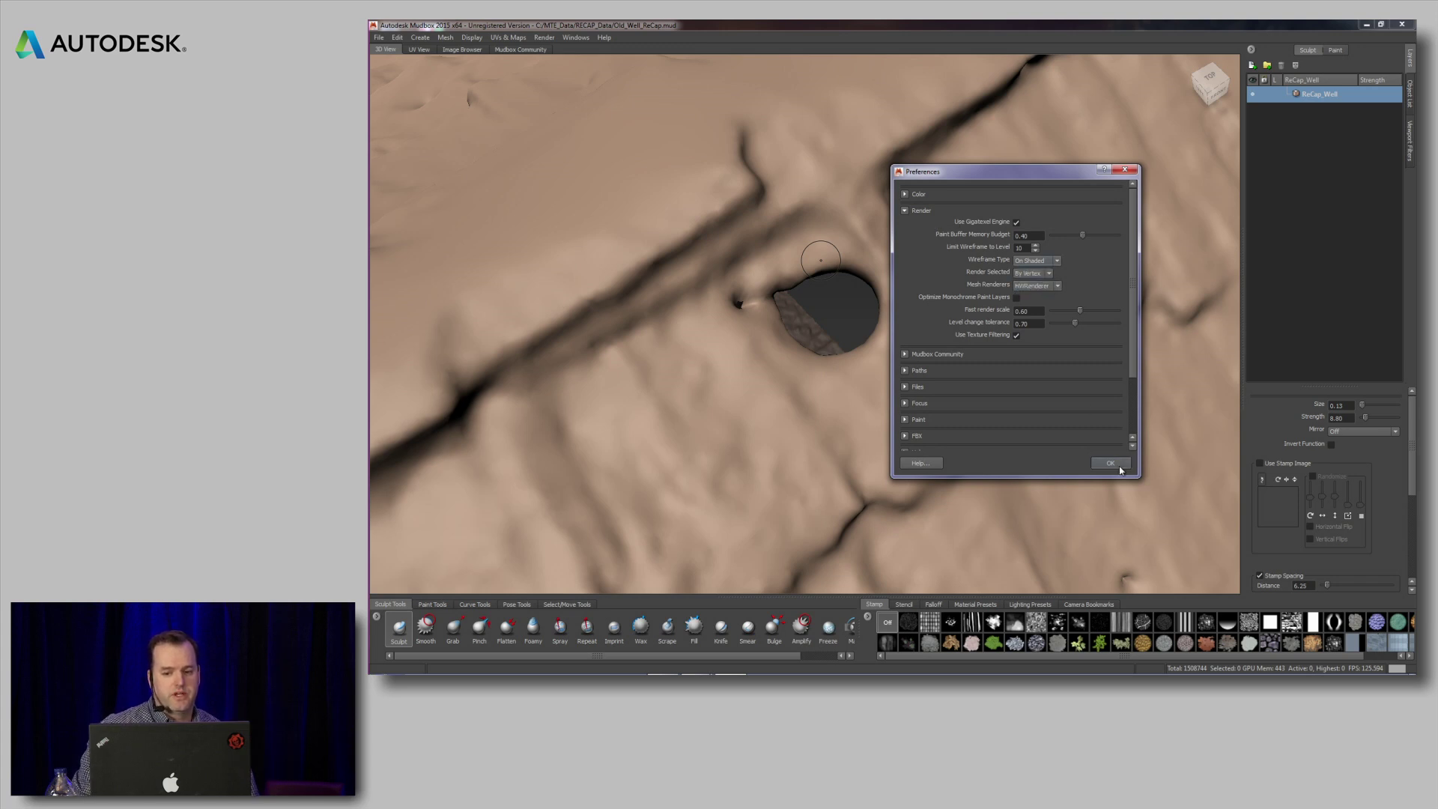
left_click(1121, 466)
- Undo the trial sculpt stroke beside the roof hole, try a face selection on the nearby shingles and clear it
left_click_drag(985, 279, 966, 225)
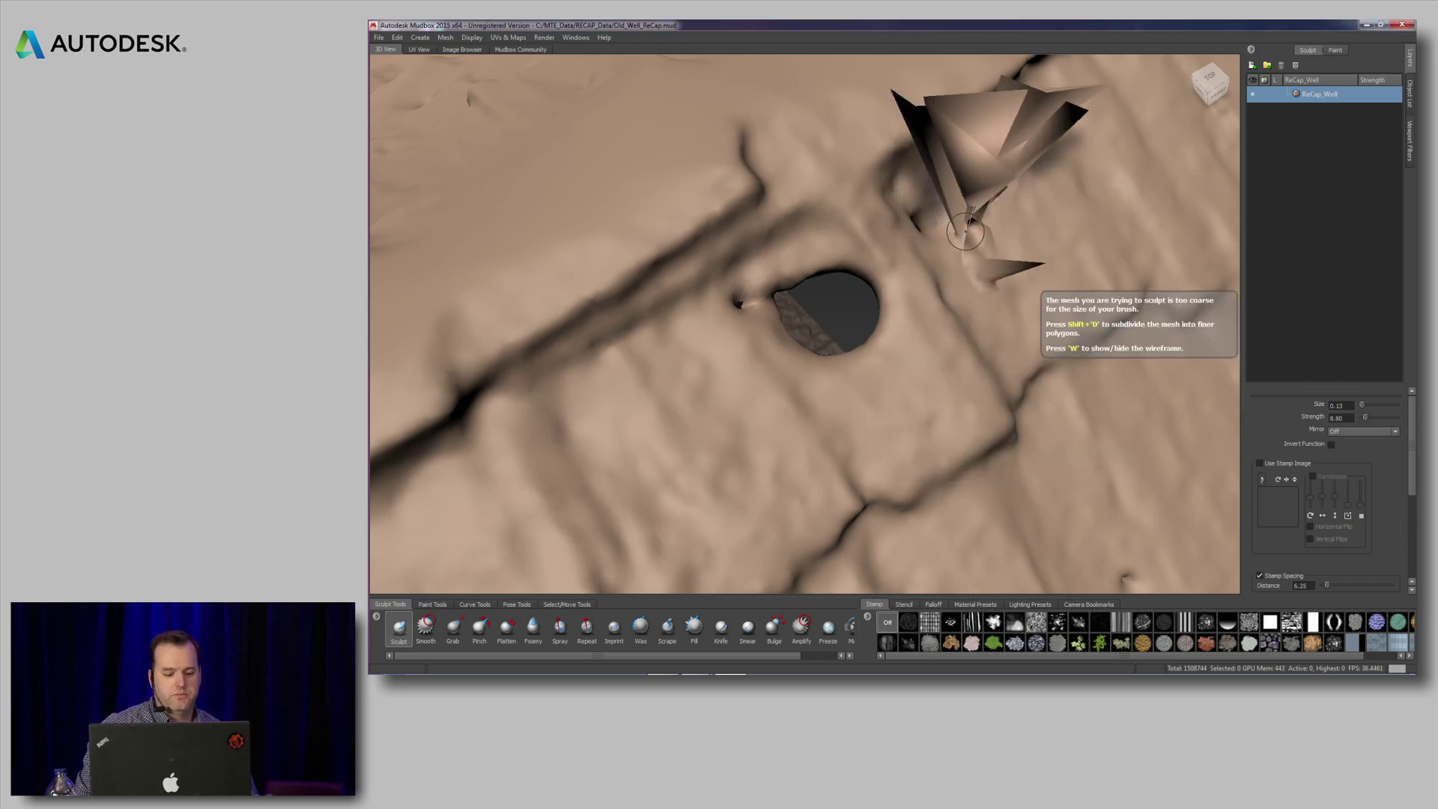
key("ctrl+z")
key("Escape")
mouse_move(968, 295)
left_mouse_down()
mouse_move(978, 247)
mouse_move(1022, 221)
mouse_move(1082, 278)
mouse_move(1010, 343)
left_mouse_up()
key("Escape")
key("d")
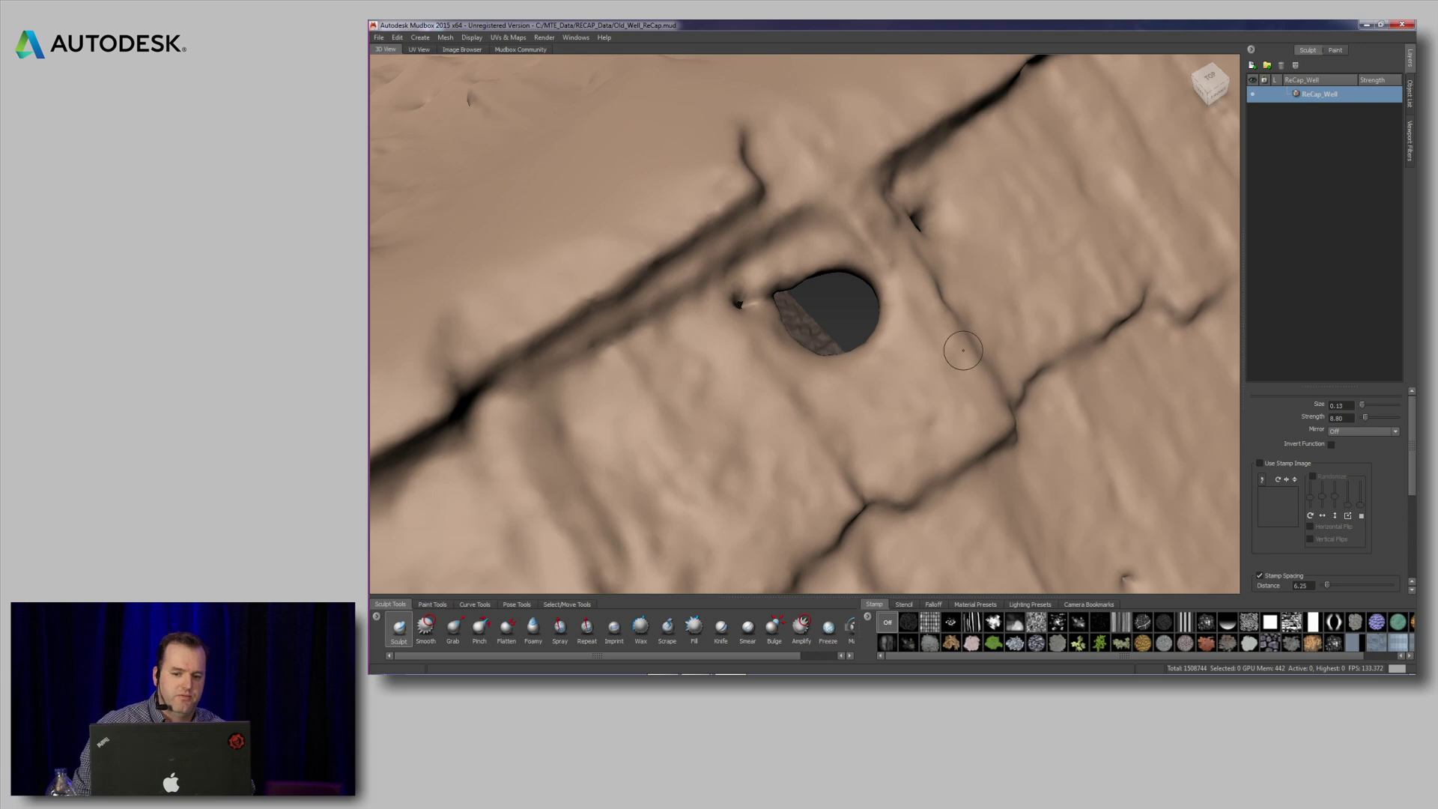
- Set the Render Selected preference back to By Face
left_click(576, 37)
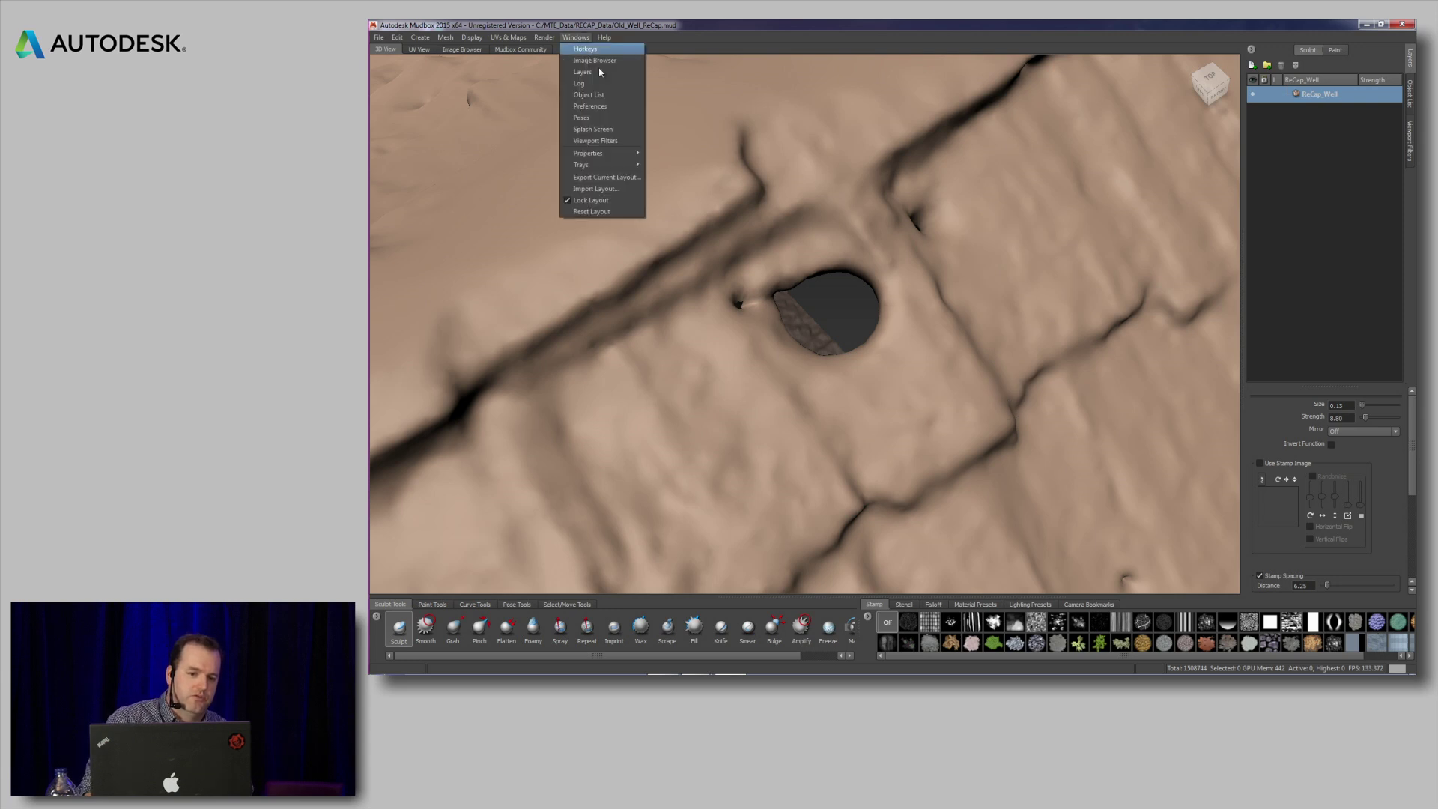
left_click(611, 107)
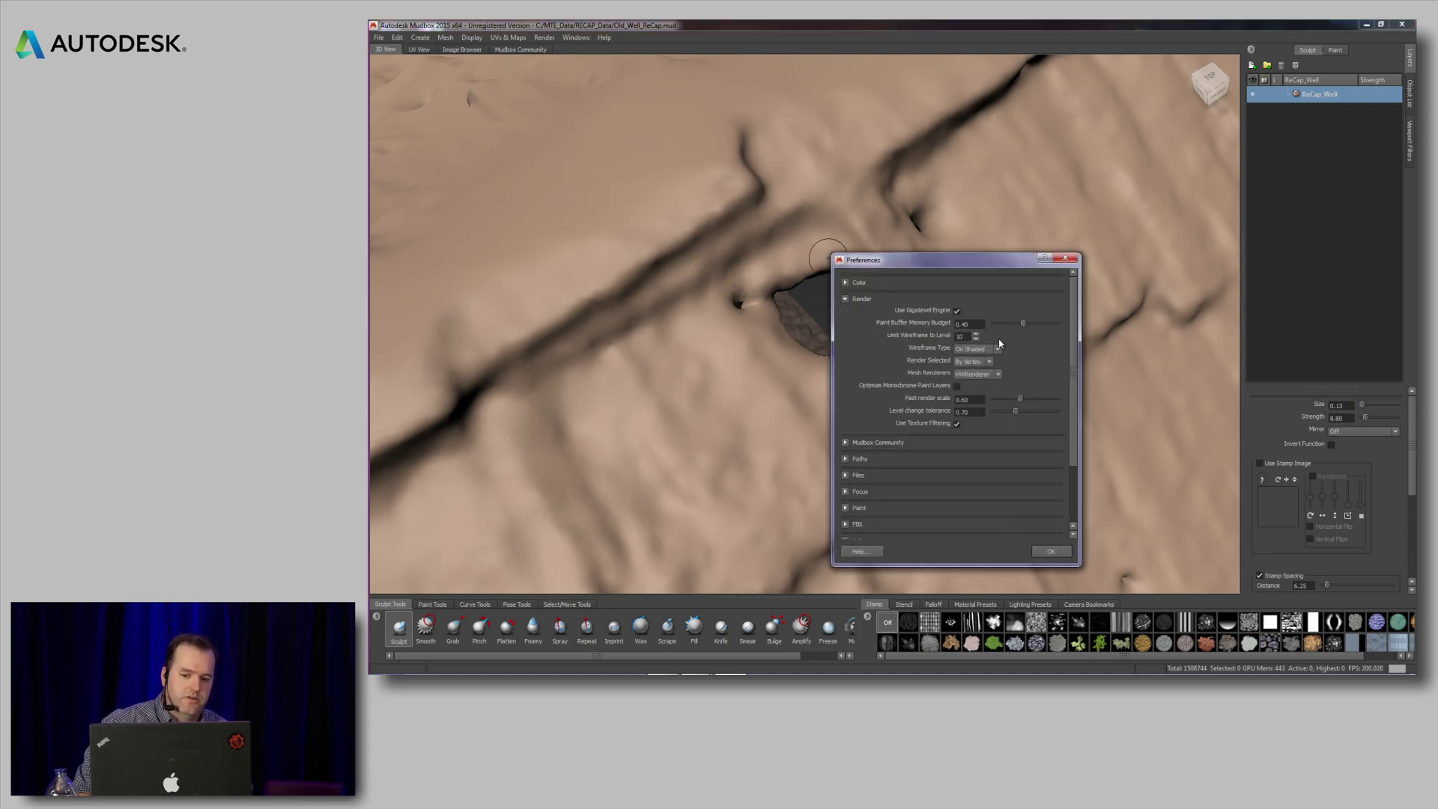
left_click(986, 361)
left_click(972, 382)
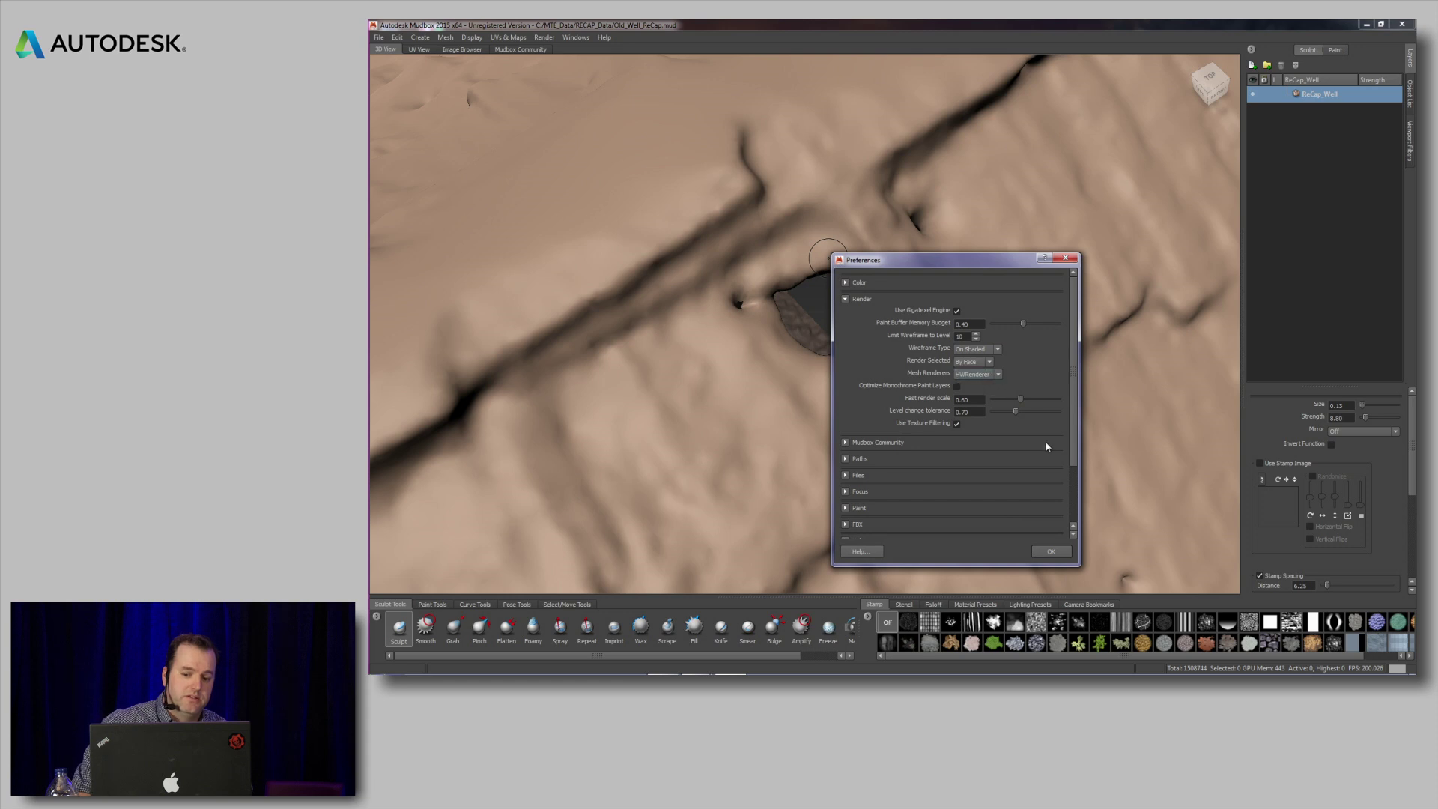
left_click(1049, 553)
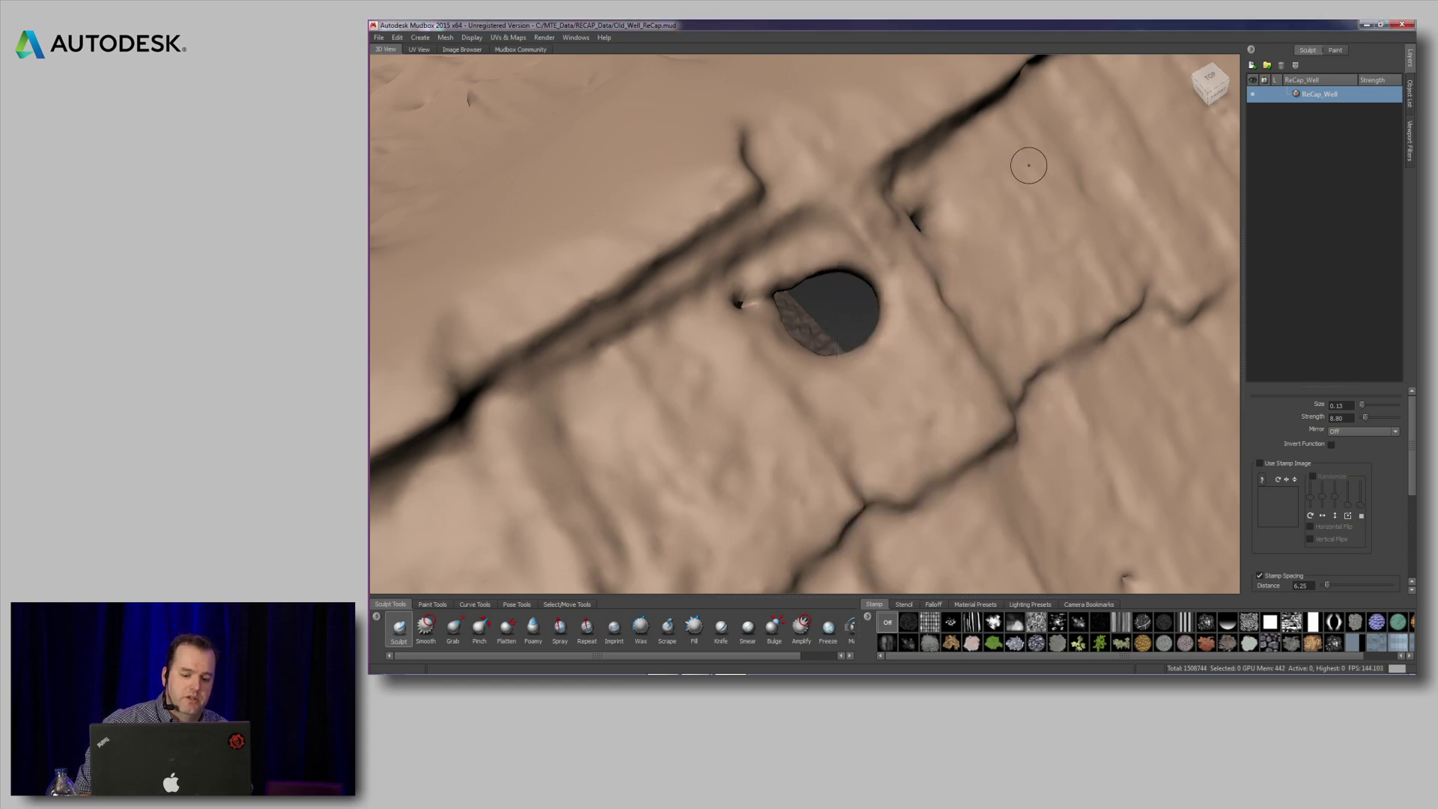
- Try a Faces brush selection on the shingles beside the roof hole and clear it
key("alt+f")
mouse_move(1029, 158)
left_mouse_down()
mouse_move(995, 248)
mouse_move(1061, 302)
mouse_move(1049, 321)
left_mouse_up()
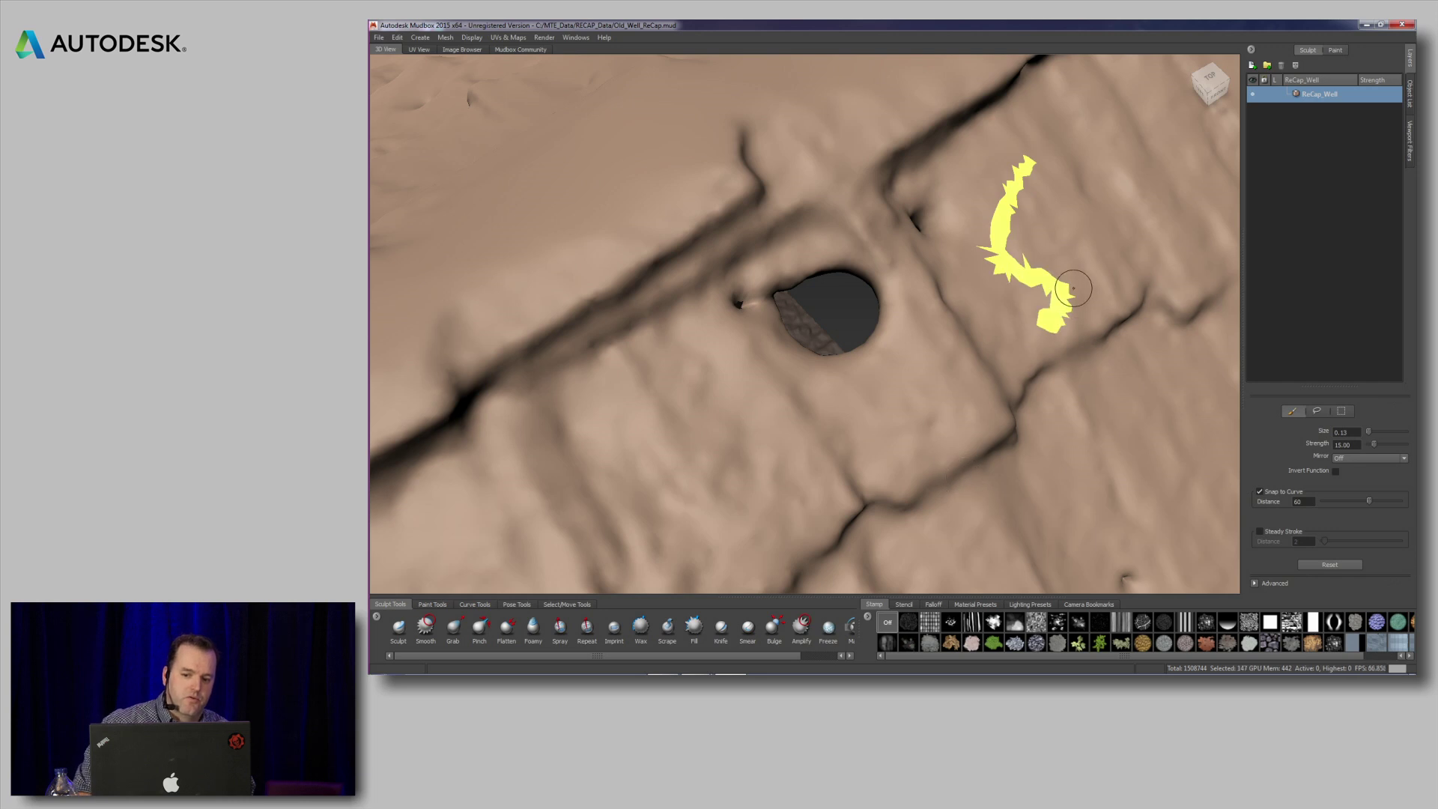
key("1")
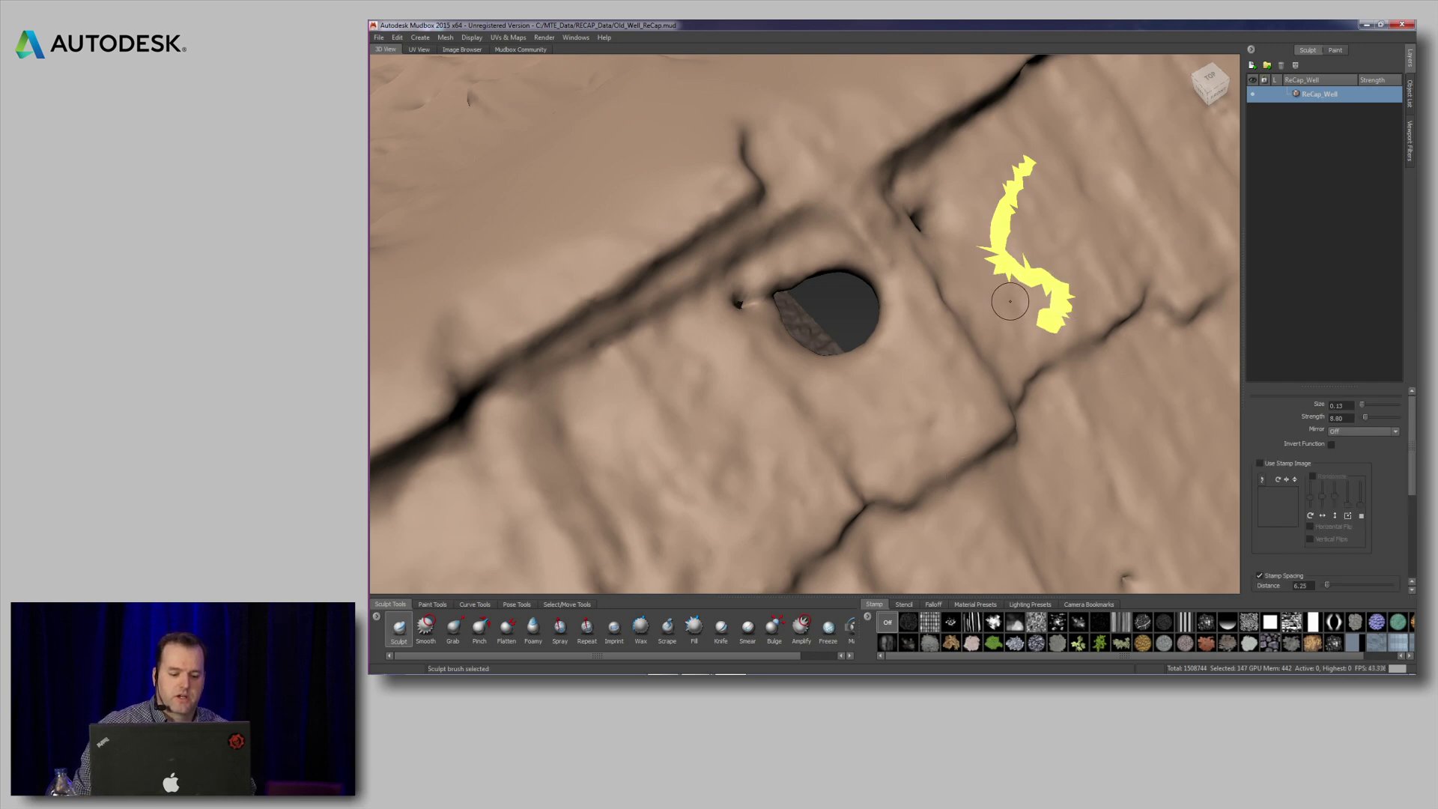
key("d")
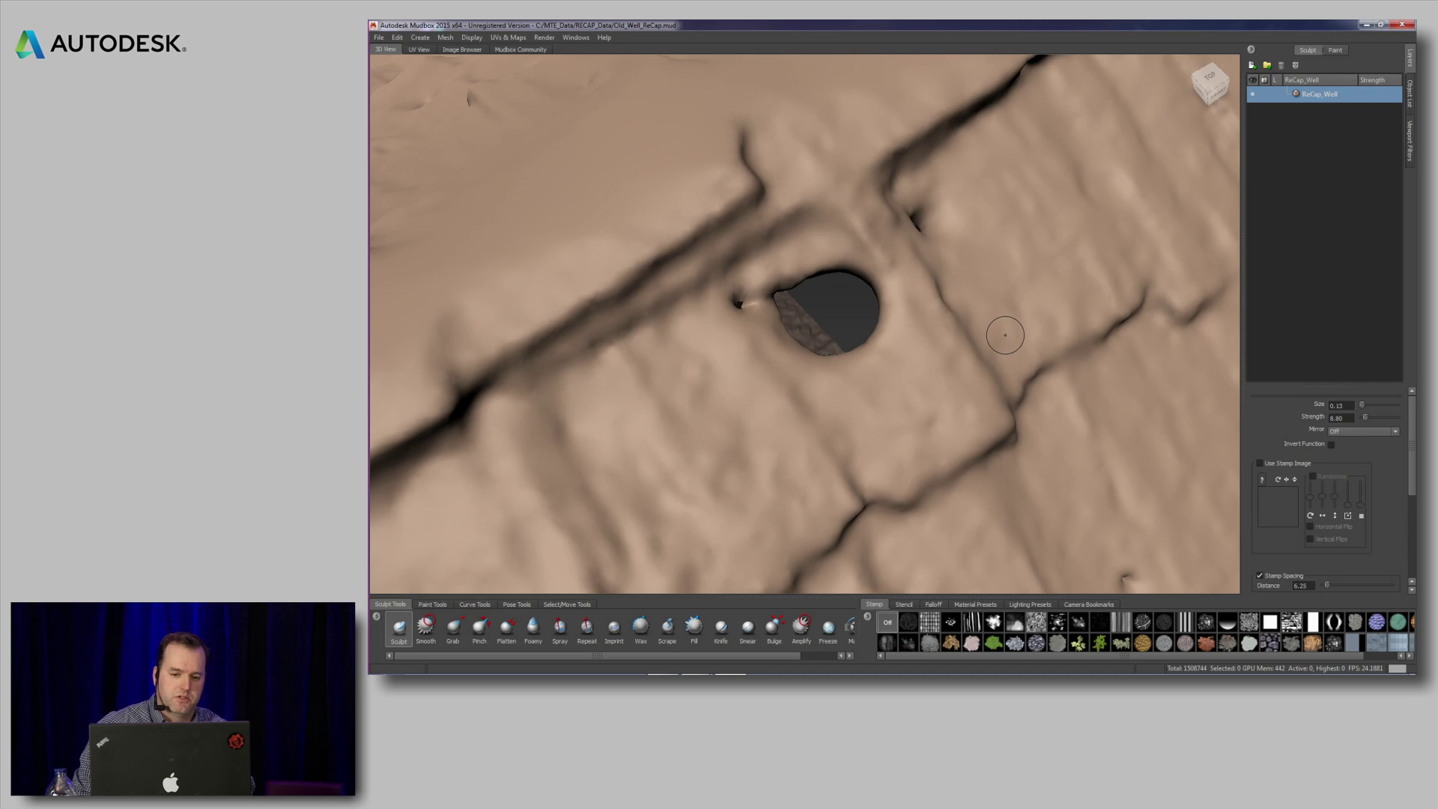
- Show the wireframe on the well mesh and examine the triangles around the roof hole
key("w")
right_click_drag(999, 434, 919, 300, "alt")
middle_click_drag(919, 403, 978, 314, "alt")
left_click_drag(978, 313, 983, 262, "alt")
right_click_drag(983, 262, 1017, 311, "alt")
middle_click_drag(1017, 311, 1007, 324, "alt")
left_click_drag(1007, 324, 962, 374, "alt")
middle_click_drag(974, 255, 929, 333, "alt")
right_click_drag(899, 352, 924, 381, "alt")
middle_click_drag(925, 382, 896, 419, "alt")
right_click_drag(897, 419, 946, 325, "alt")
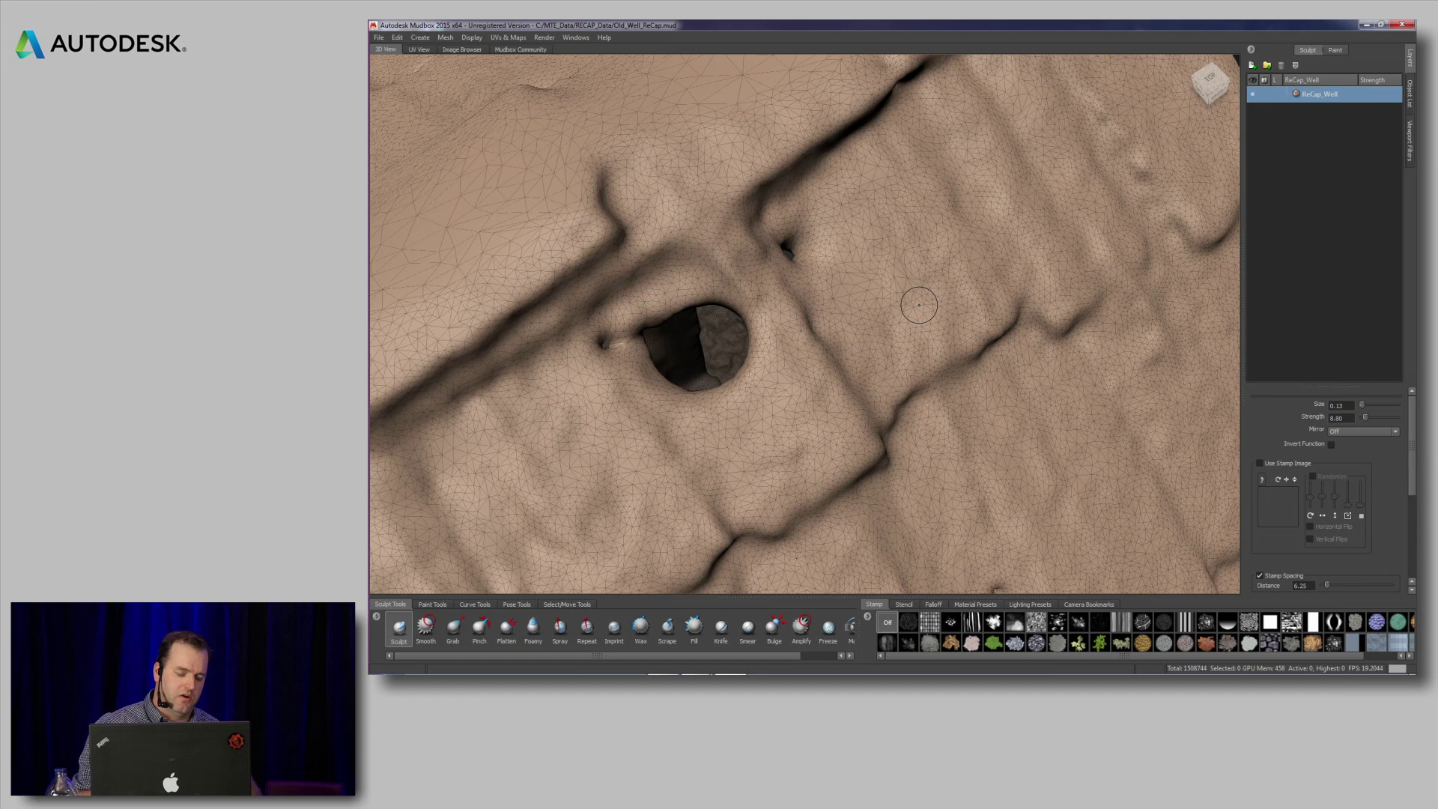
mouse_move(858, 290)
left_mouse_down("alt")
mouse_move(884, 283)
mouse_move(871, 297)
left_mouse_up("alt")
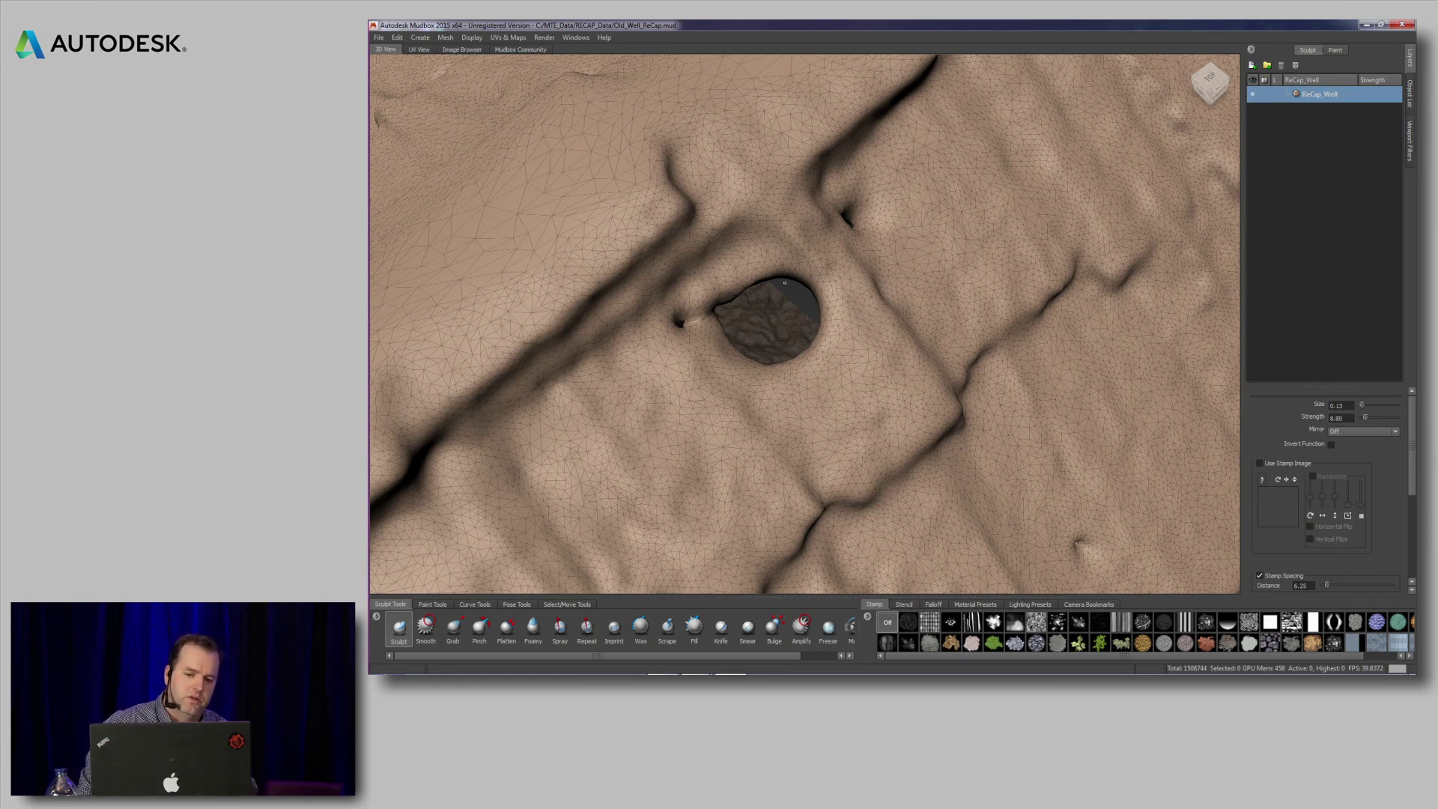
- Select the ring of faces around the edge of the roof hole with the Faces brush
key("shift+f")
left_click_drag(781, 266, 760, 275)
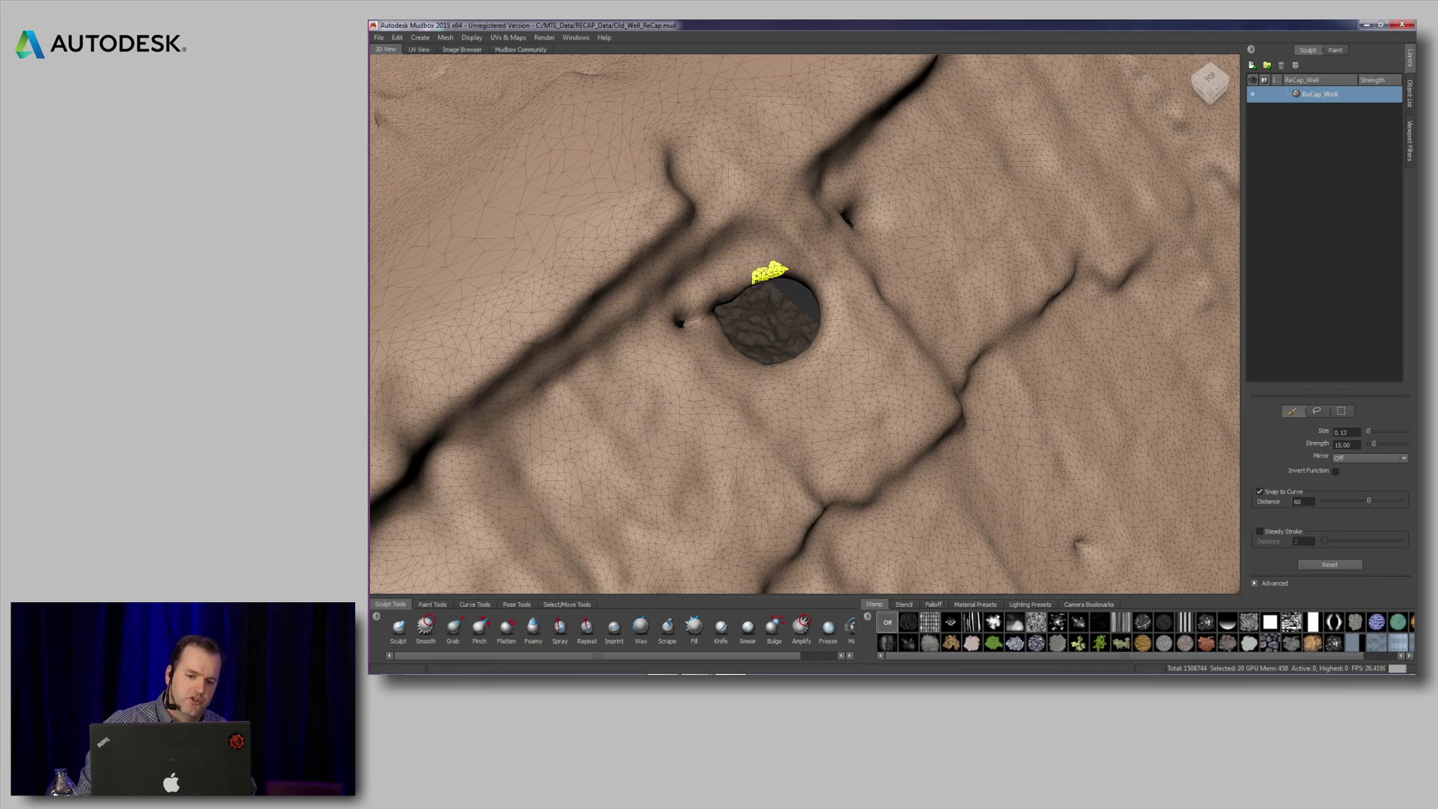
mouse_move(718, 321)
left_mouse_down()
mouse_move(772, 374)
mouse_move(801, 367)
mouse_move(828, 337)
mouse_move(827, 300)
mouse_move(782, 271)
left_mouse_up()
key("1")
- Set the Faces tool to rectangle selection mode
mouse_move(864, 369)
right_mouse_down("alt")
mouse_move(910, 468)
mouse_move(835, 250)
right_mouse_up("alt")
left_click_drag(835, 251, 937, 366, "alt")
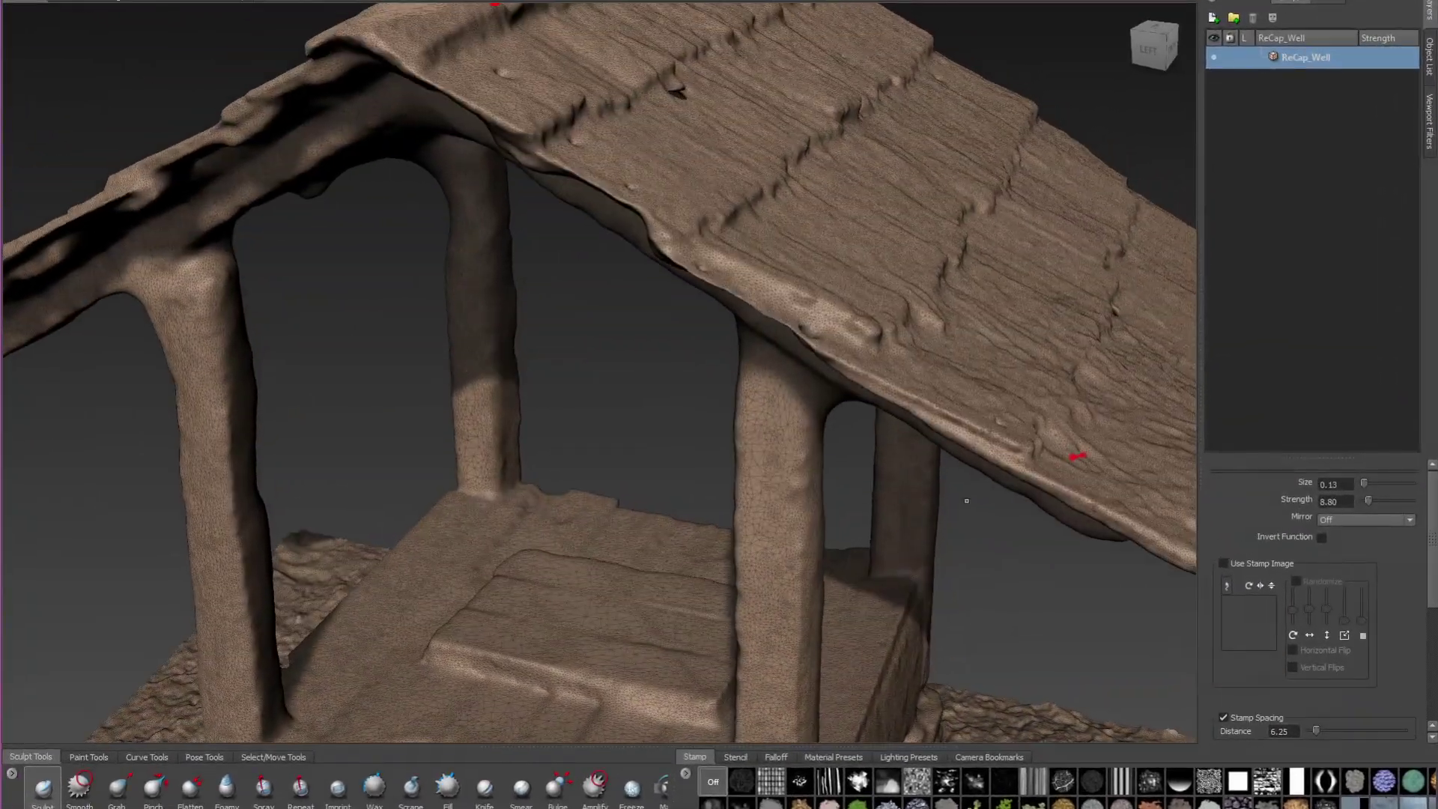
key("grave")
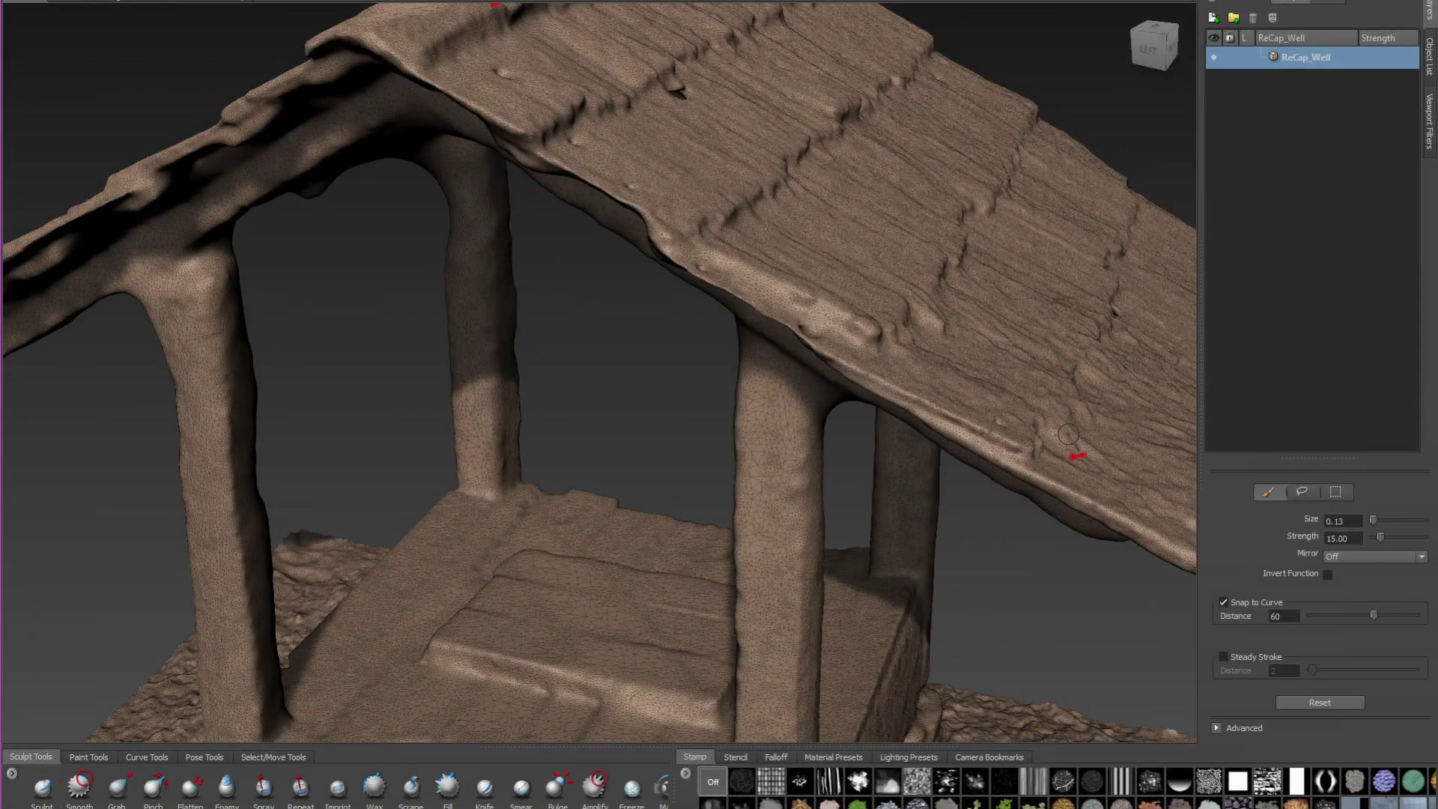
left_click(1333, 494)
key("grave")
left_click_drag(802, 443, 586, 492, "alt")
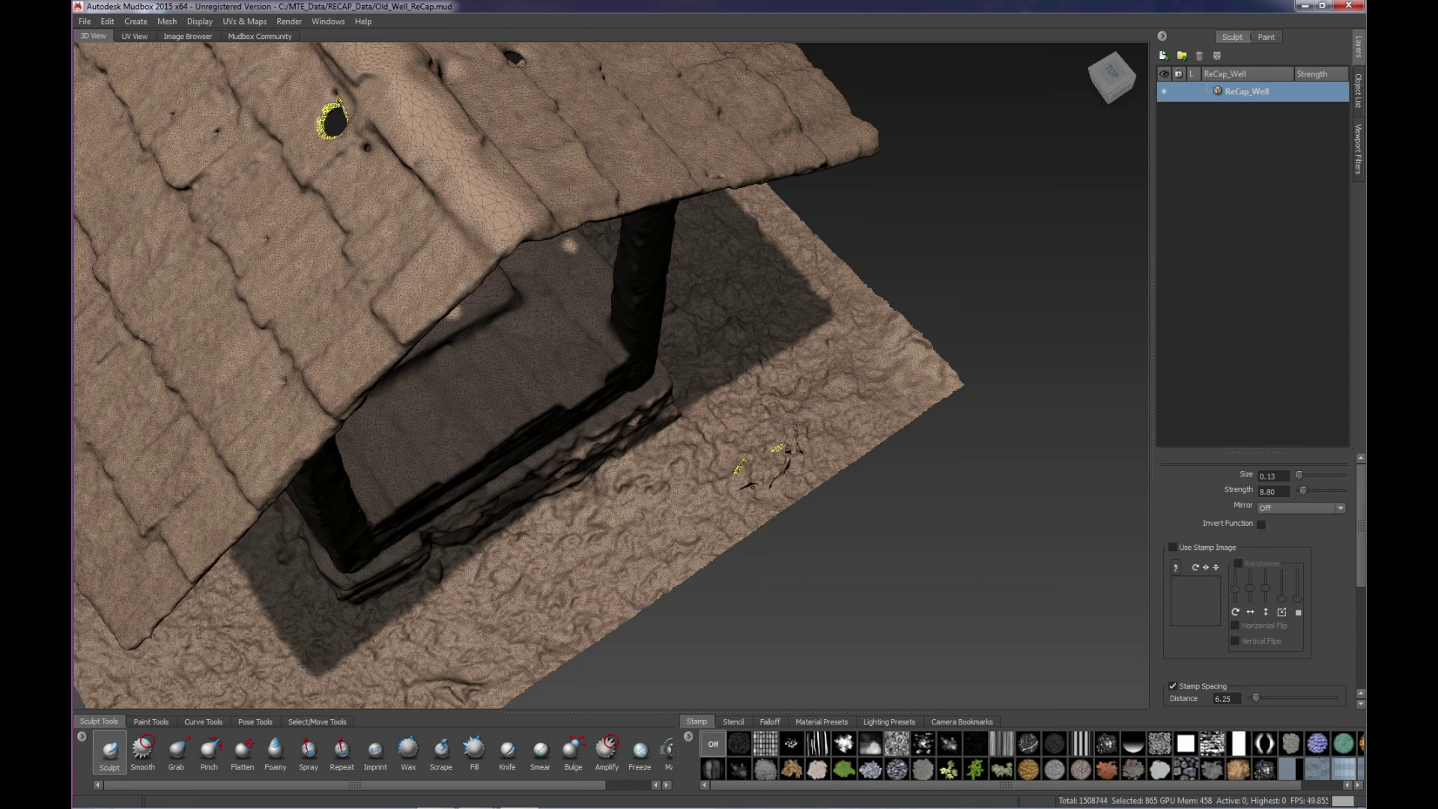
- Undo the accidental sculpt stroke on the ground and deselect the stray ground faces with the Faces tool's rectangle mode
left_click(753, 486)
key("ctrl+z")
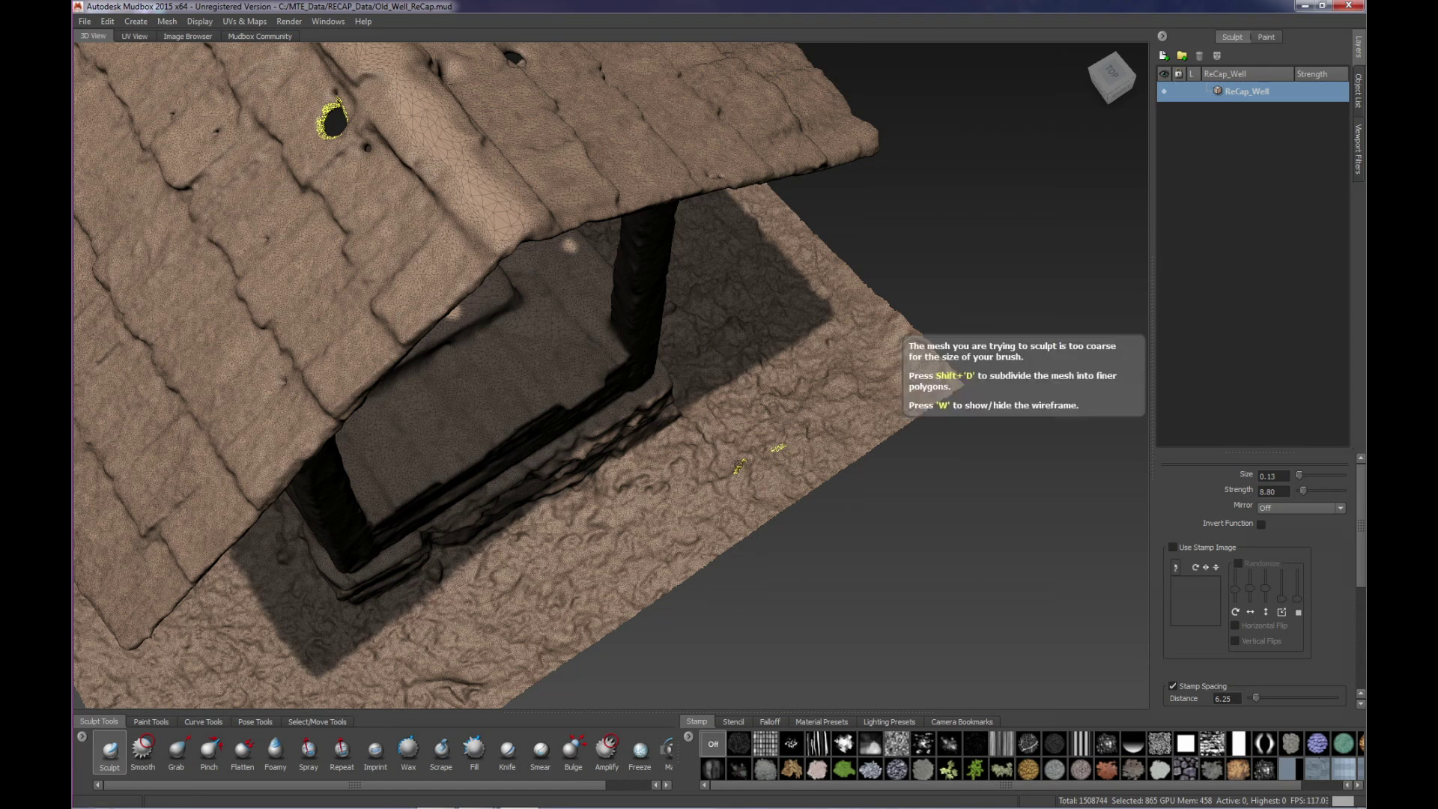
left_click(334, 722)
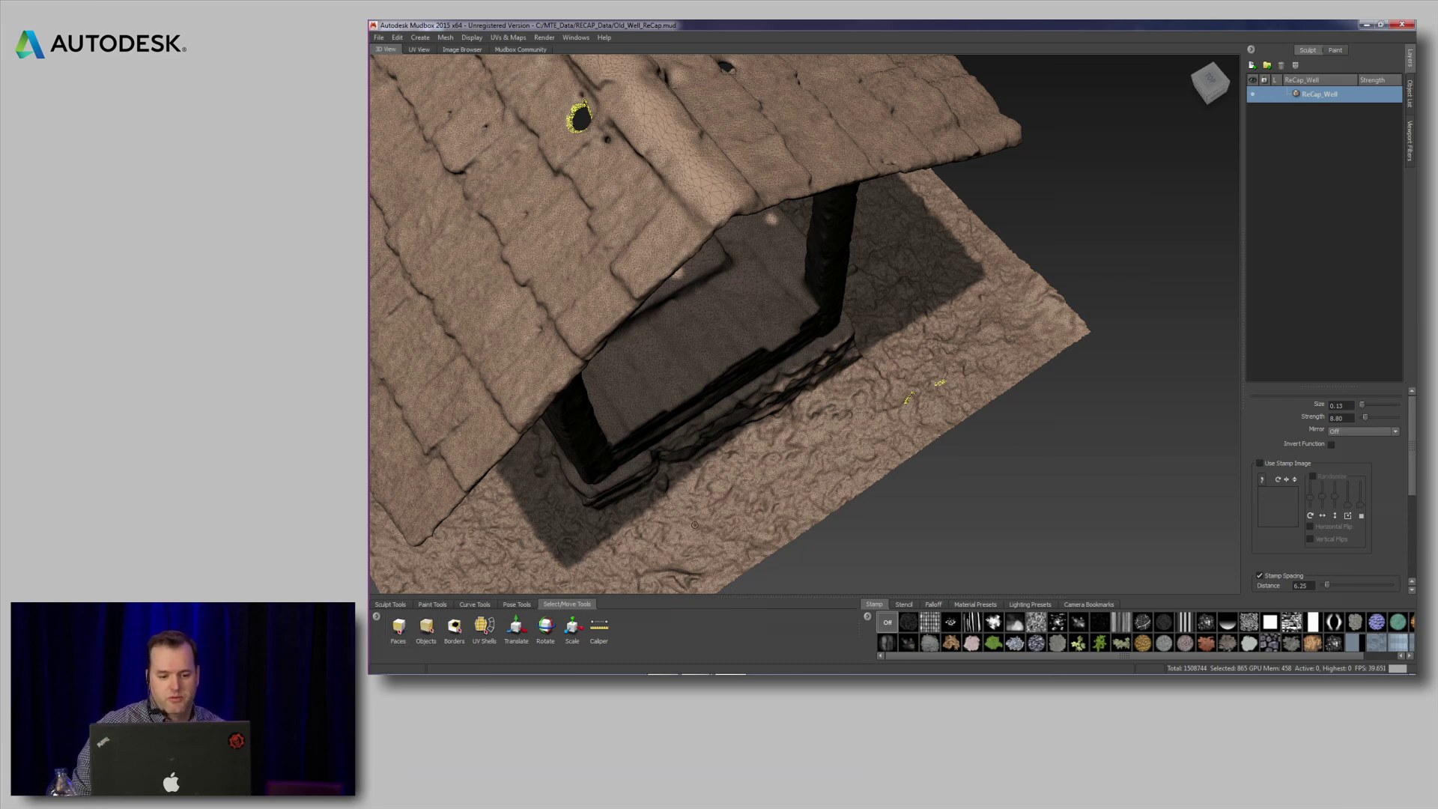
left_click(400, 626)
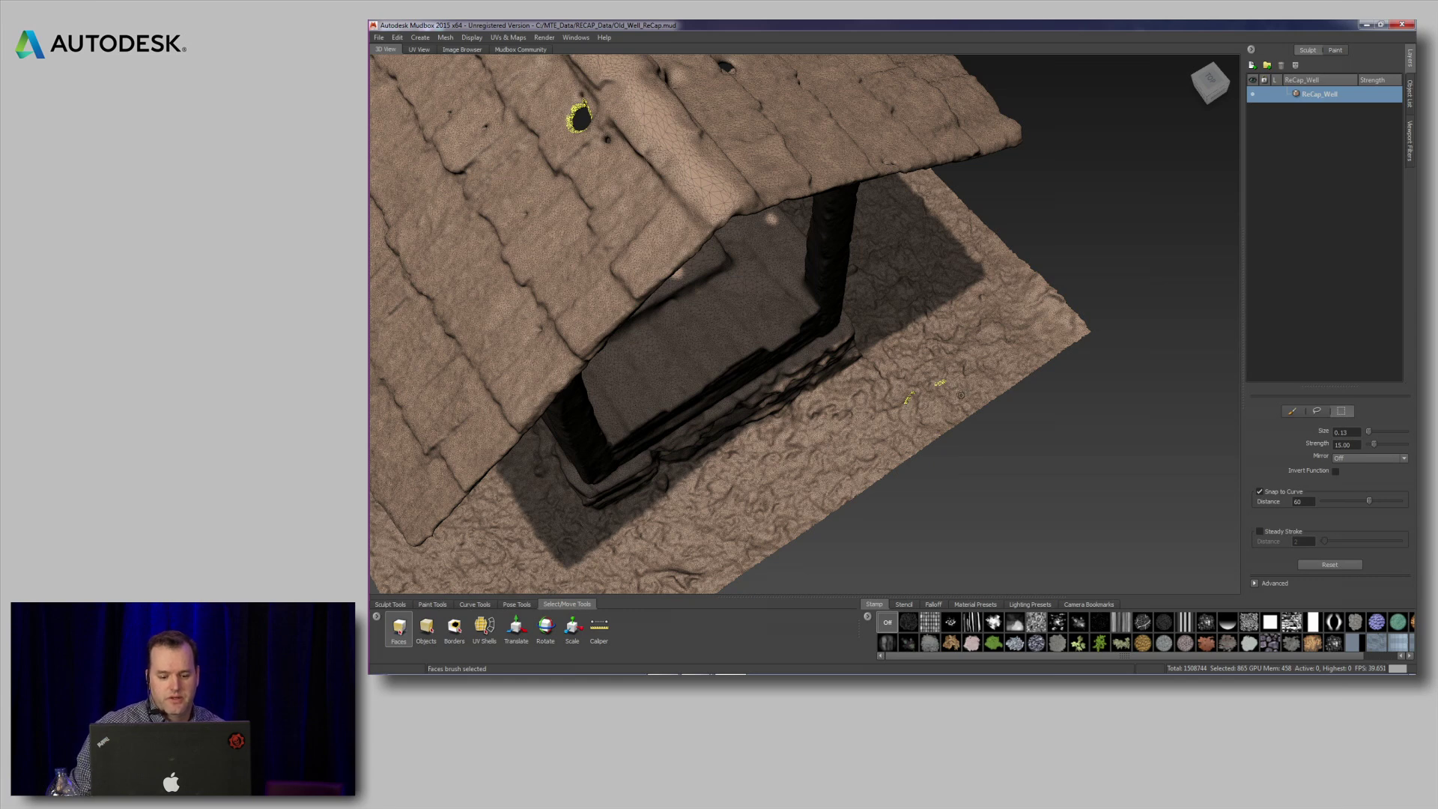
left_click_drag(887, 352, 964, 420)
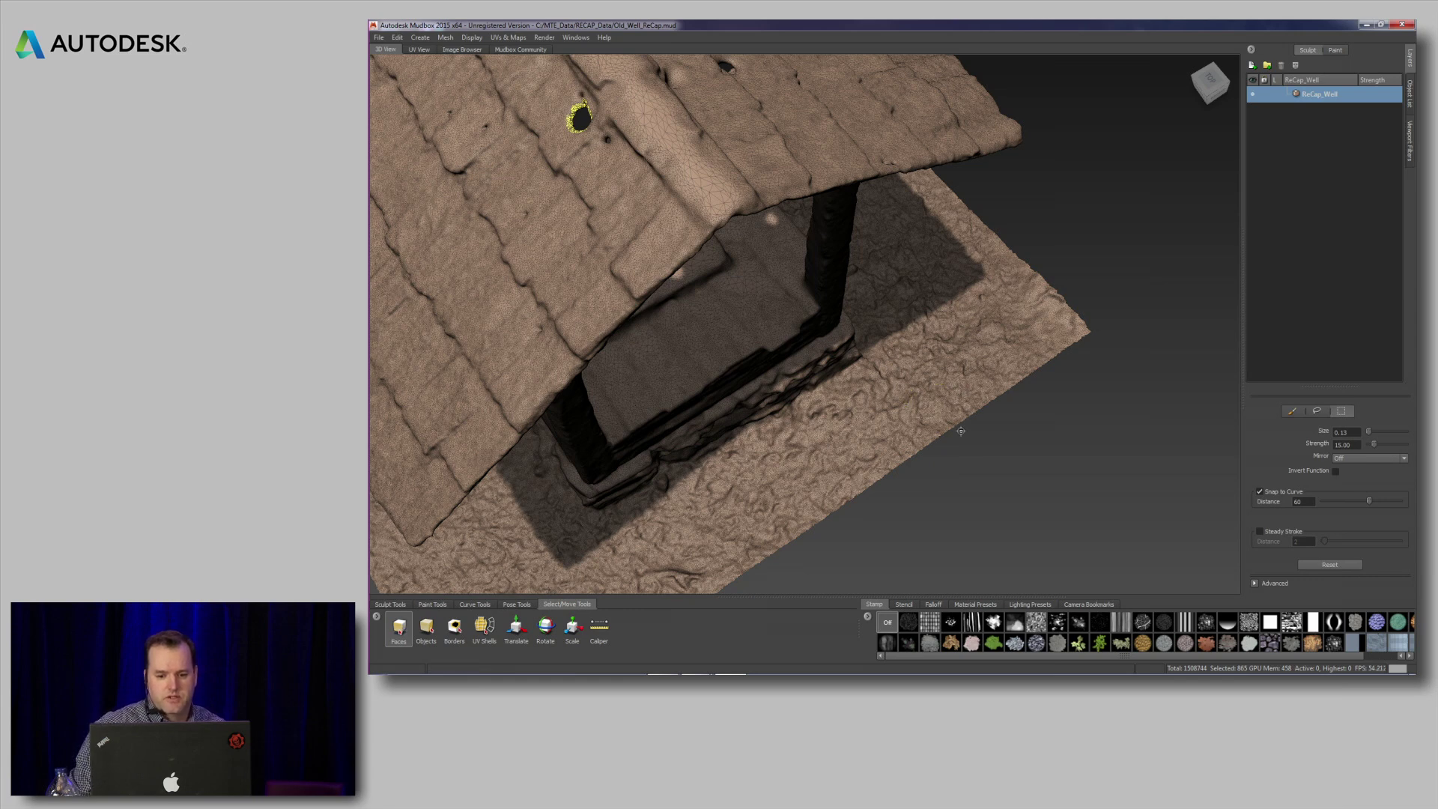
- Delete the selected ring of faces around the roof hole
key("f")
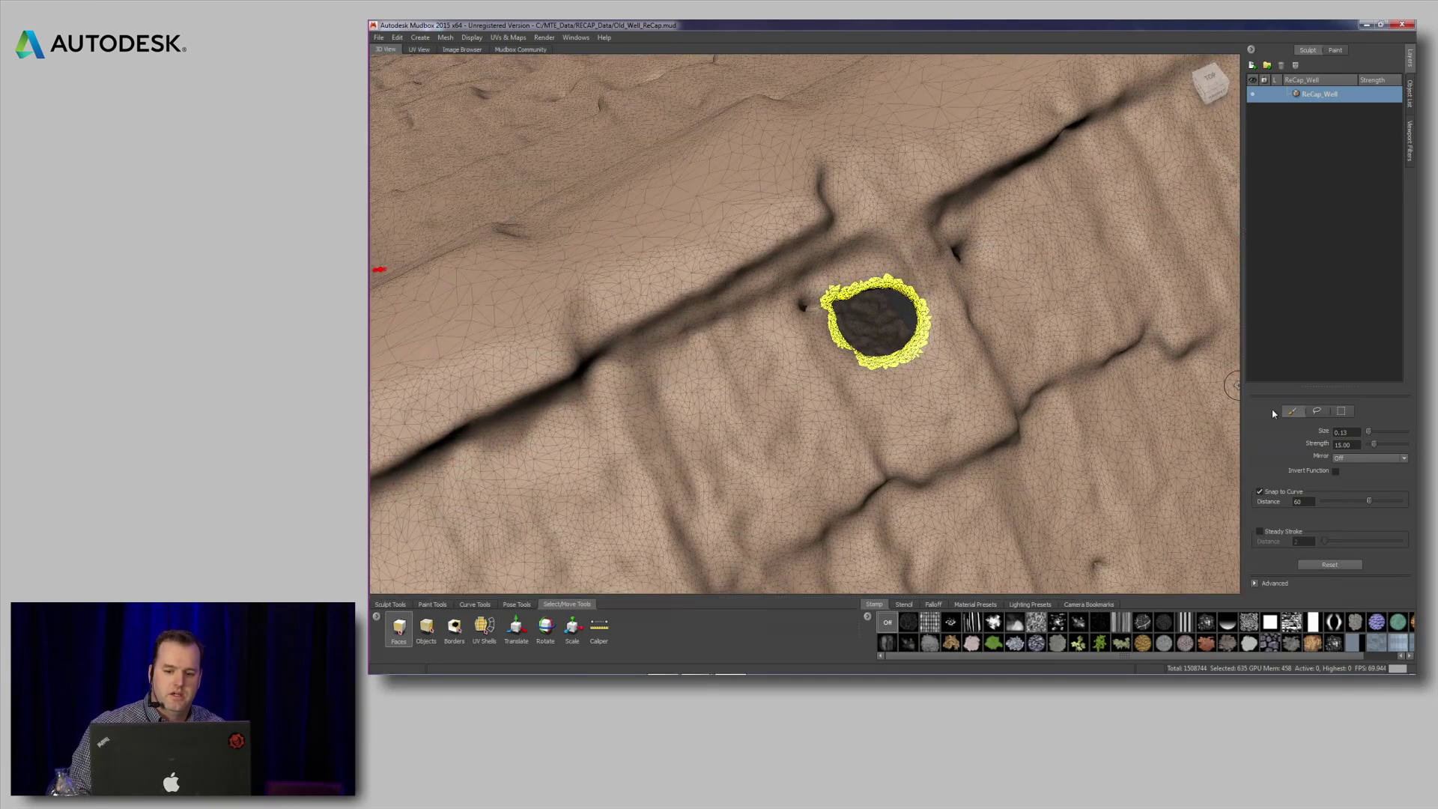
left_click_drag(974, 381, 946, 267, "alt")
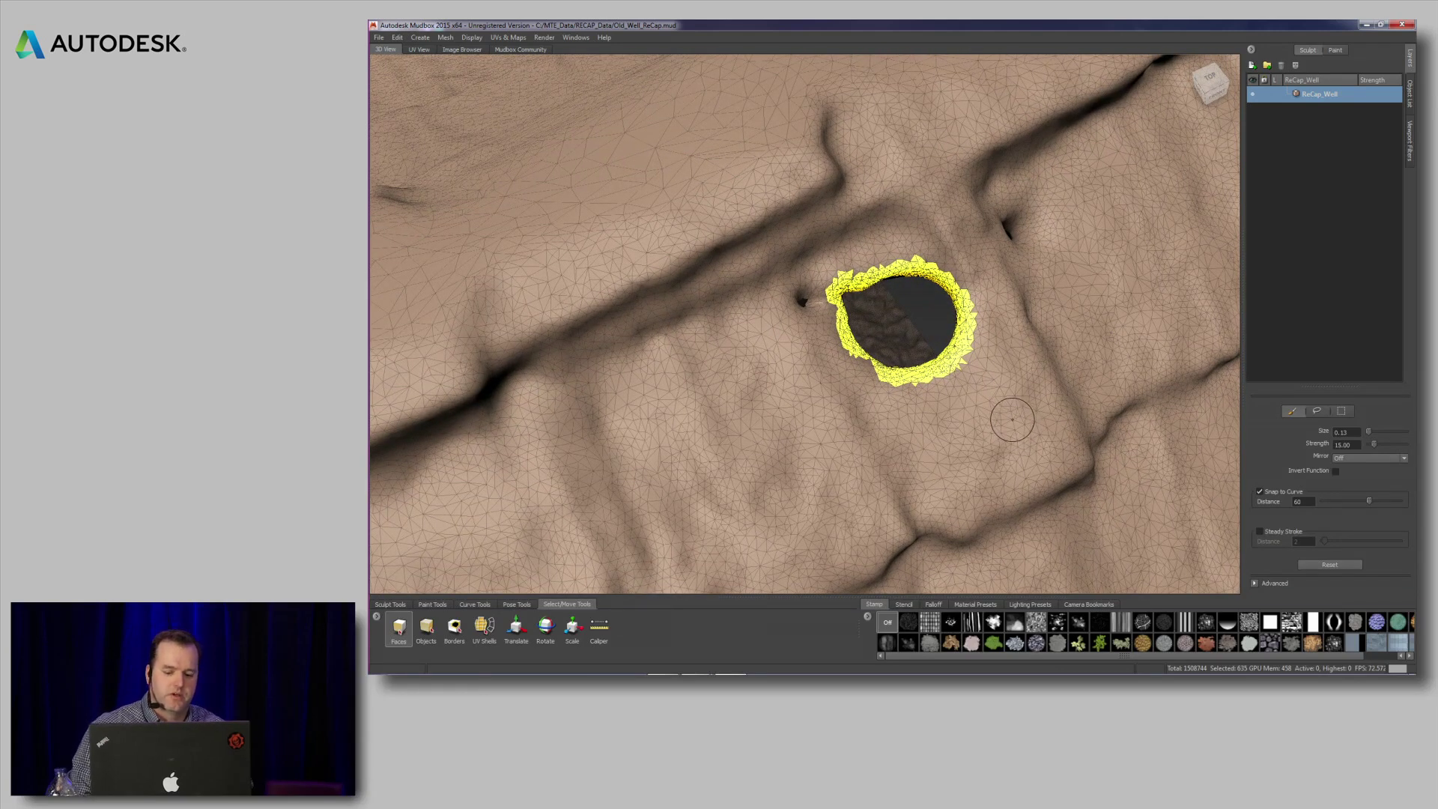
key("Delete")
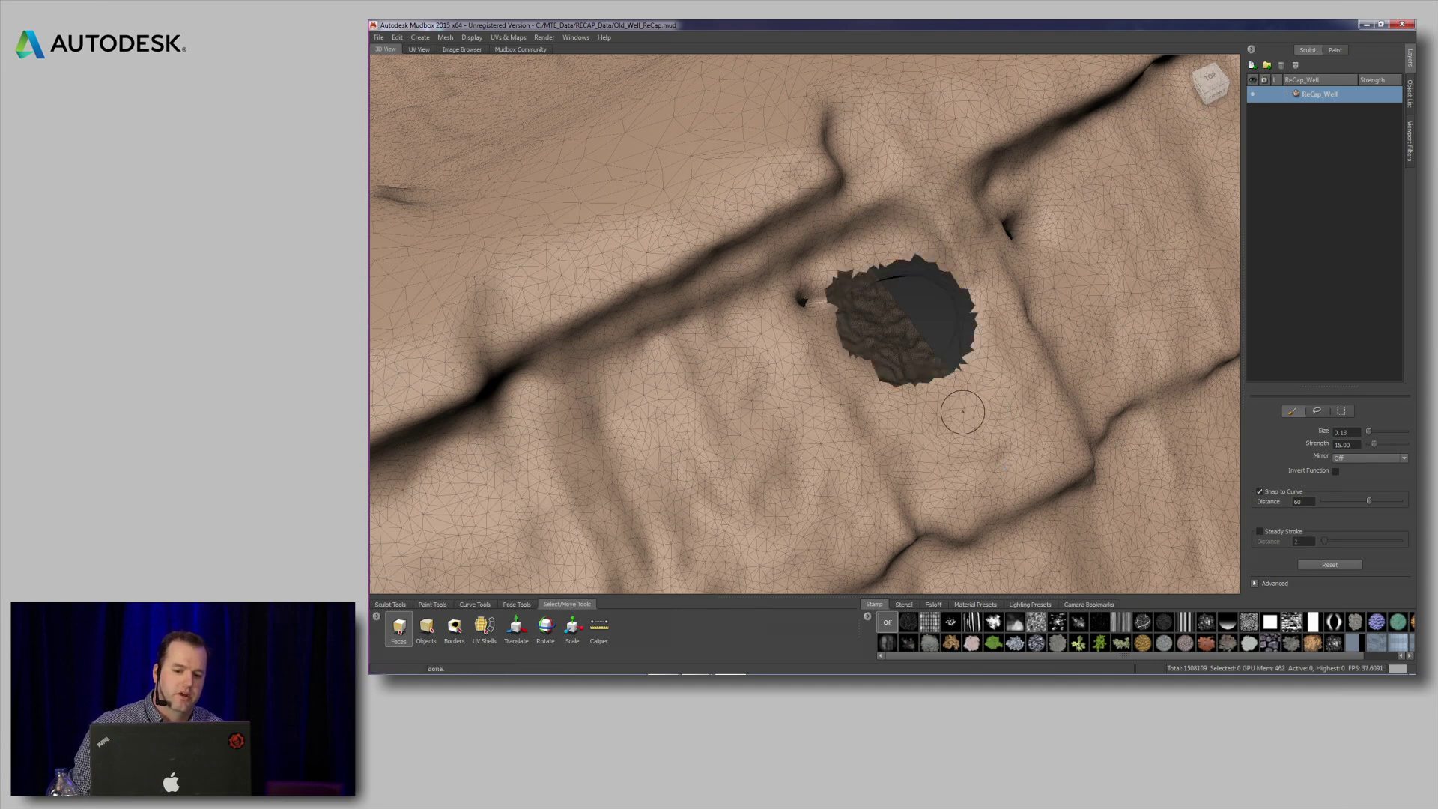
- Select the open edge of the roof hole with the Borders tool and fill it using Patch
left_click(454, 627)
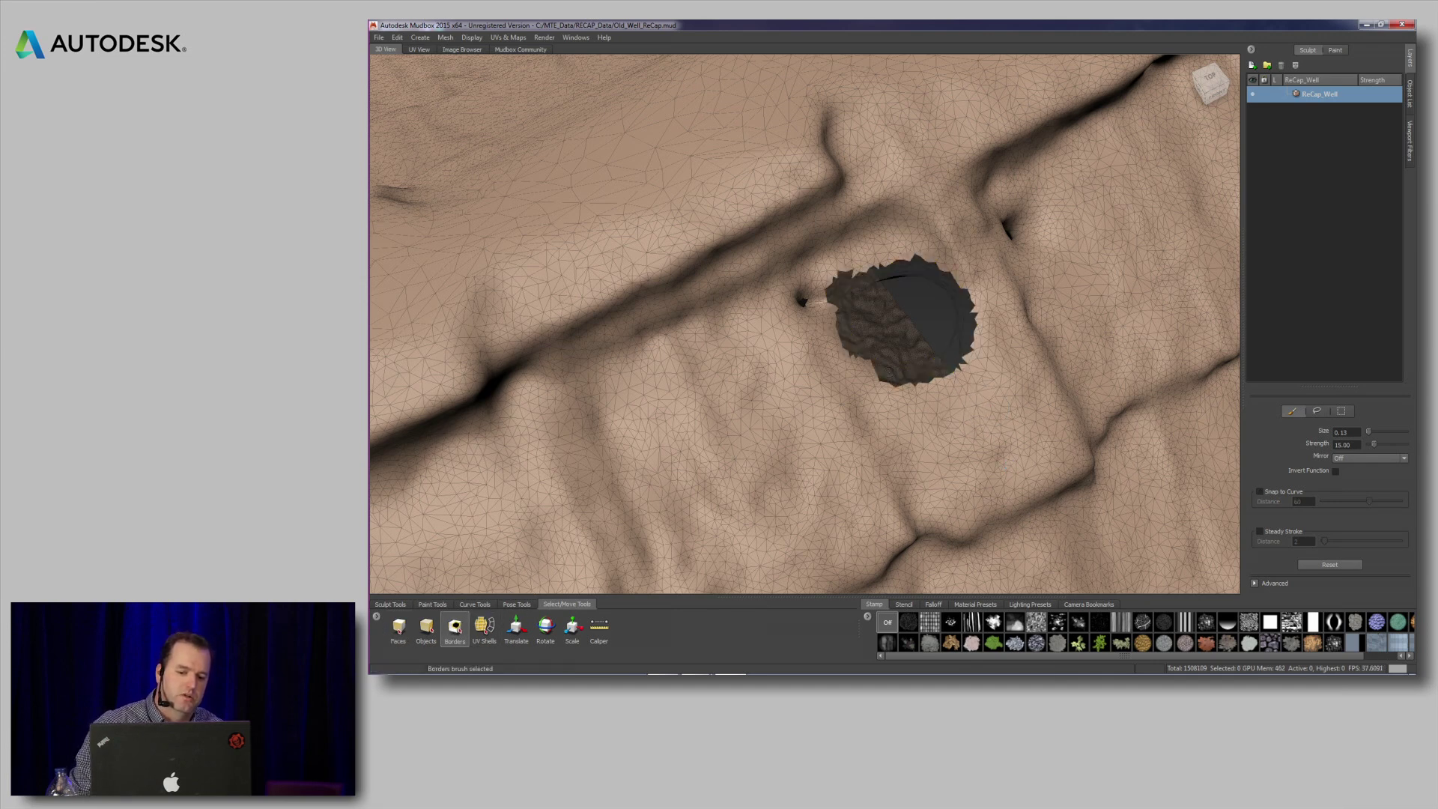
left_click(976, 353)
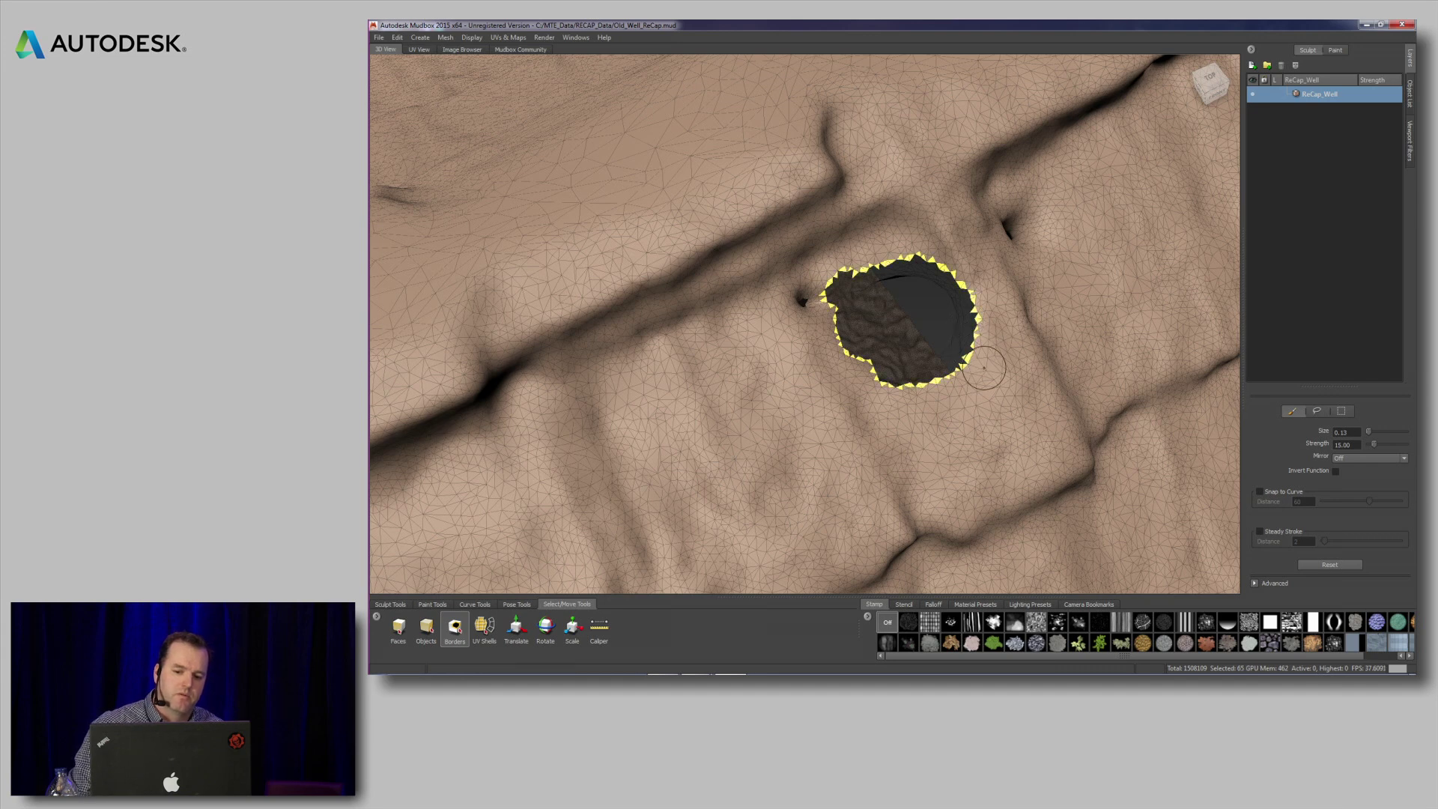
left_click(445, 38)
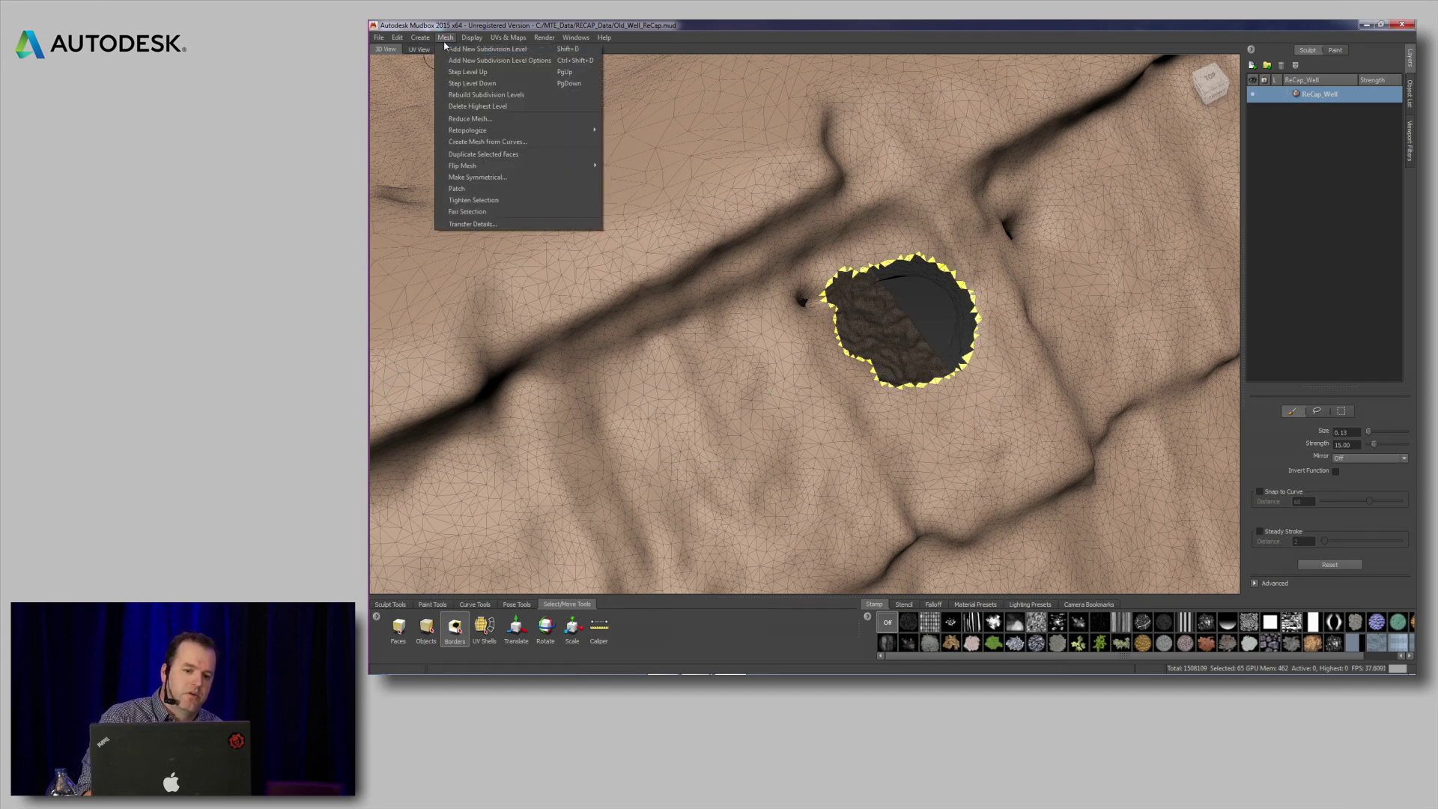
left_click(495, 189)
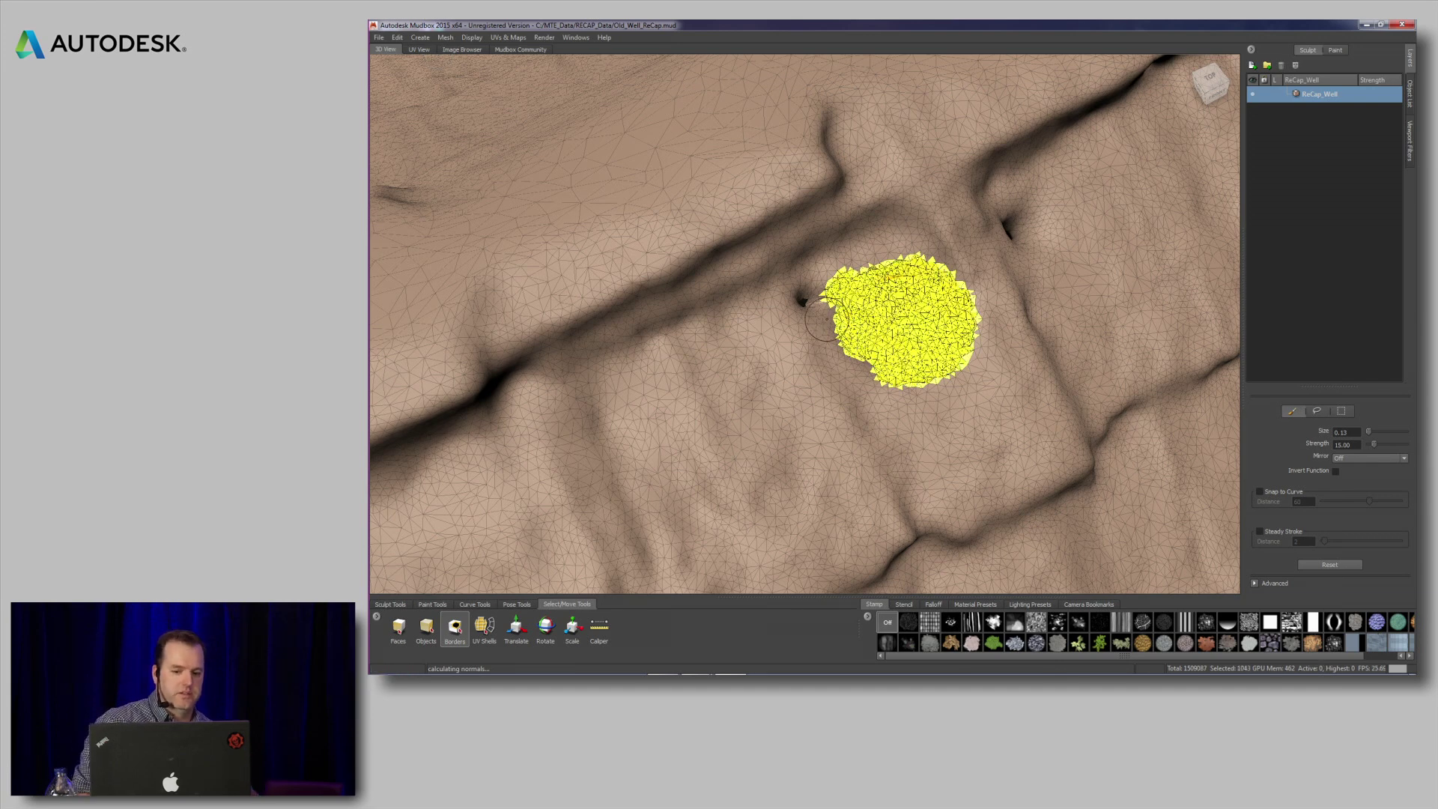
- Apply Fair Selection to the new patch faces and clear the face selection
left_click(446, 38)
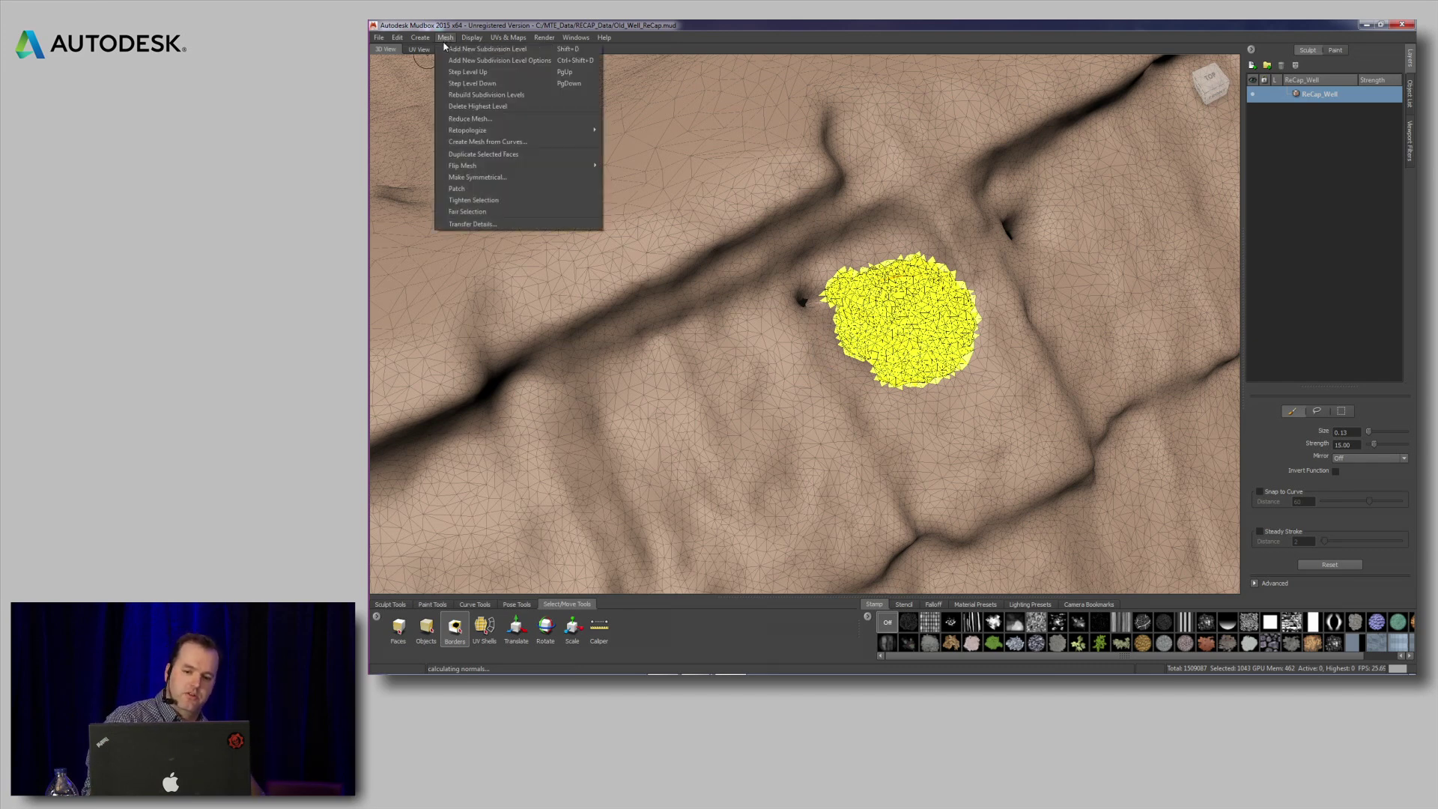
left_click(512, 215)
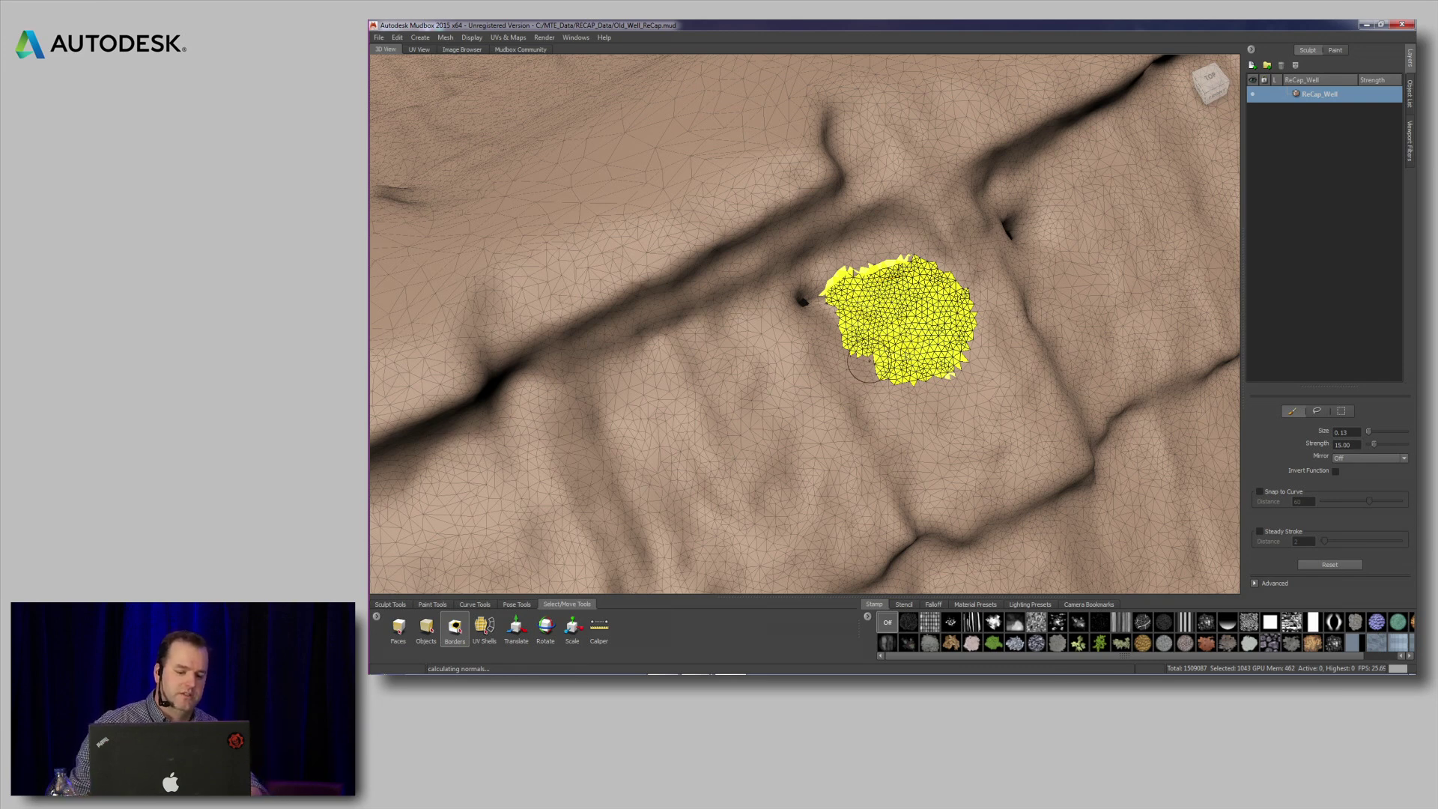
right_click_drag(888, 408, 967, 328, "alt")
left_click_drag(966, 328, 989, 323, "alt")
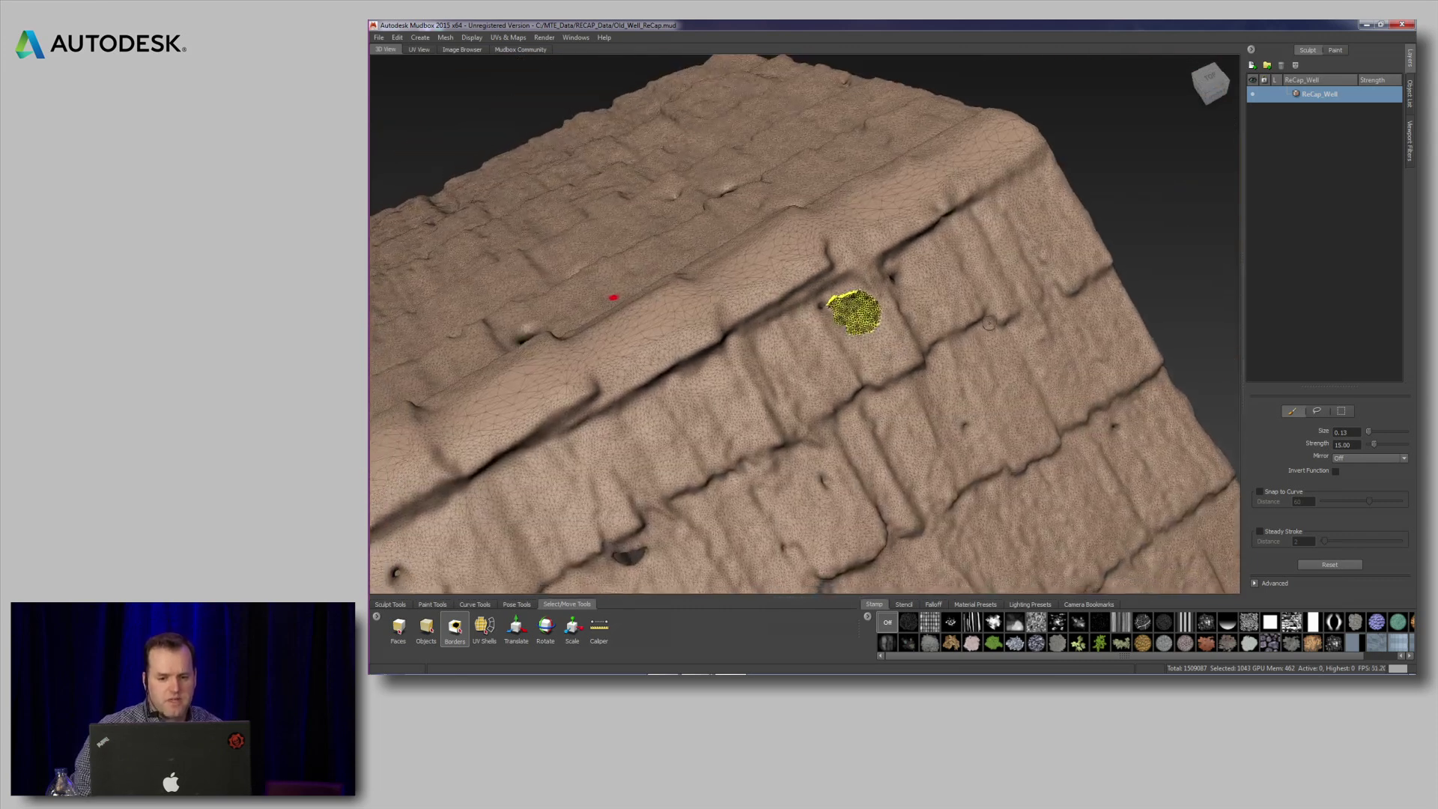
left_click(398, 628)
key("Delete")
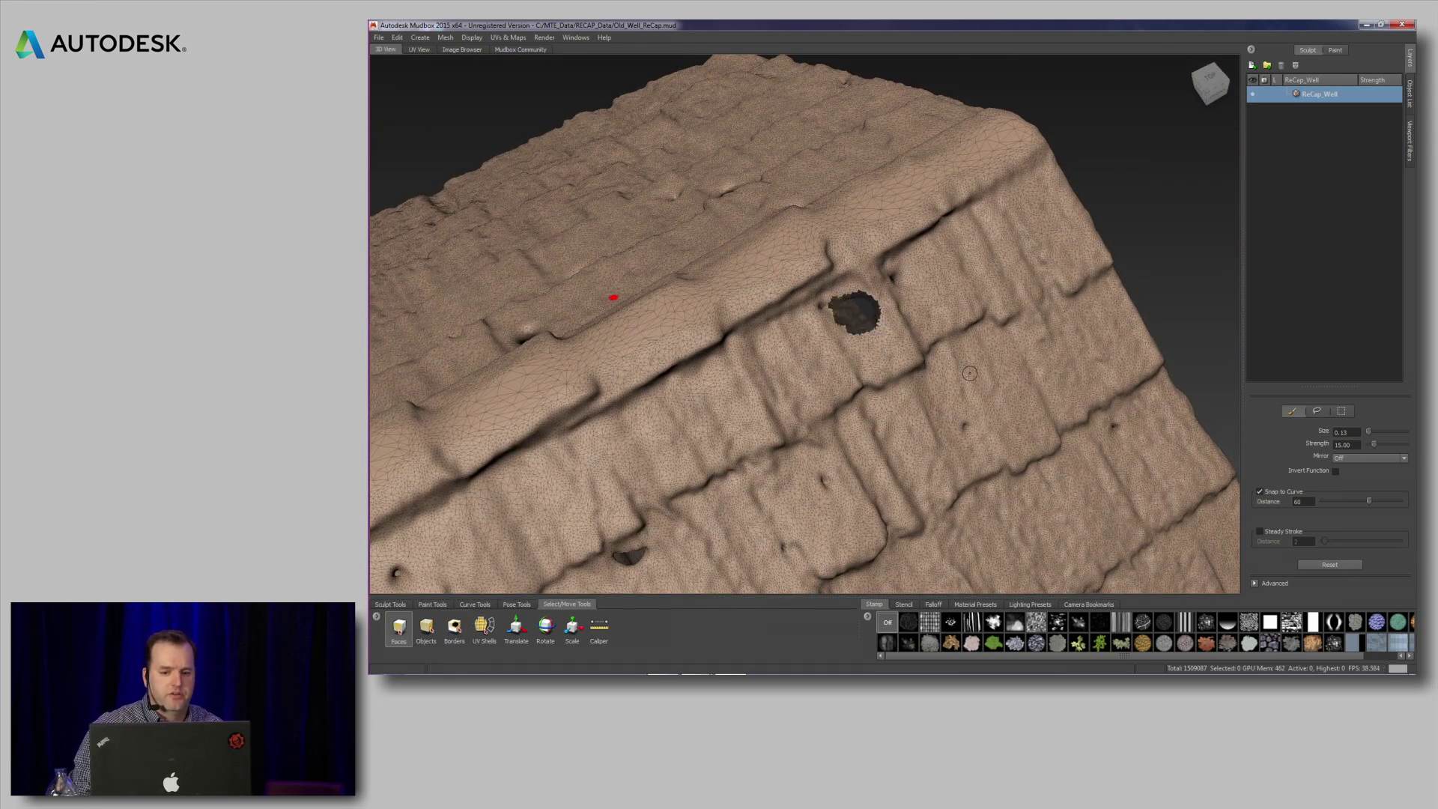
- Select the whole well model, including the patched area of the roof
left_click_drag(970, 373, 961, 358, "alt")
right_click_drag(962, 358, 949, 316, "alt")
left_click_drag(871, 324, 891, 359, "alt")
right_click_drag(892, 360, 906, 397, "alt")
left_click_drag(906, 397, 970, 370, "alt")
right_click_drag(970, 370, 1006, 354, "alt")
mouse_move(1006, 353)
left_mouse_down("alt")
mouse_move(1023, 362)
mouse_move(918, 296)
left_mouse_up("alt")
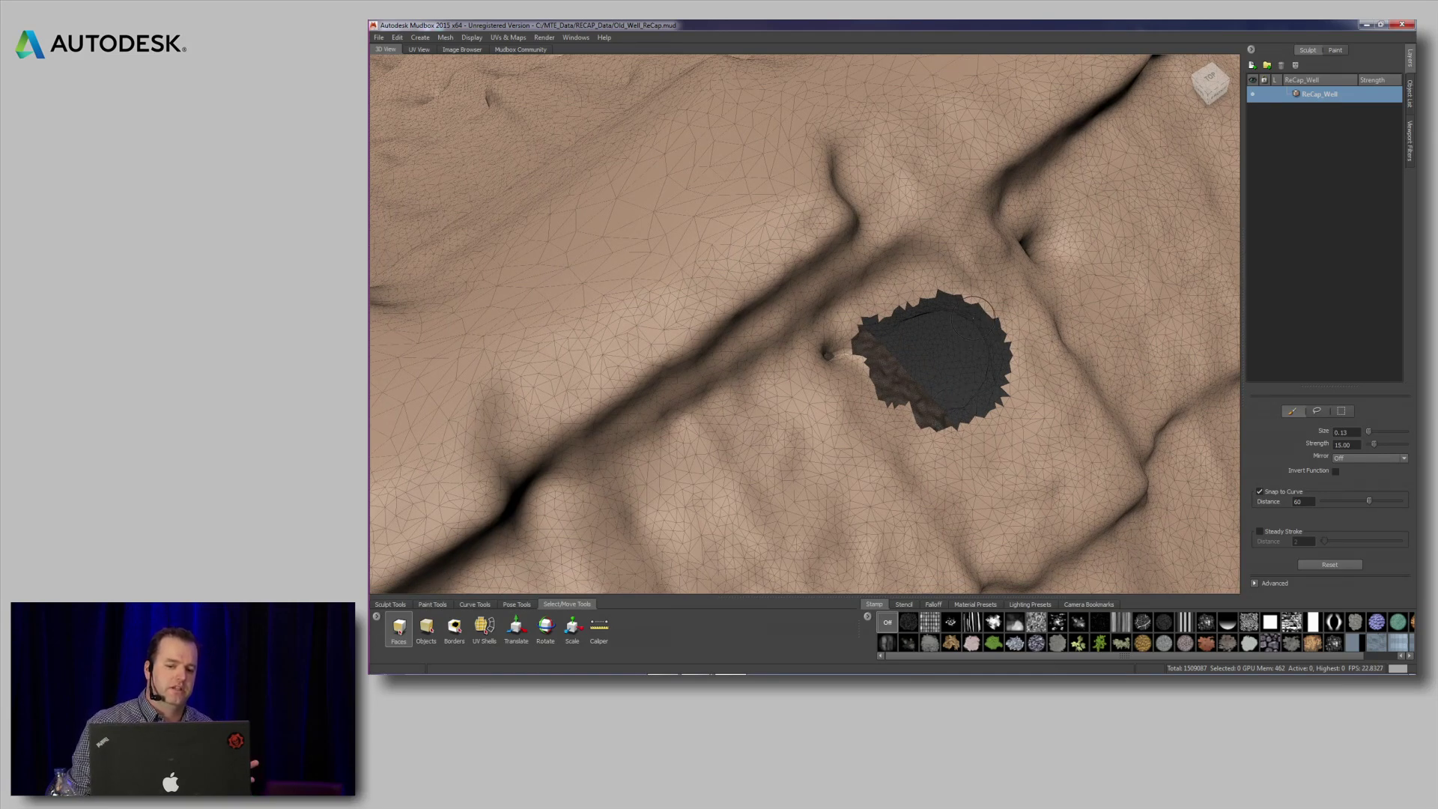
right_click(989, 304)
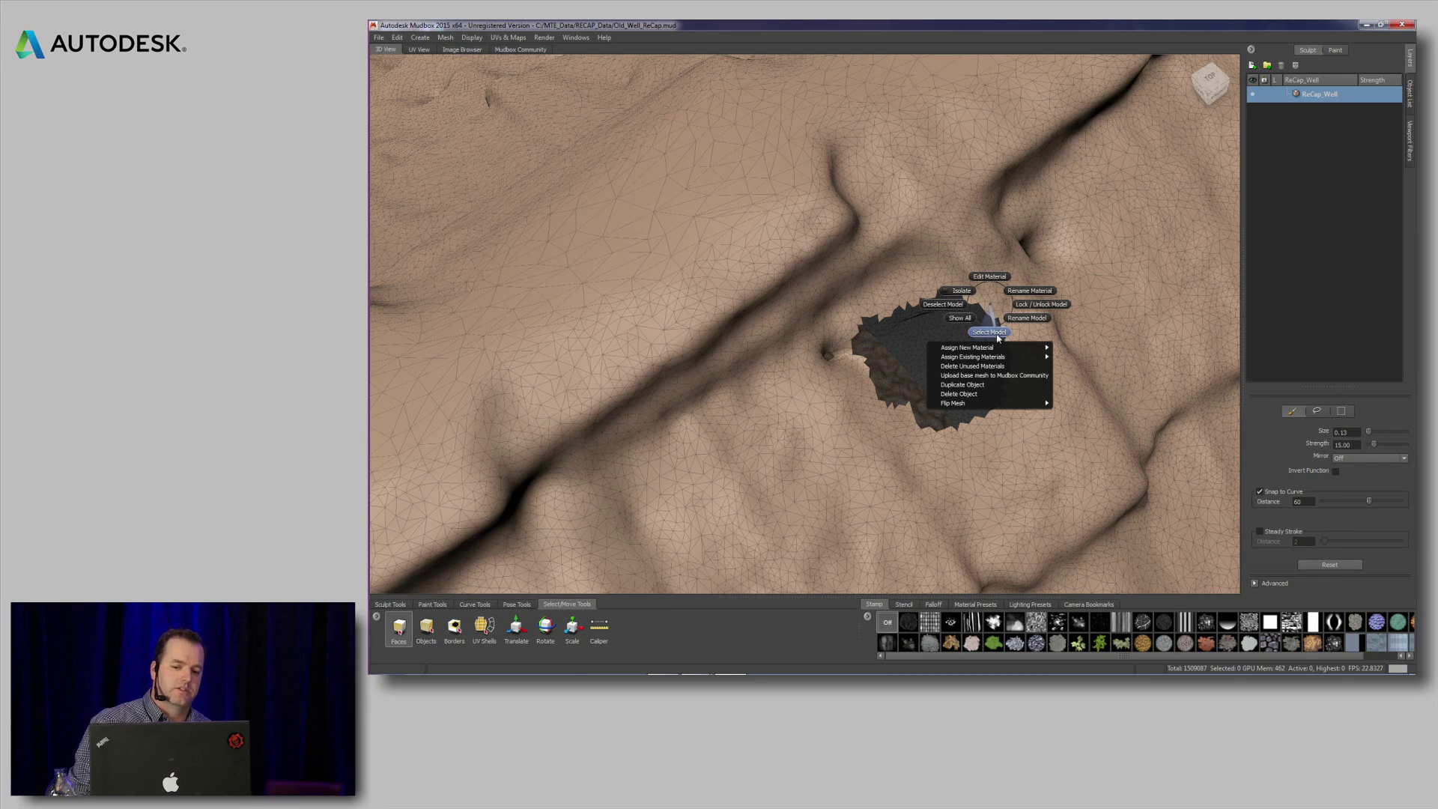
left_click(996, 335)
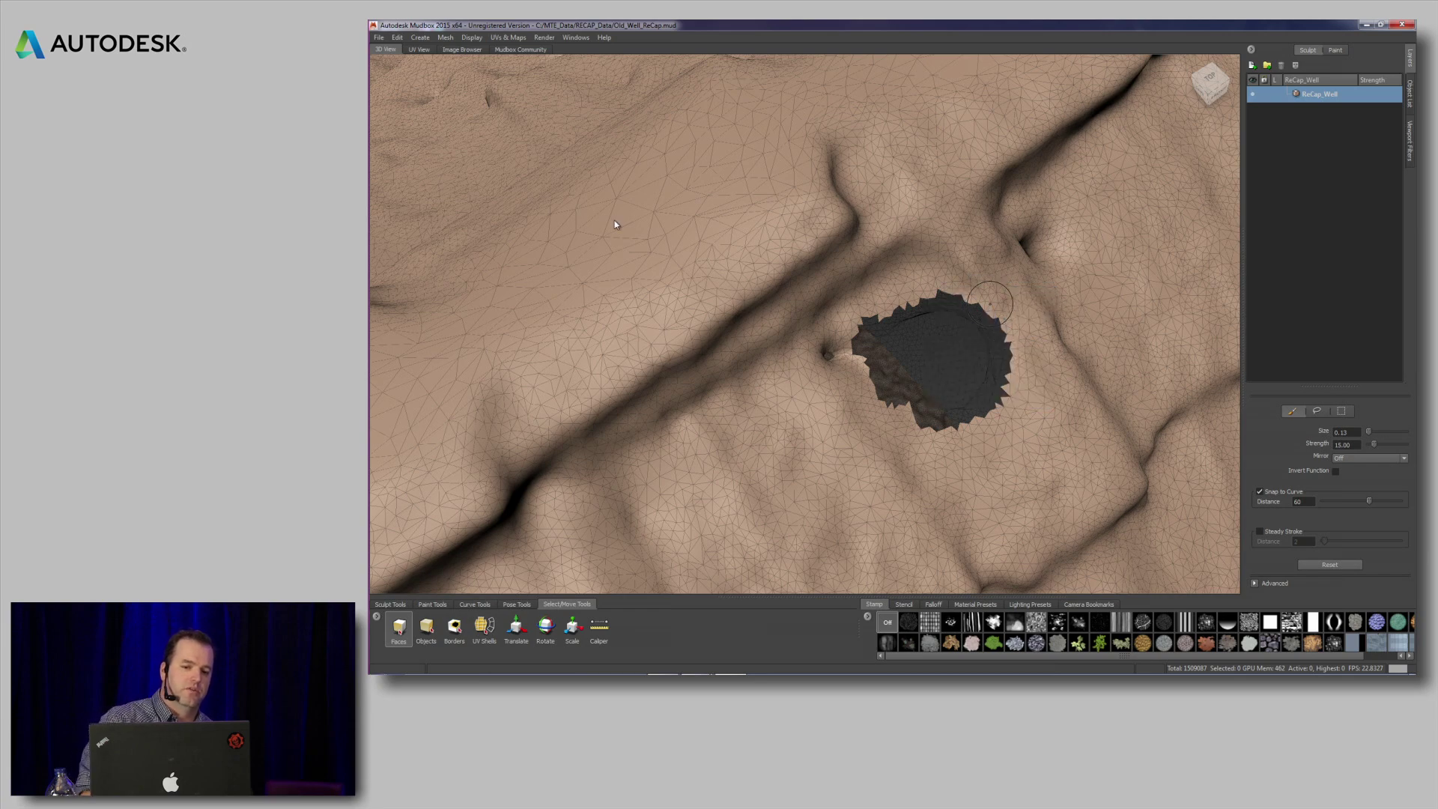
- Create UVs for the selected model with Create Missing UVs Only, using 1 UV tile
left_click(517, 39)
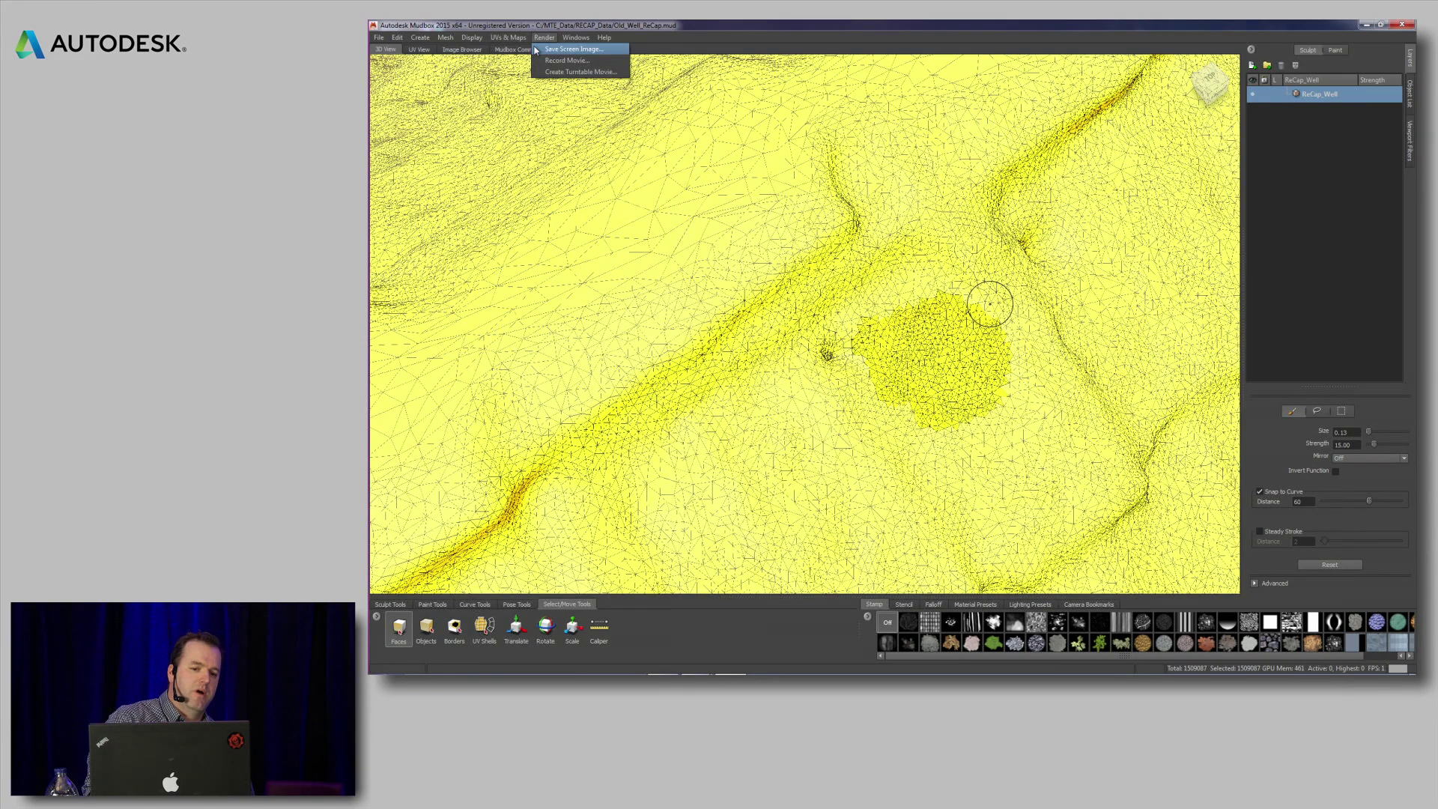
left_click(530, 52)
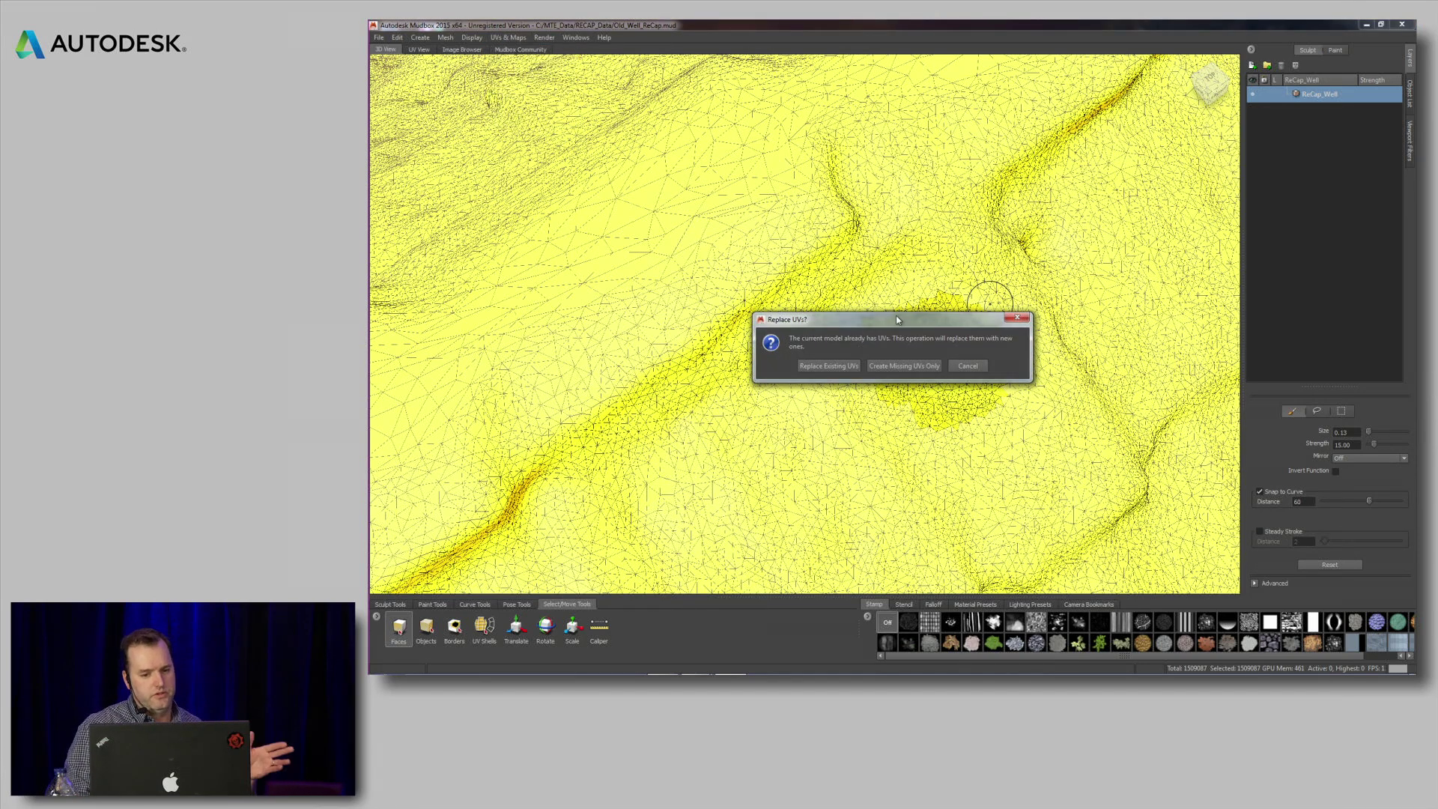
left_click(906, 366)
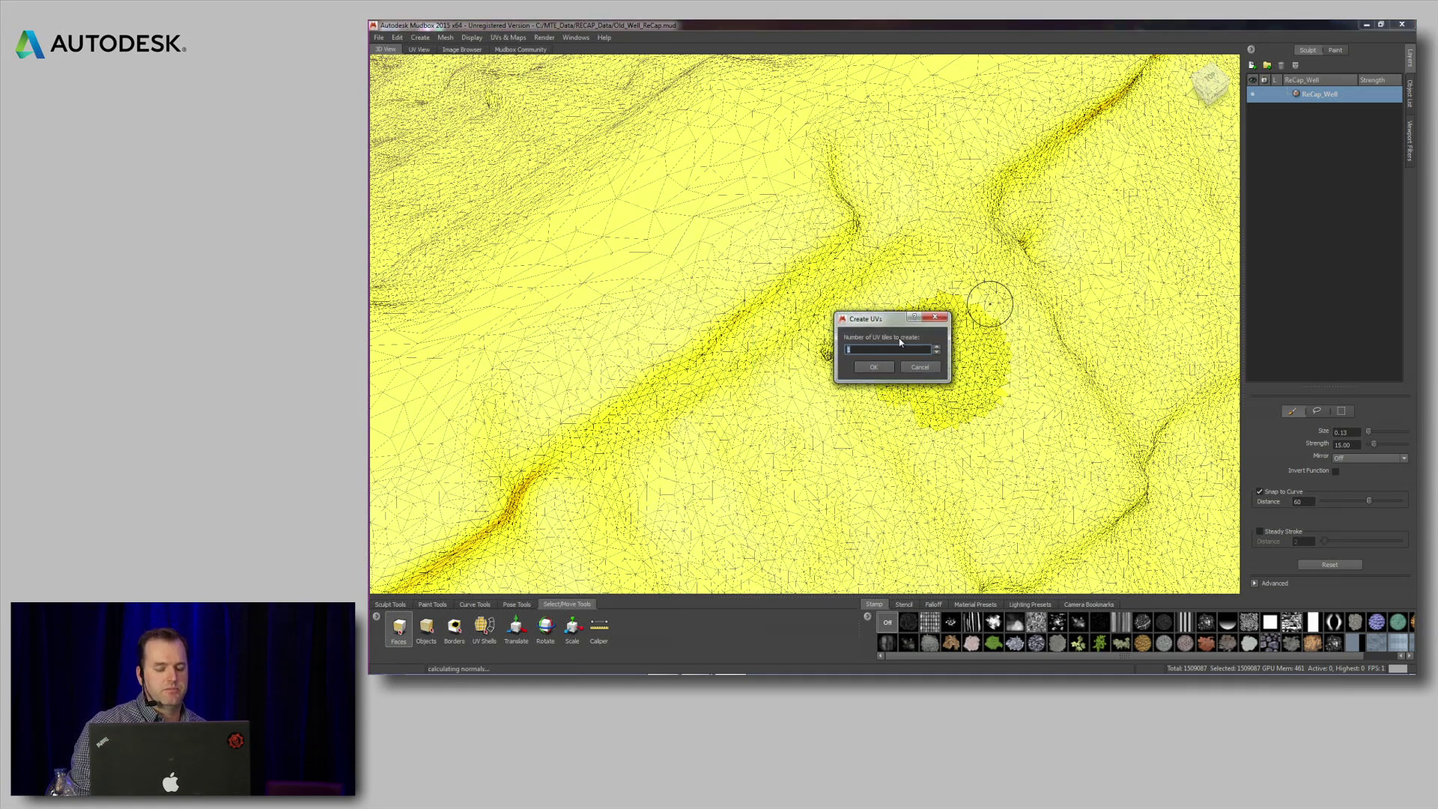
left_click(873, 366)
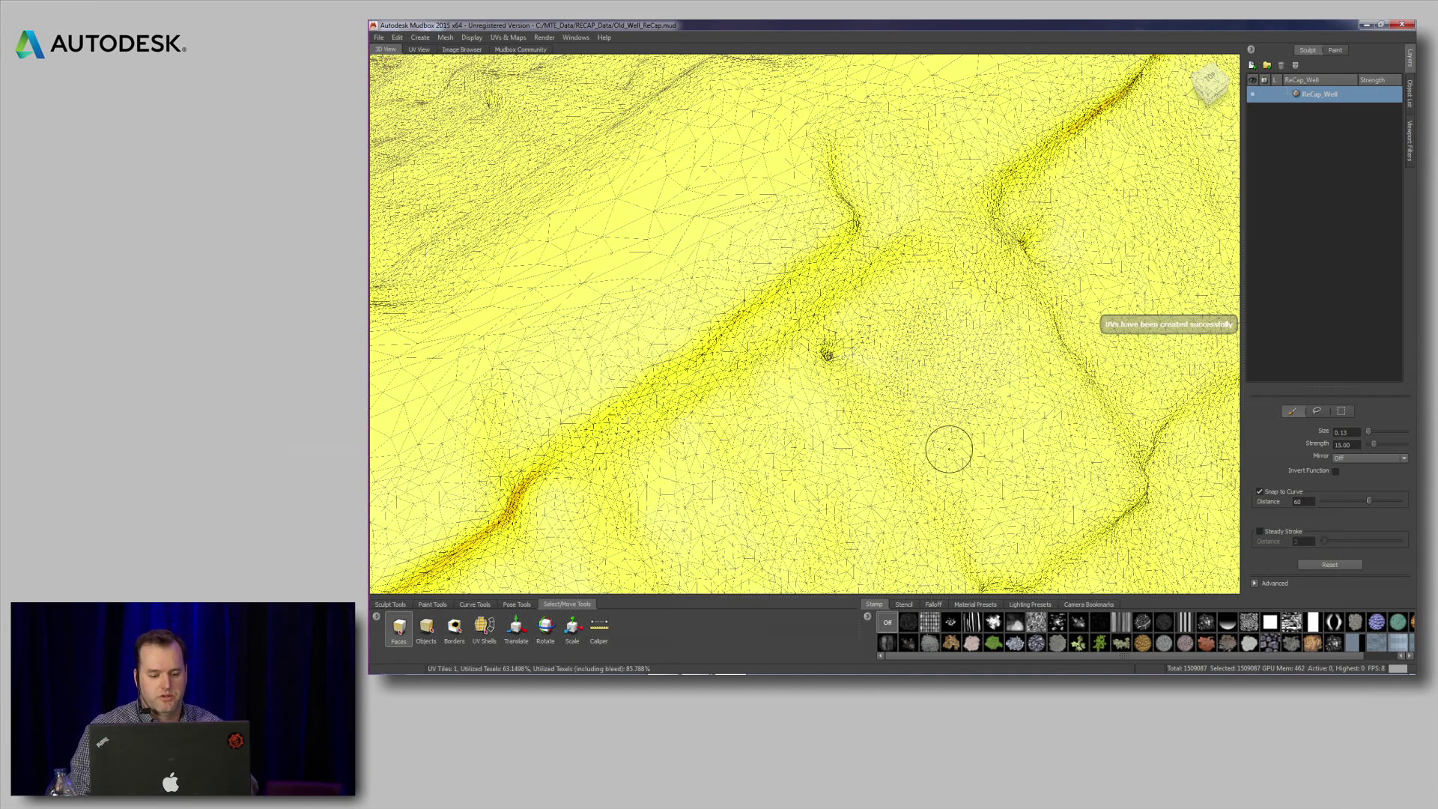
- Deselect the well model and check the patched area of the roof
scroll(954, 402, "down", 5)
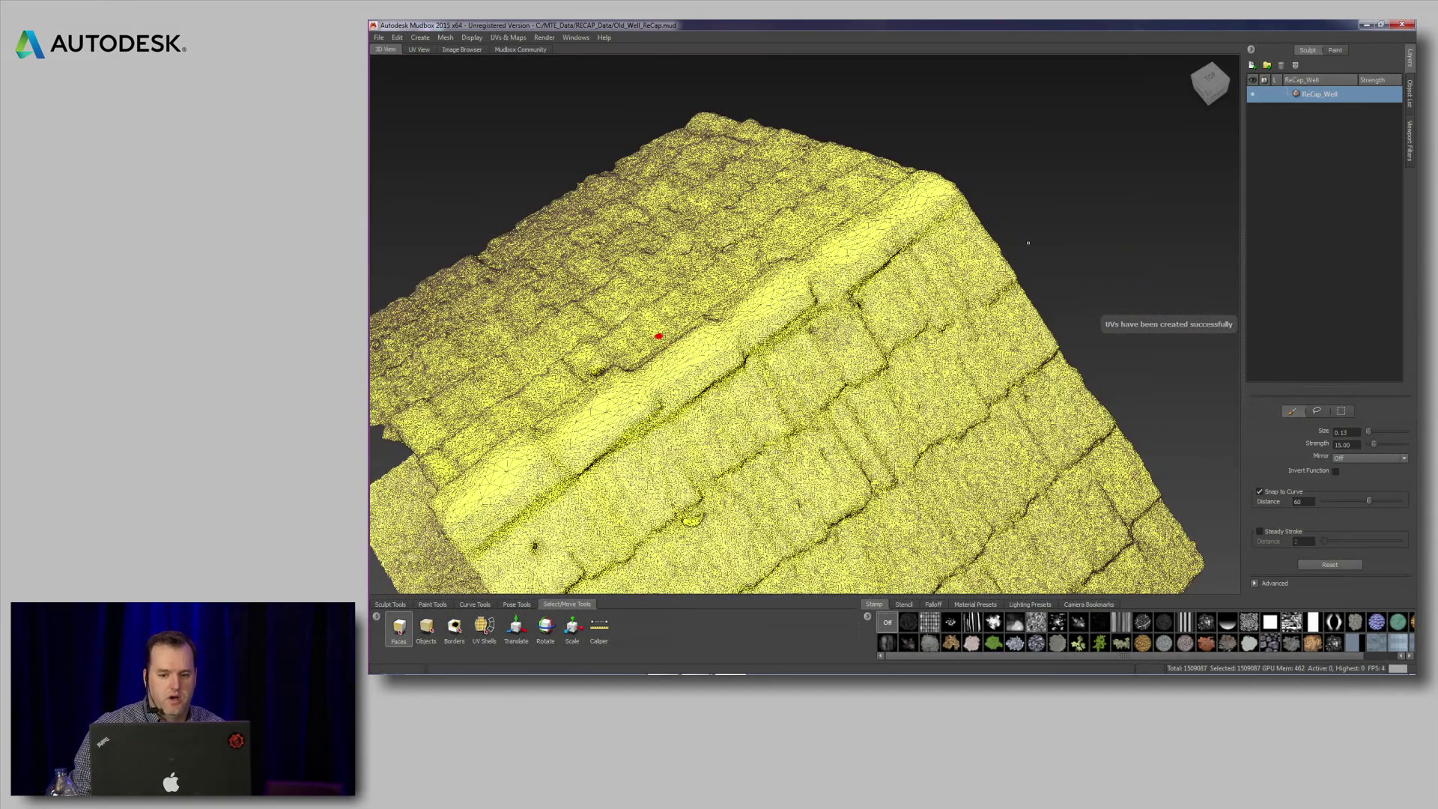
right_click(977, 288)
left_click(927, 287)
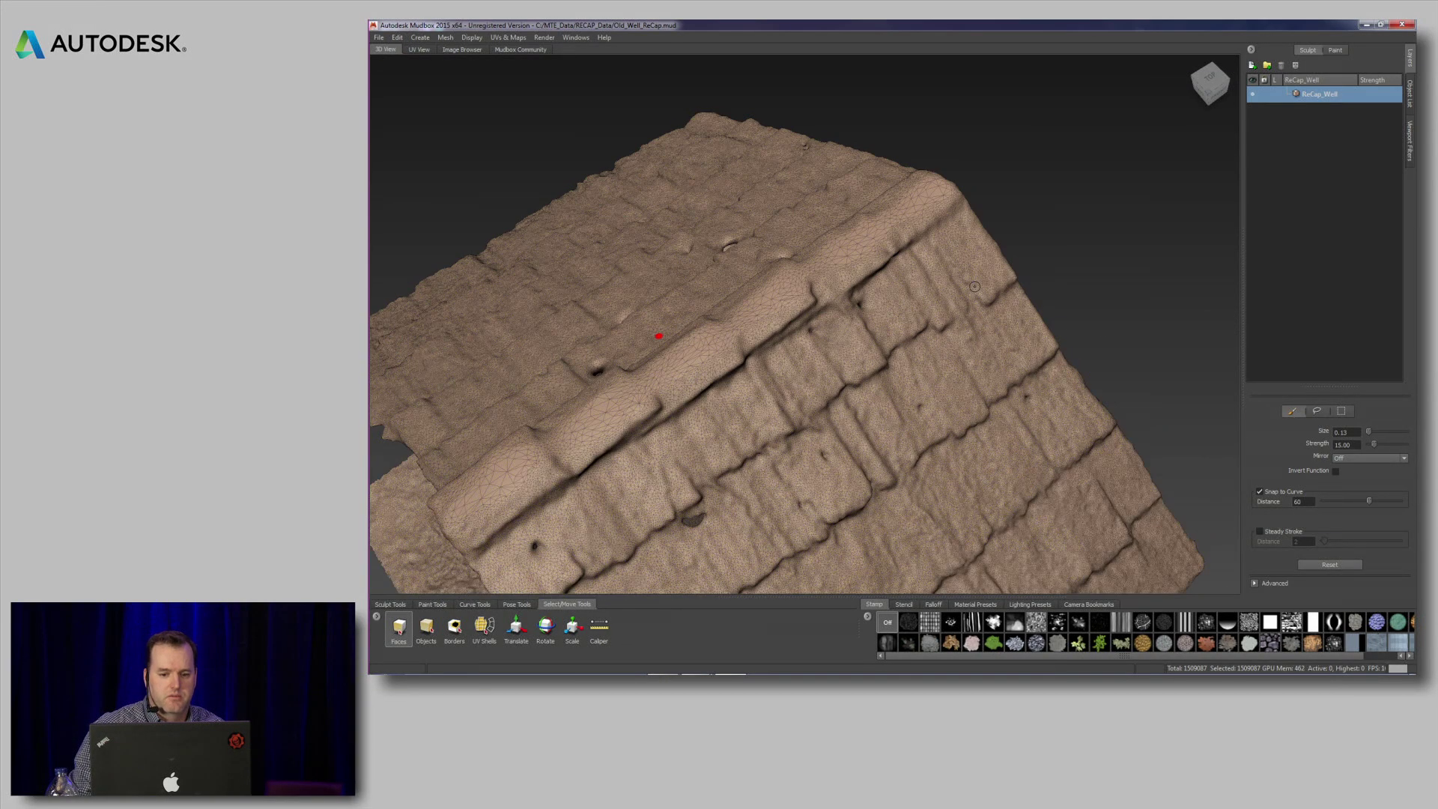
scroll(929, 379, "up", 6)
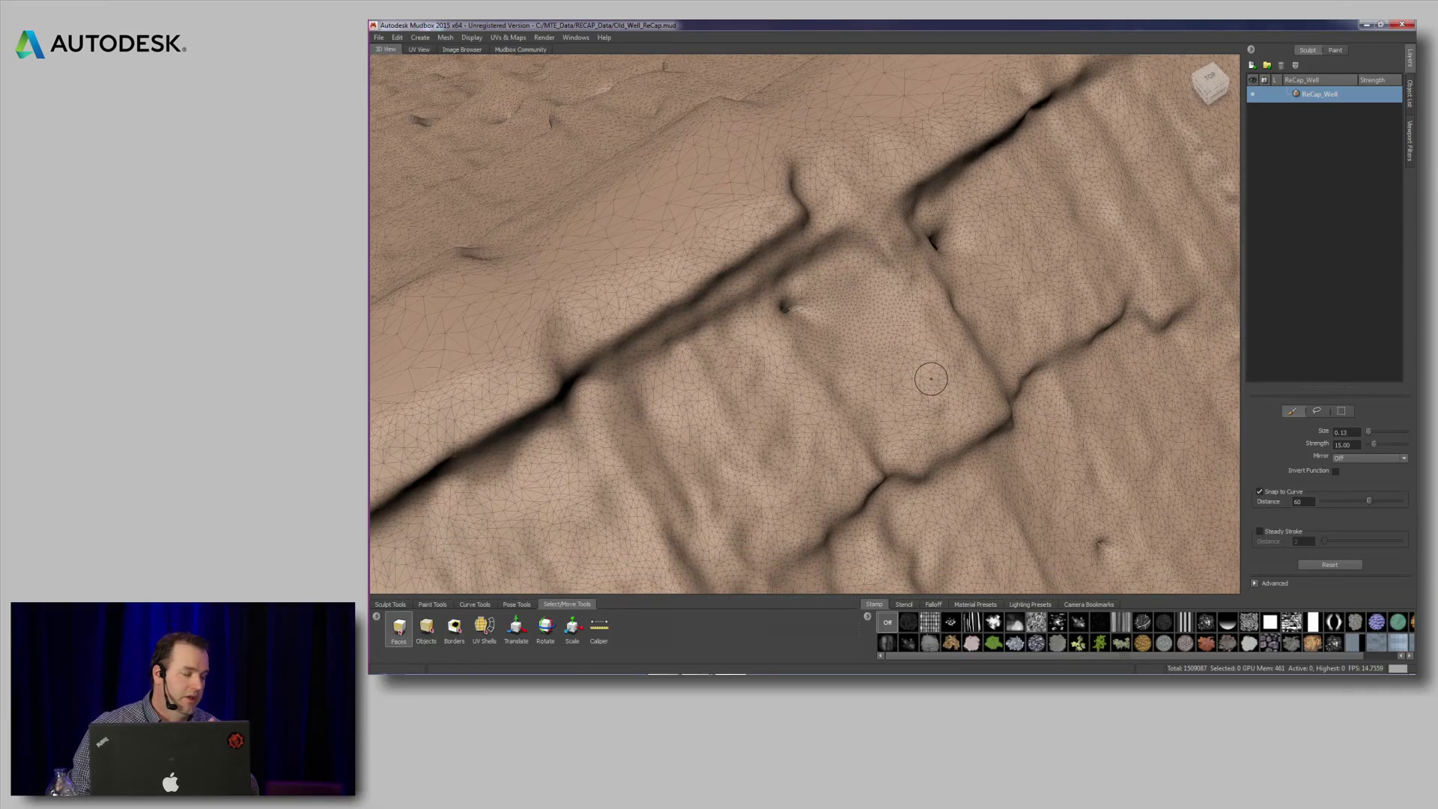
scroll(926, 417, "down", 8)
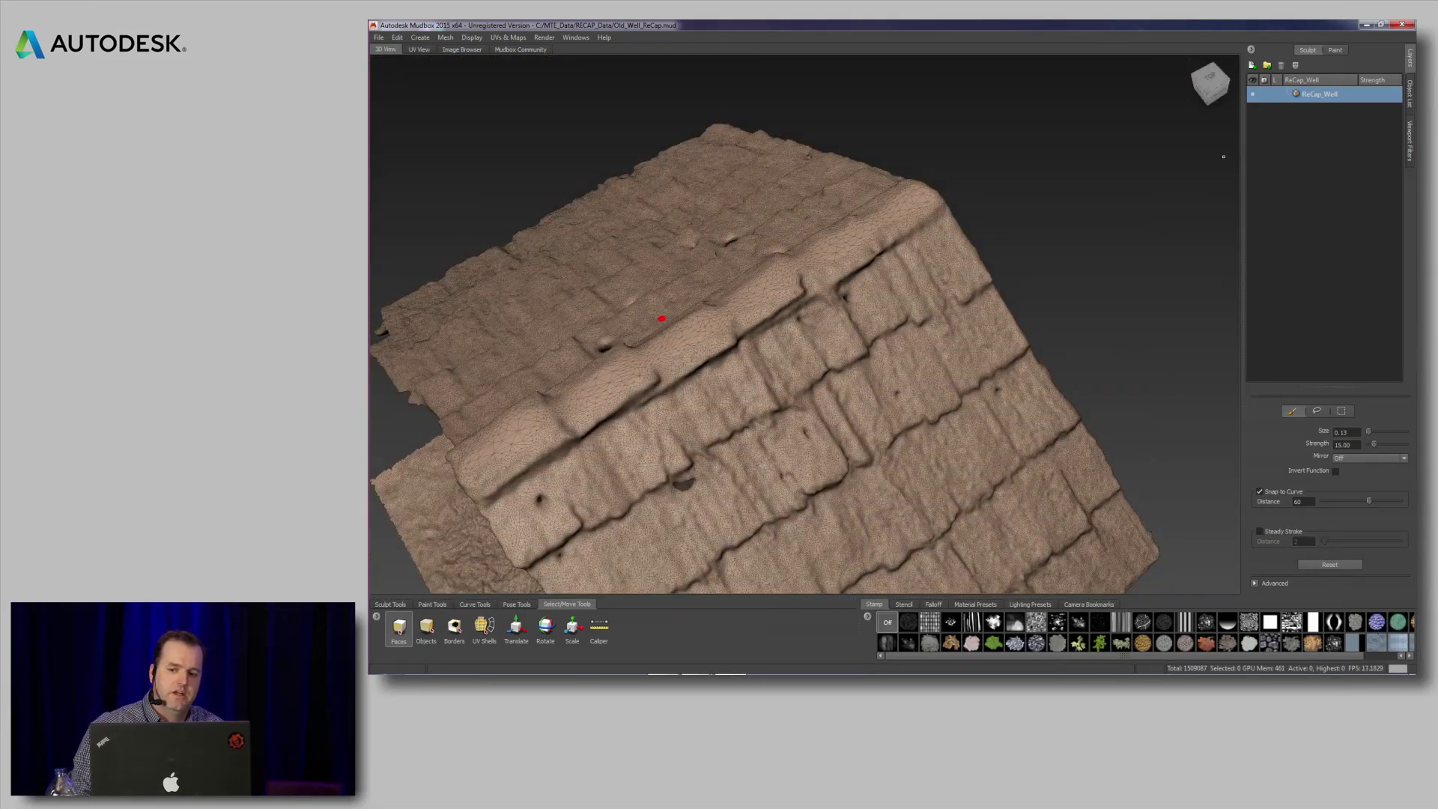
- Show the diffuse paint layers tex_0 and tex_1 on the ReCap_Well model and inspect the patched hole and ridge of the roof
left_click(1334, 50)
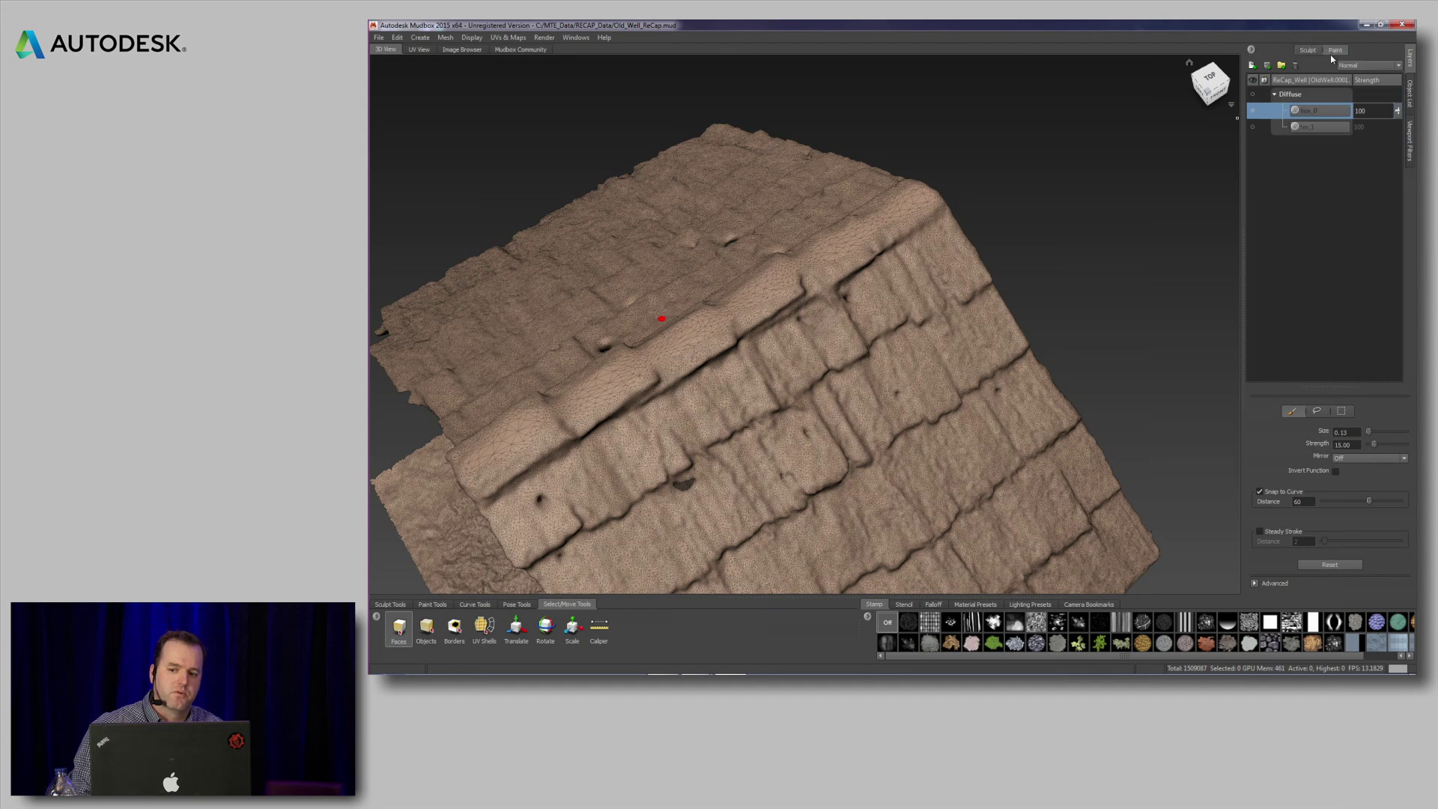
left_click(1253, 110)
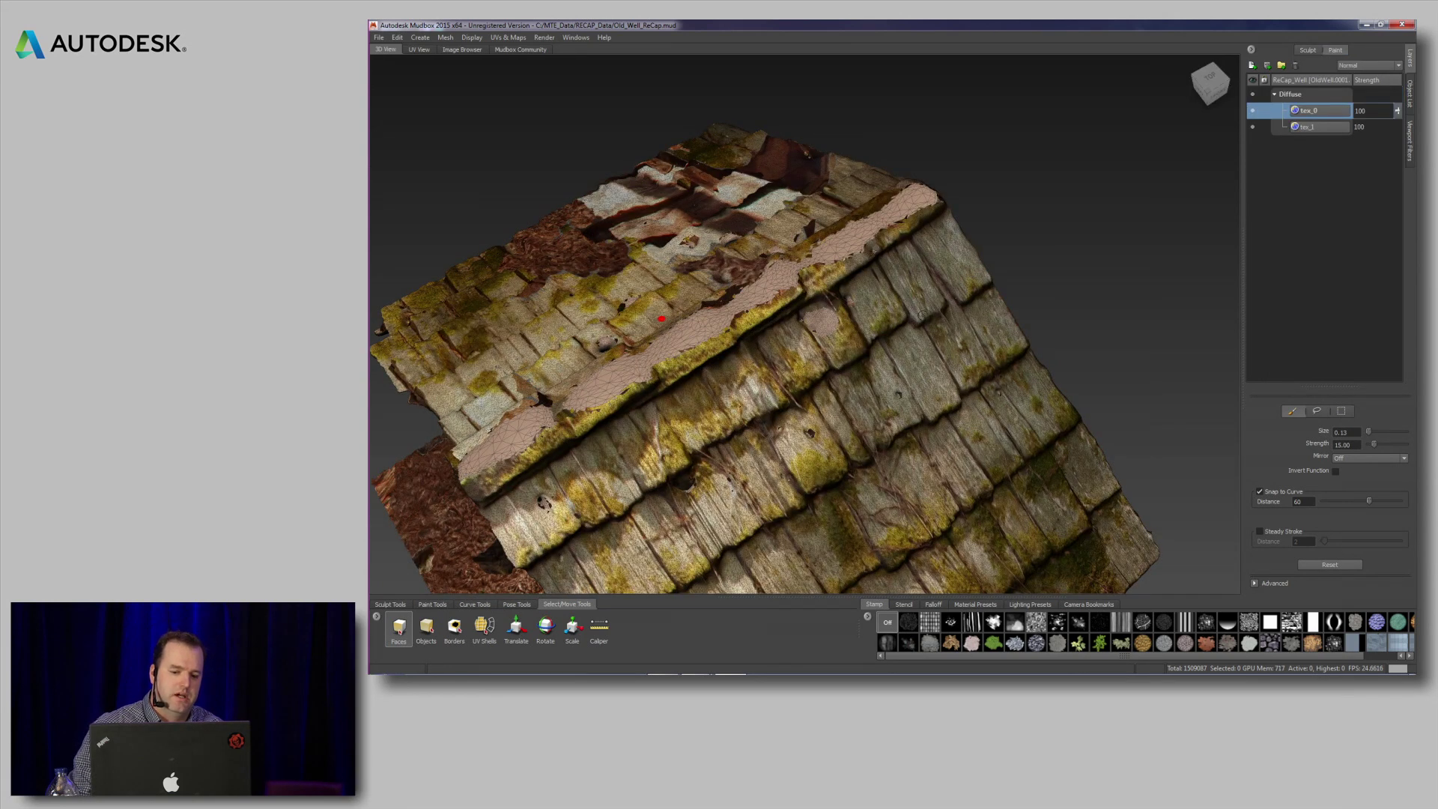
scroll(921, 385, "up", 5)
scroll(875, 285, "up", 3)
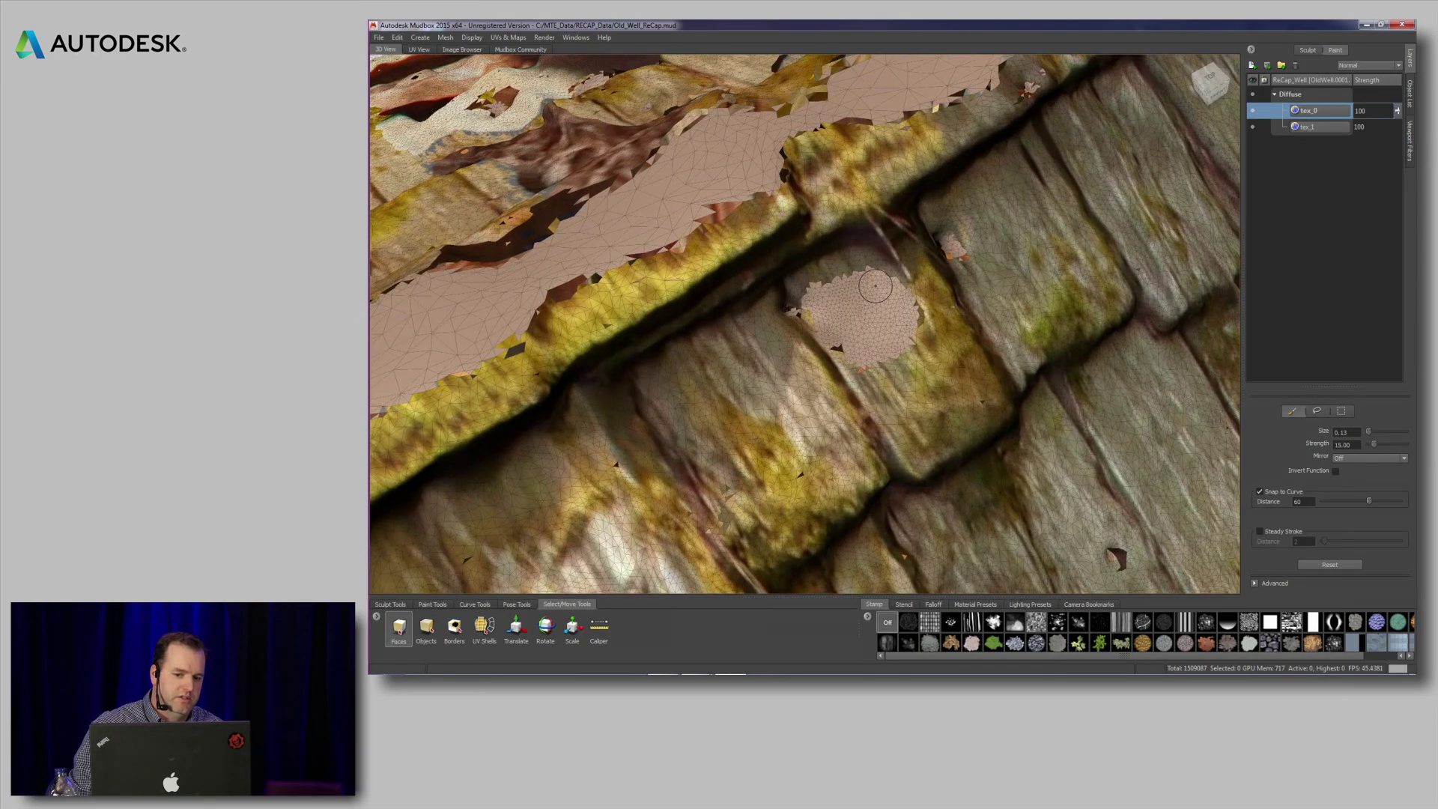
scroll(869, 315, "down", 8)
left_click_drag(872, 457, 1007, 350, "alt")
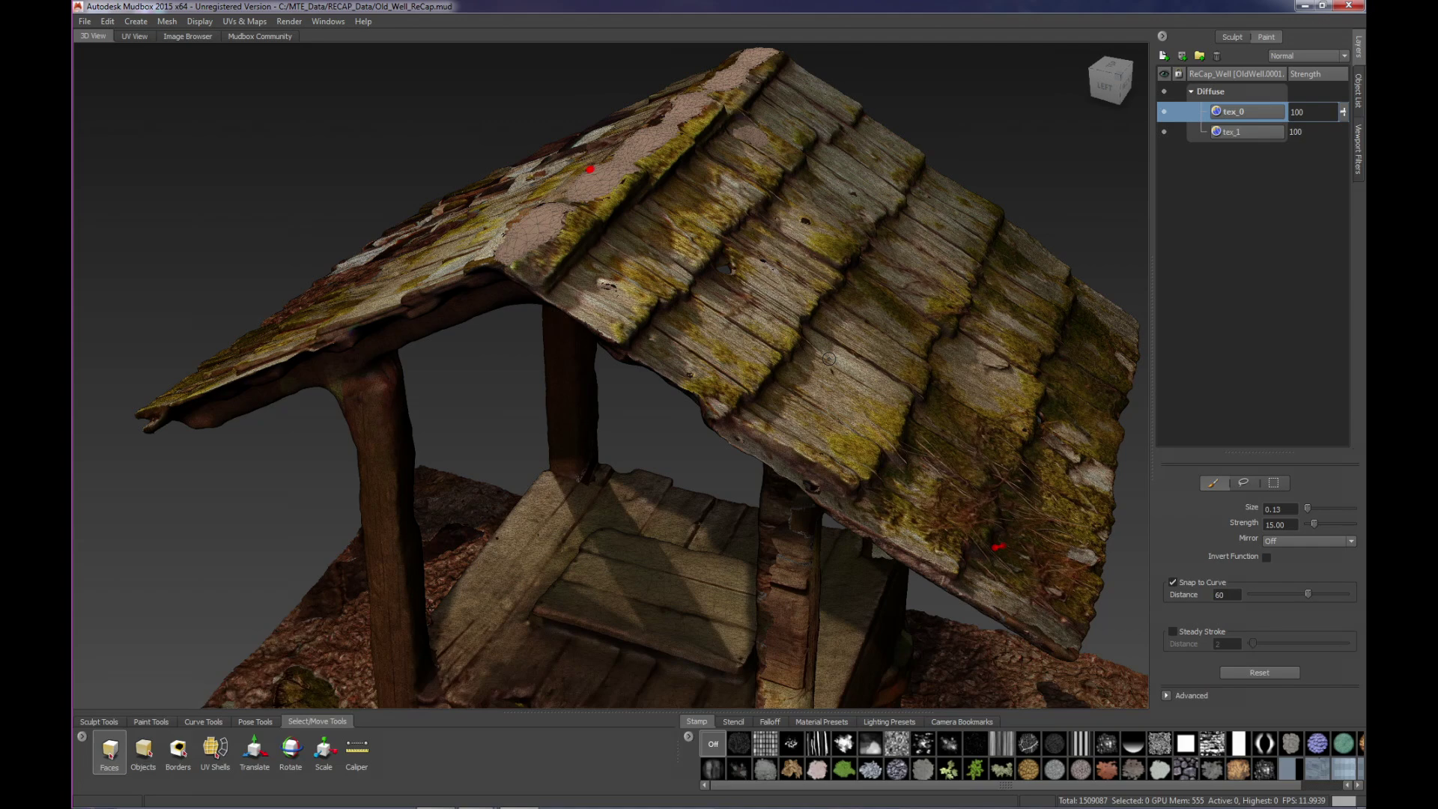
left_click_drag(590, 169, 725, 232, "alt")
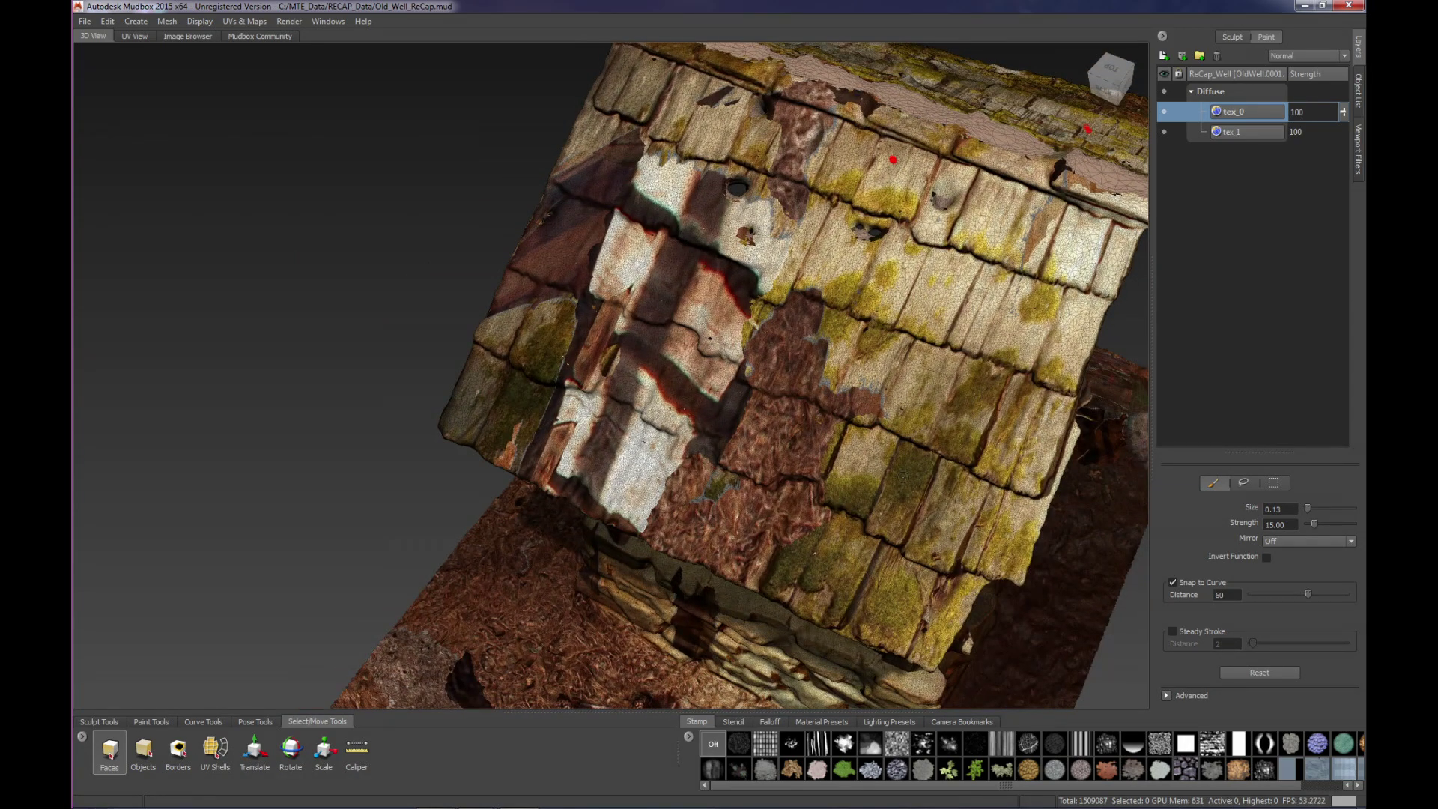
mouse_move(903, 476)
left_mouse_down("alt")
mouse_move(869, 456)
mouse_move(899, 483)
left_mouse_up("alt")
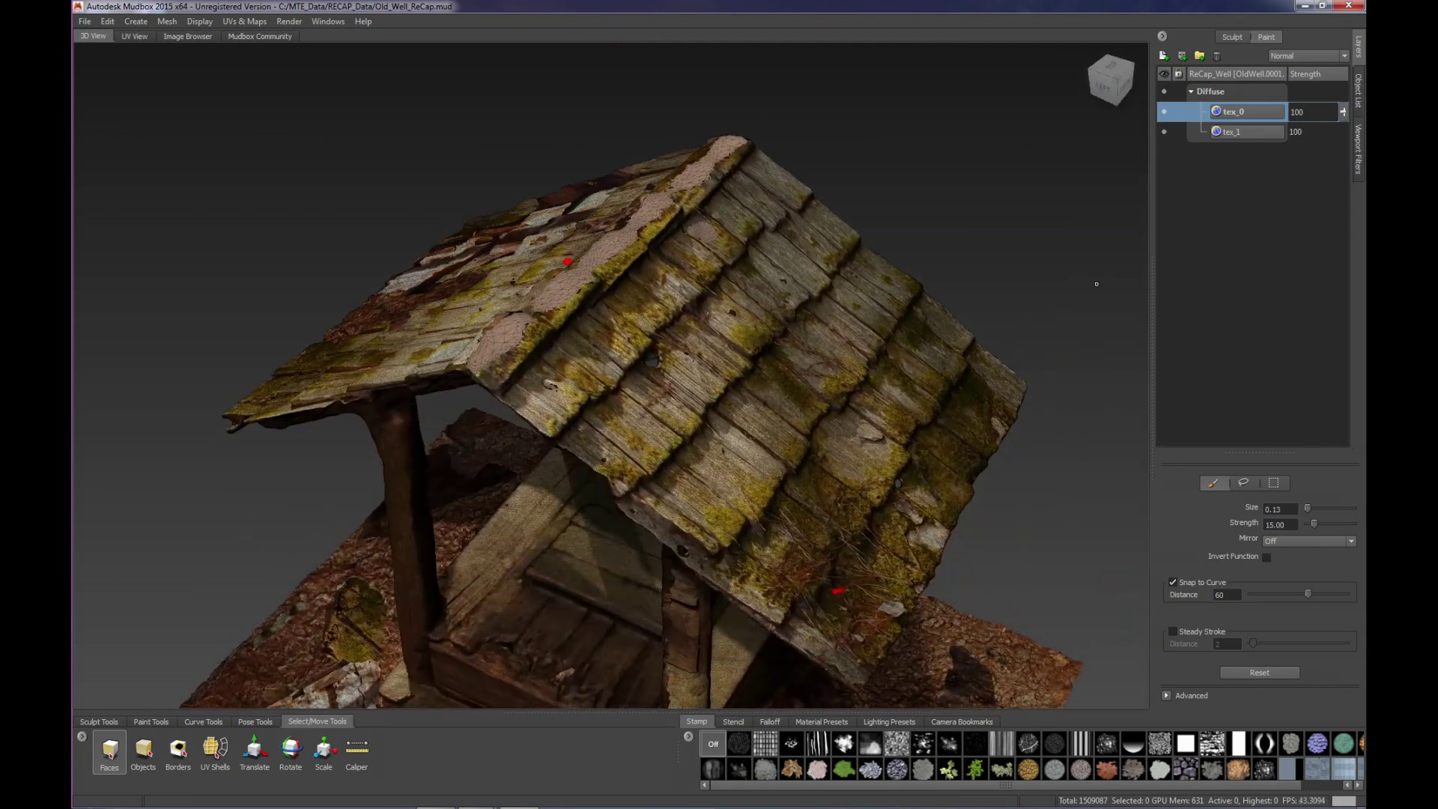
- List the scene objects and review the retopologize operations available for the mesh
left_click(1358, 91)
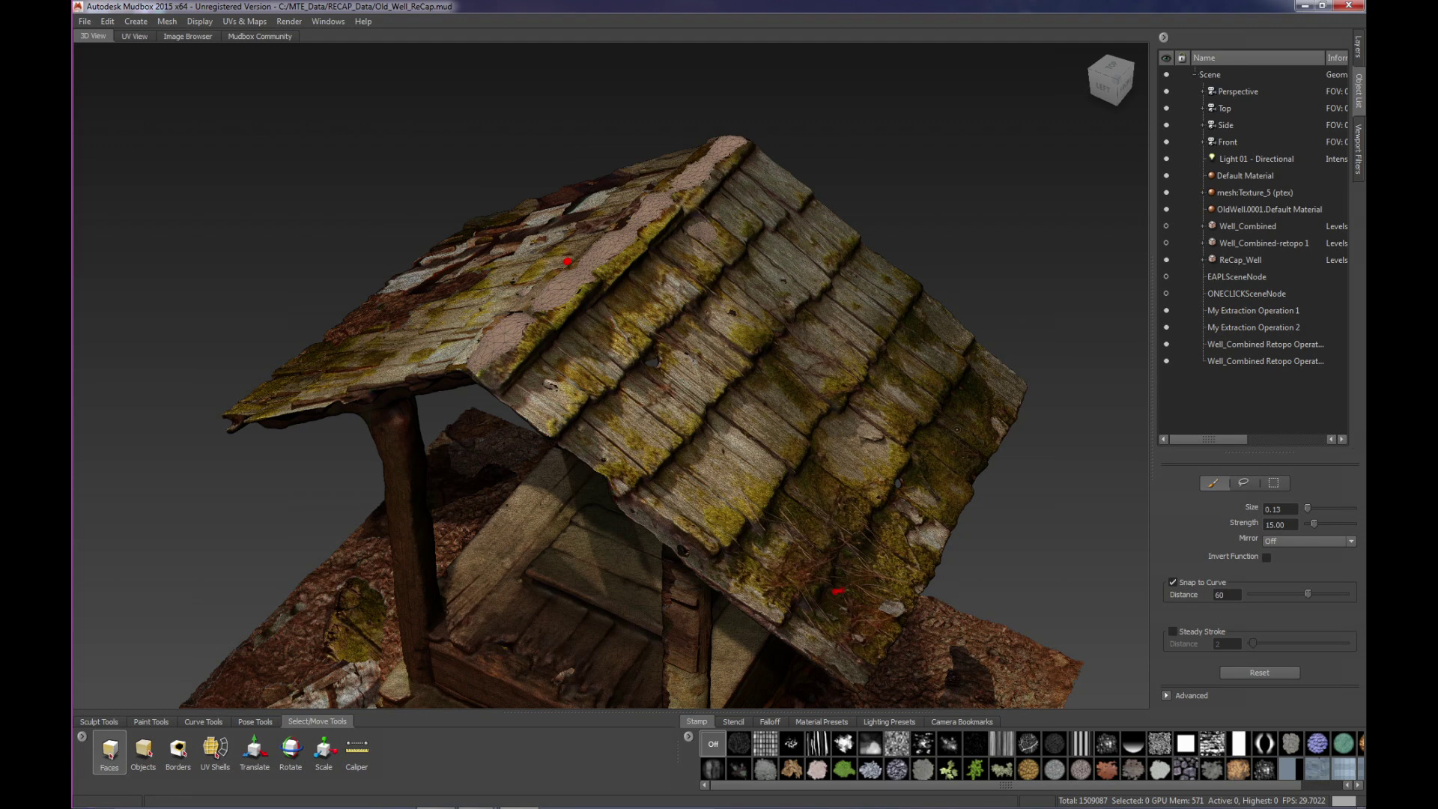
left_click(167, 21)
mouse_move(213, 139)
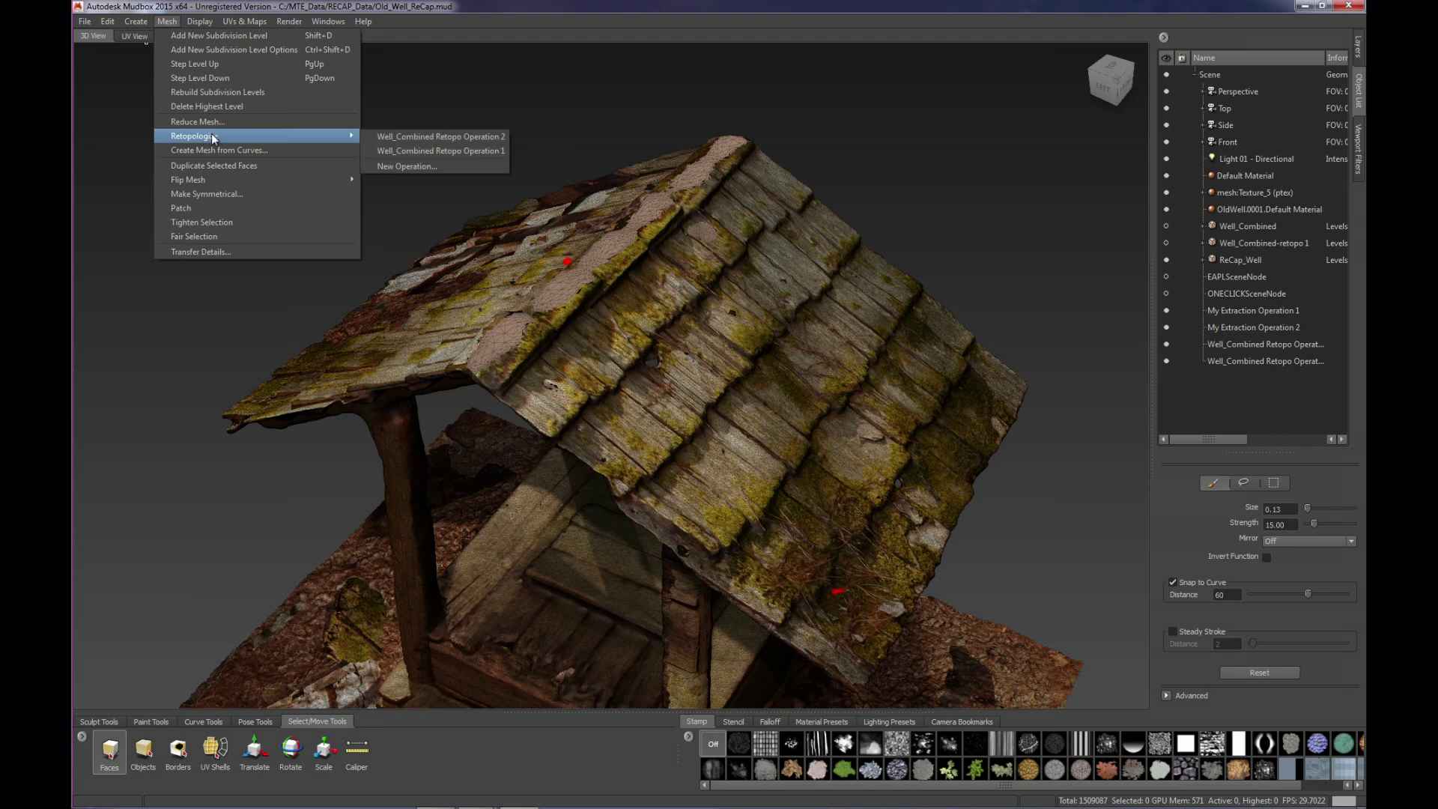
left_click(355, 59)
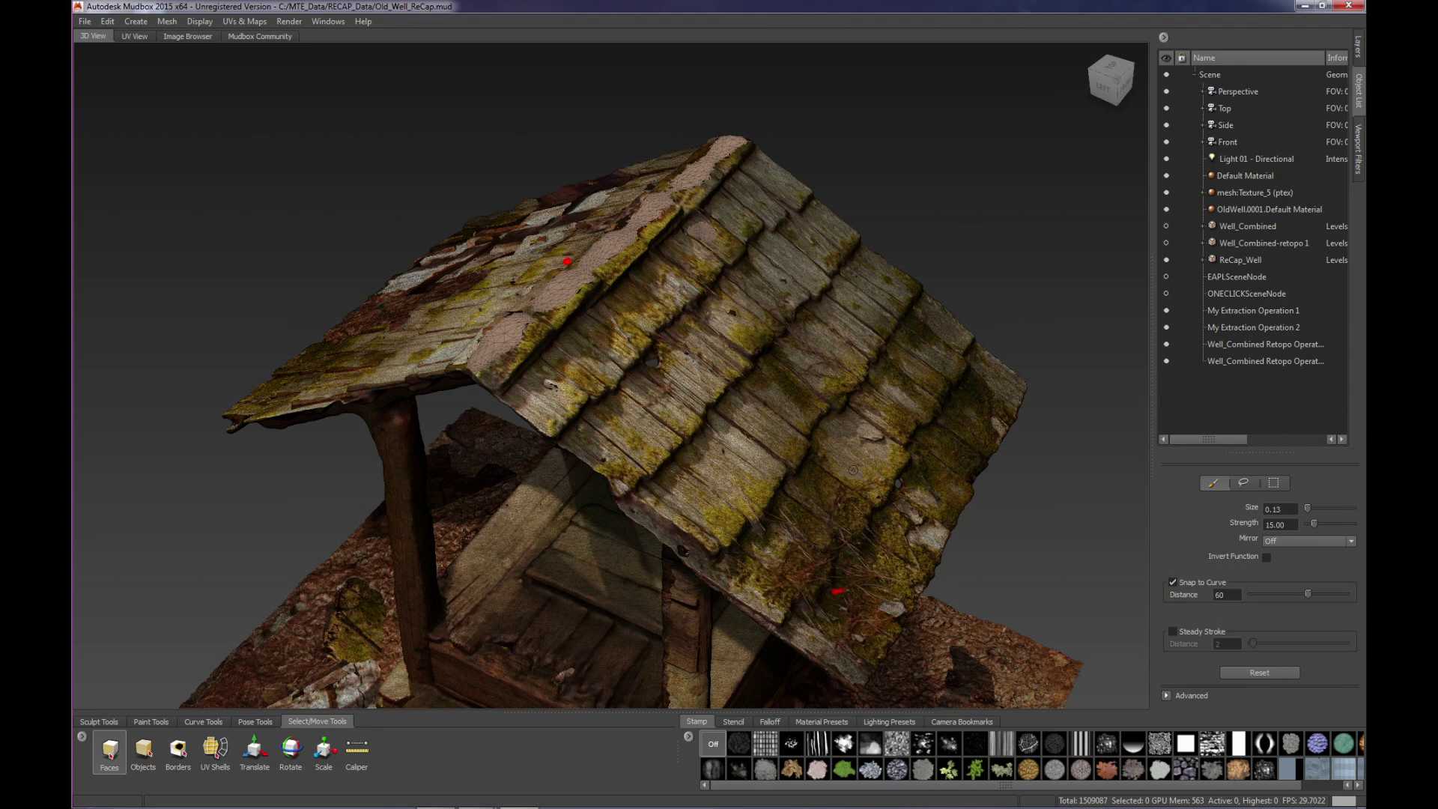
- Hide the ReCap_Well model and show the Well_Combined-retopo 1 mesh in its place
right_click_drag(764, 369, 835, 393, "alt")
left_click_drag(835, 393, 794, 441, "alt")
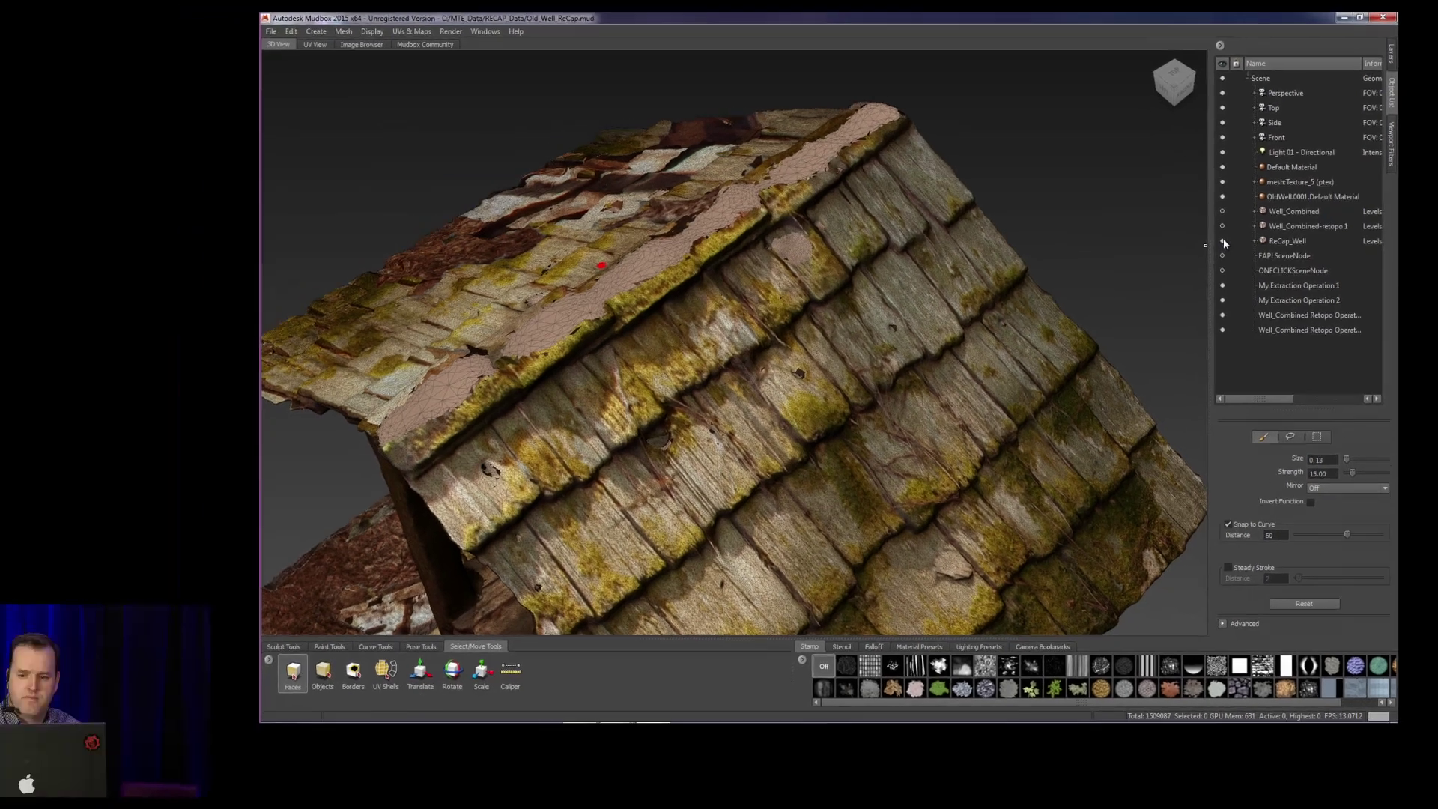
left_click(1166, 260)
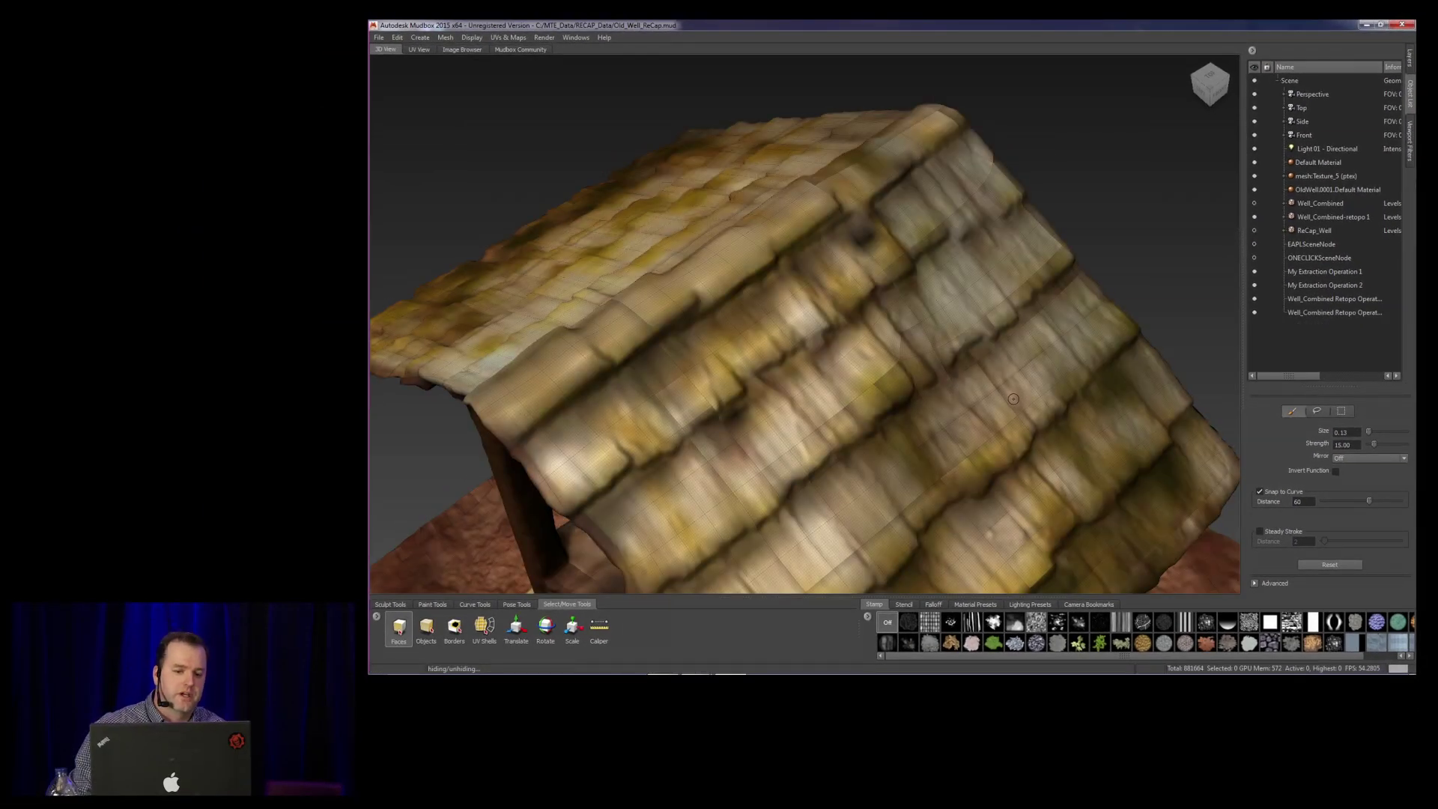
- Examine the texture and holes on the retopologized well's roof, both up close and from several angles
left_click(446, 38)
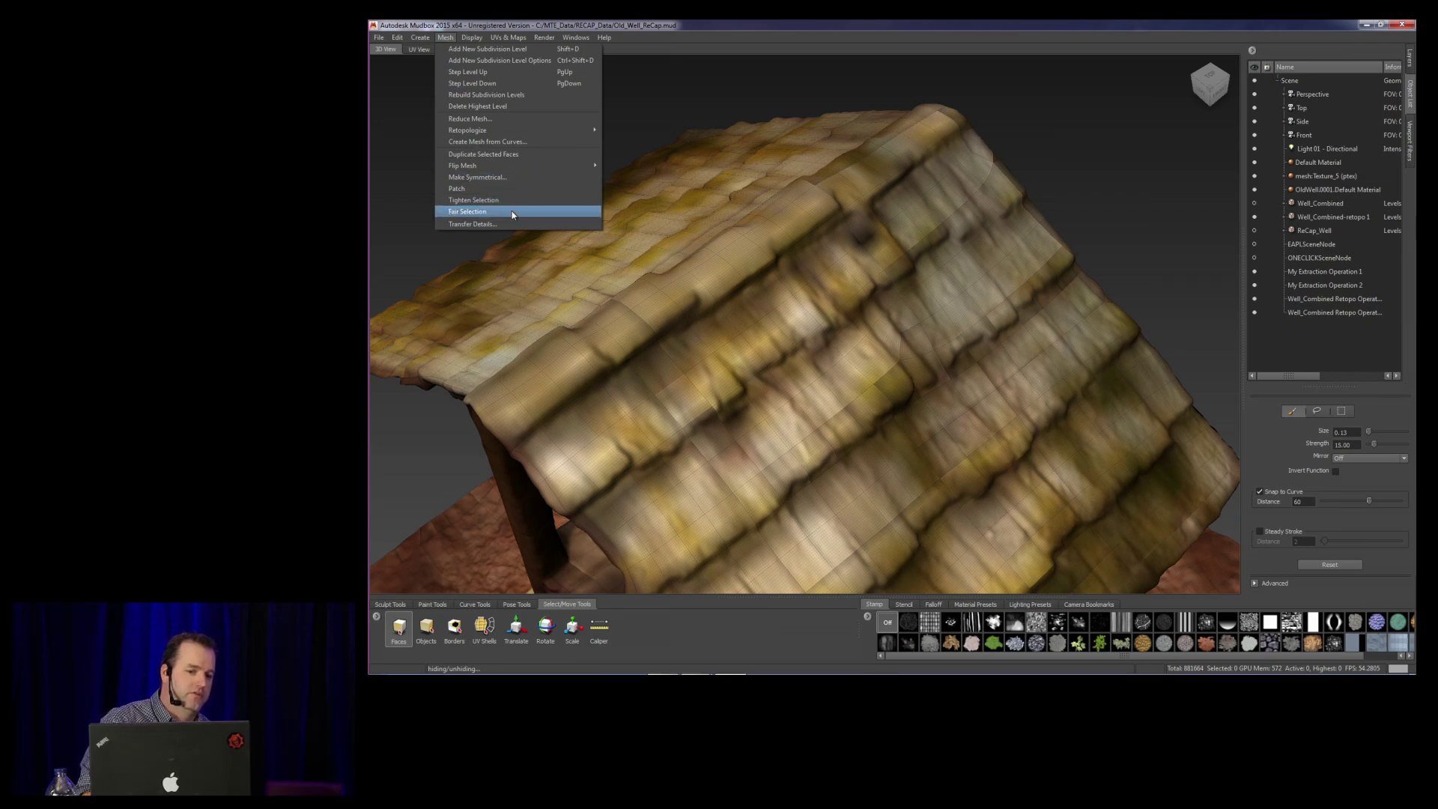
left_click(780, 41)
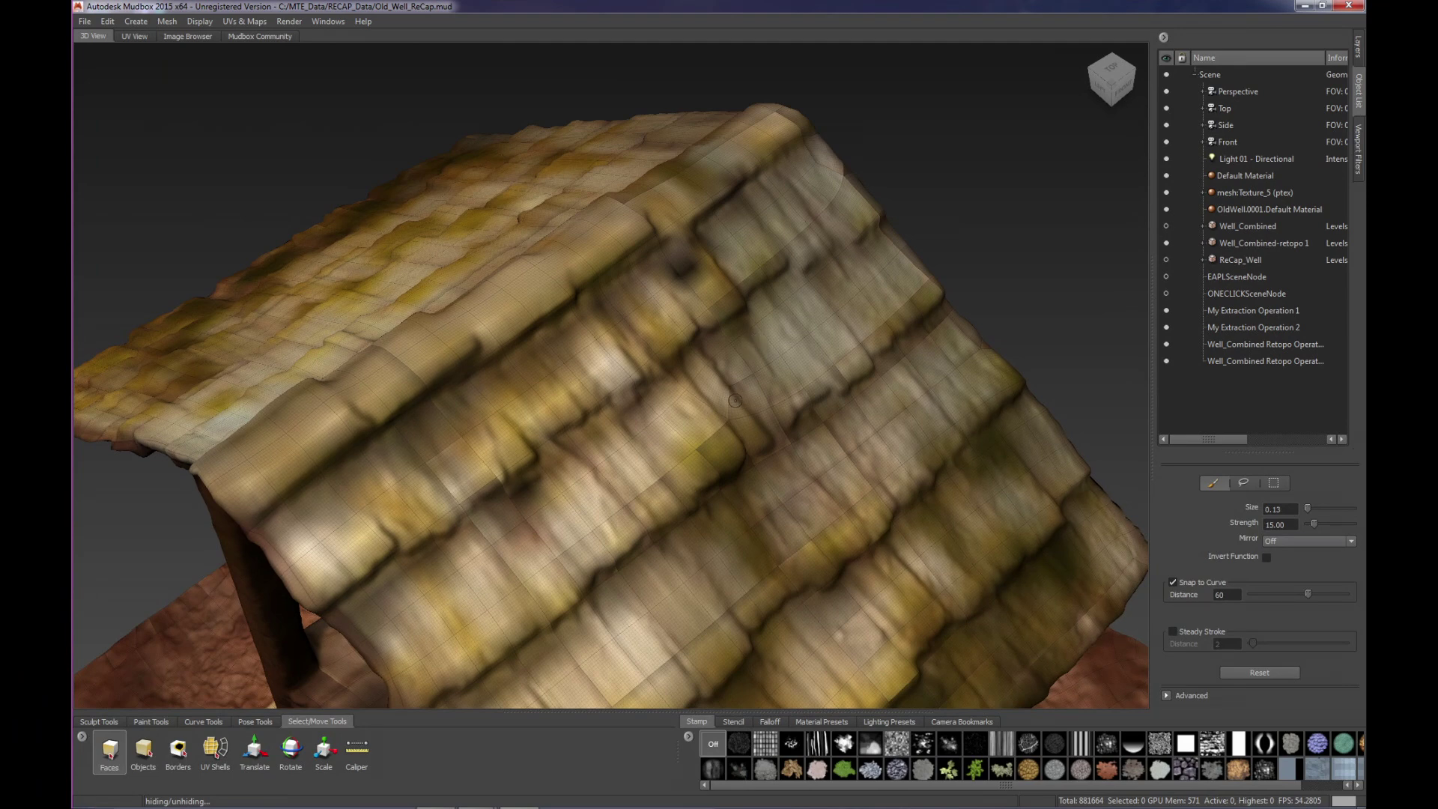
scroll(735, 406, "up", 5)
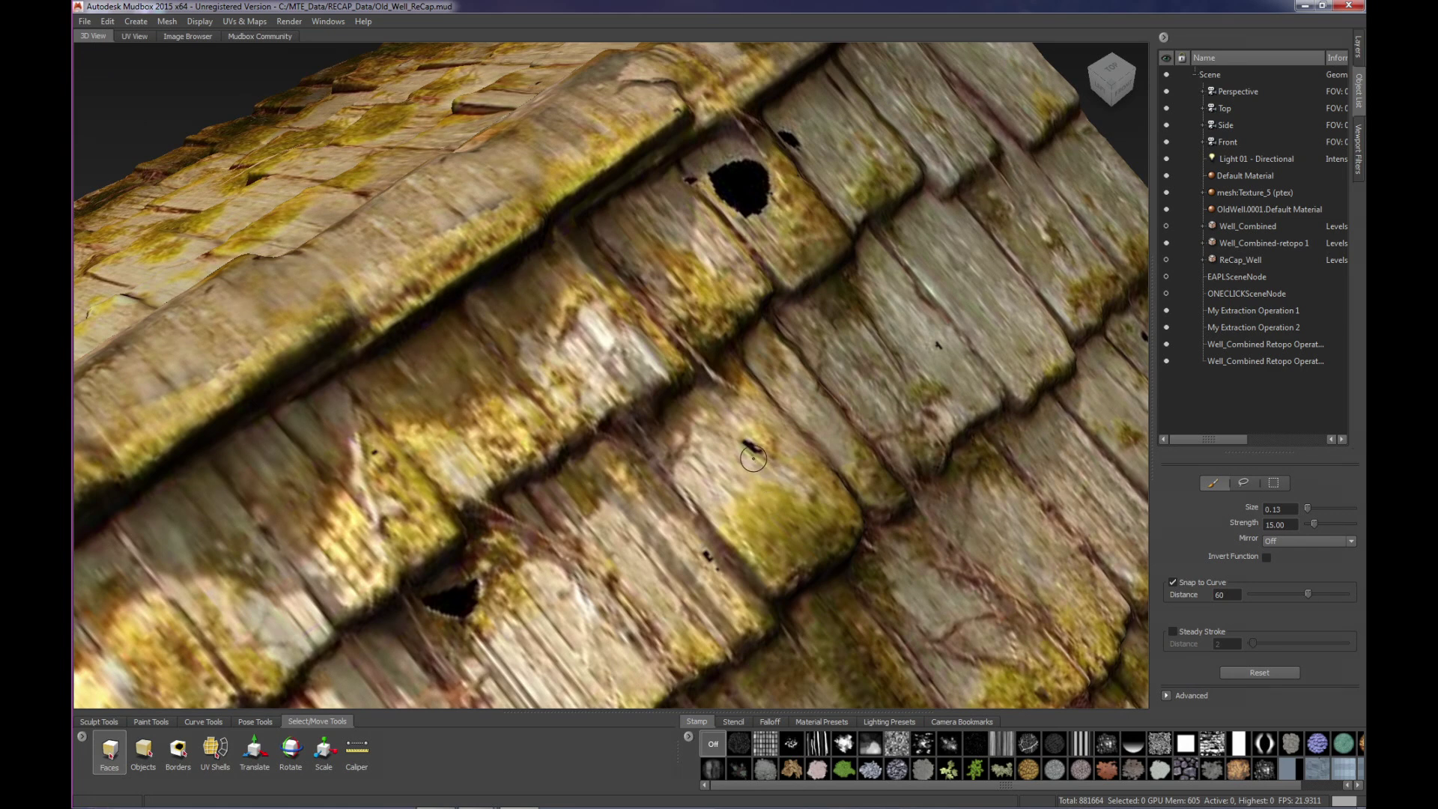
scroll(770, 479, "down", 5)
scroll(775, 418, "down", 2)
middle_click_drag(775, 418, 719, 329, "alt")
left_click_drag(719, 329, 811, 326, "alt")
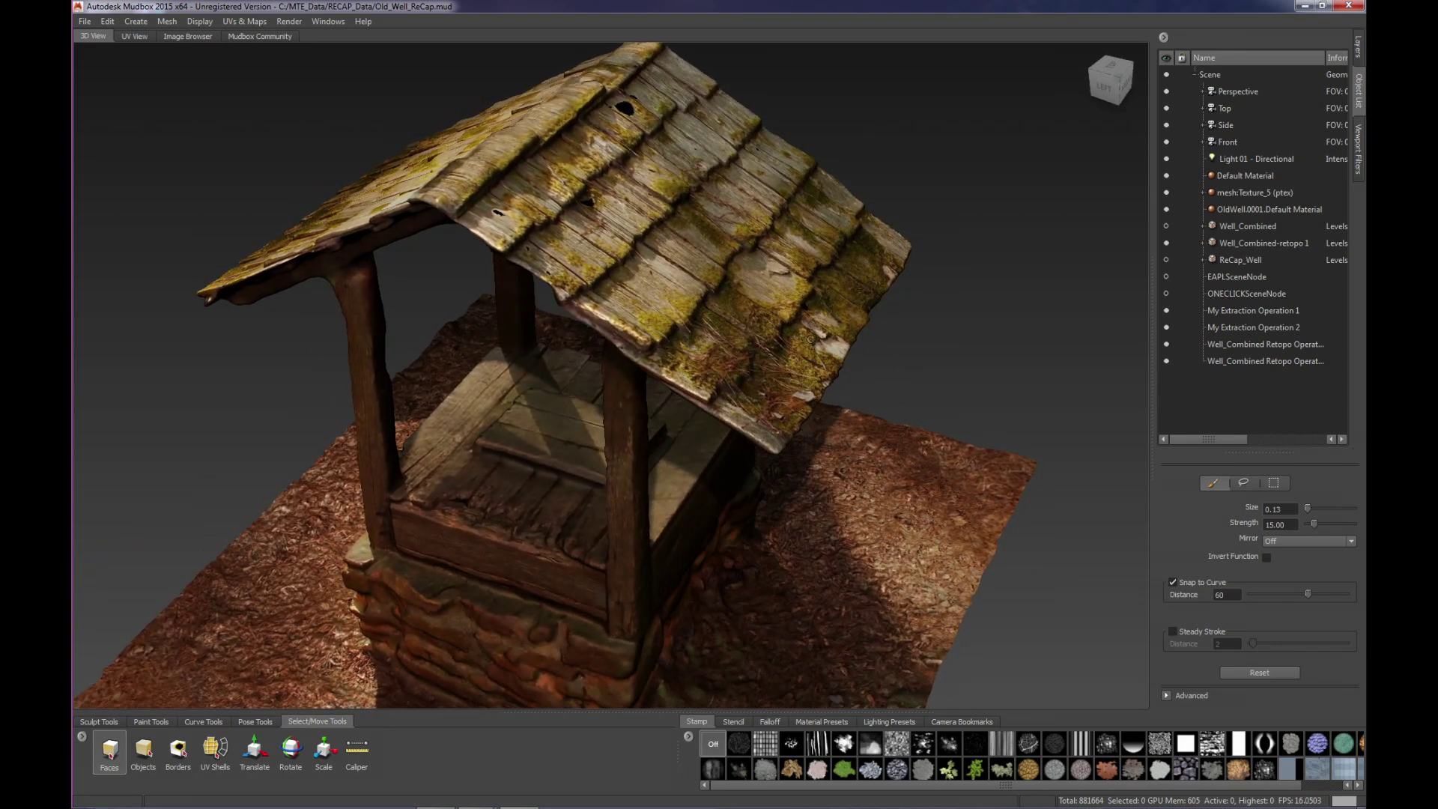
scroll(808, 307, "up", 10)
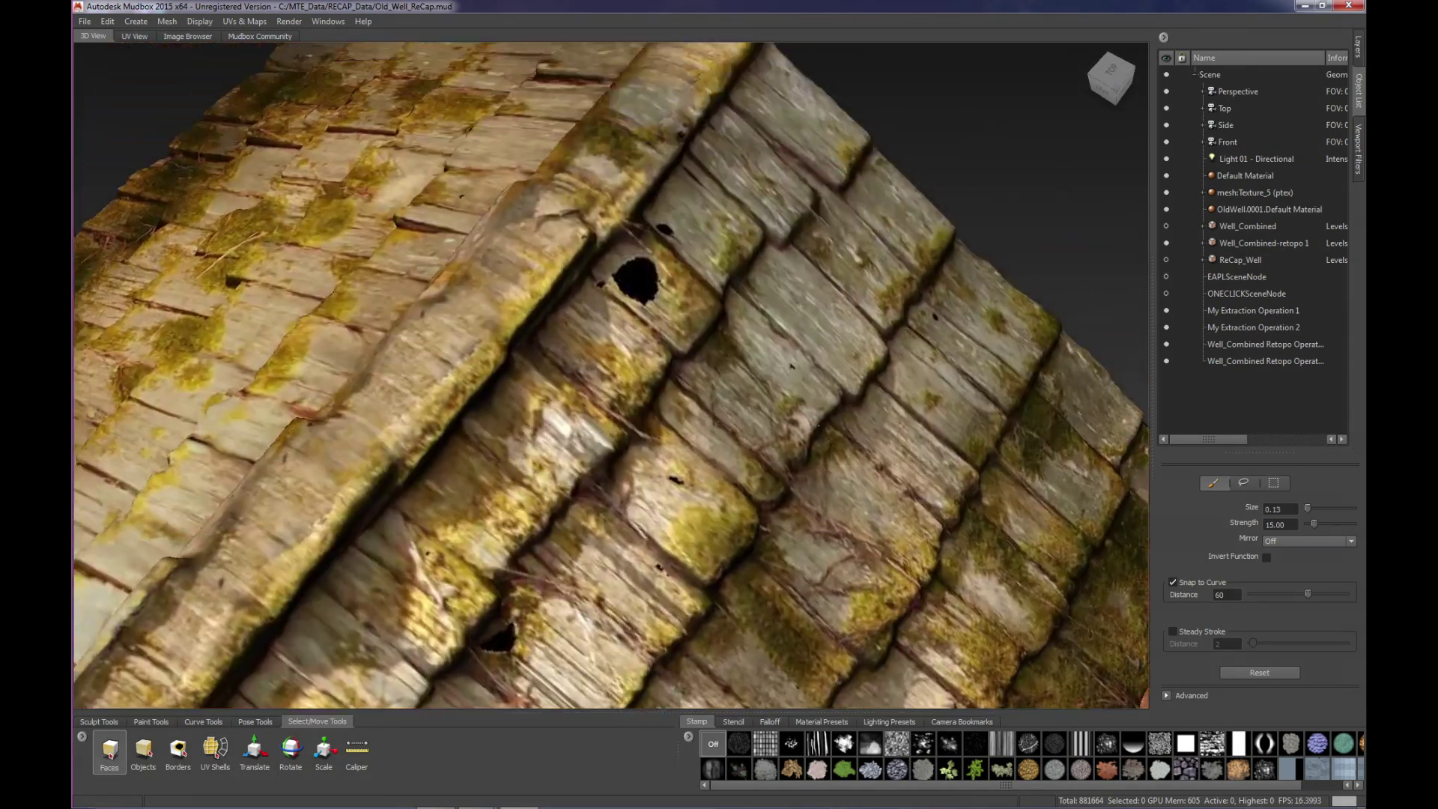
left_click_drag(794, 373, 1262, 279, "alt")
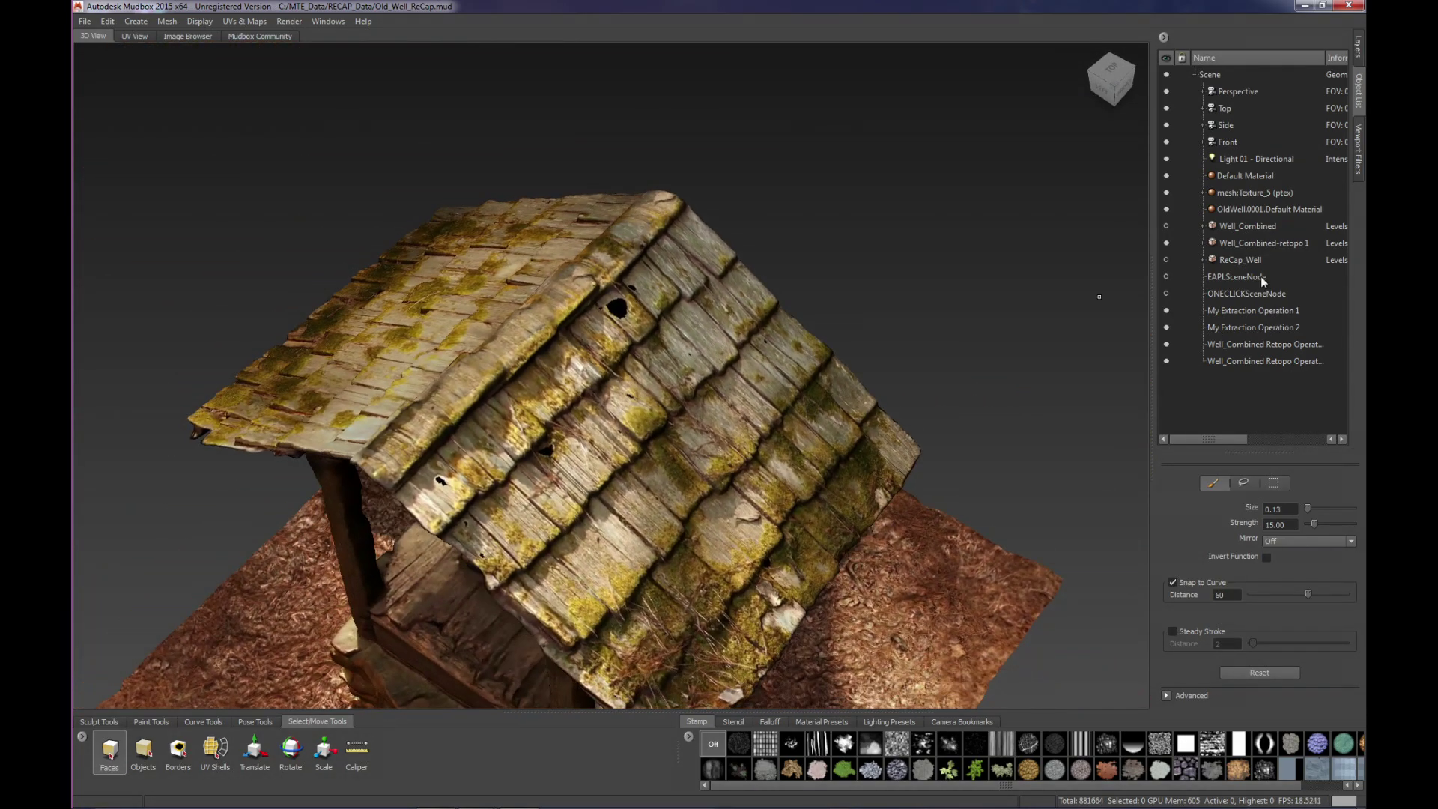
scroll(755, 426, "up", 3)
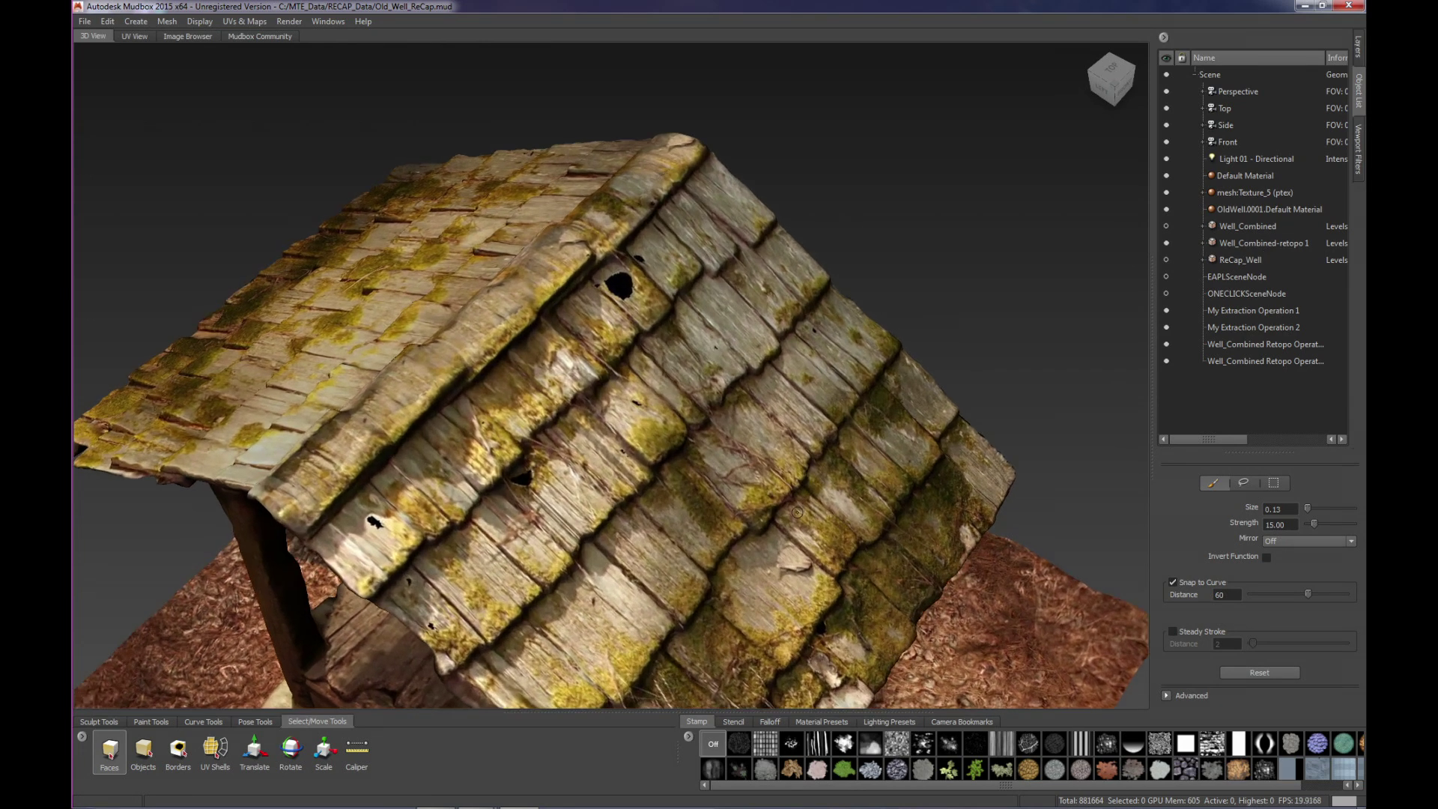
- Set the wireframe color to near-white in the color preferences
left_click(327, 22)
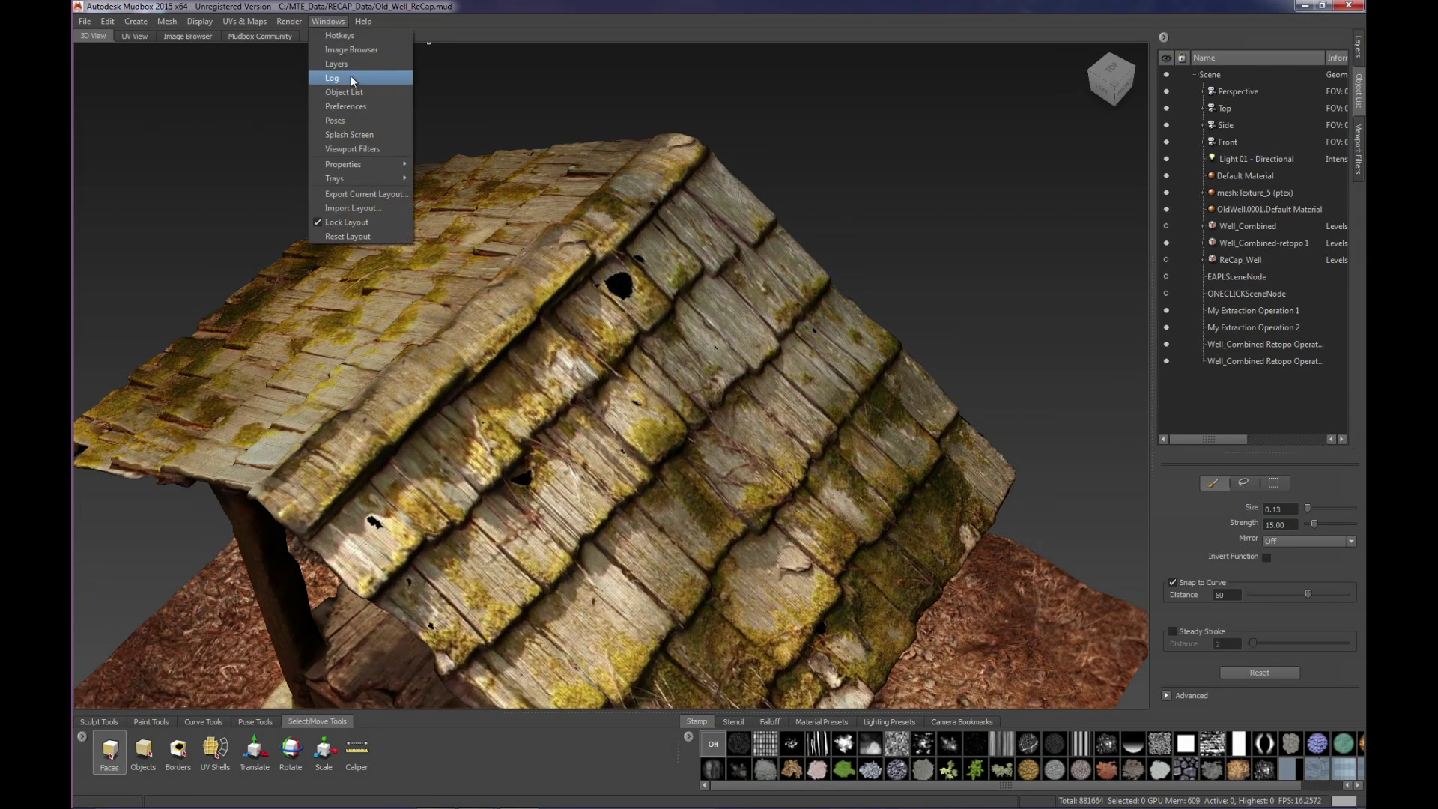
left_click(363, 119)
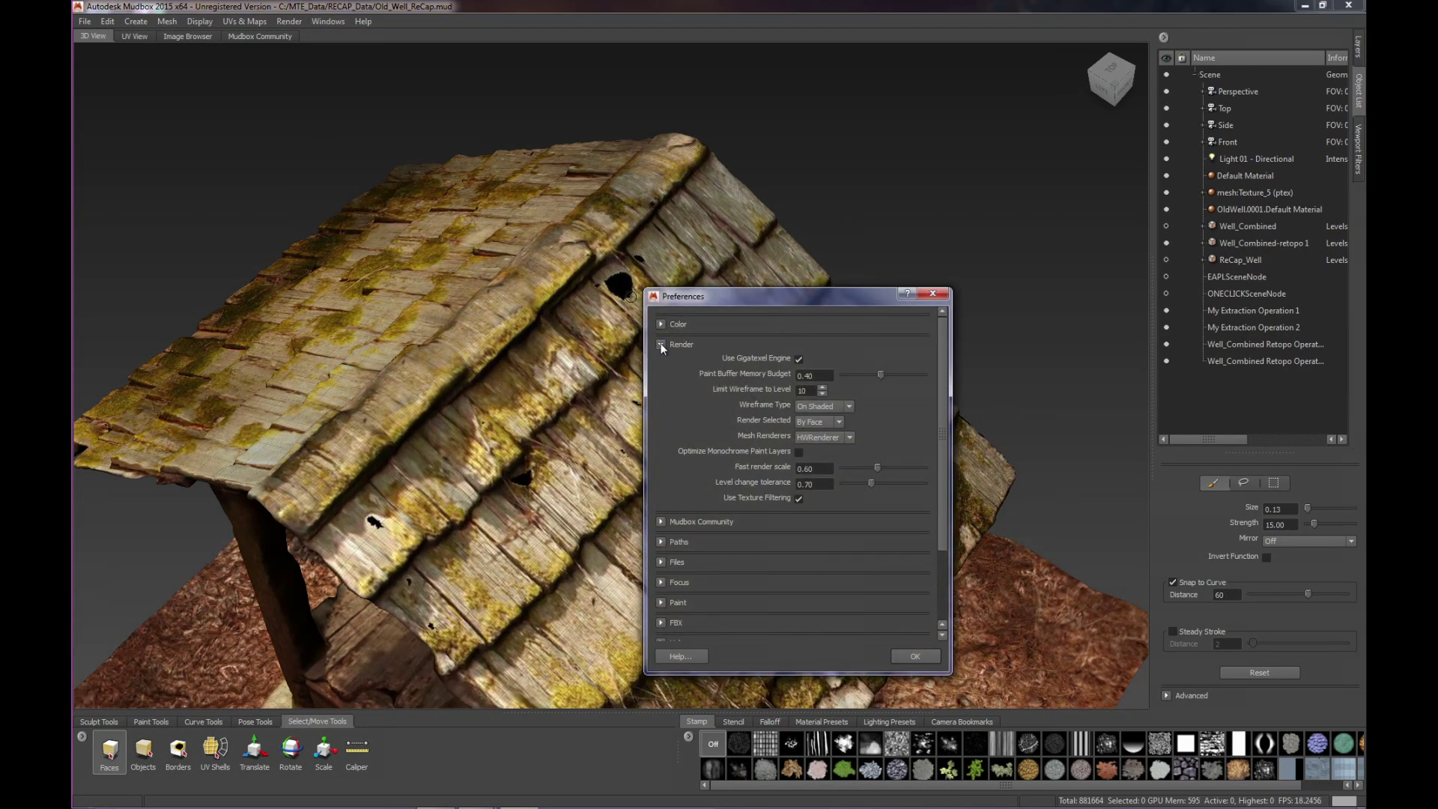
left_click(660, 344)
left_click(661, 323)
left_click_drag(940, 391, 947, 506)
left_click(836, 451)
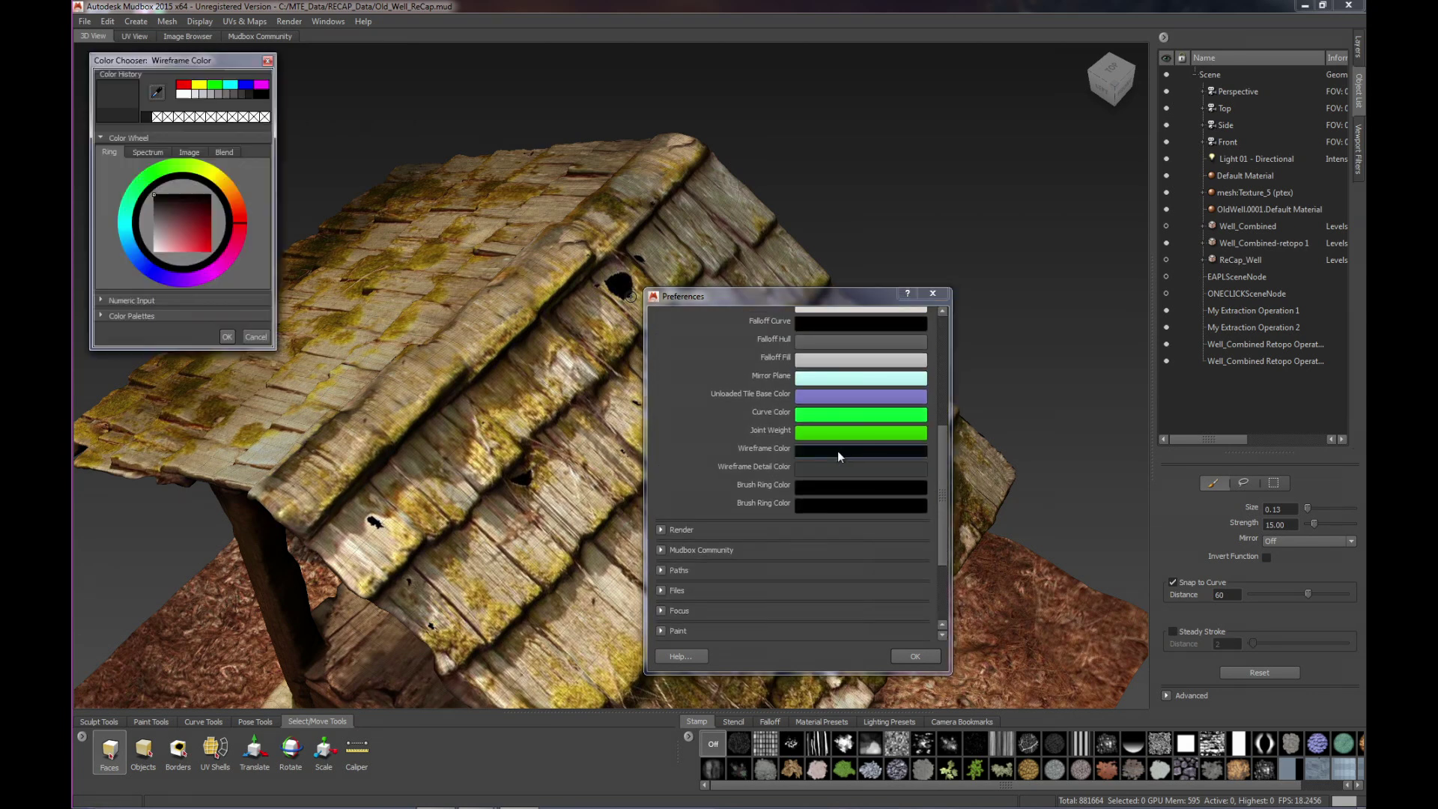
left_click_drag(168, 222, 160, 254)
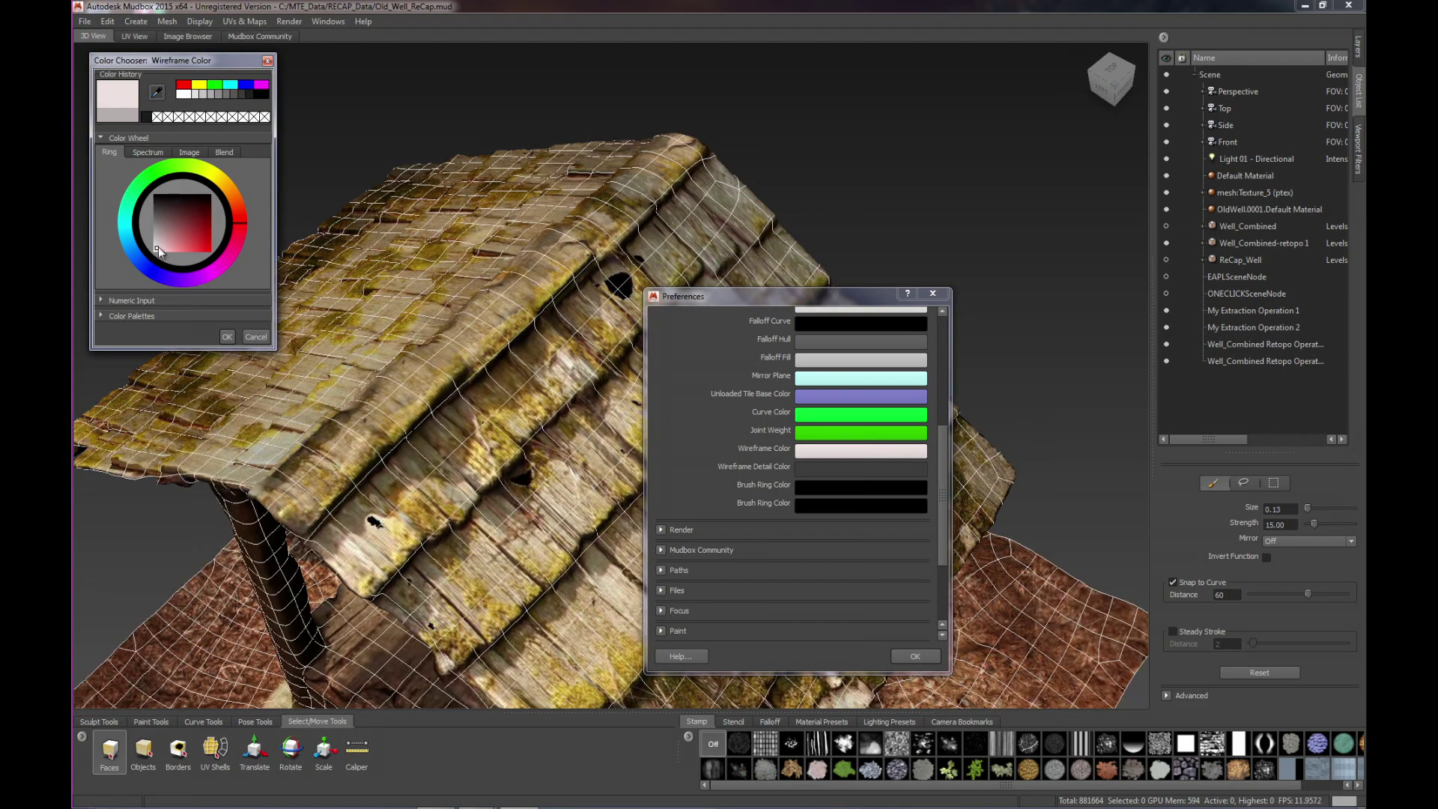
left_click(227, 336)
left_click(916, 658)
- Examine the wireframe flow of the retopologized well across the roof, posts and ground from several angles
right_click_drag(602, 403, 859, 493, "alt")
left_click_drag(861, 433, 929, 495, "alt")
right_click_drag(861, 464, 637, 419, "alt")
left_click_drag(636, 420, 682, 400, "alt")
right_click_drag(682, 401, 562, 389, "alt")
left_click_drag(562, 389, 479, 420, "alt")
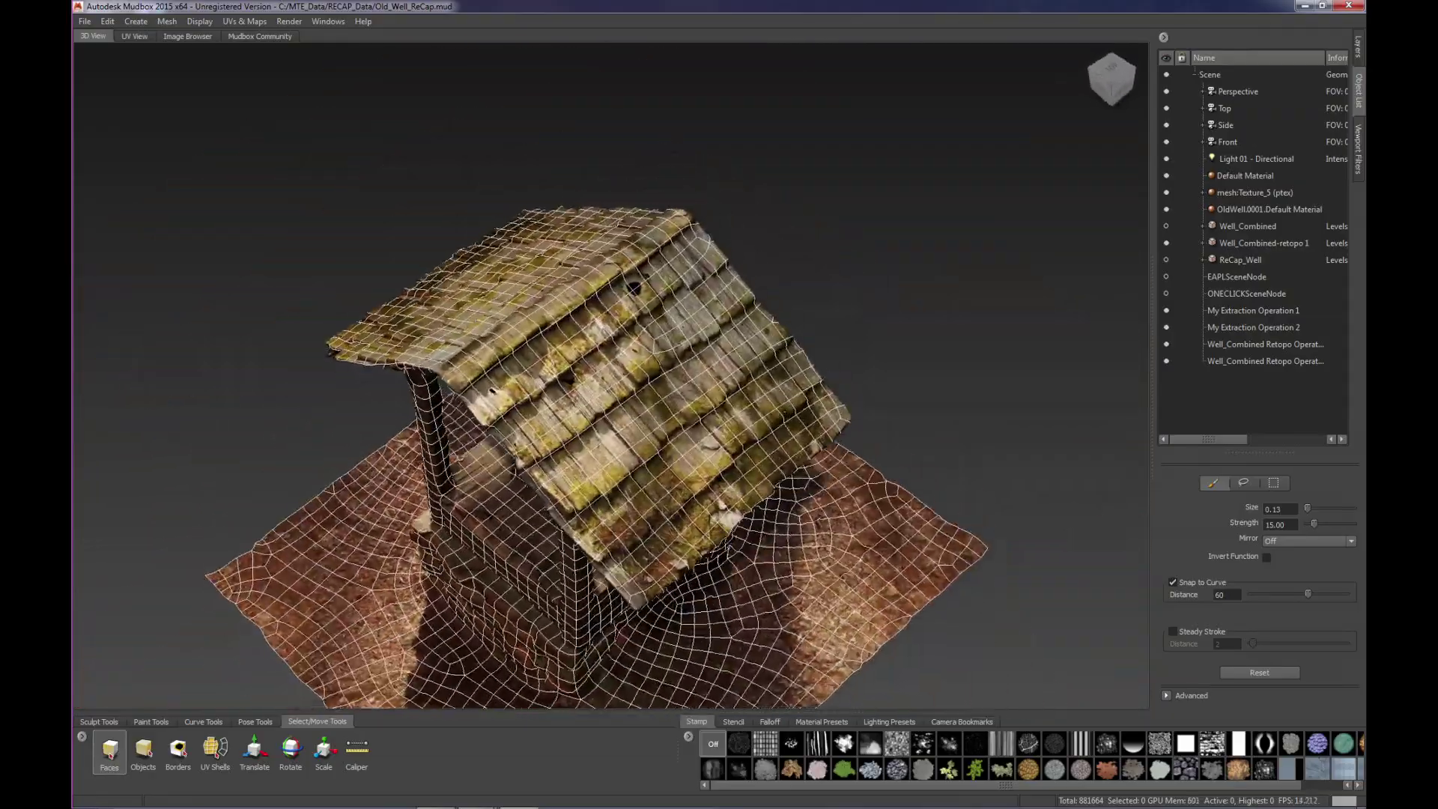
right_click_drag(479, 419, 599, 434, "alt")
left_click_drag(599, 434, 584, 367, "alt")
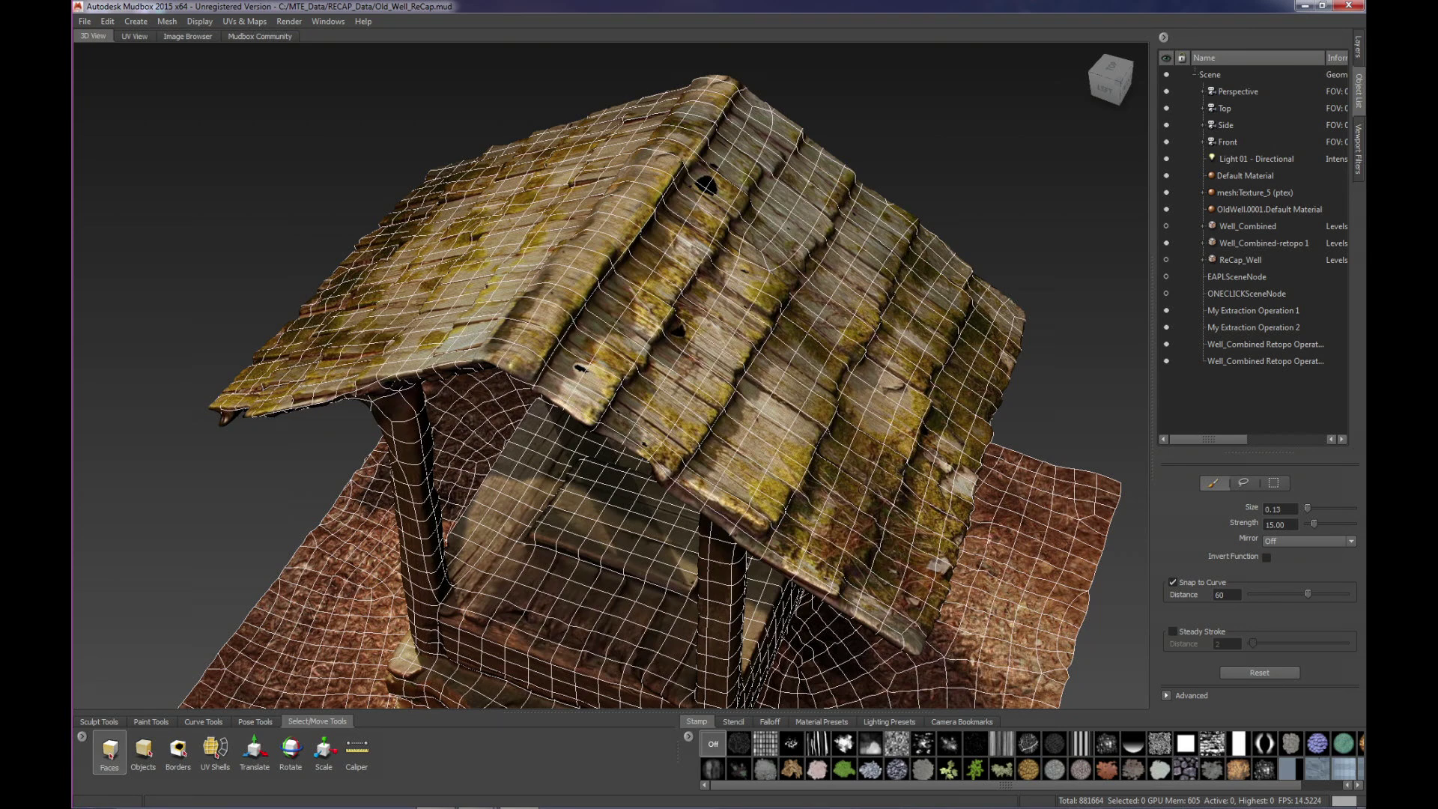
scroll(812, 441, "up", 6)
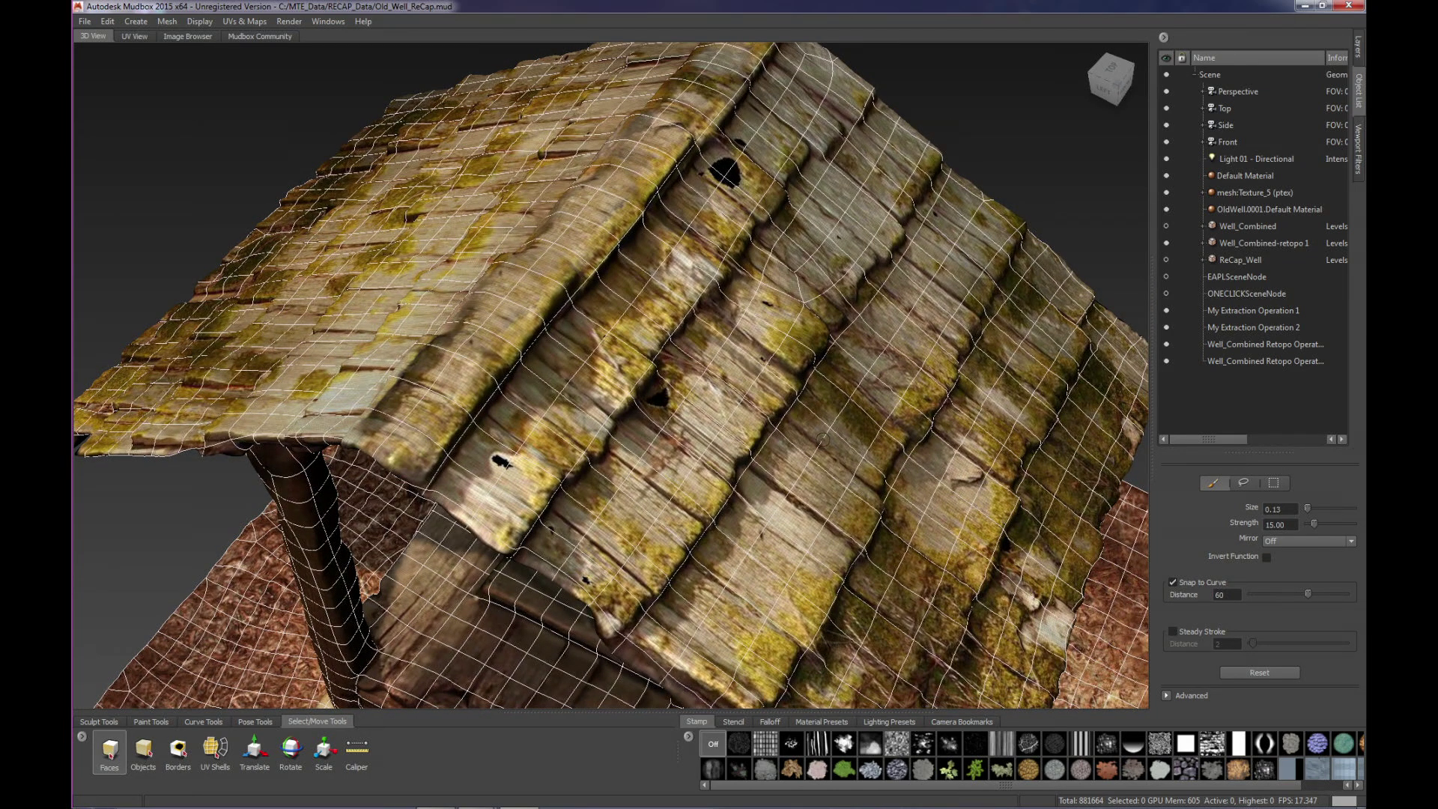
right_click_drag(815, 403, 827, 407, "alt")
middle_click_drag(827, 406, 812, 500, "alt")
left_click_drag(812, 500, 755, 479, "alt")
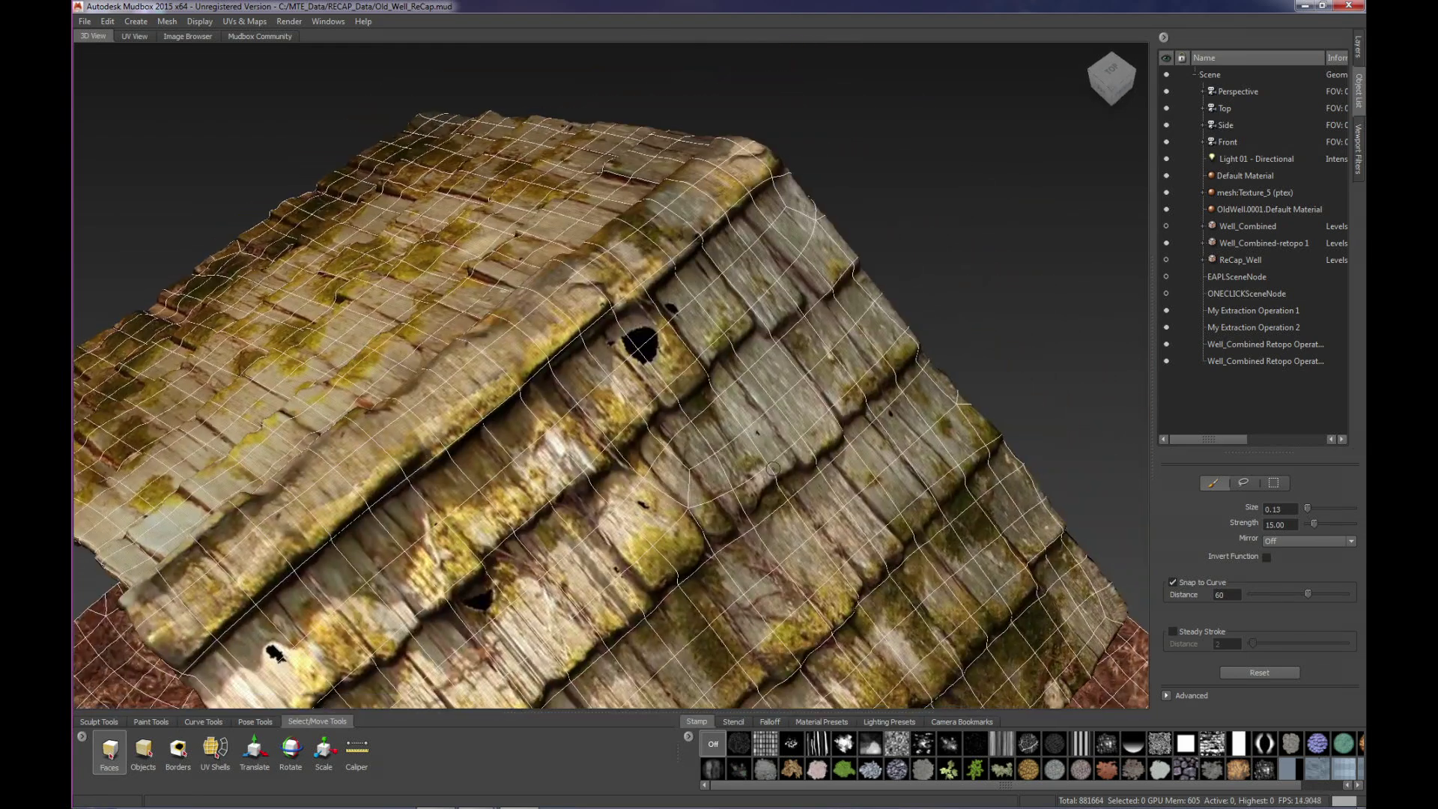
- Turn off the wireframe display on the retopologized well
right_click_drag(755, 480, 791, 463, "alt")
key("shift+w")
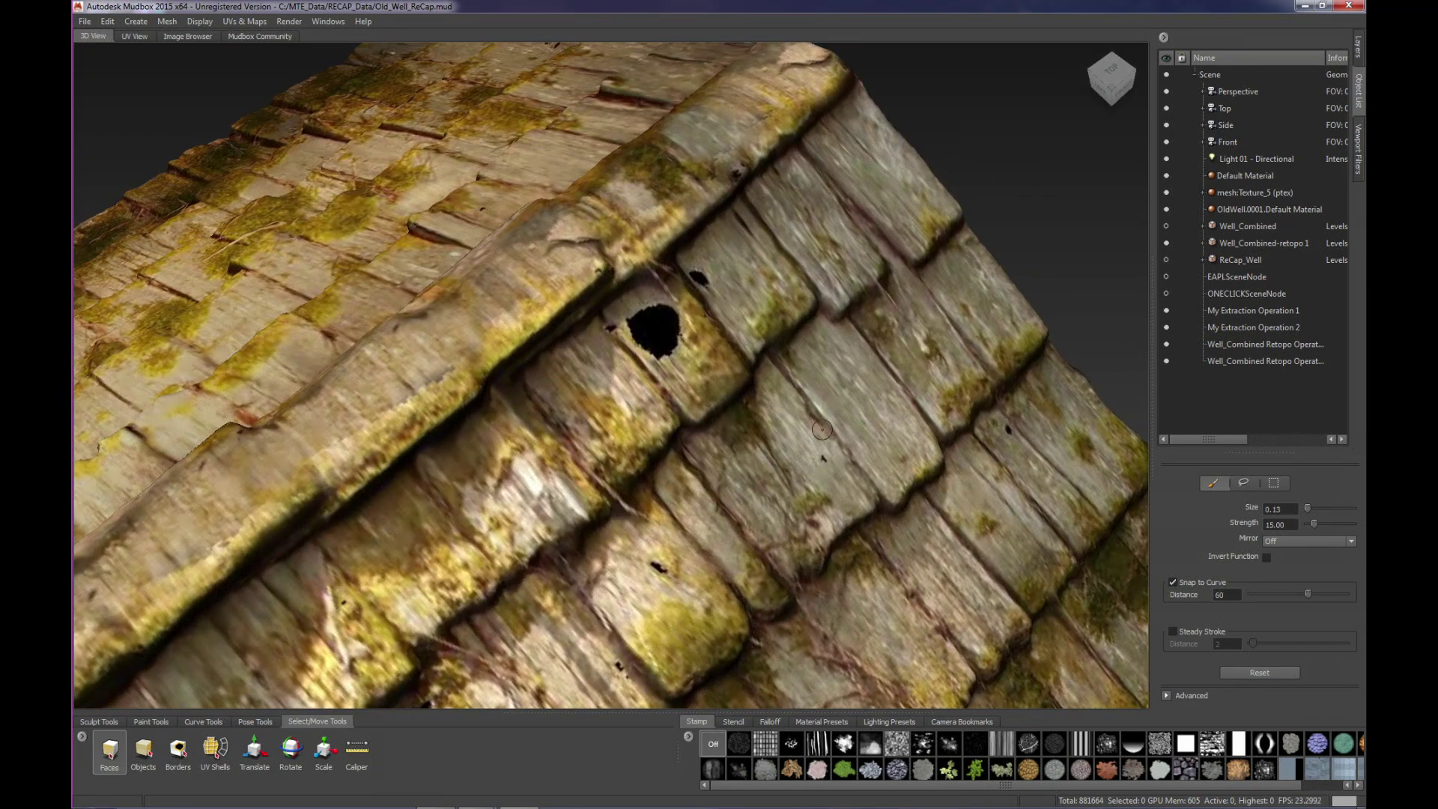
left_click_drag(837, 445, 807, 421, "alt")
right_click_drag(808, 421, 756, 418, "alt")
middle_click_drag(757, 418, 773, 458, "alt")
middle_click_drag(811, 382, 827, 398, "alt")
left_click_drag(666, 333, 622, 374, "alt")
- Choose the Clone paint tool and bring up the paint layers of the Well_Combined-retopo 1 mesh
left_click(150, 722)
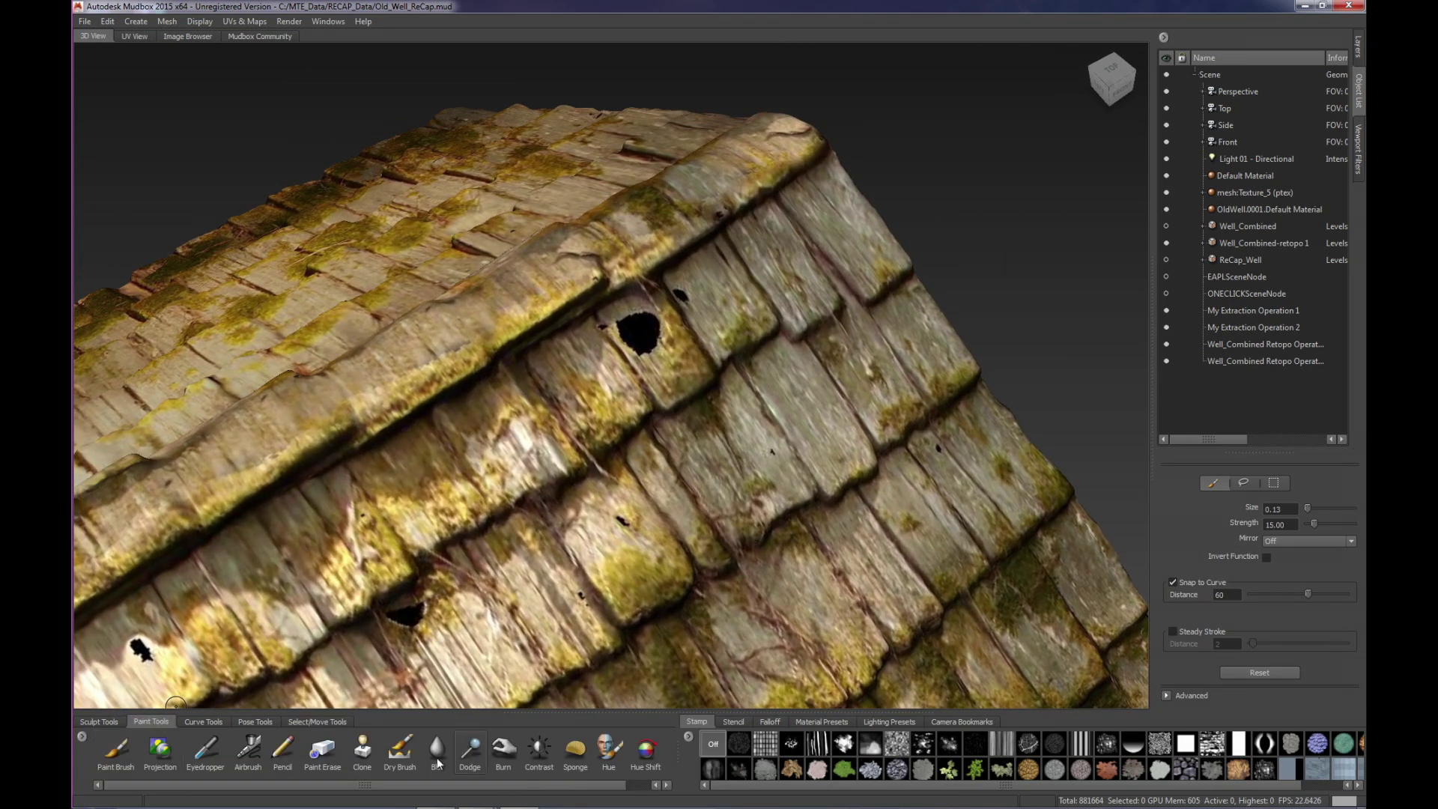
left_click(362, 748)
left_click(1359, 48)
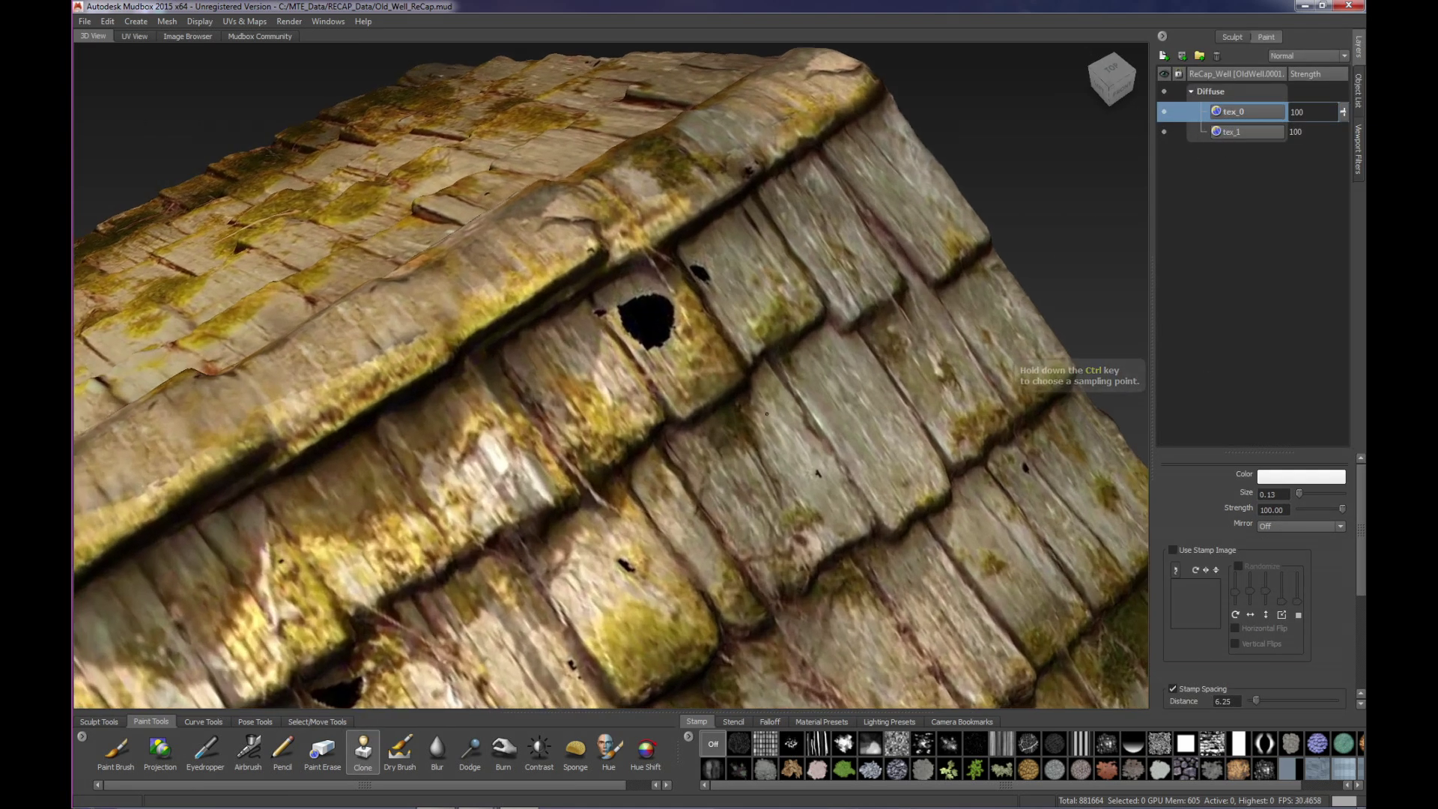
left_click_drag(766, 414, 912, 363, "alt")
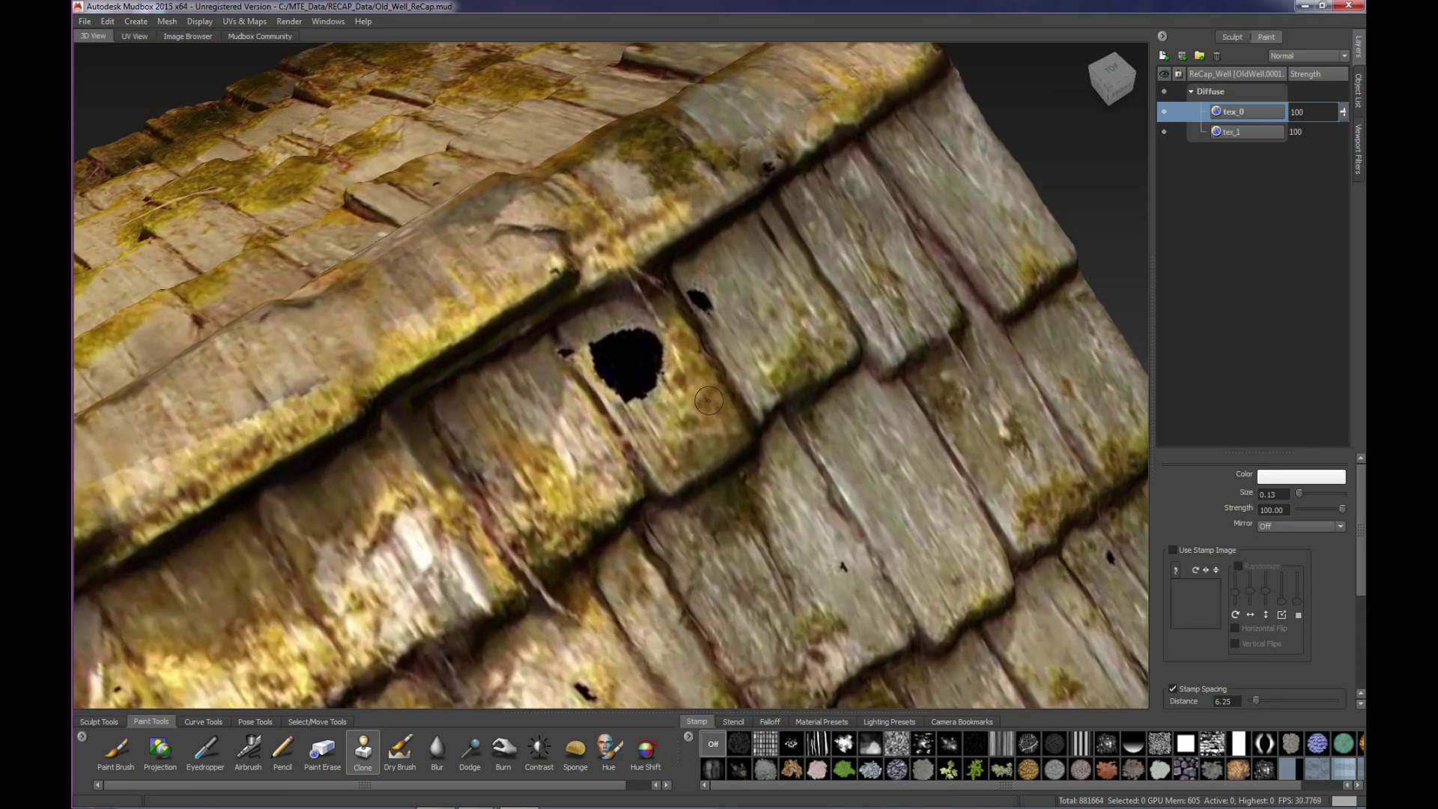
right_click(712, 417)
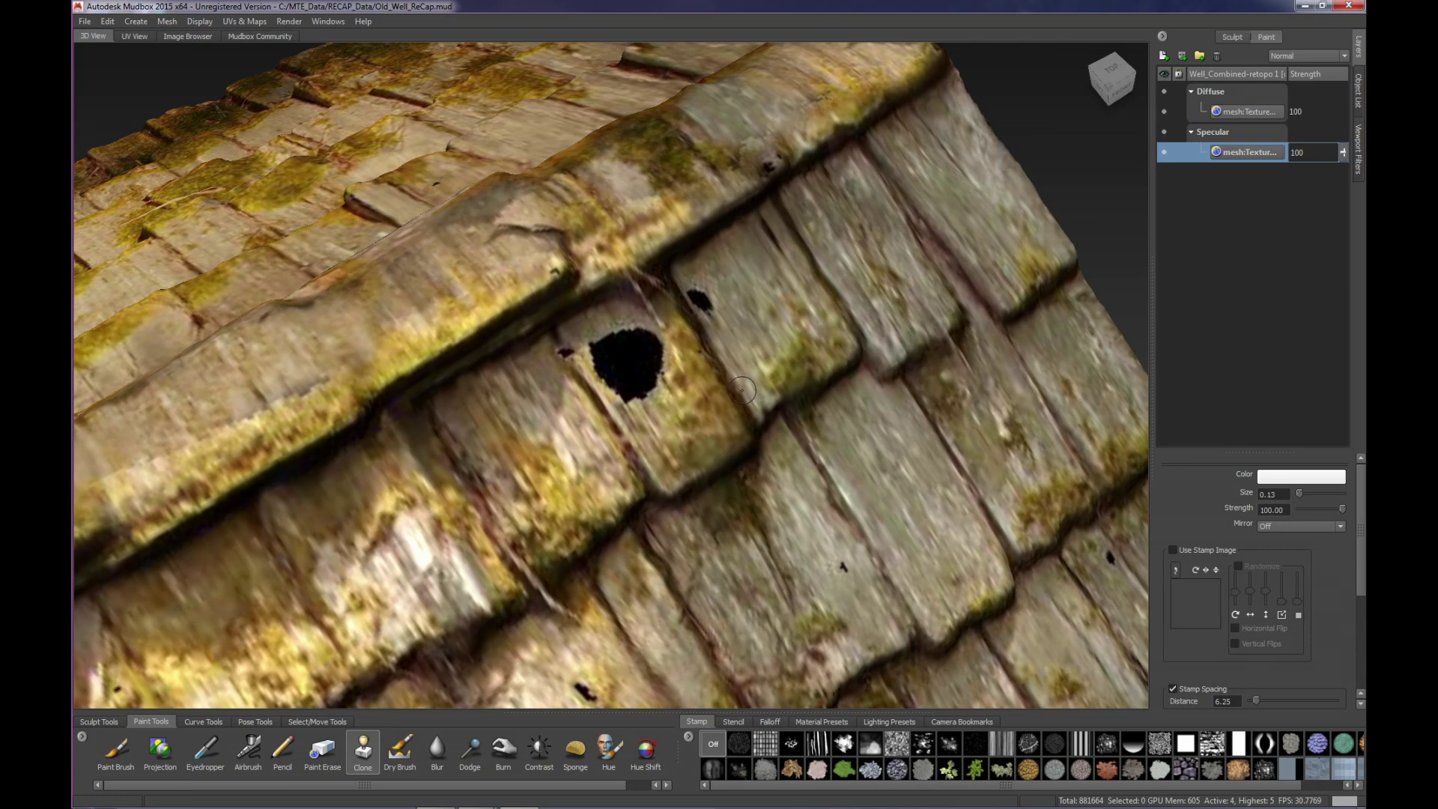
- Try to clone the neighbouring shingle's texture over the large roof hole with a brush size of 0.47
right_click_drag(742, 390, 574, 384, "alt")
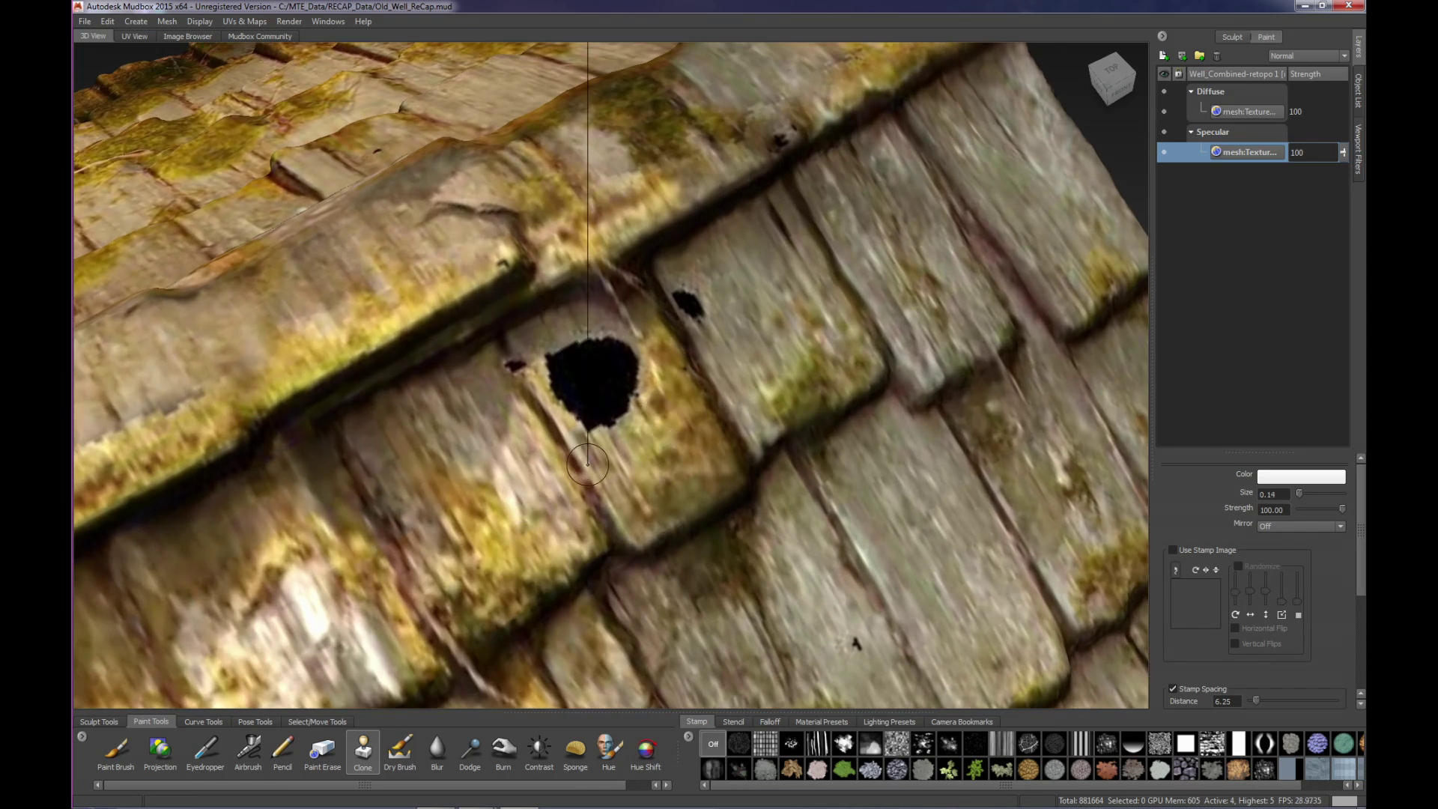
left_click_drag(583, 471, 514, 446)
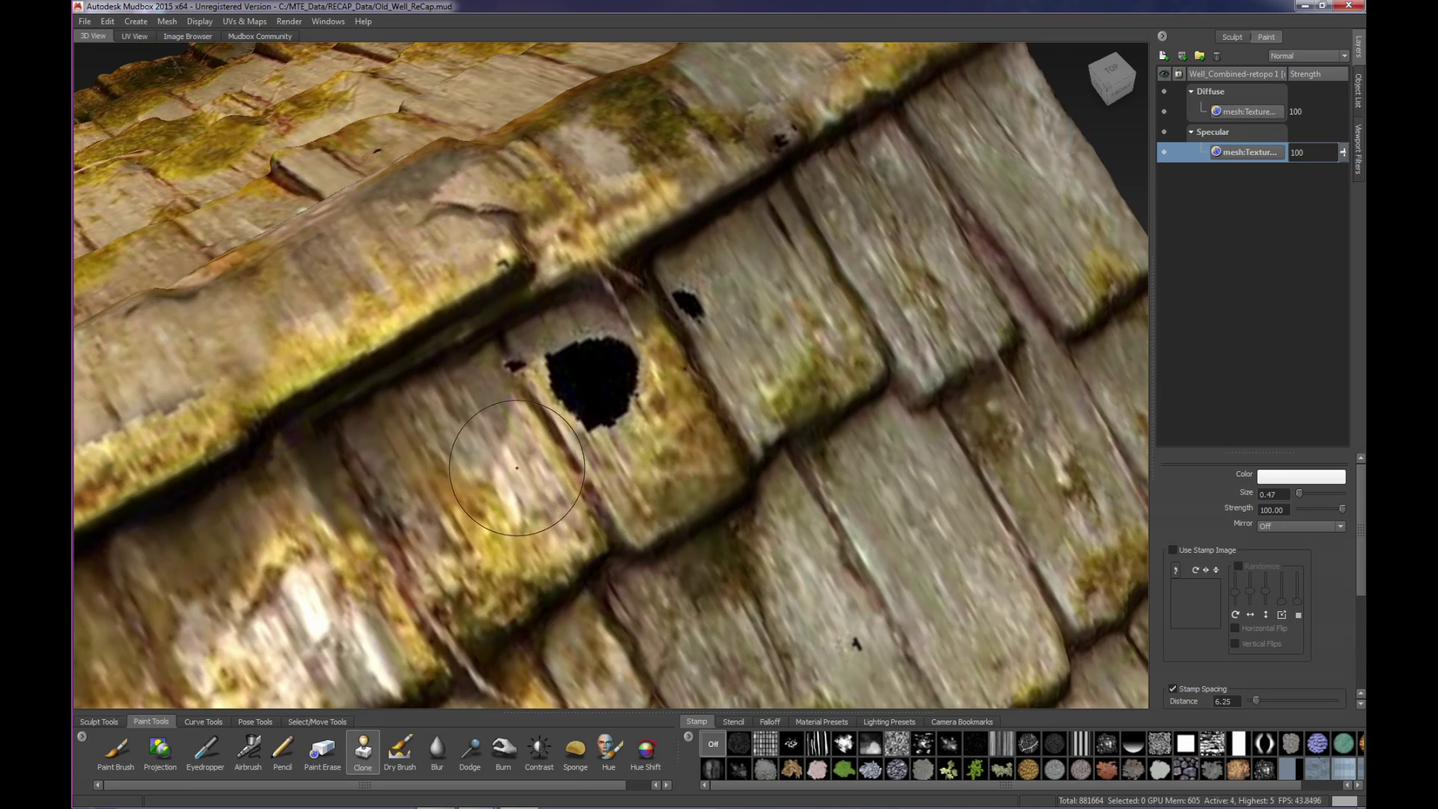
left_click(488, 453, "ctrl")
left_click(583, 382)
- Make the diffuse texture layer of the retopologized well the active paint layer
left_click(1247, 111)
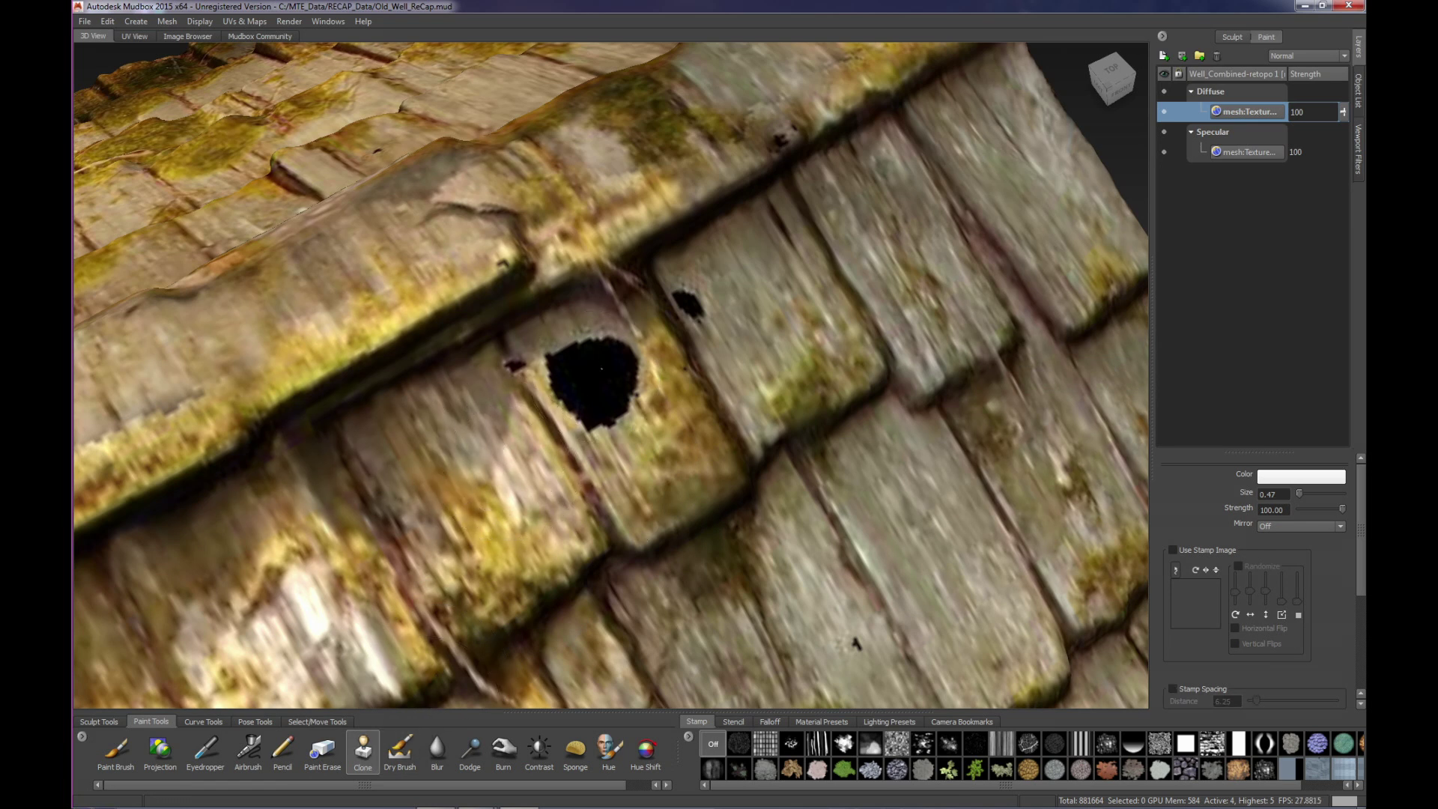
right_click_drag(708, 439, 772, 408, "alt")
left_click_drag(771, 408, 792, 436, "alt")
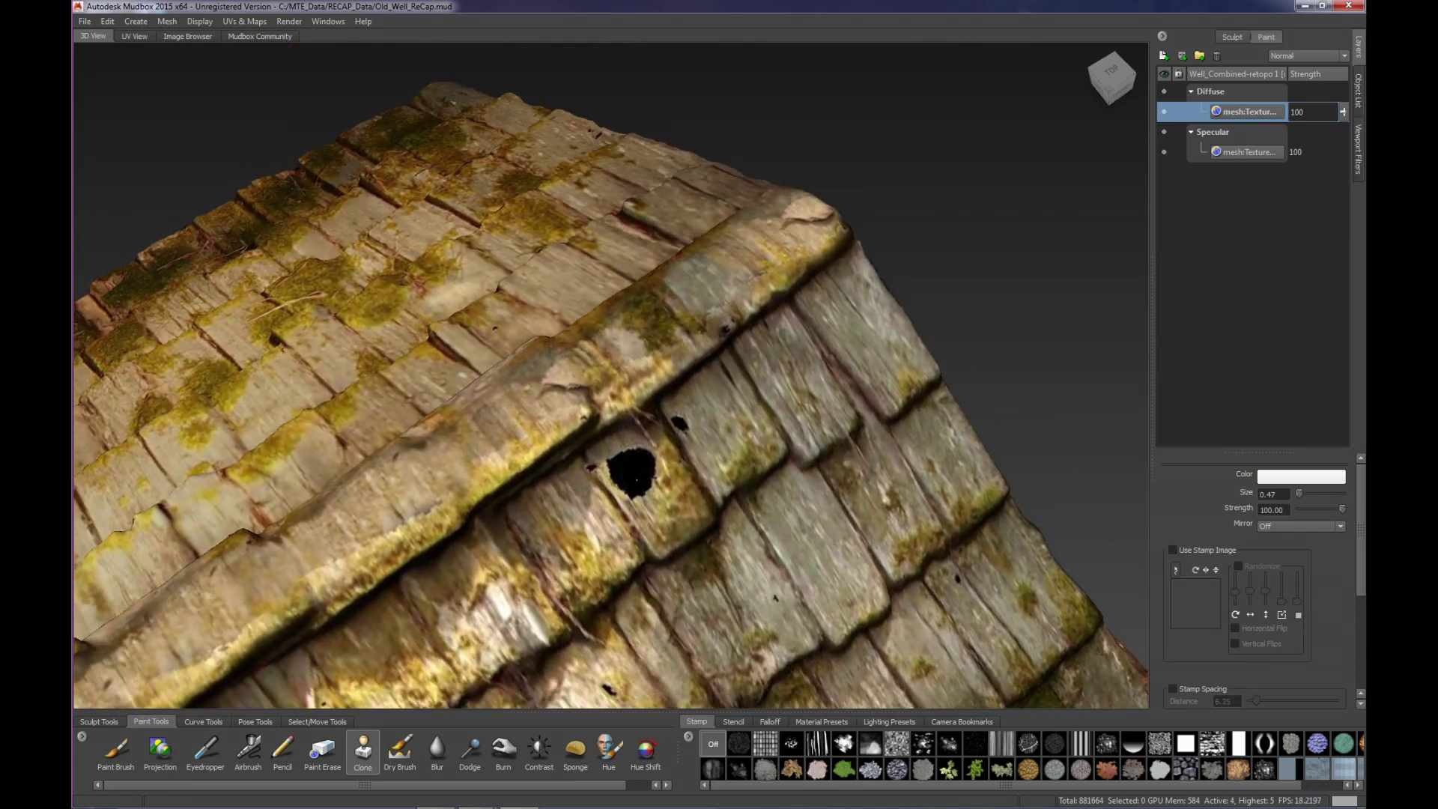
- Enable stamp spacing at 6.25 and clone the neighbouring shingle's texture over the large roof hole with a brush size of 0.47
left_click(1164, 112)
left_click(1165, 111)
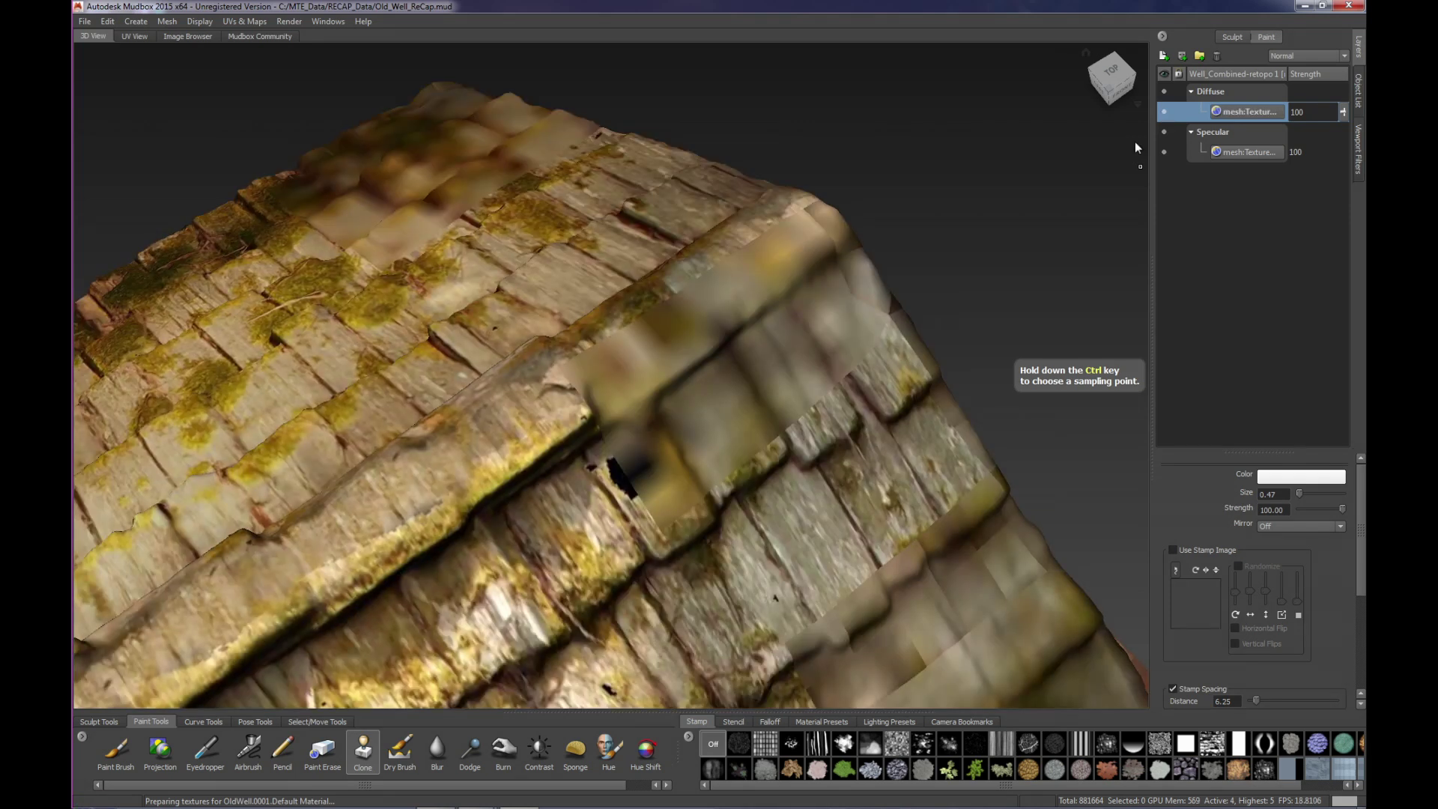
left_click(1173, 689)
scroll(735, 440, "up", 1)
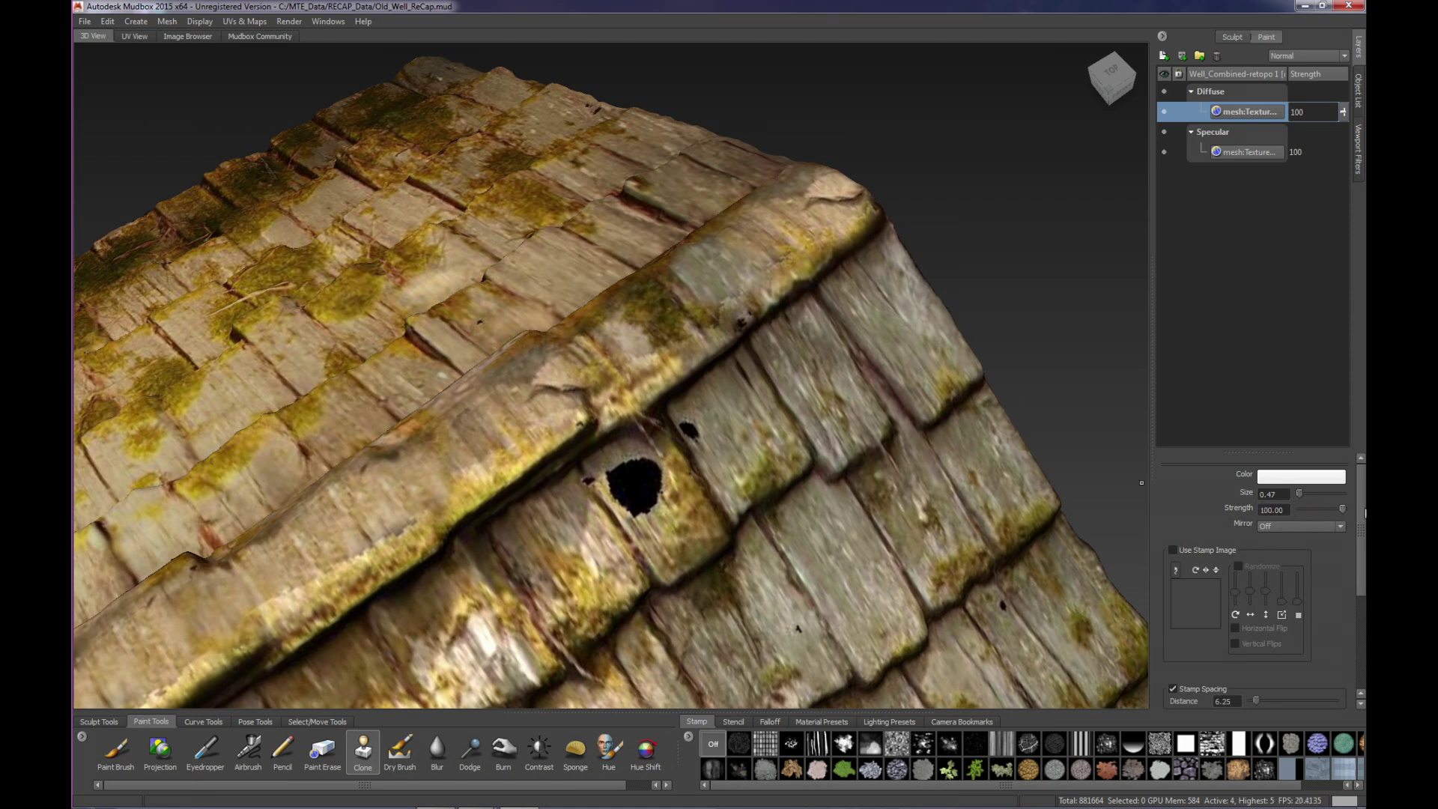
mouse_move(633, 483)
left_mouse_down()
mouse_move(624, 494)
mouse_move(648, 485)
mouse_move(613, 498)
mouse_move(592, 487)
mouse_move(648, 497)
left_mouse_up()
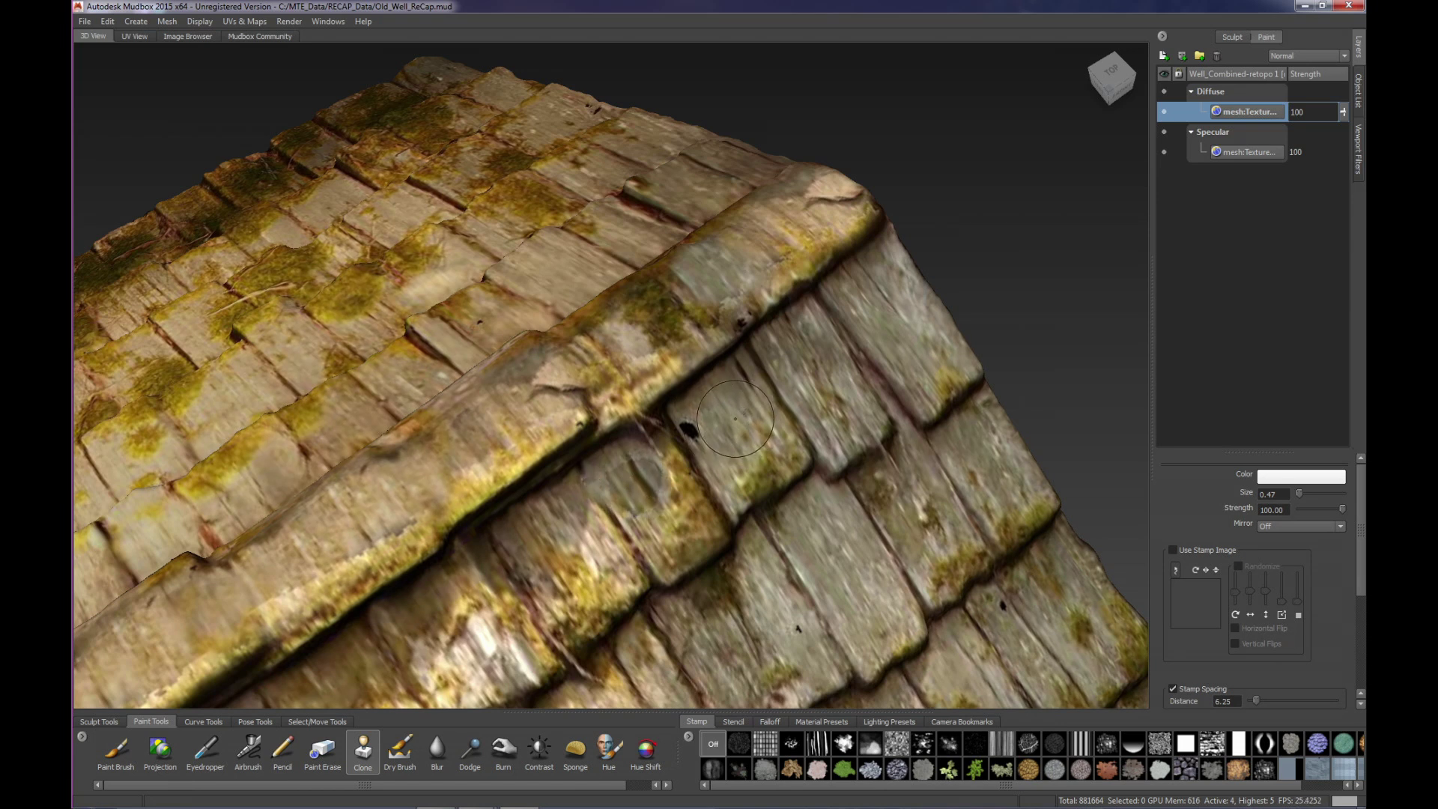
mouse_move(657, 482)
left_mouse_down()
mouse_move(613, 498)
mouse_move(610, 483)
left_mouse_up()
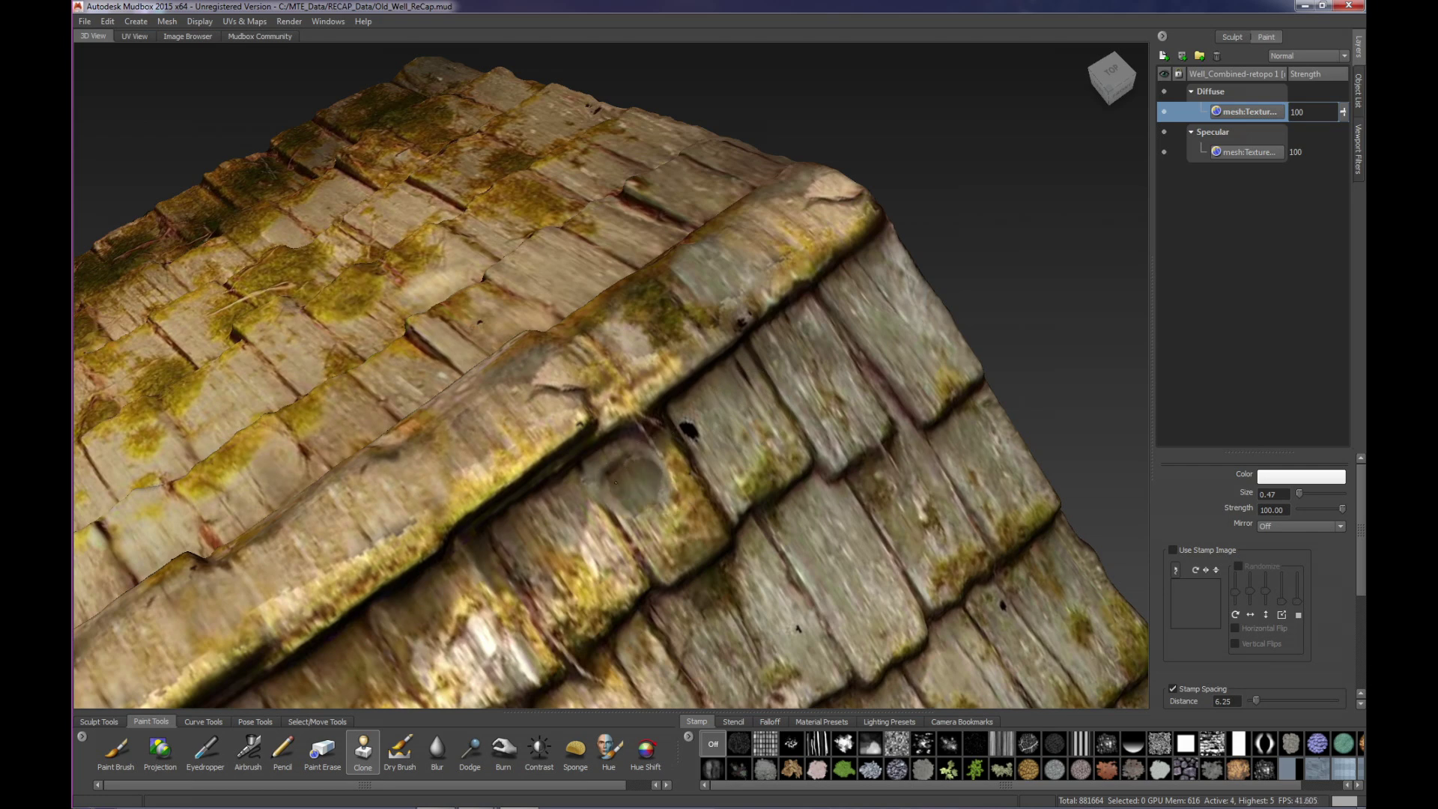
- Sample the clean wood of the shingle beside the patched hole and clone it over the small hole at its edge
left_click(741, 404, "ctrl")
left_click_drag(692, 432, 687, 437)
right_click_drag(768, 537, 741, 380, "alt")
mouse_move(884, 419)
left_mouse_down("alt")
mouse_move(885, 363)
mouse_move(883, 378)
left_mouse_up("alt")
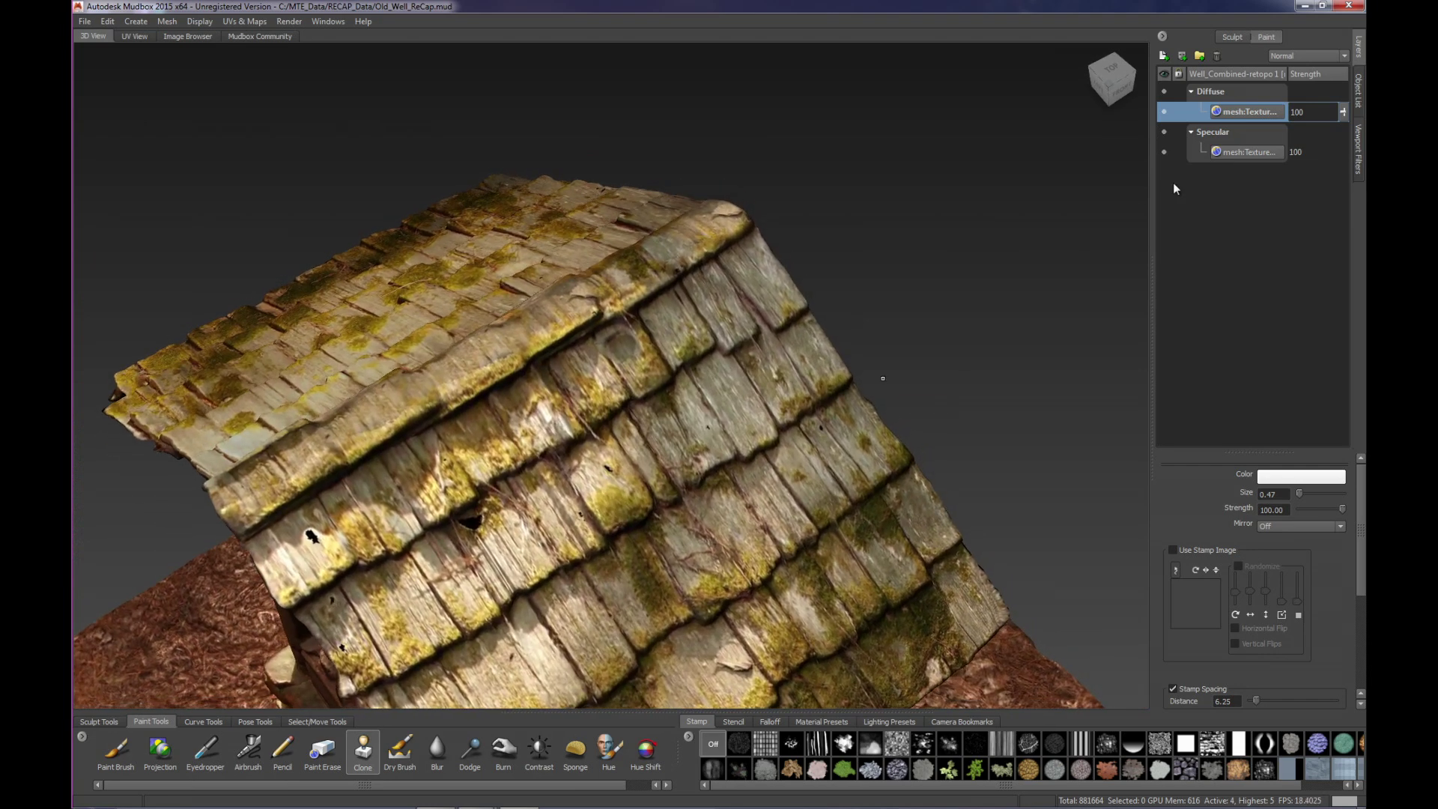
- Make the specular texture layer of the retopologized well the active paint layer
left_click(1241, 154)
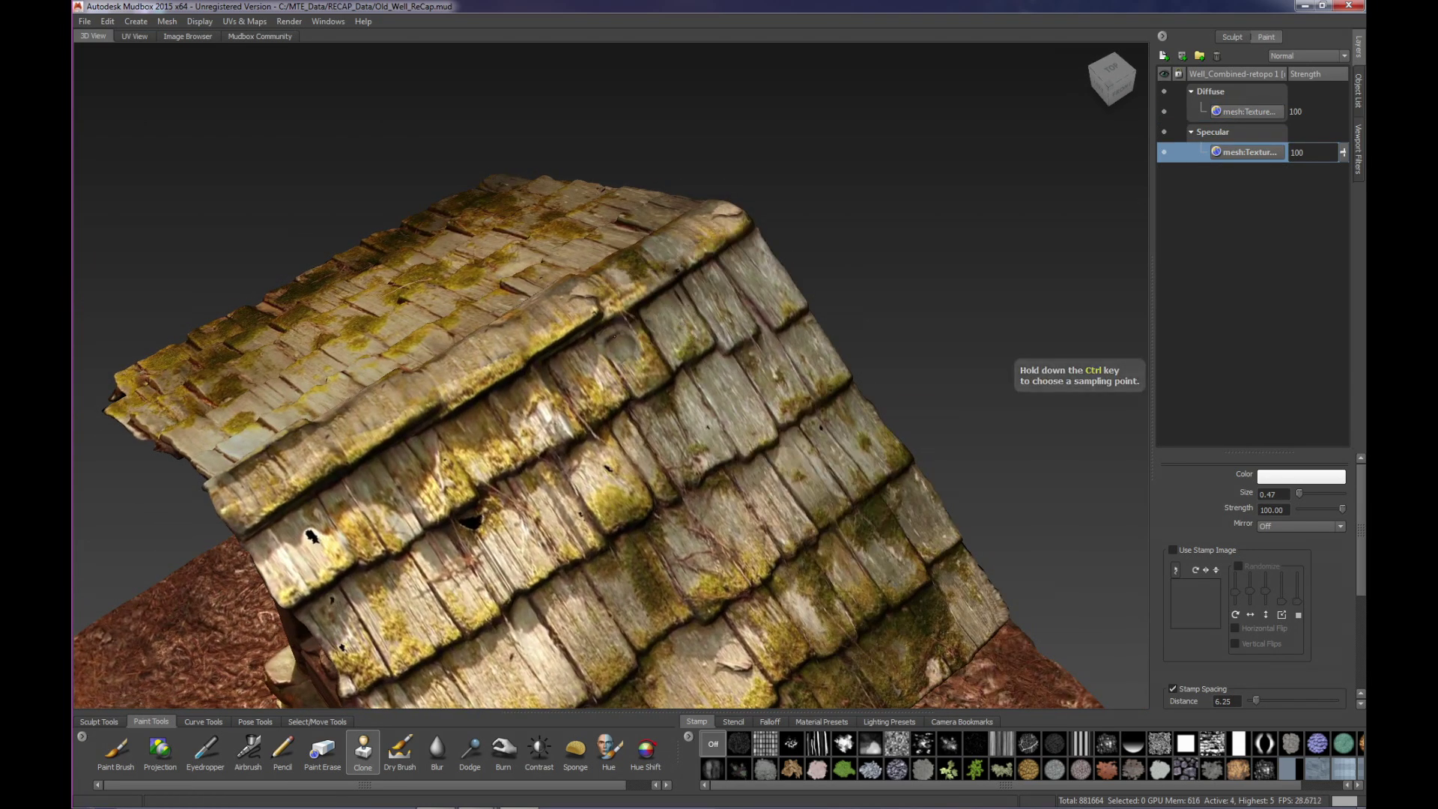
right_click_drag(738, 431, 775, 491, "alt")
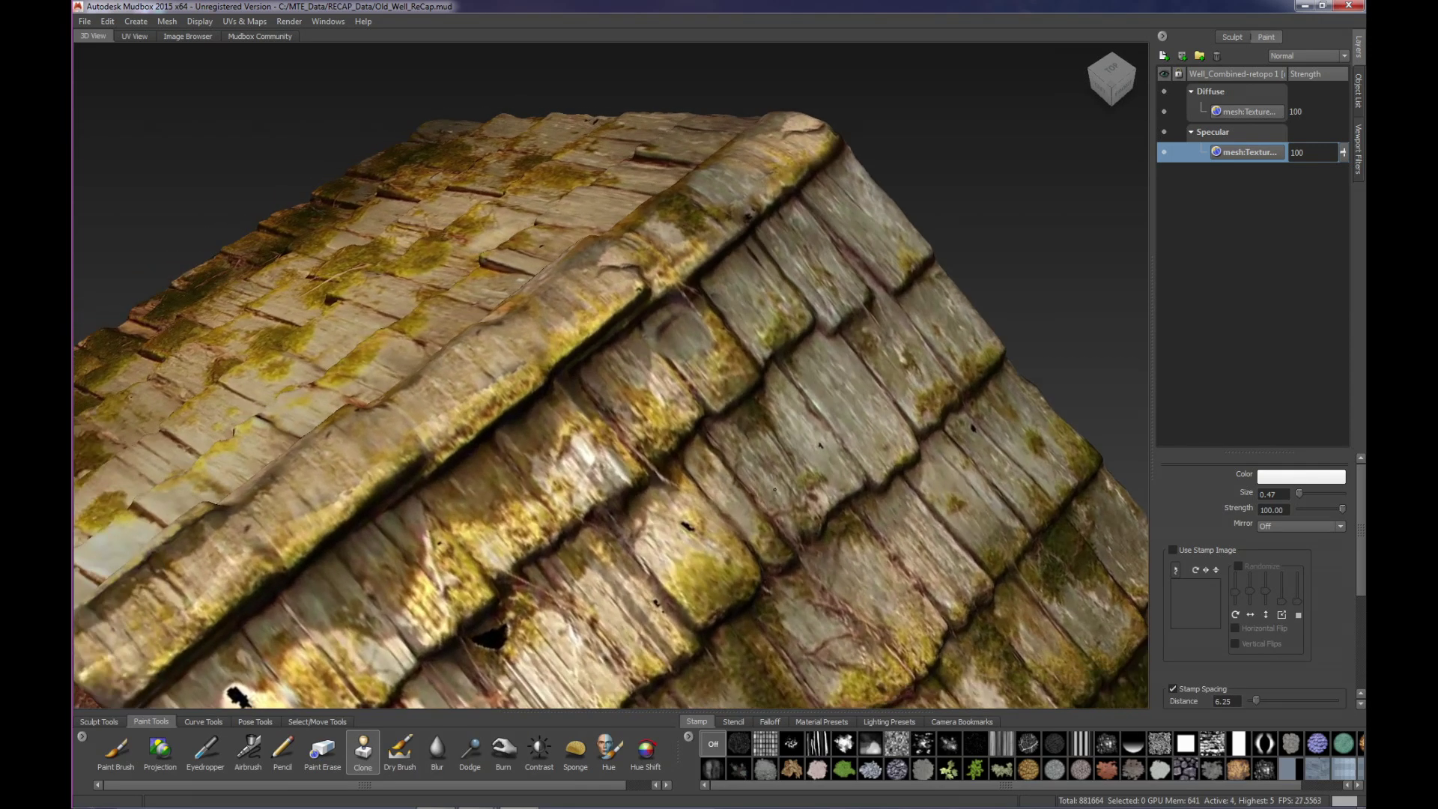
left_click_drag(775, 489, 772, 489, "alt")
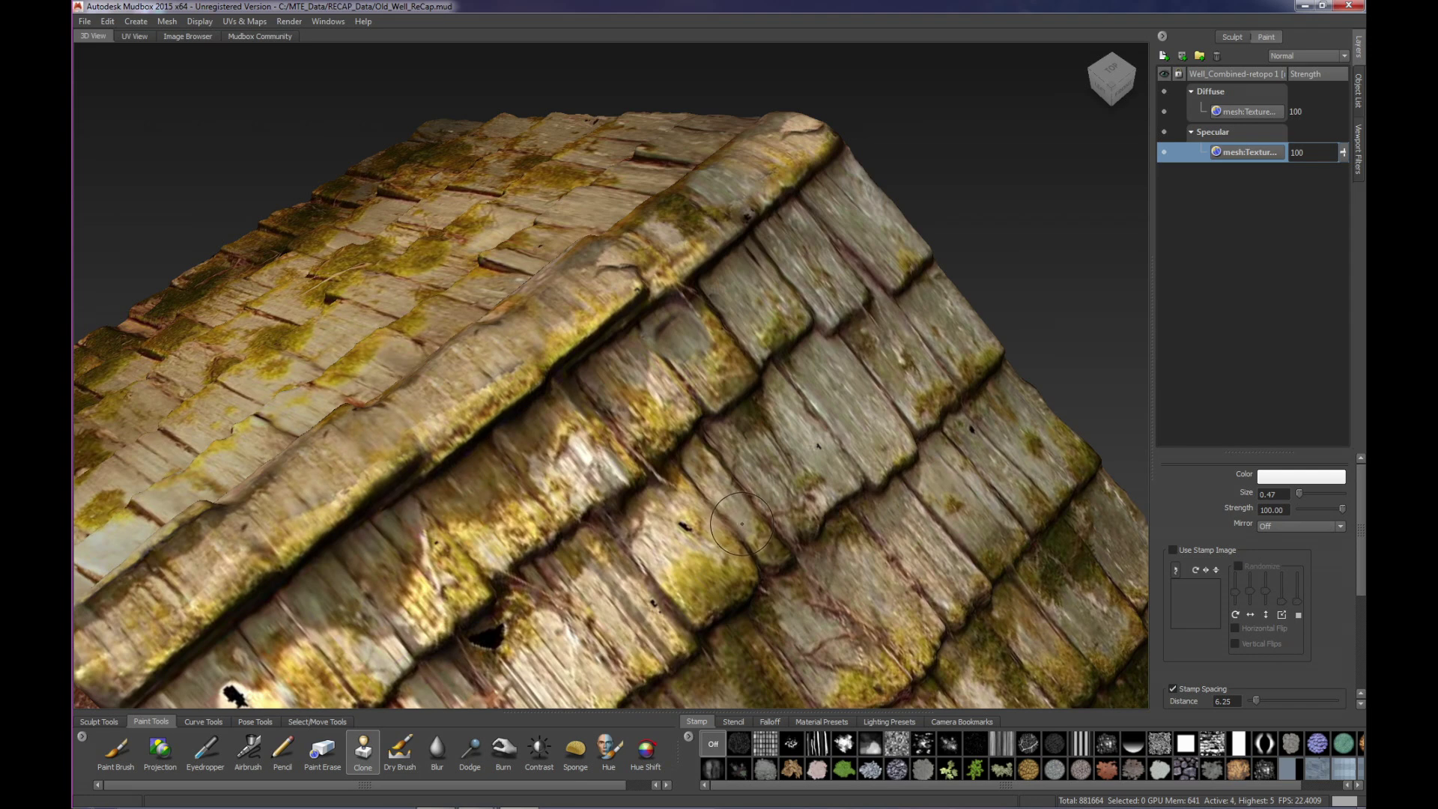
right_click_drag(740, 527, 599, 523, "alt")
left_click_drag(600, 523, 517, 607, "alt")
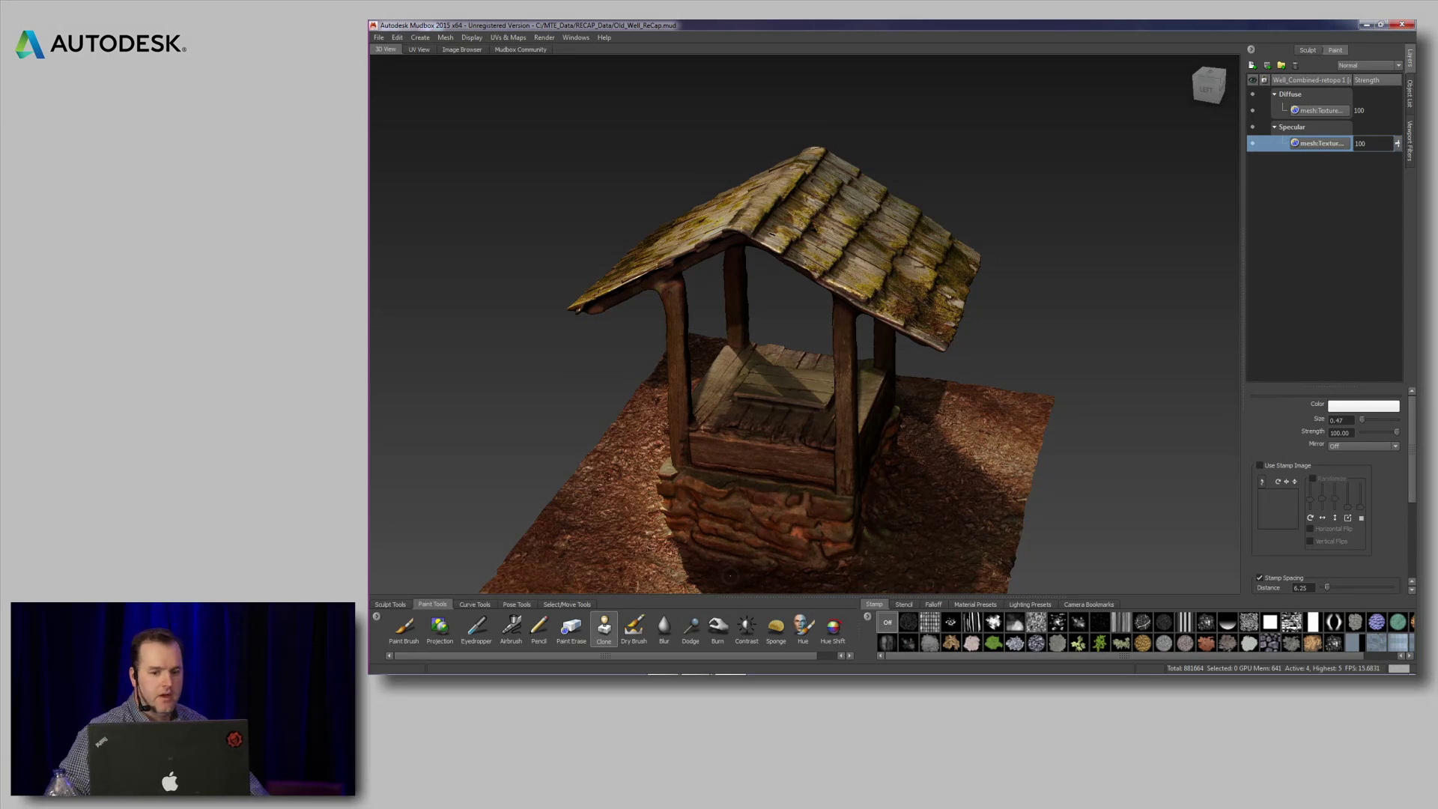
- Open the Sven_Blends scene from the Sven_Blends folder under MTE_Data
left_click(379, 38)
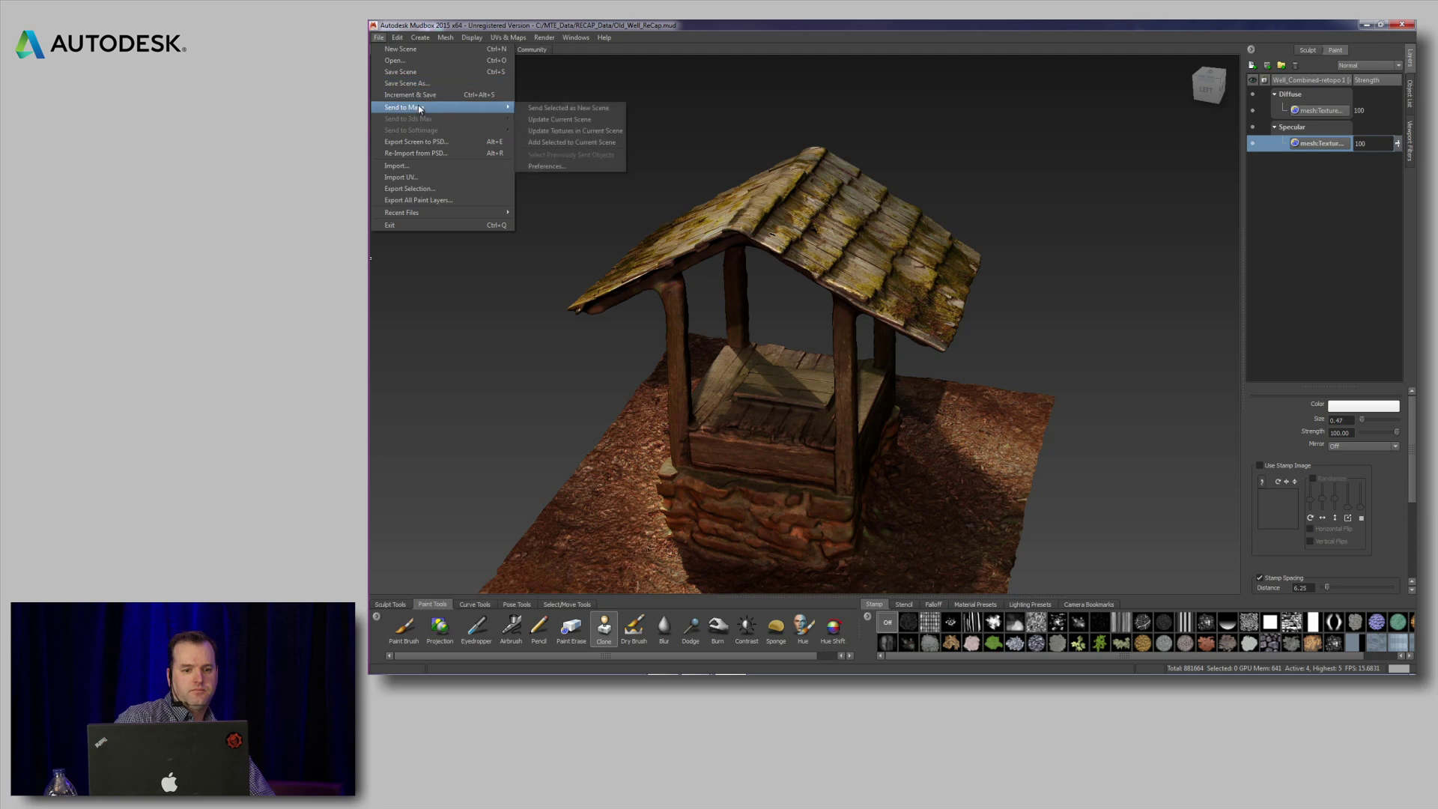
left_click(393, 60)
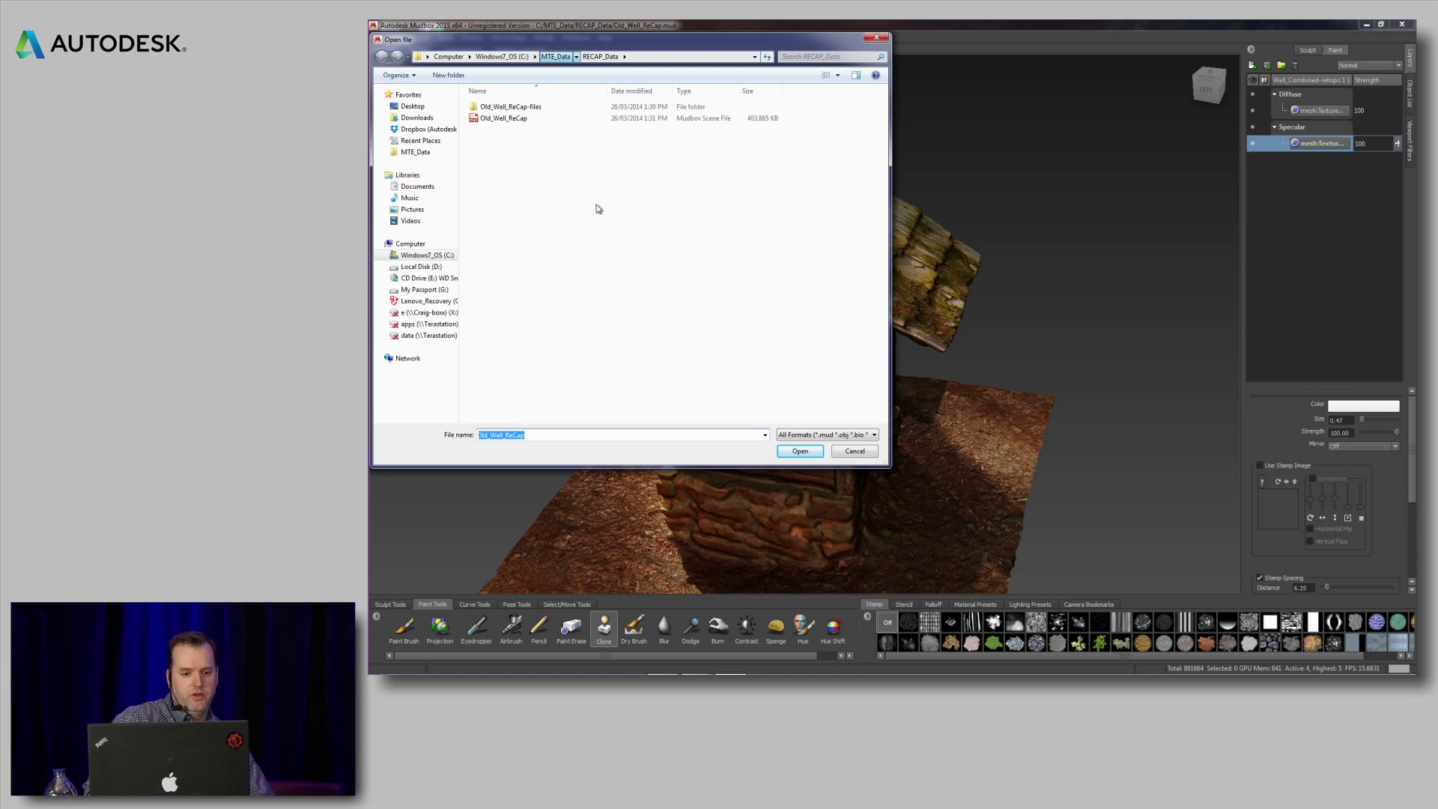
key("alt+Up")
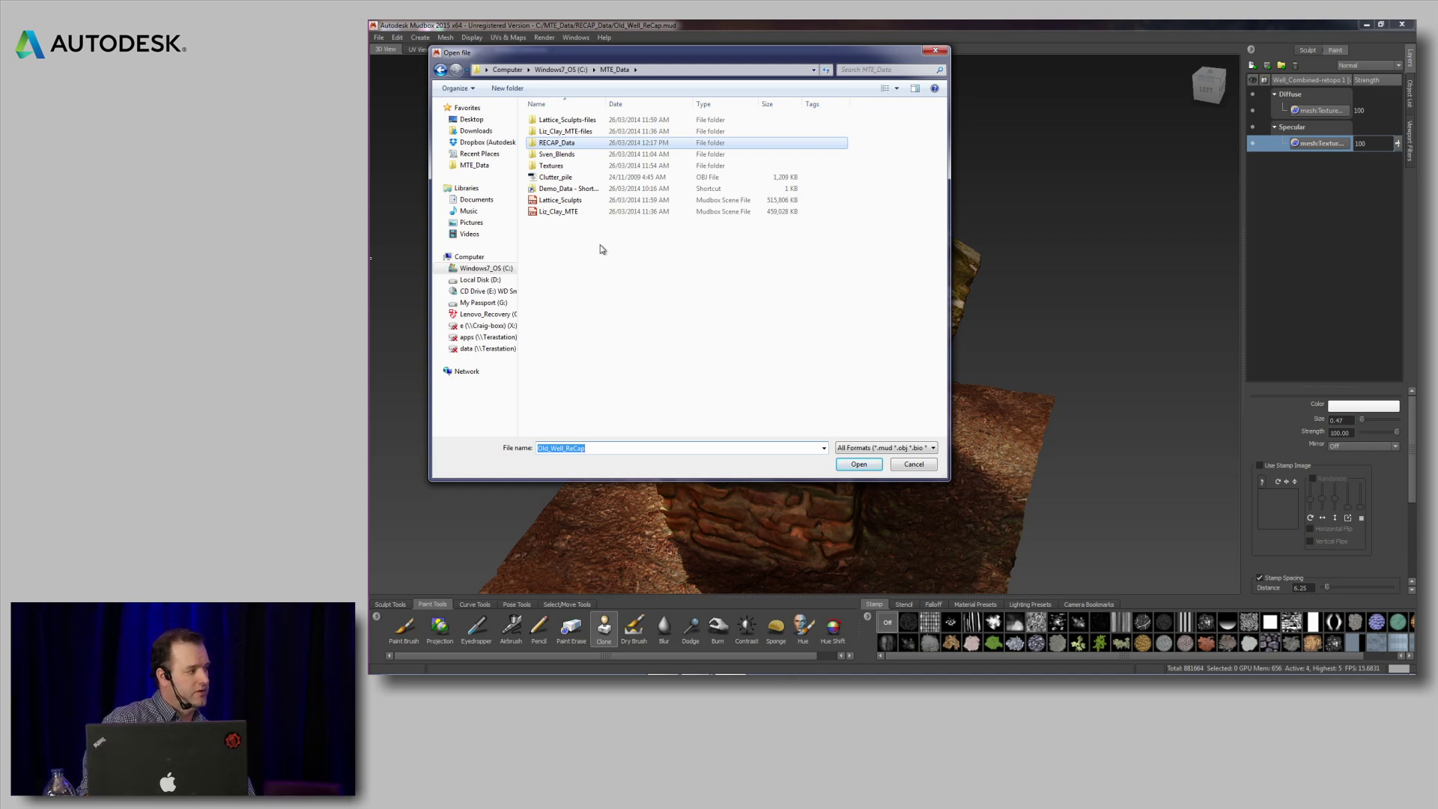
double_click(557, 155)
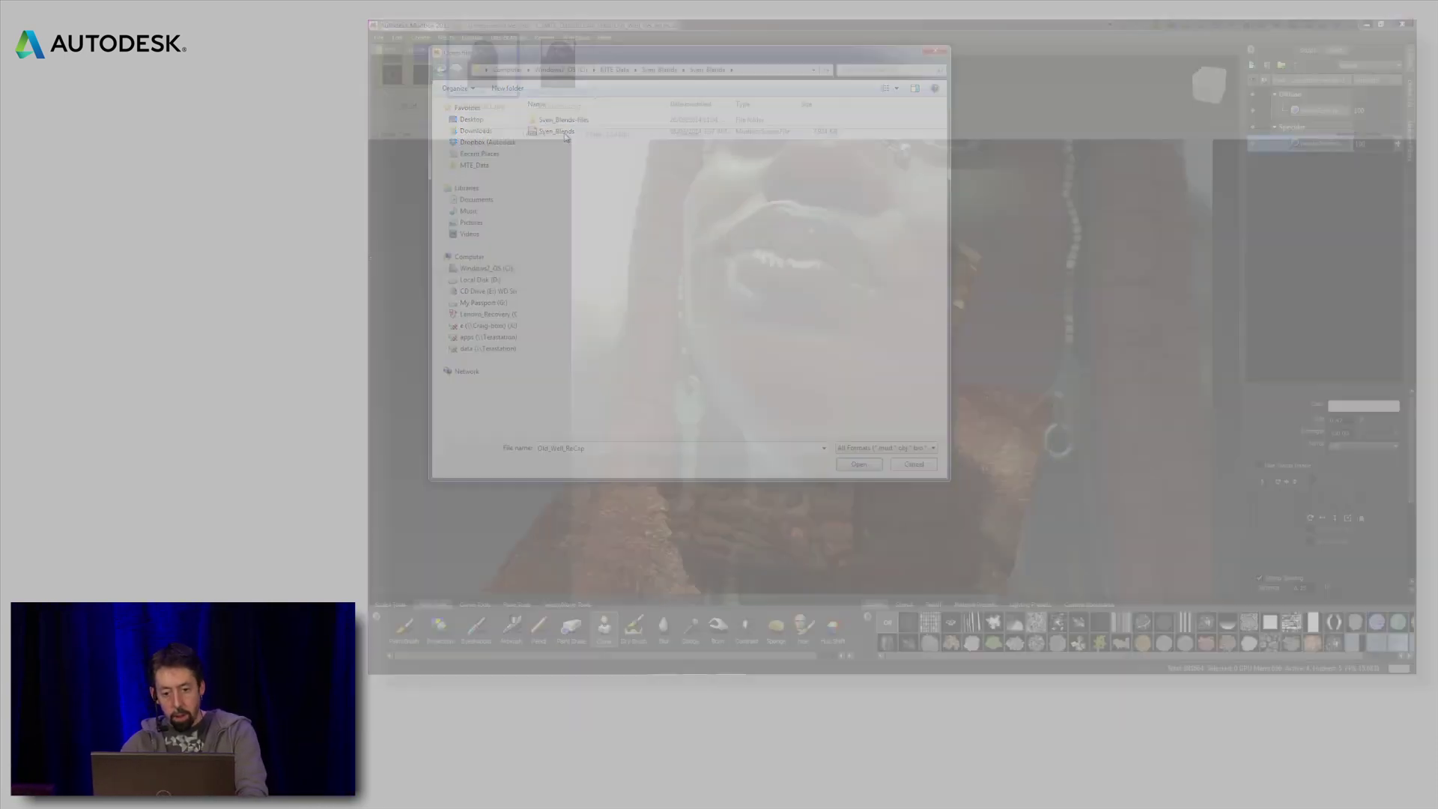
key("alt+Tab")
key("alt+Tab")
key("alt+Tab")
key("alt+Tab")
key("alt+Tab")
key("alt+Tab")
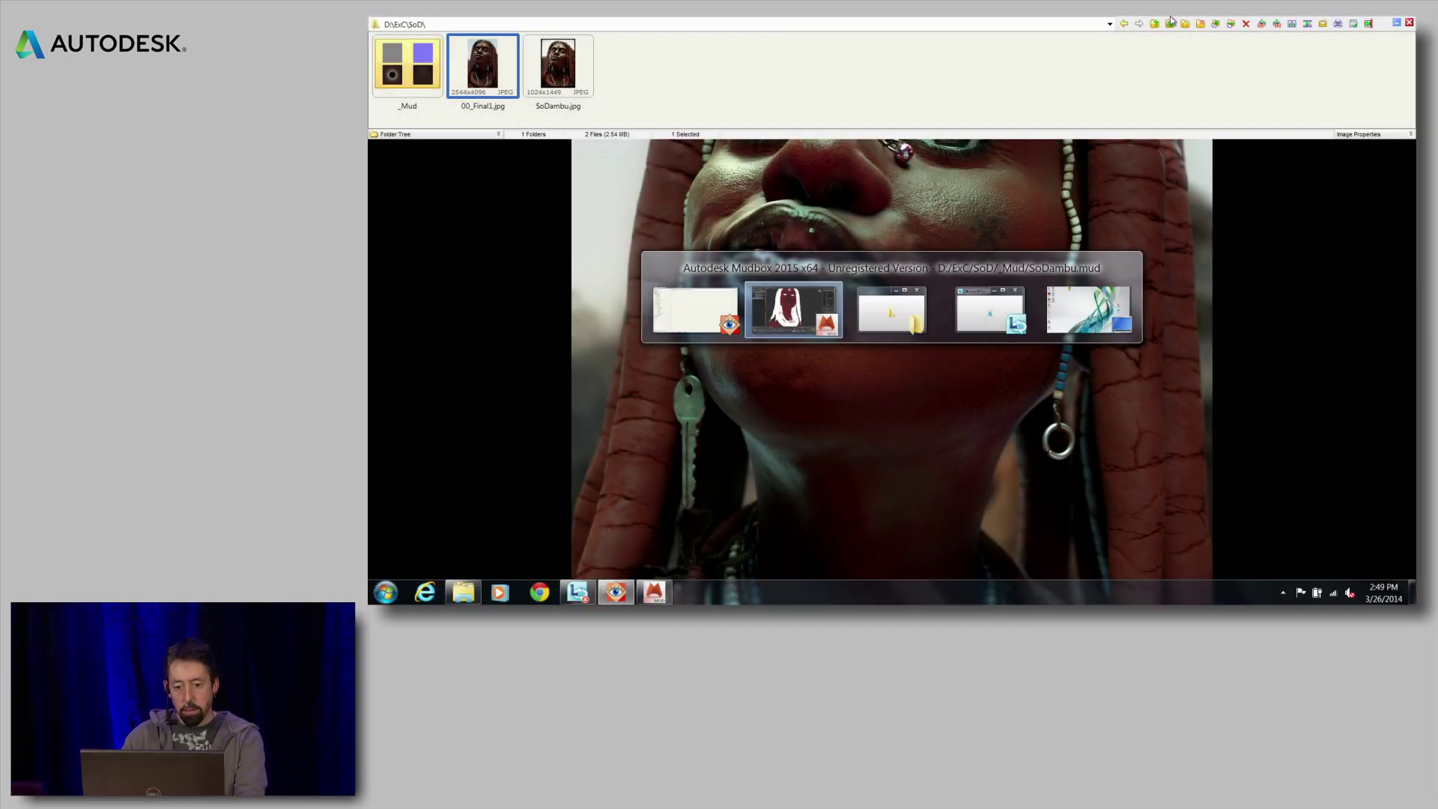
key("alt+Tab")
key("alt")
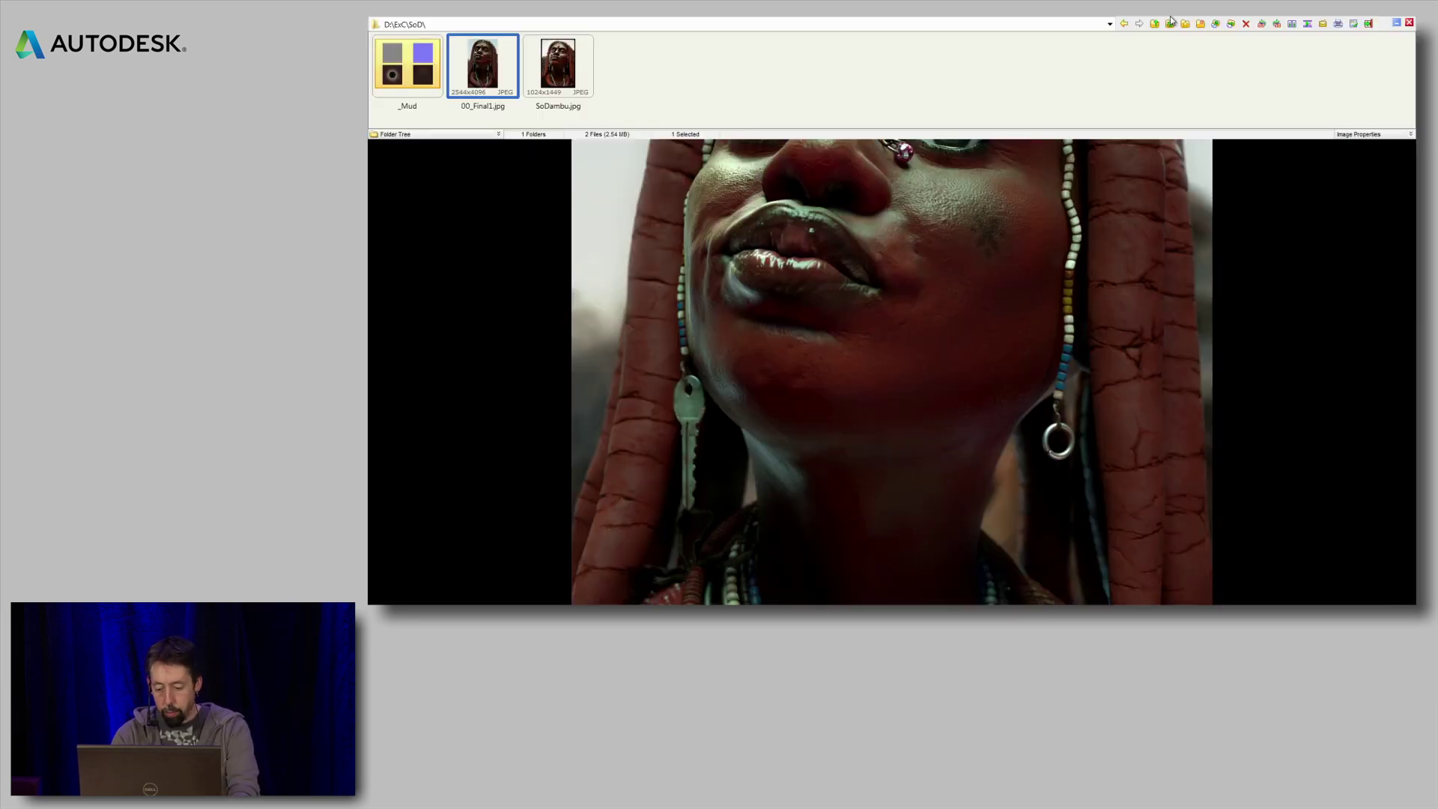
- Leave the current image in FastStone Image Viewer and view Monk.png from the D:\ExC\Monk folder full screen
key("Escape")
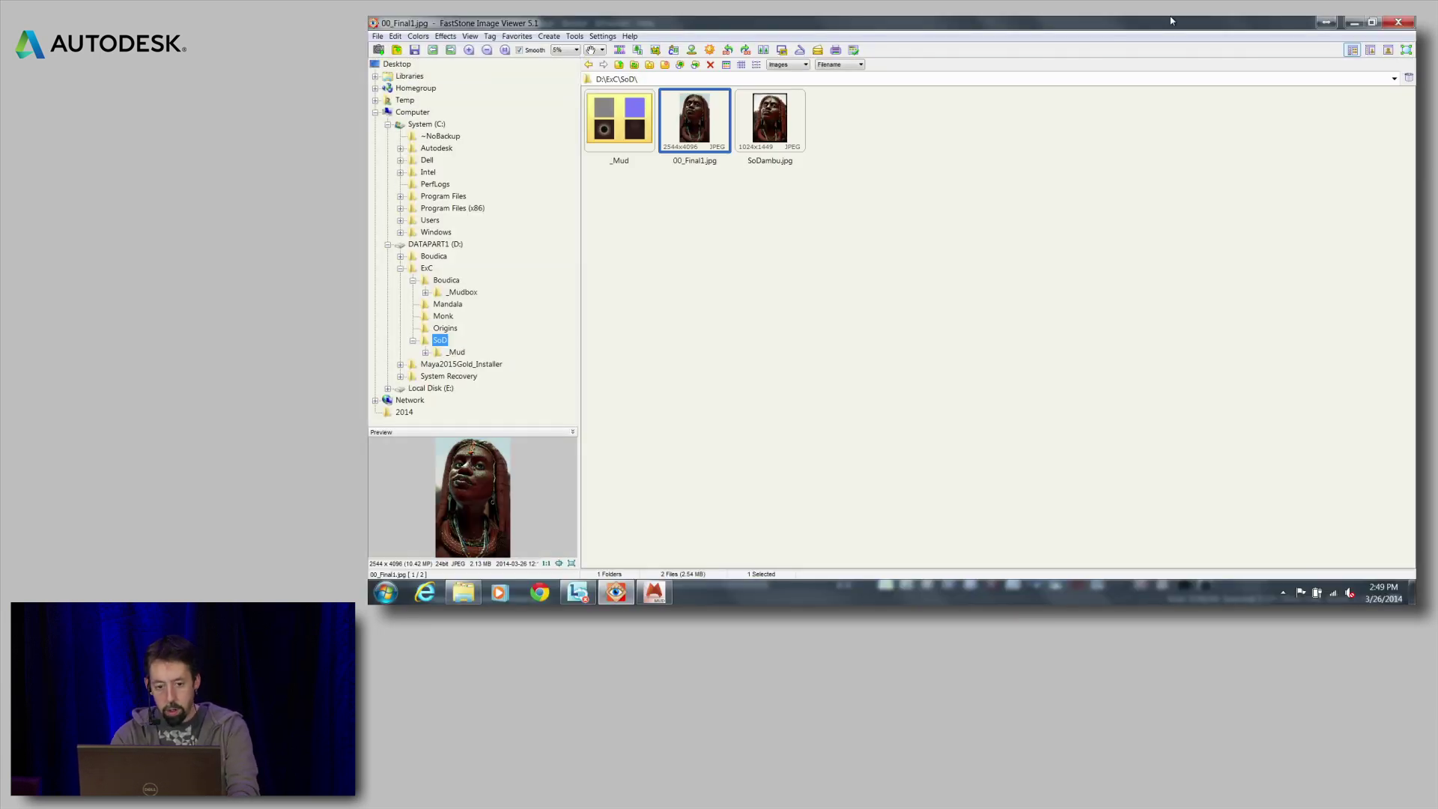
left_click(443, 316)
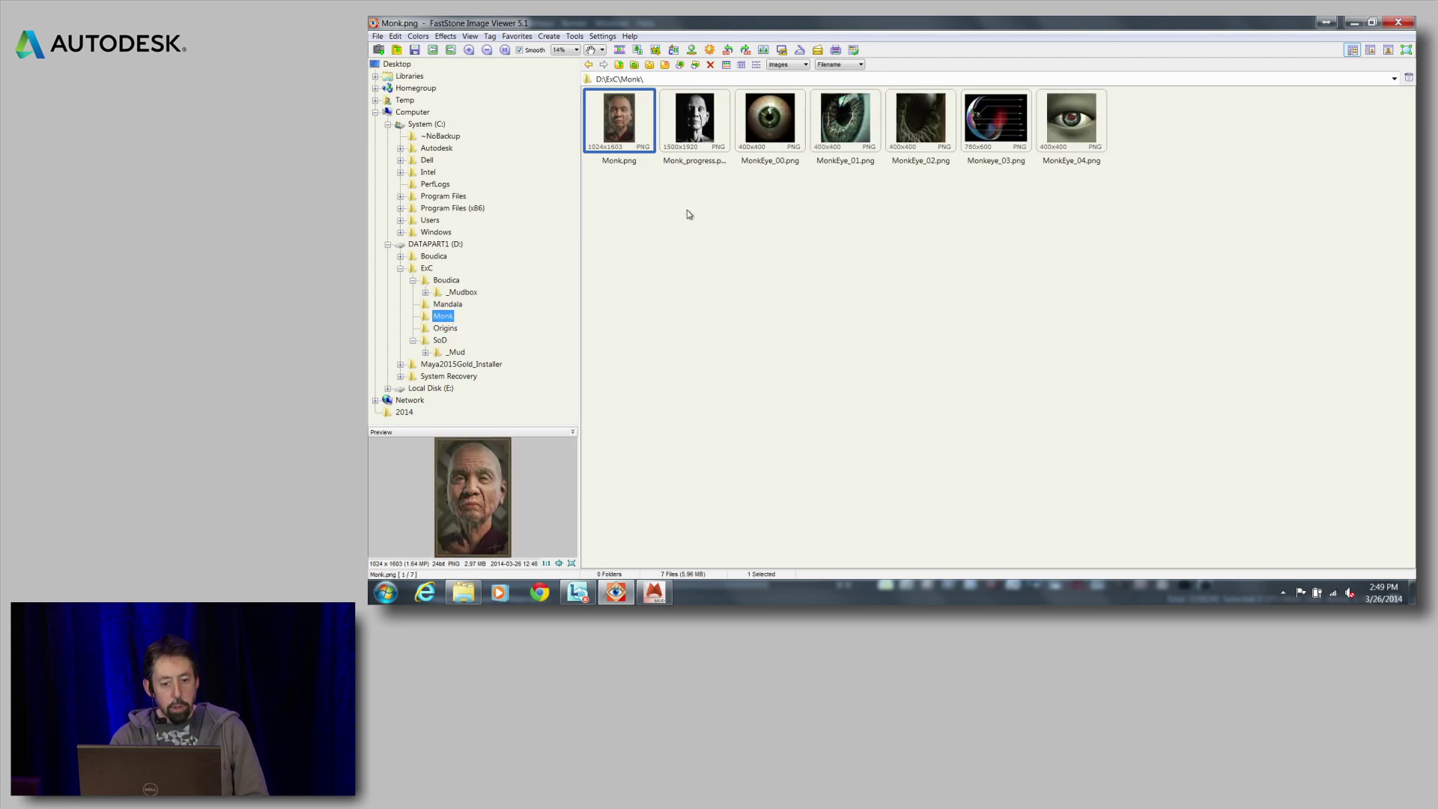
double_click(599, 116)
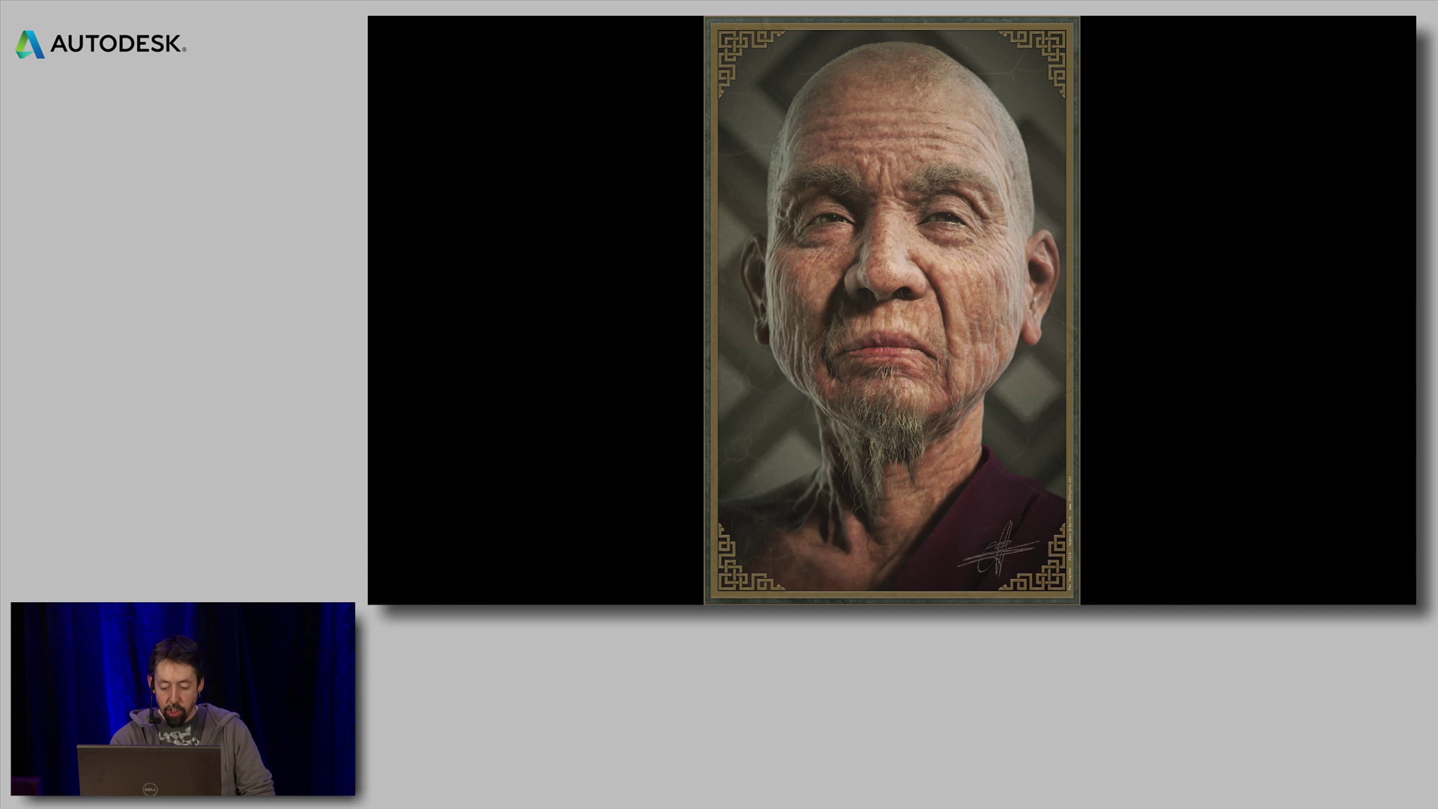
key("Escape")
- View MonkEye_00.png full screen and enlarge it to examine the iris, veins and reflections of the eyeball
key("Right")
key("Right")
key("Return")
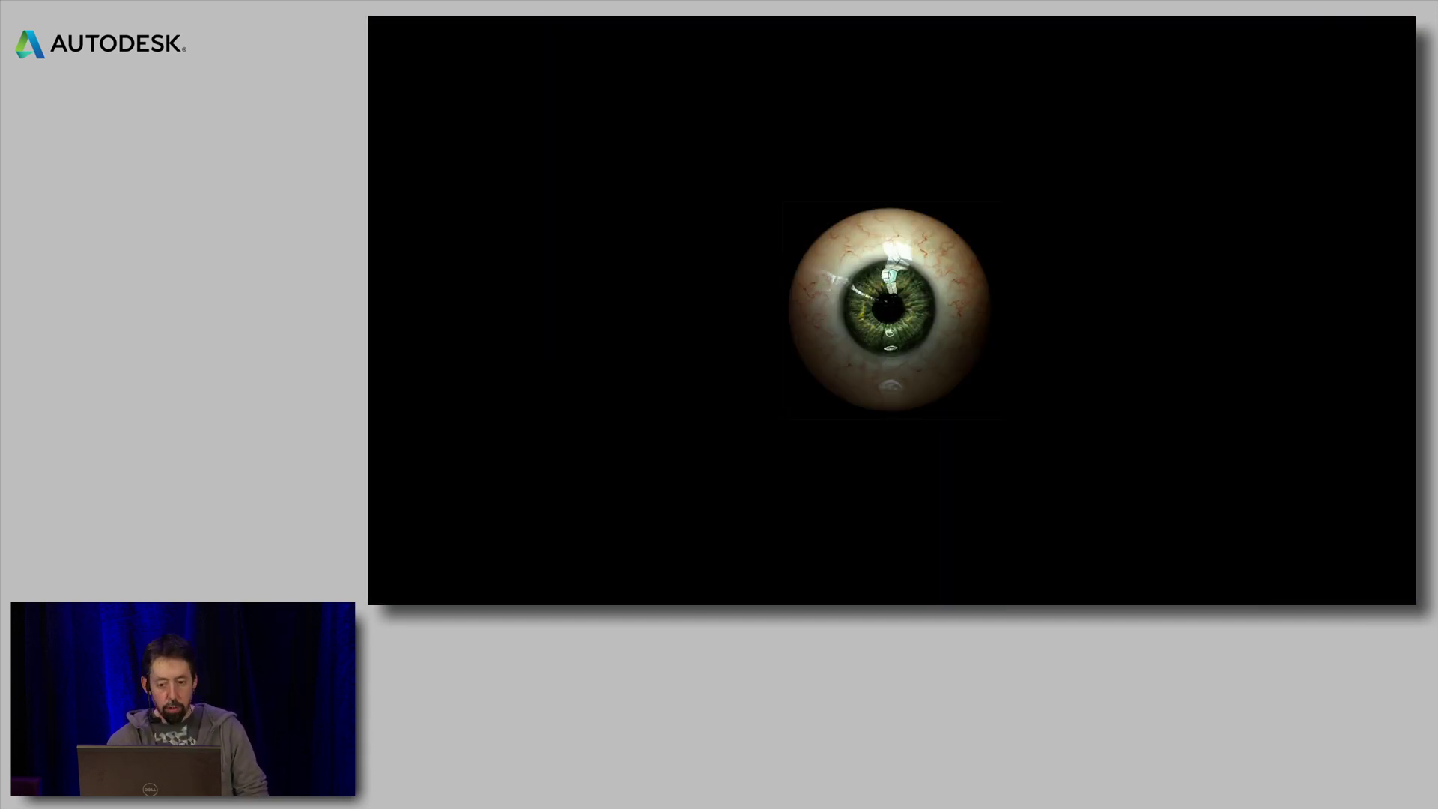
scroll(893, 310, "up", 3)
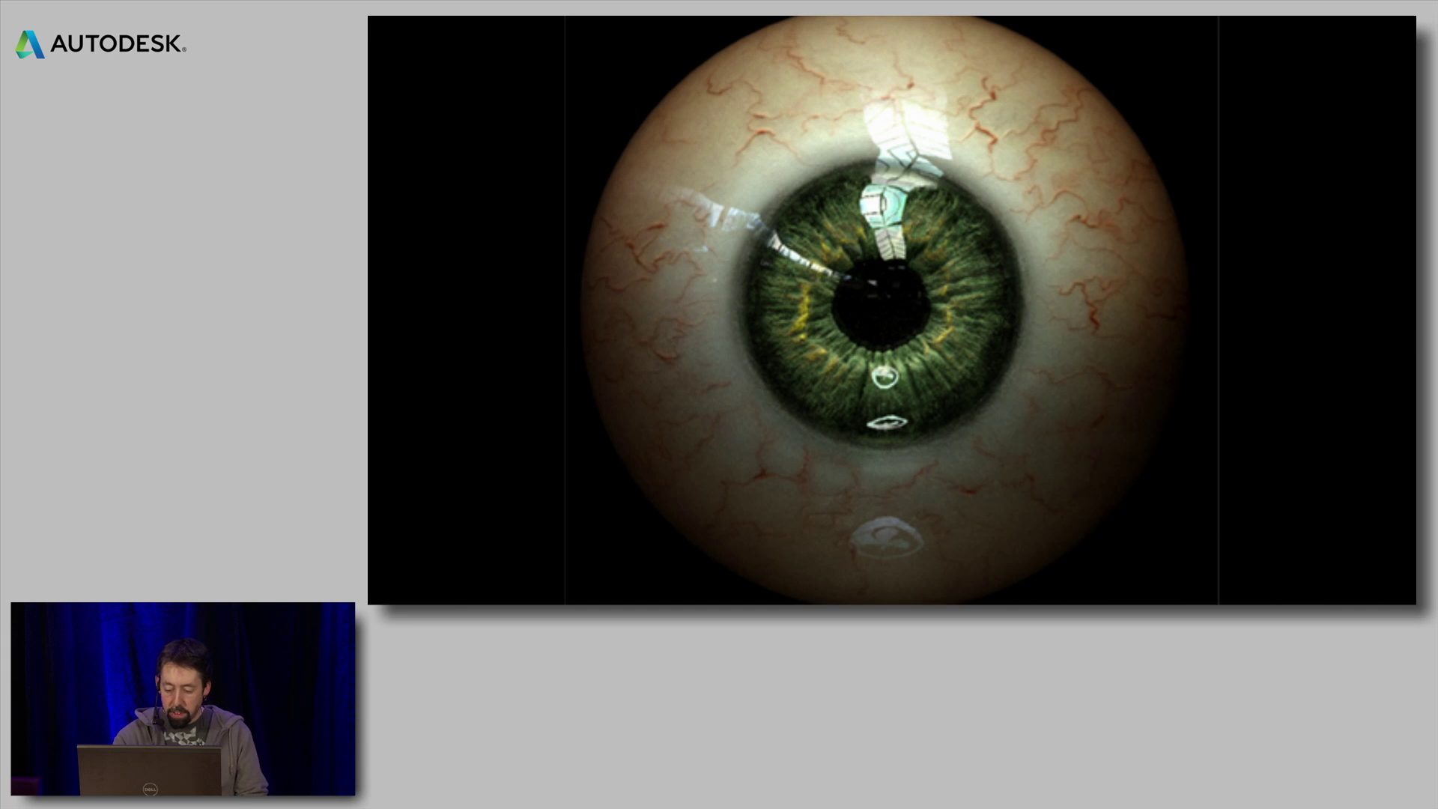
key("Escape")
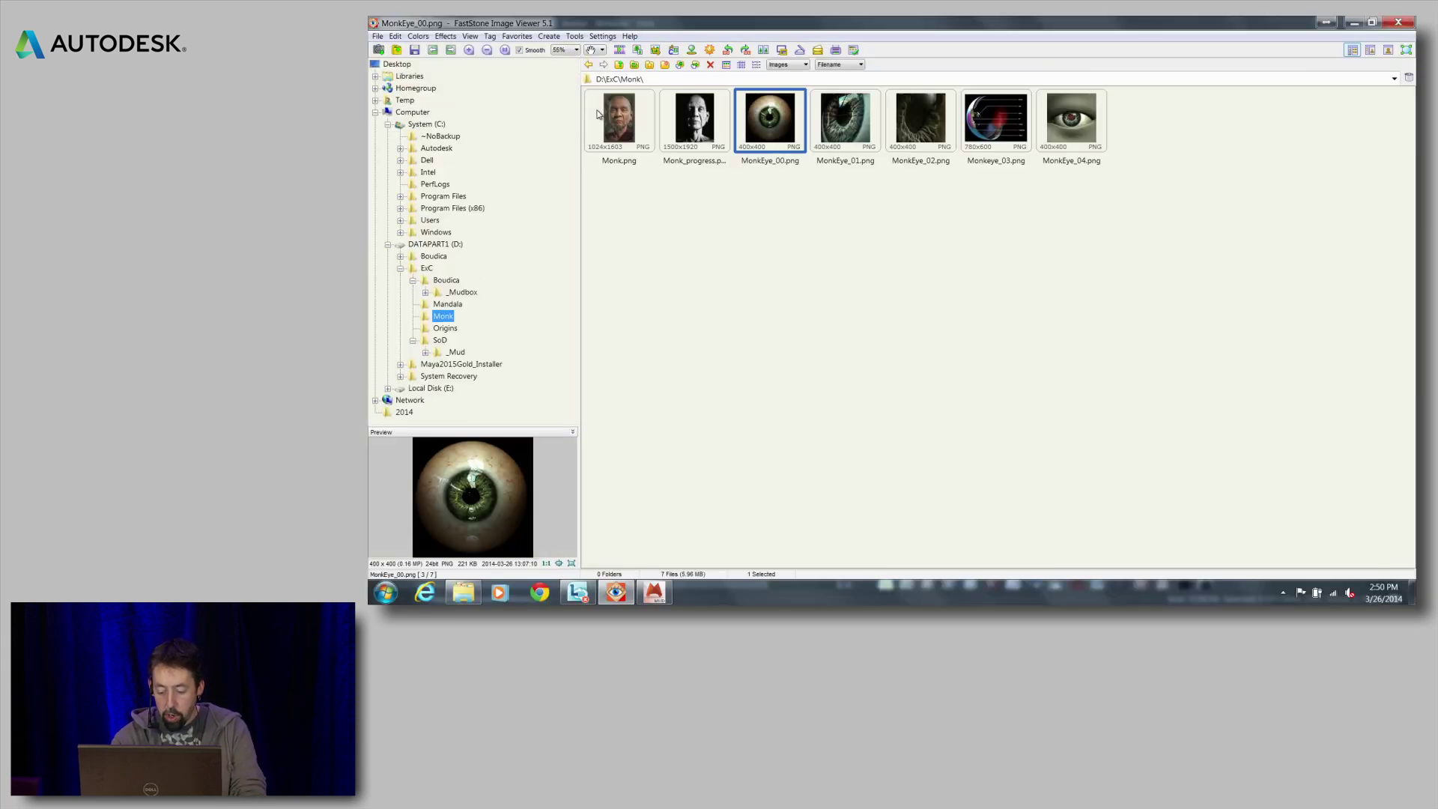
- View MonkEye_01.png full screen to examine the close-up of the iris and pupil
key("Right")
key("Return")
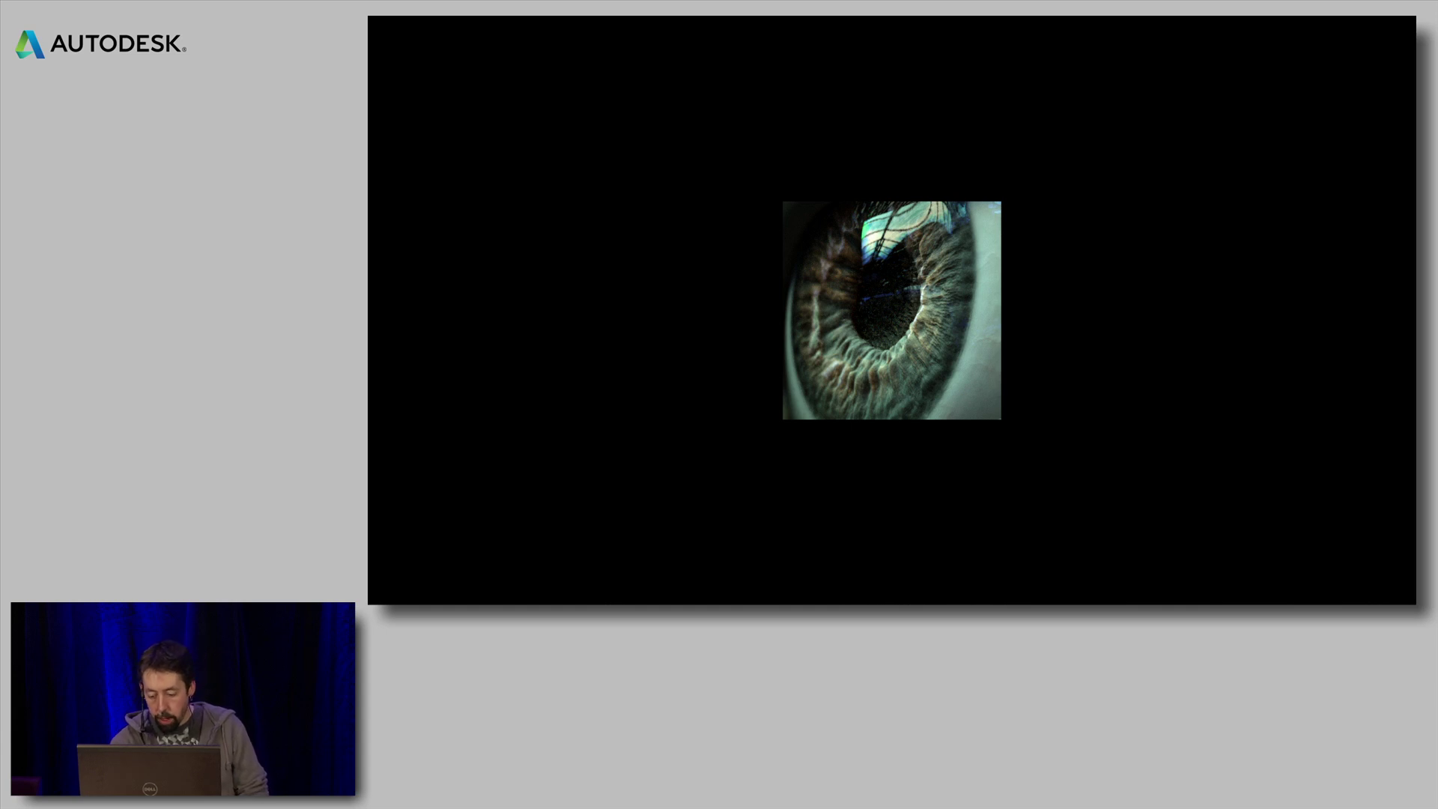
key("Escape")
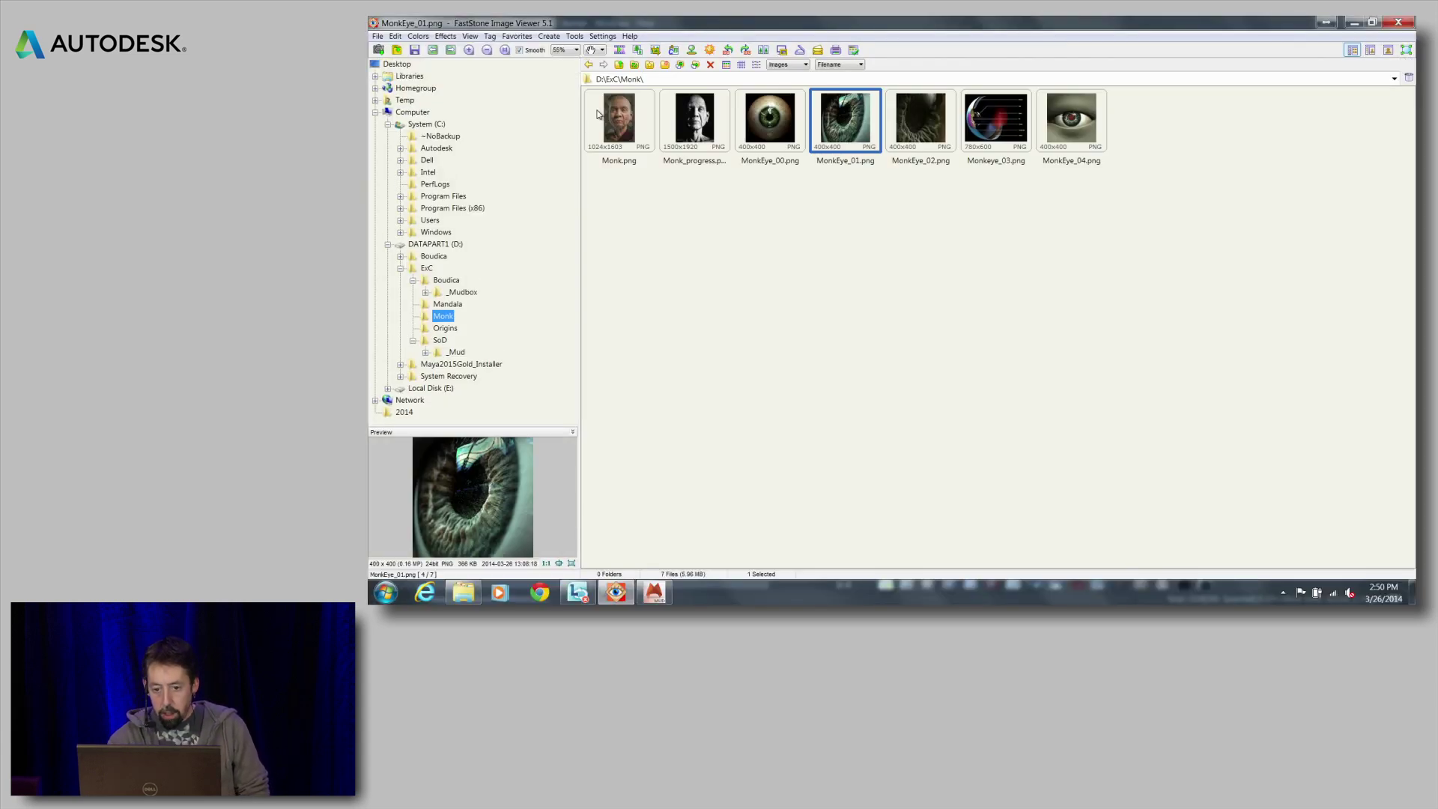
- View Monkeye_03.png full screen and enlarge it to examine the labelled cross-section of the eye
key("Right")
key("Right")
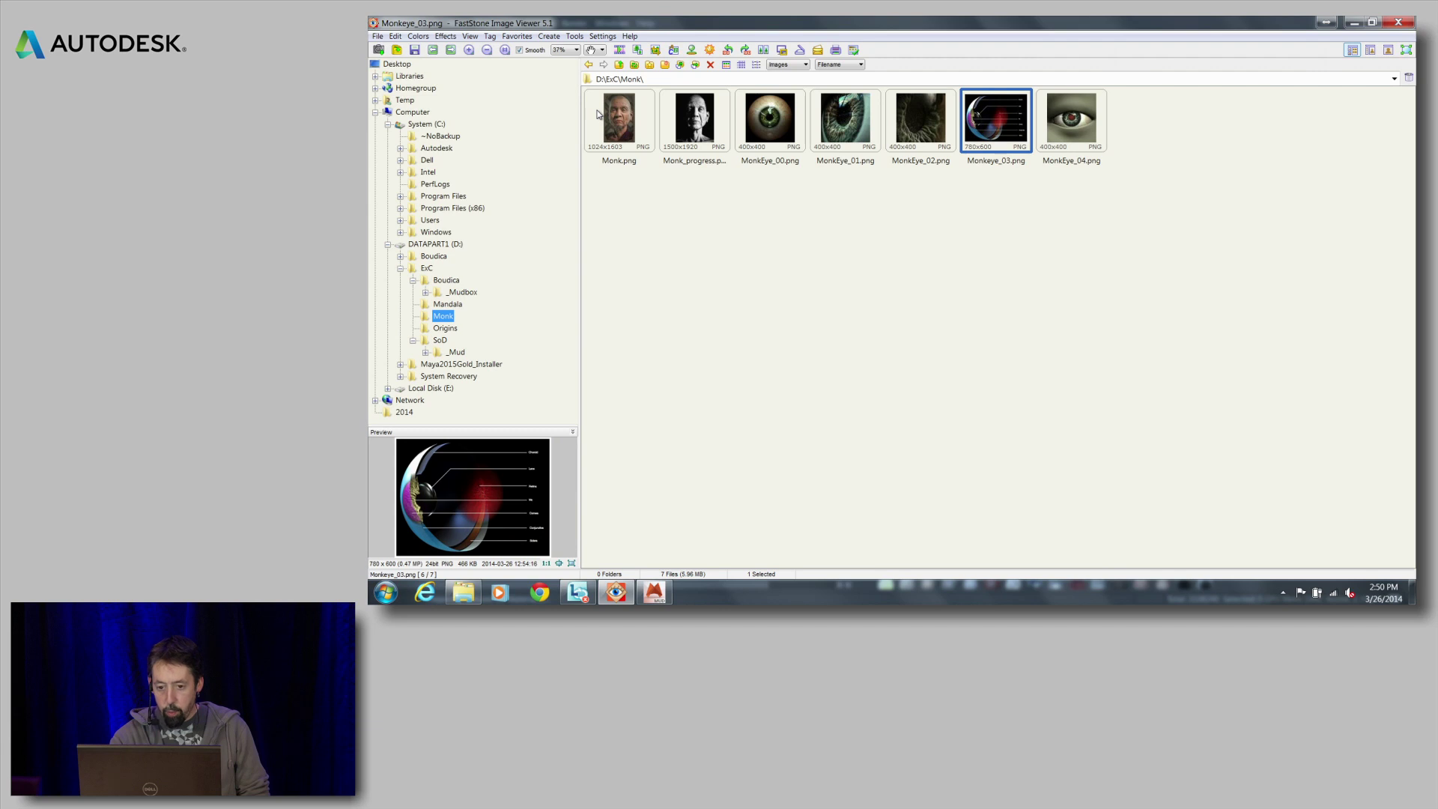
key("Return")
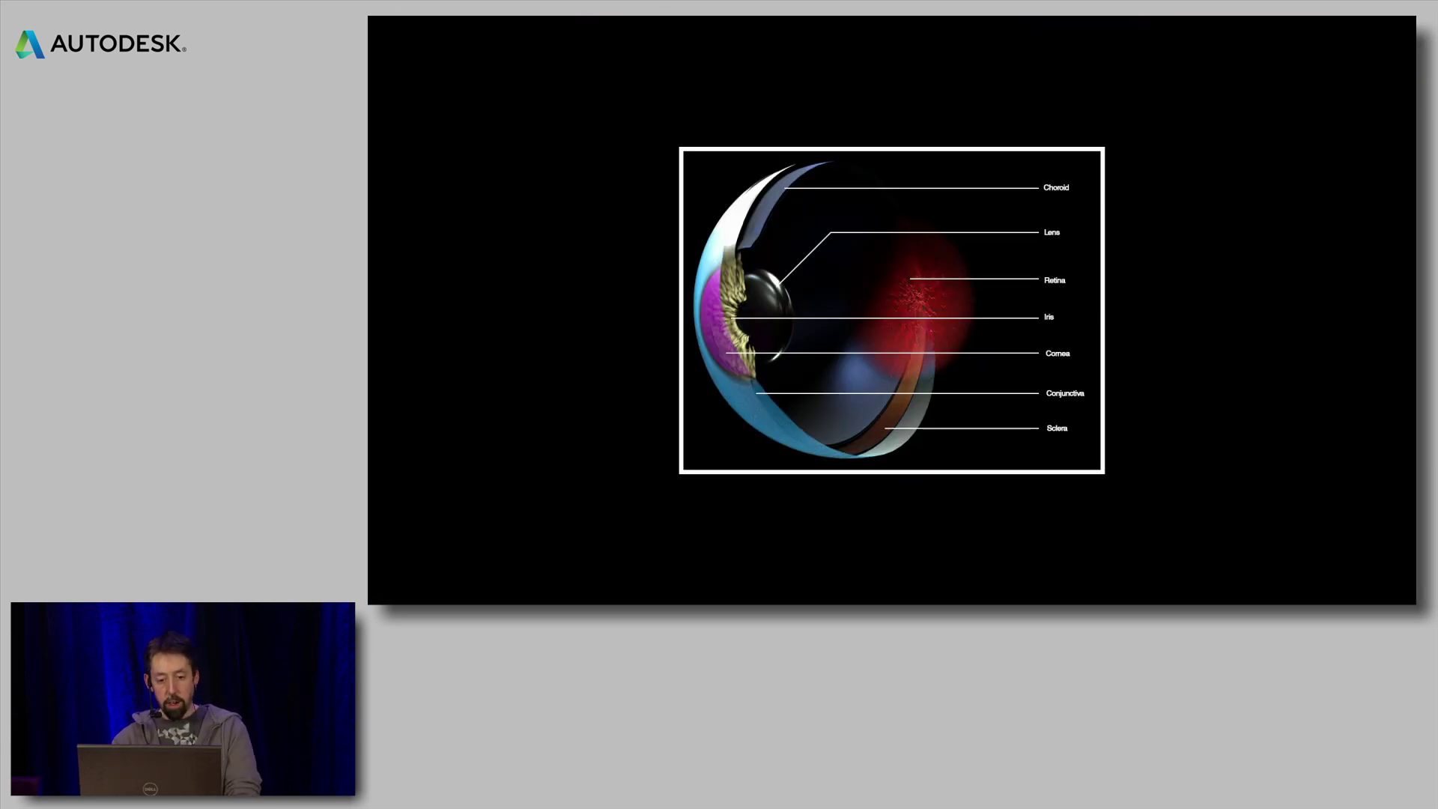
key("plus")
key("plus")
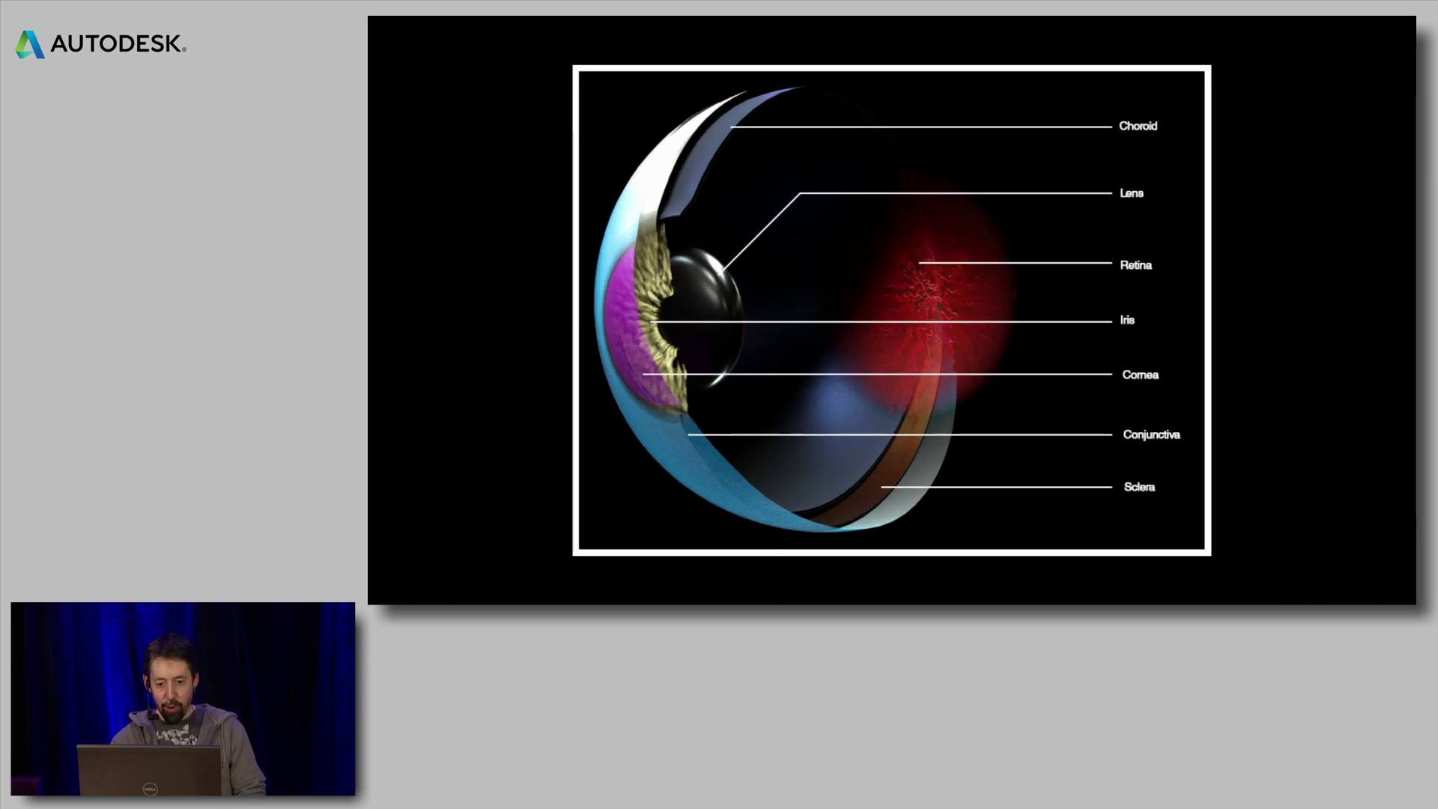
key("Escape")
- View MonkEye_04.png full screen and enlarge it to examine the finished eye with its eyelids
key("Right")
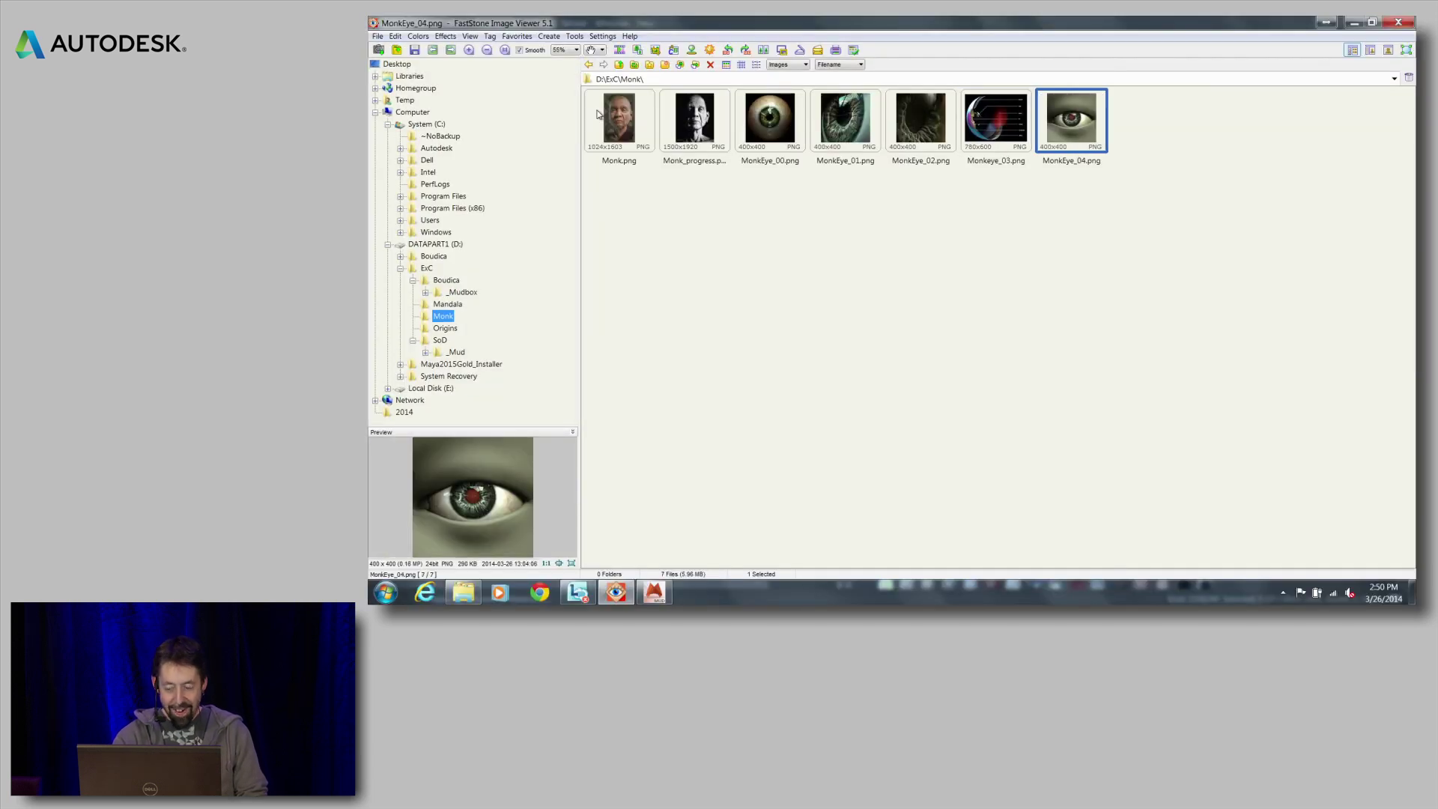
key("Return")
key("plus")
key("plus")
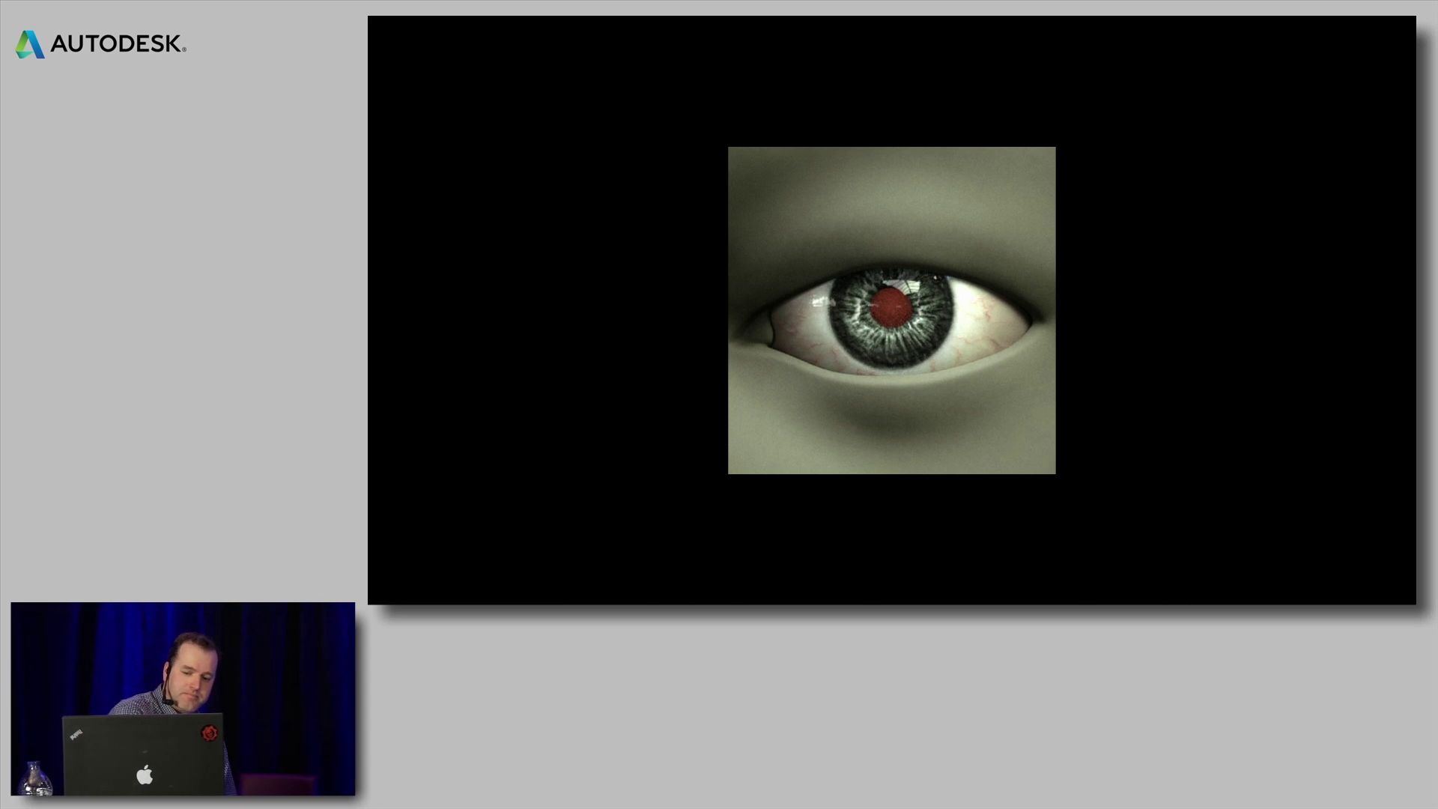
key("Escape")
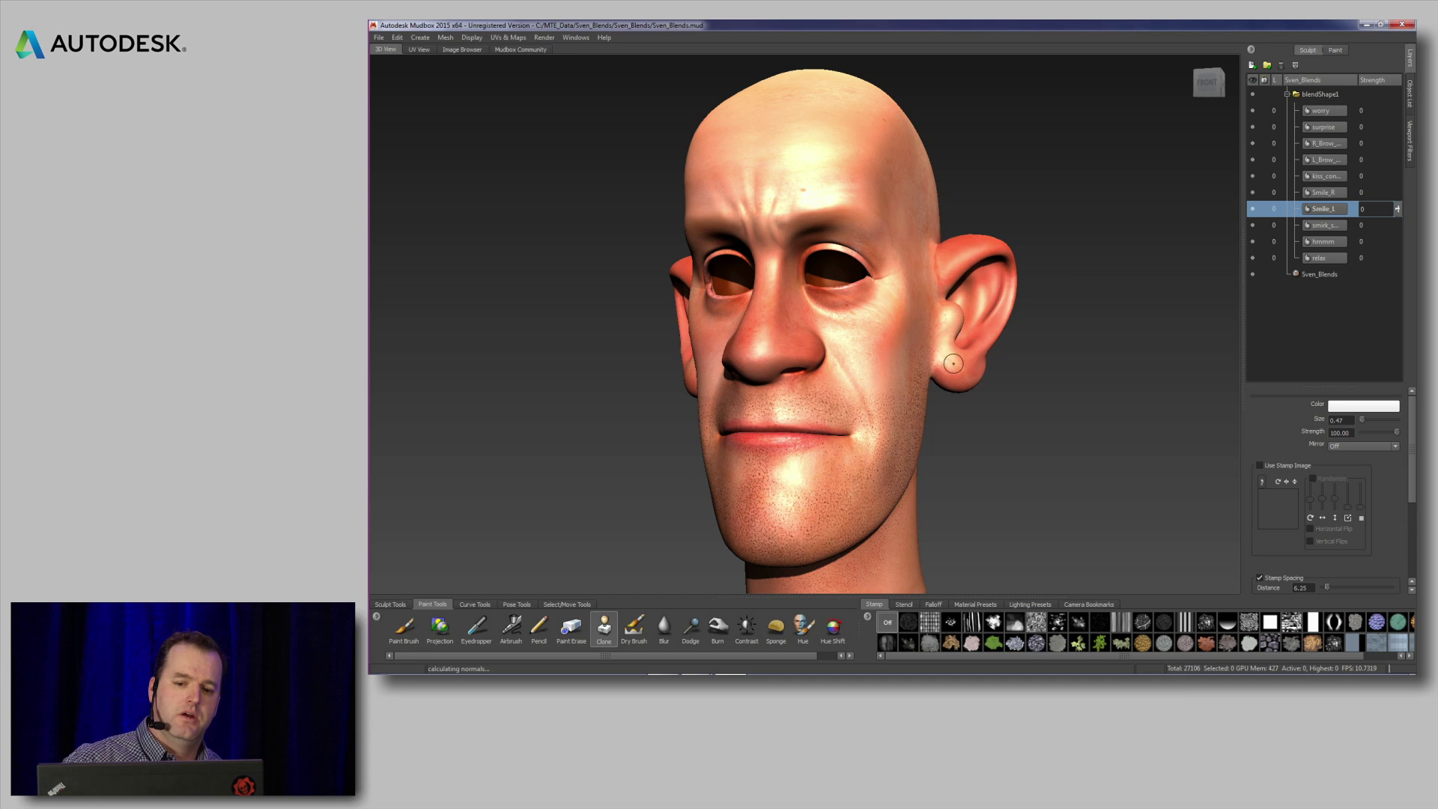
- Switch to the Sven_Blends head in Mudbox, face it from the front and choose the Sculpt tool
scroll(884, 330, "up", 2)
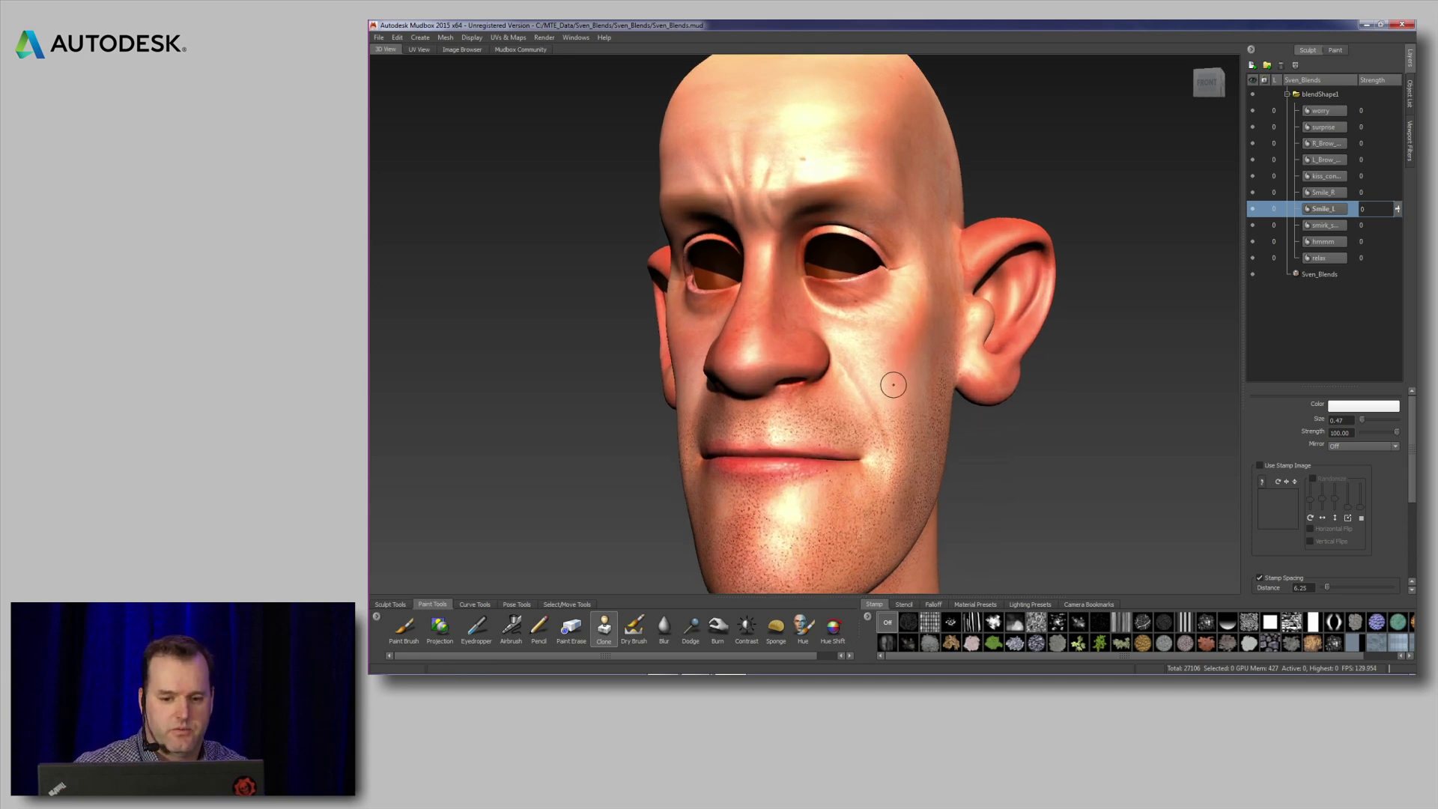
left_click_drag(893, 384, 911, 366, "alt")
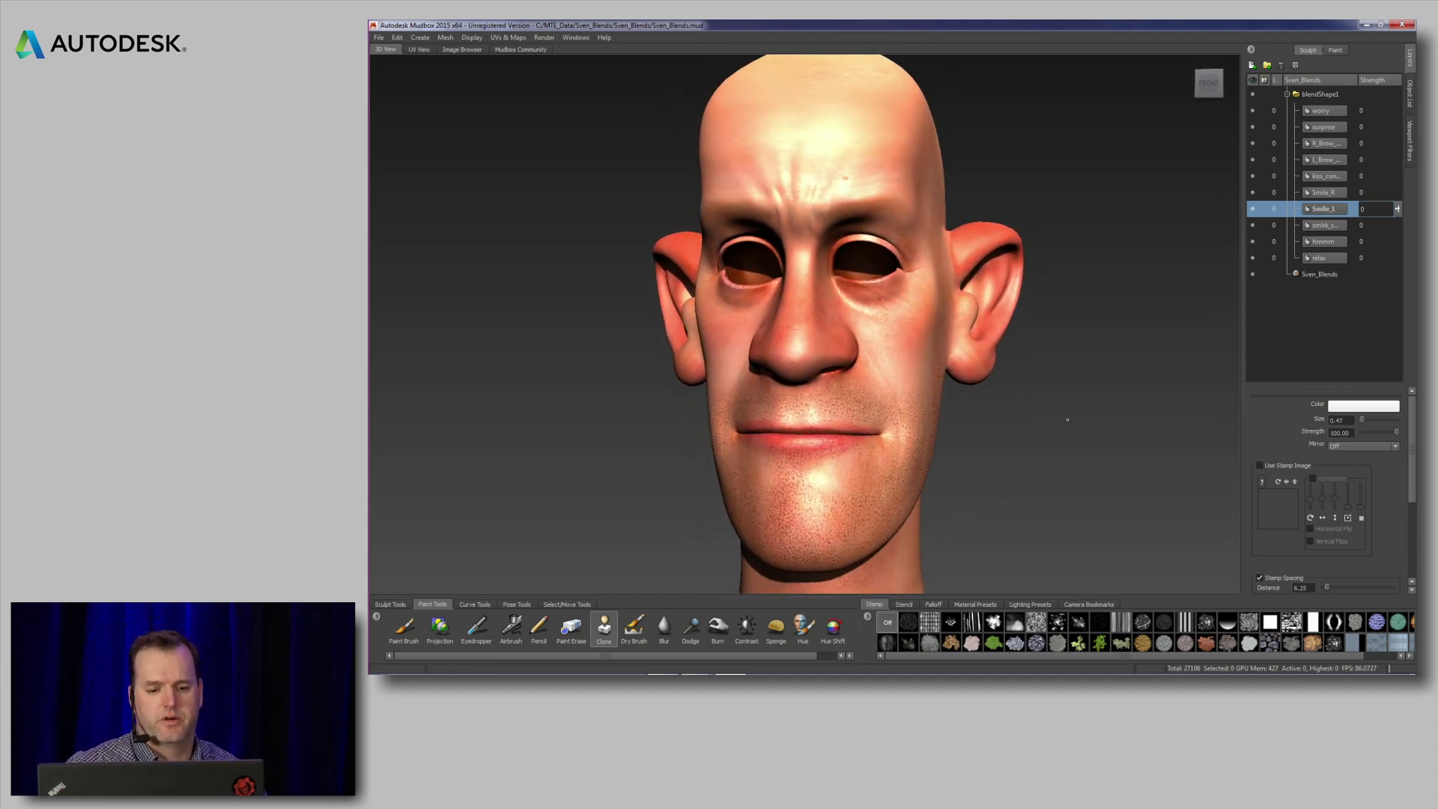
left_click(391, 605)
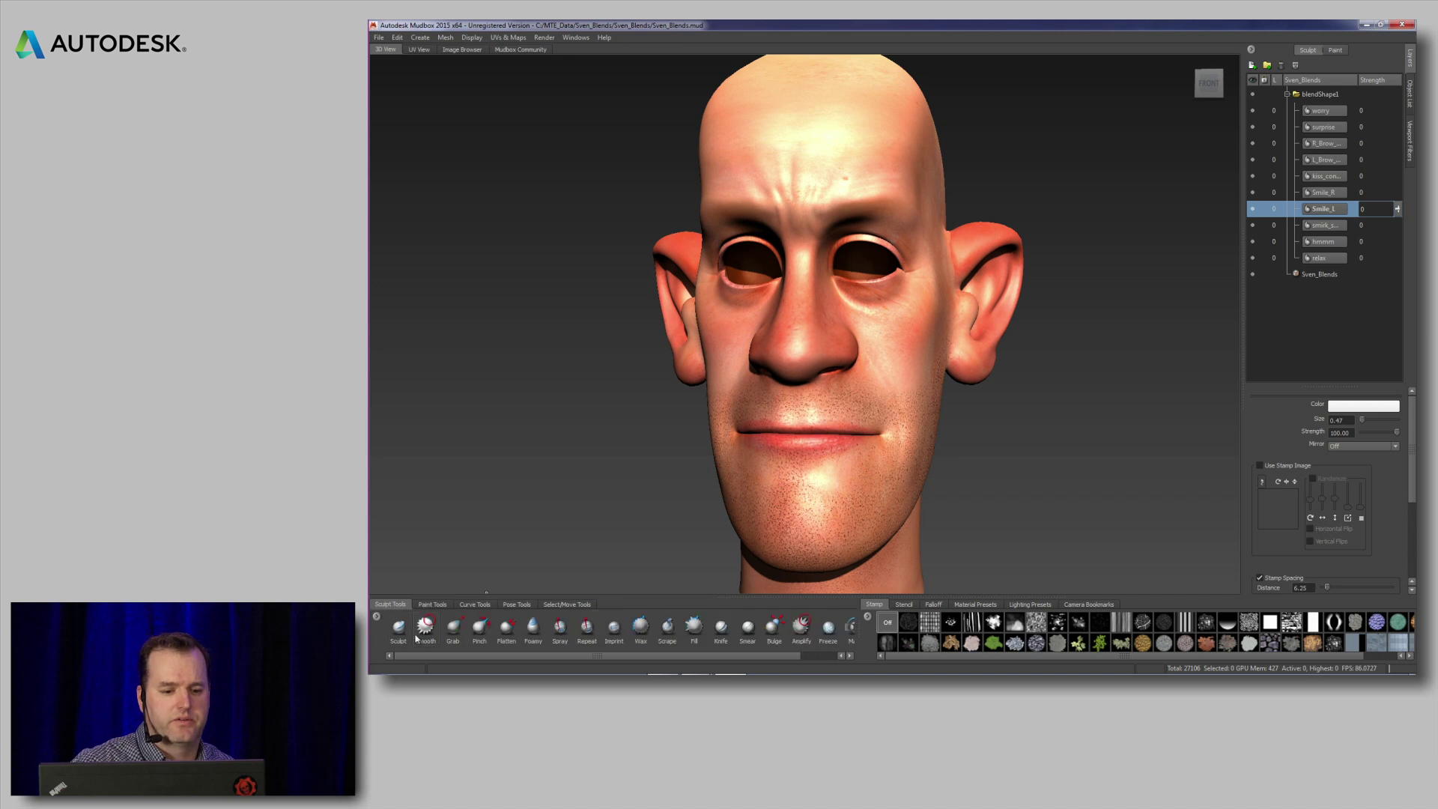
left_click(399, 630)
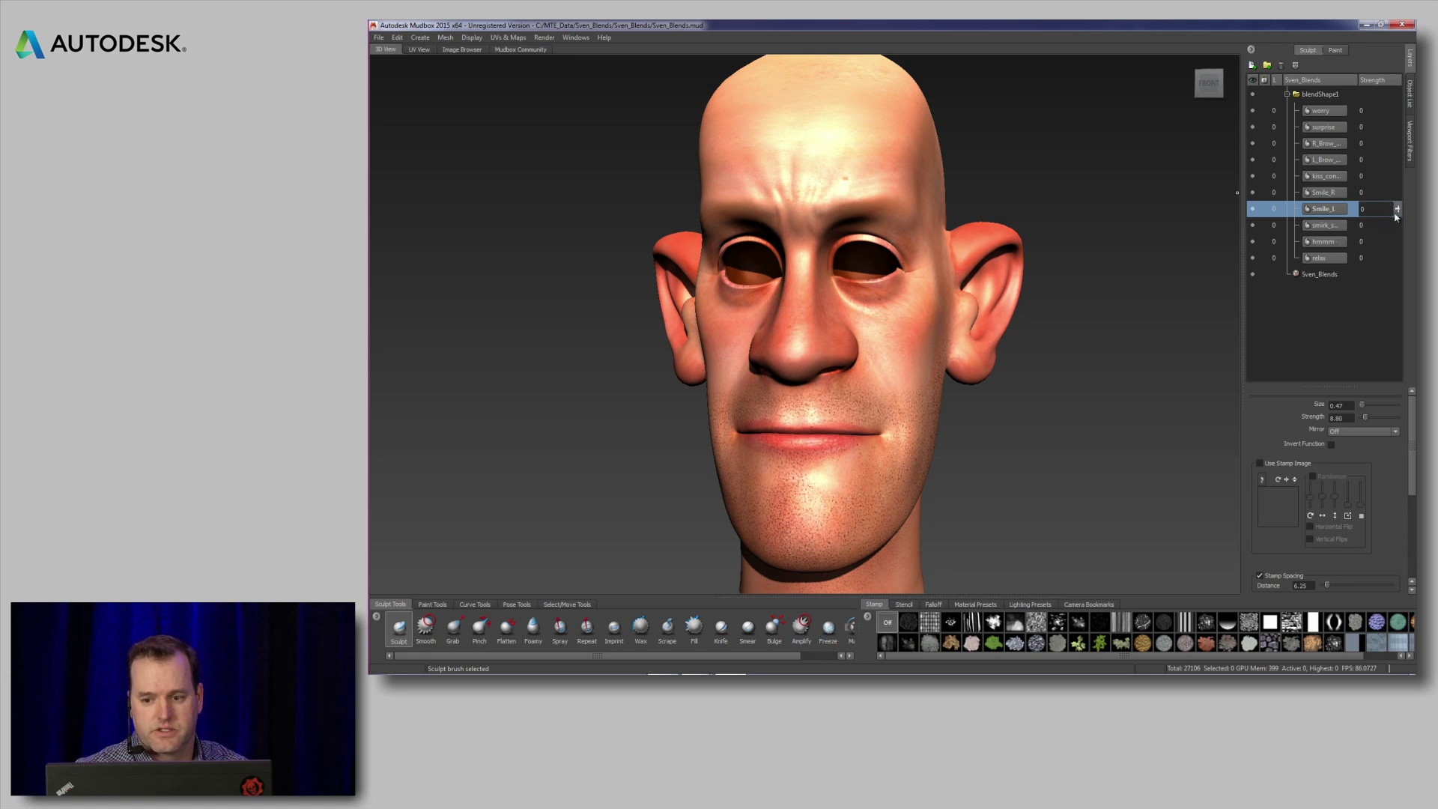
- Set the Smile_L sculpt layer's strength to 100 and duplicate the layer
left_click_drag(1397, 214, 1376, 165)
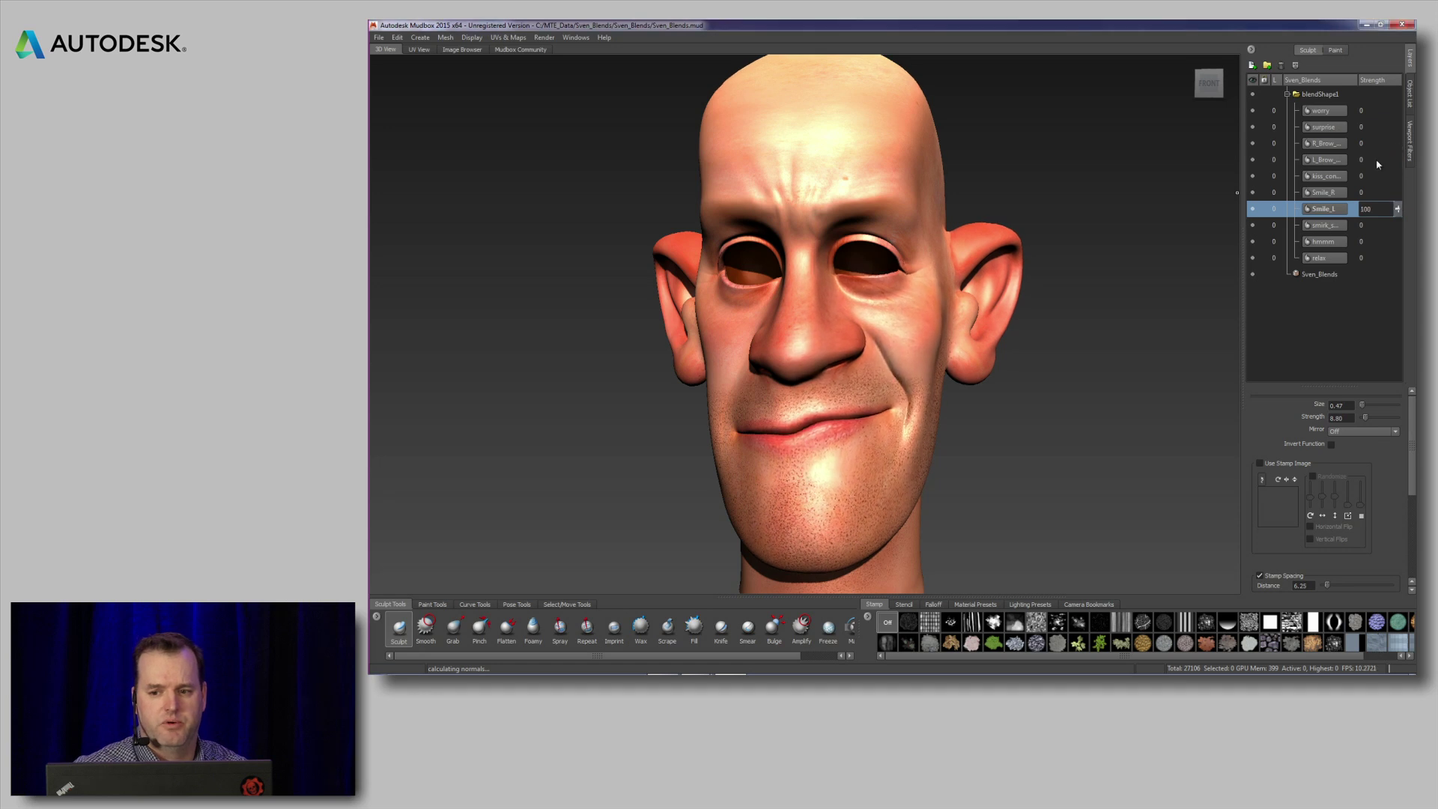
right_click(1322, 214)
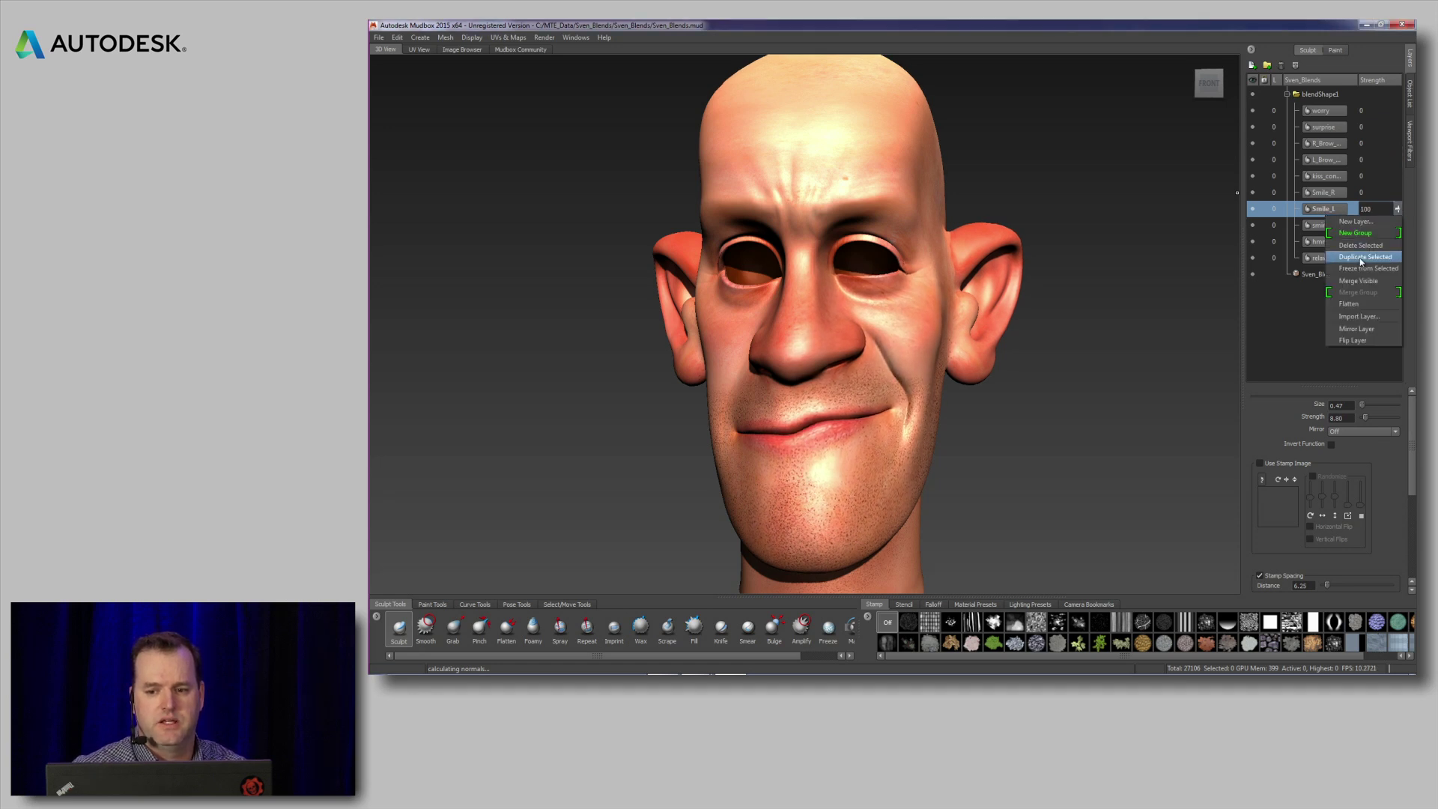
left_click(1360, 257)
- Set the original Smile_L layer's strength to 0 and flip the duplicated layer to the other side of the face
left_click(1331, 227)
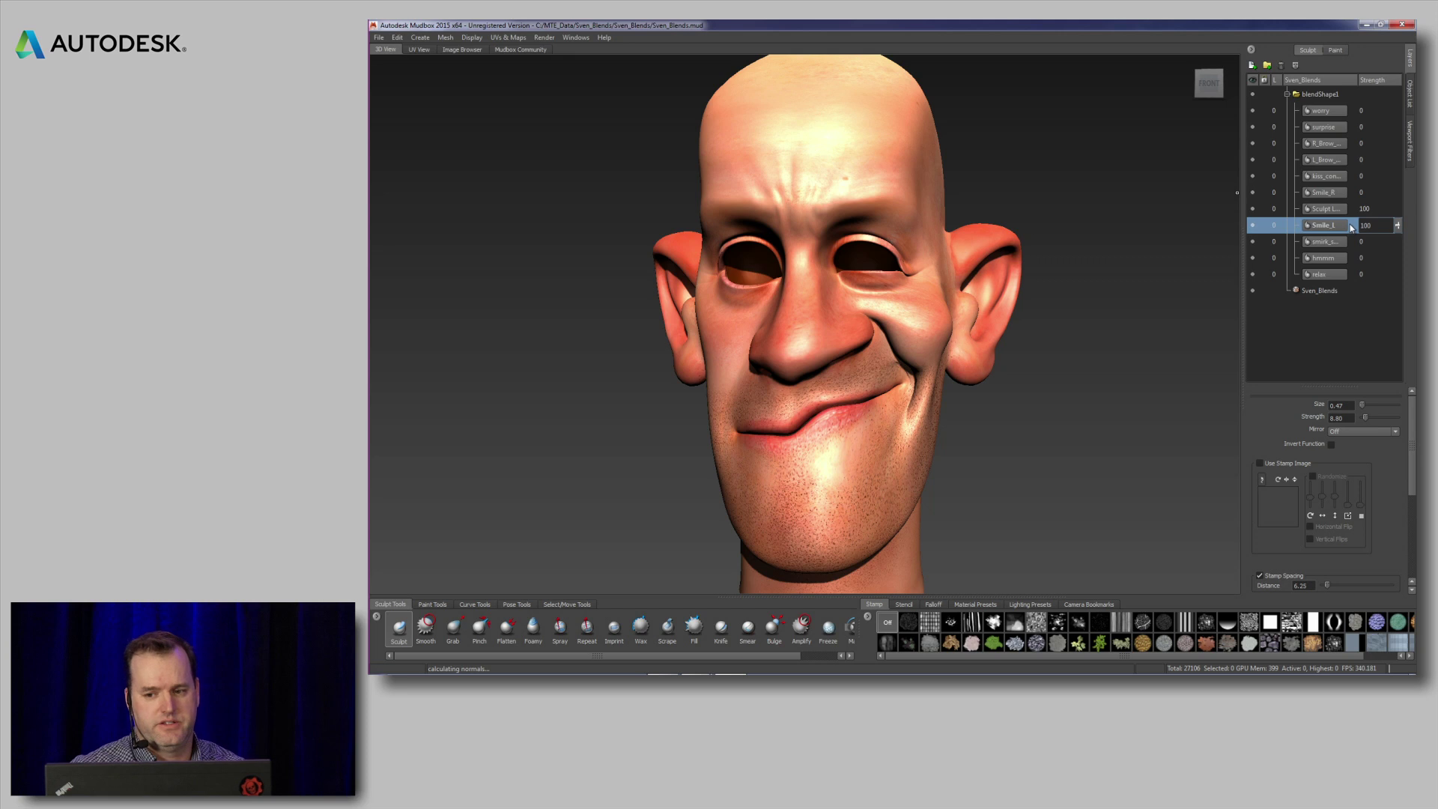
left_click_drag(1397, 225, 1398, 287)
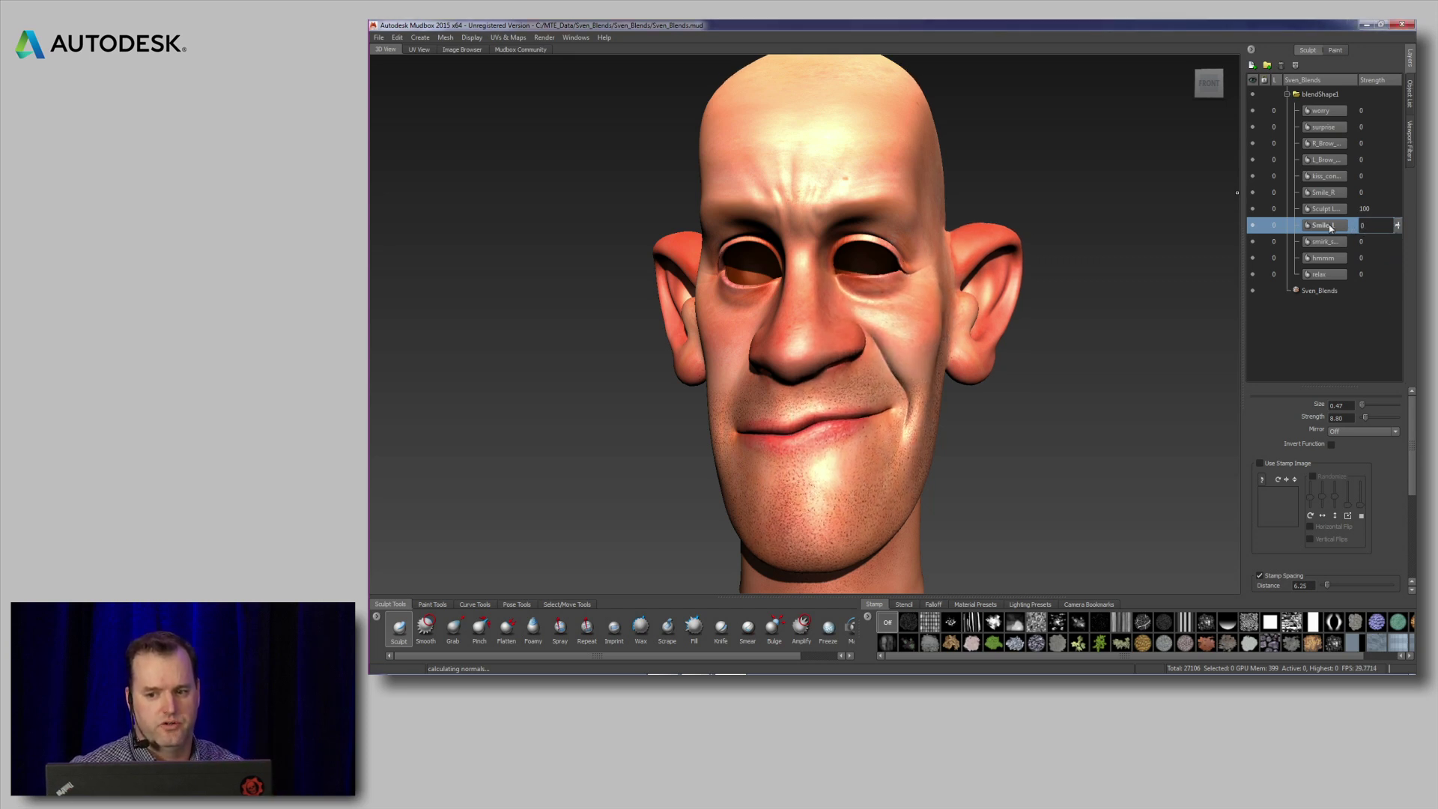
left_click(1324, 213)
right_click(1331, 213)
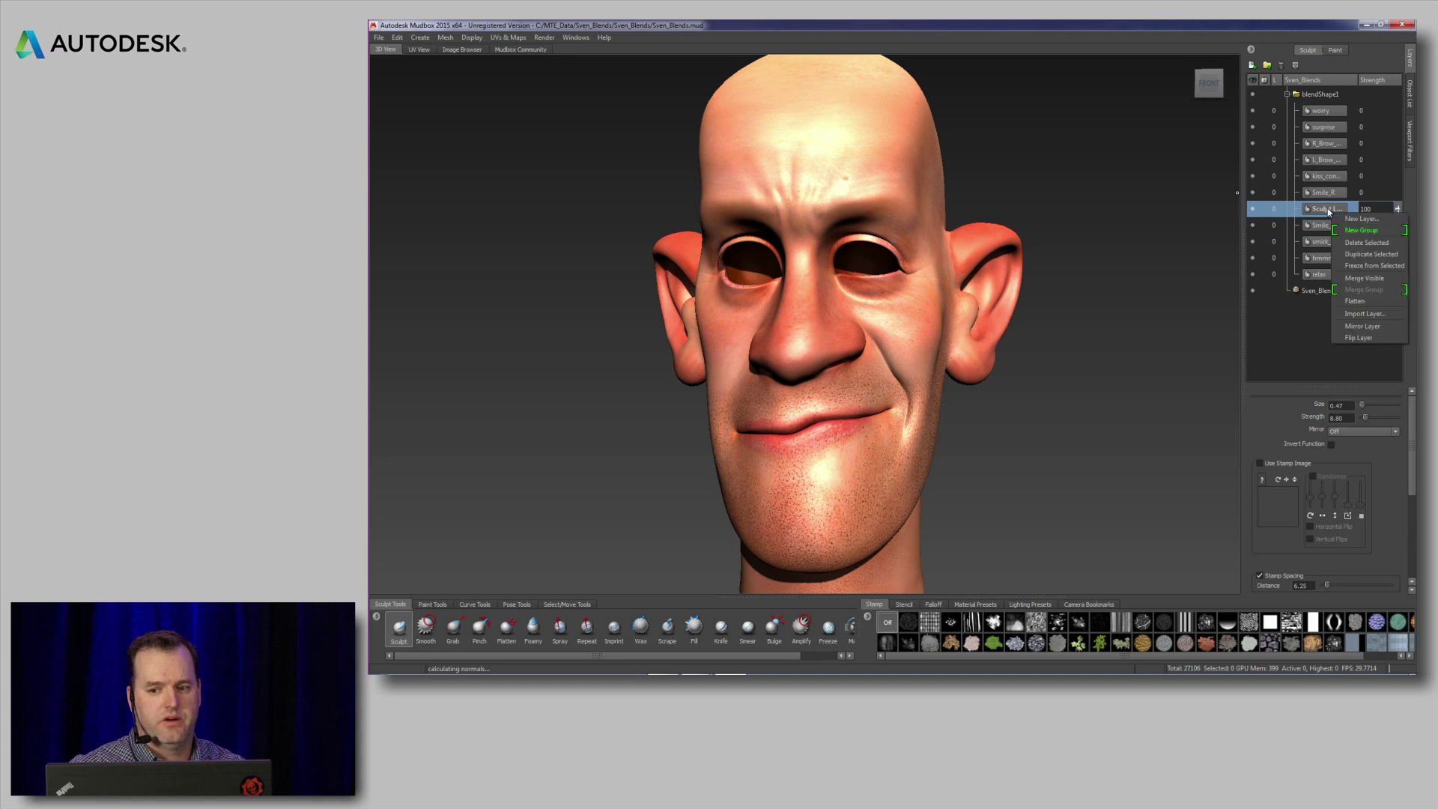
left_click(1362, 338)
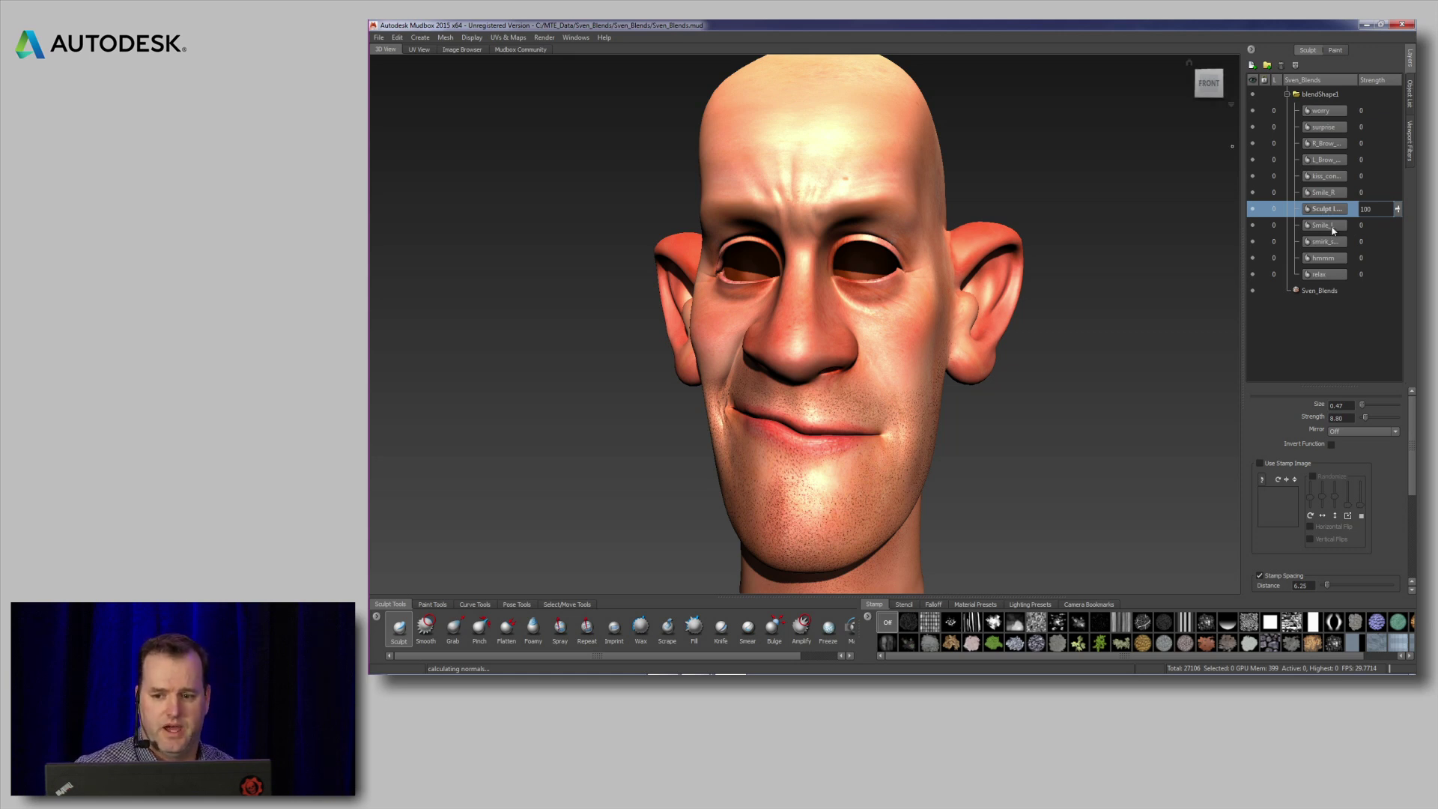
- Set the Smile_L layer's strength to 100 to combine it with the flipped copy
left_click(1394, 225)
left_click_drag(1397, 224, 1397, 225)
- Set the strength of both the flipped copy and the Smile_L layer to 0
left_click(1324, 210)
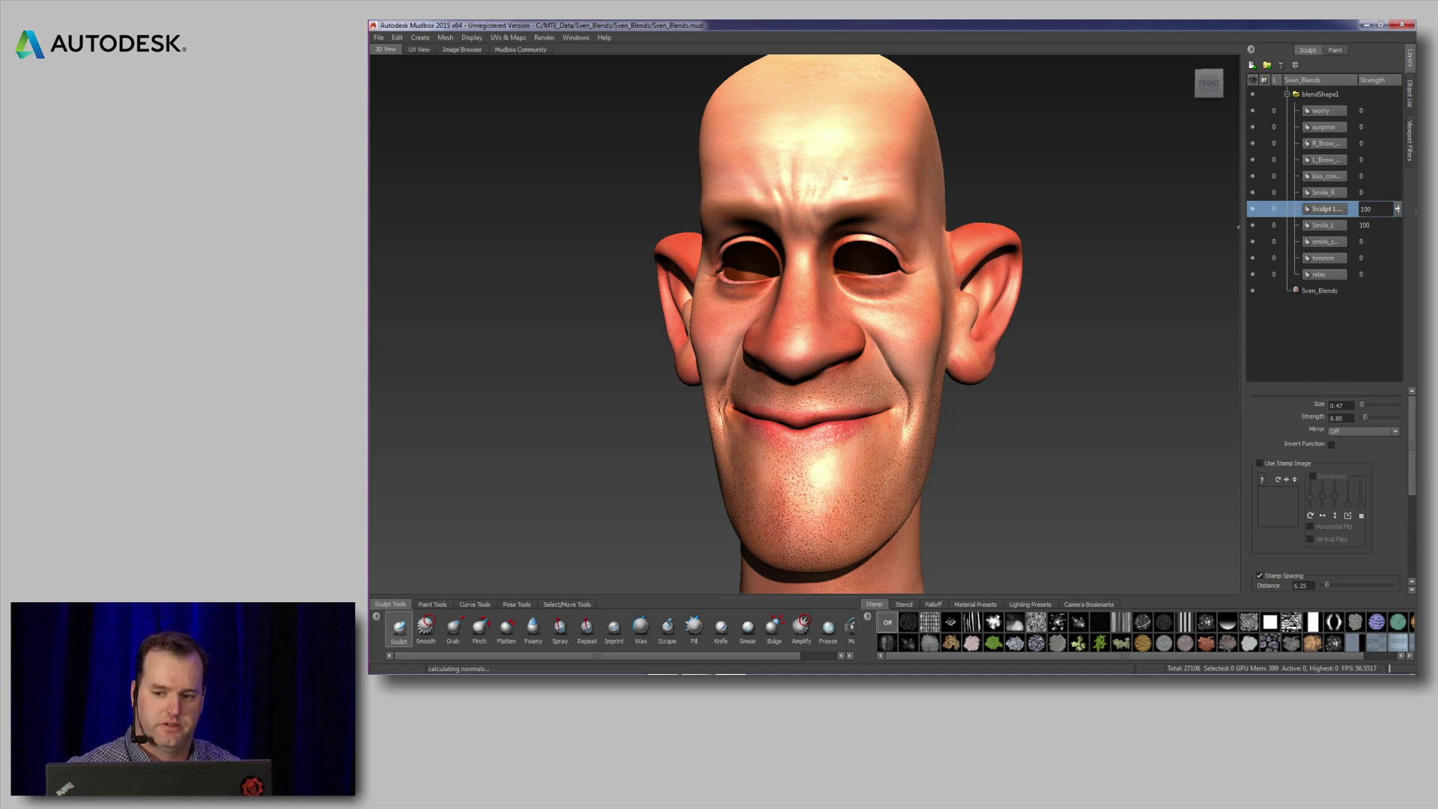
left_click_drag(1397, 209, 1399, 279)
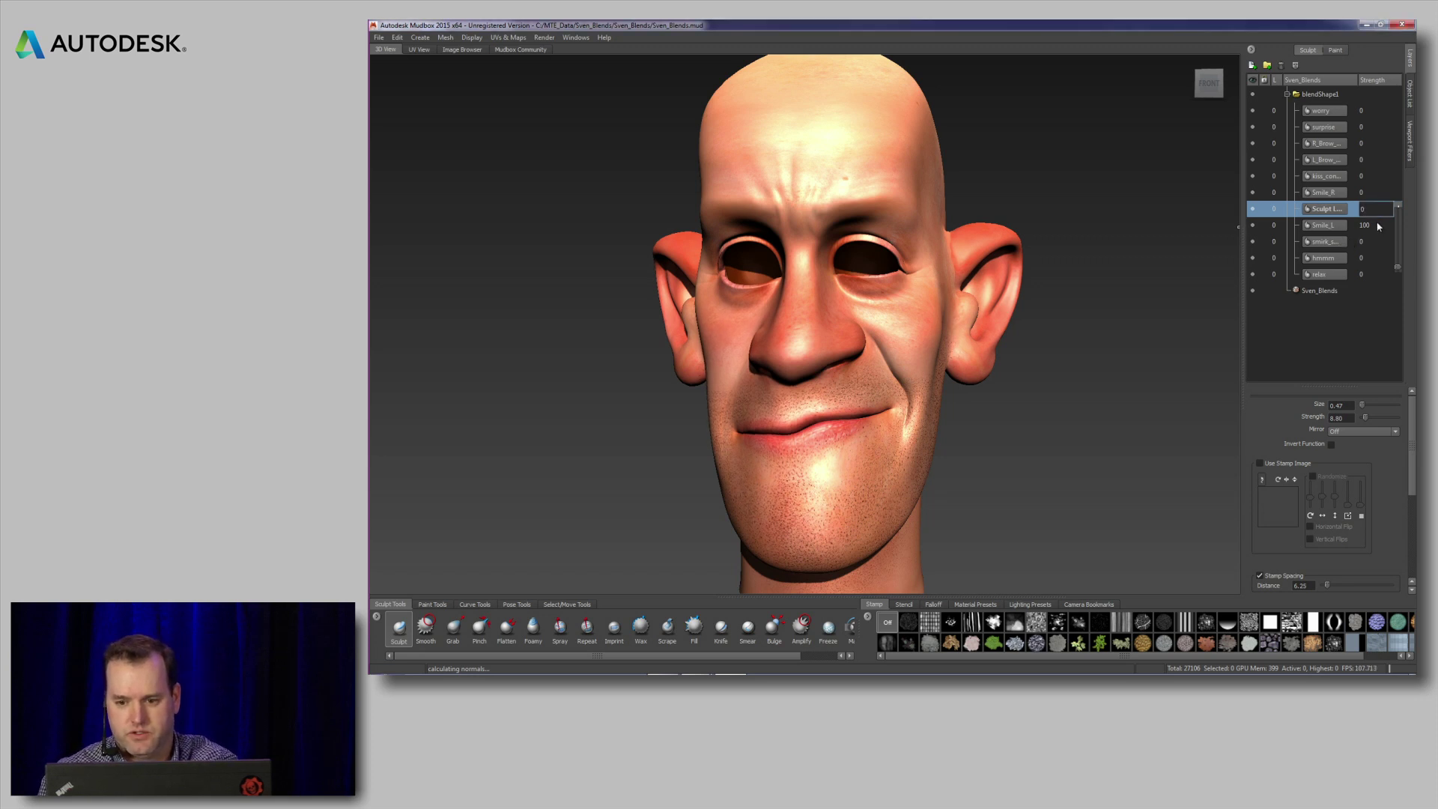
key("Tab")
type("0")
key("Return")
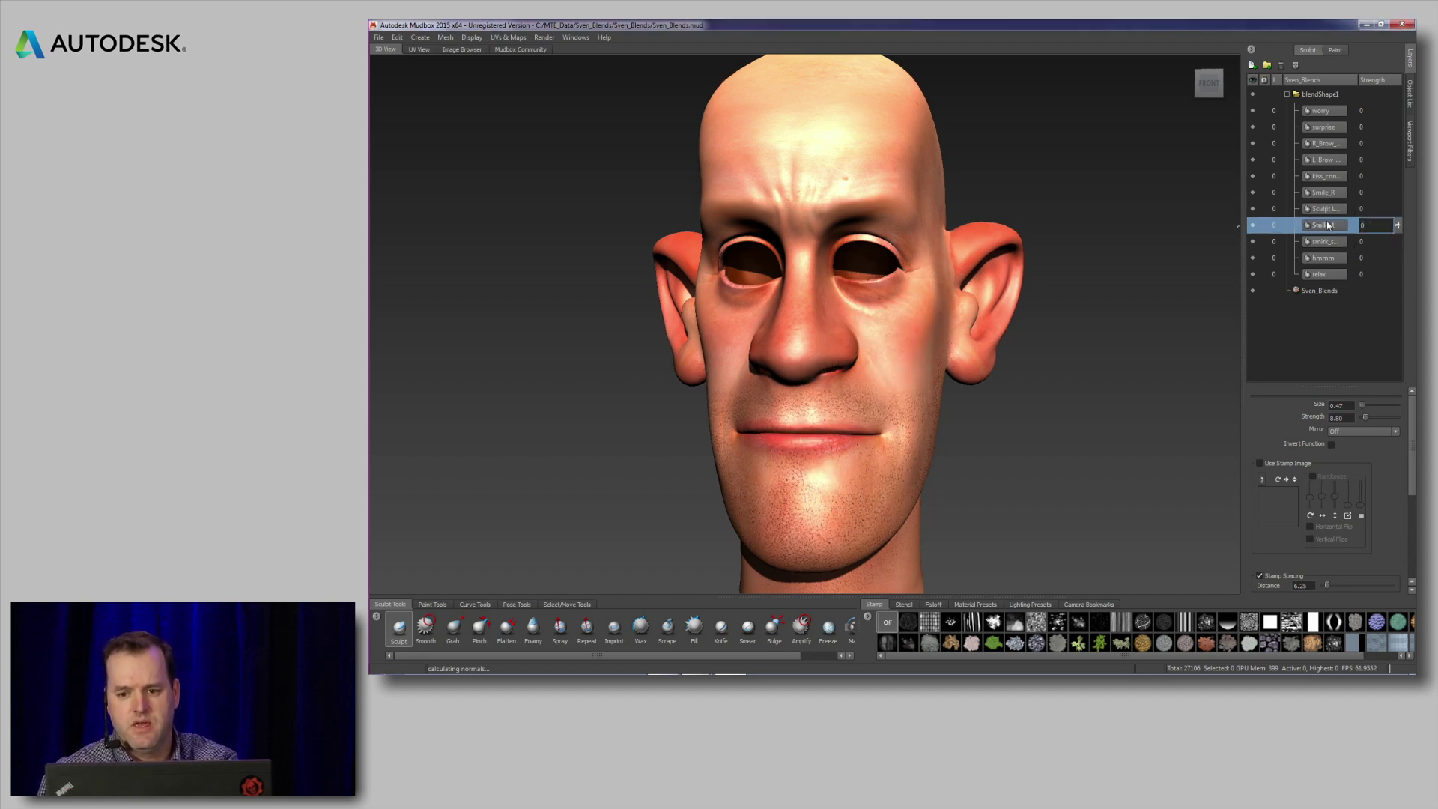
- Select the blendShape1 layer group and the Sven head model
left_click(1316, 96)
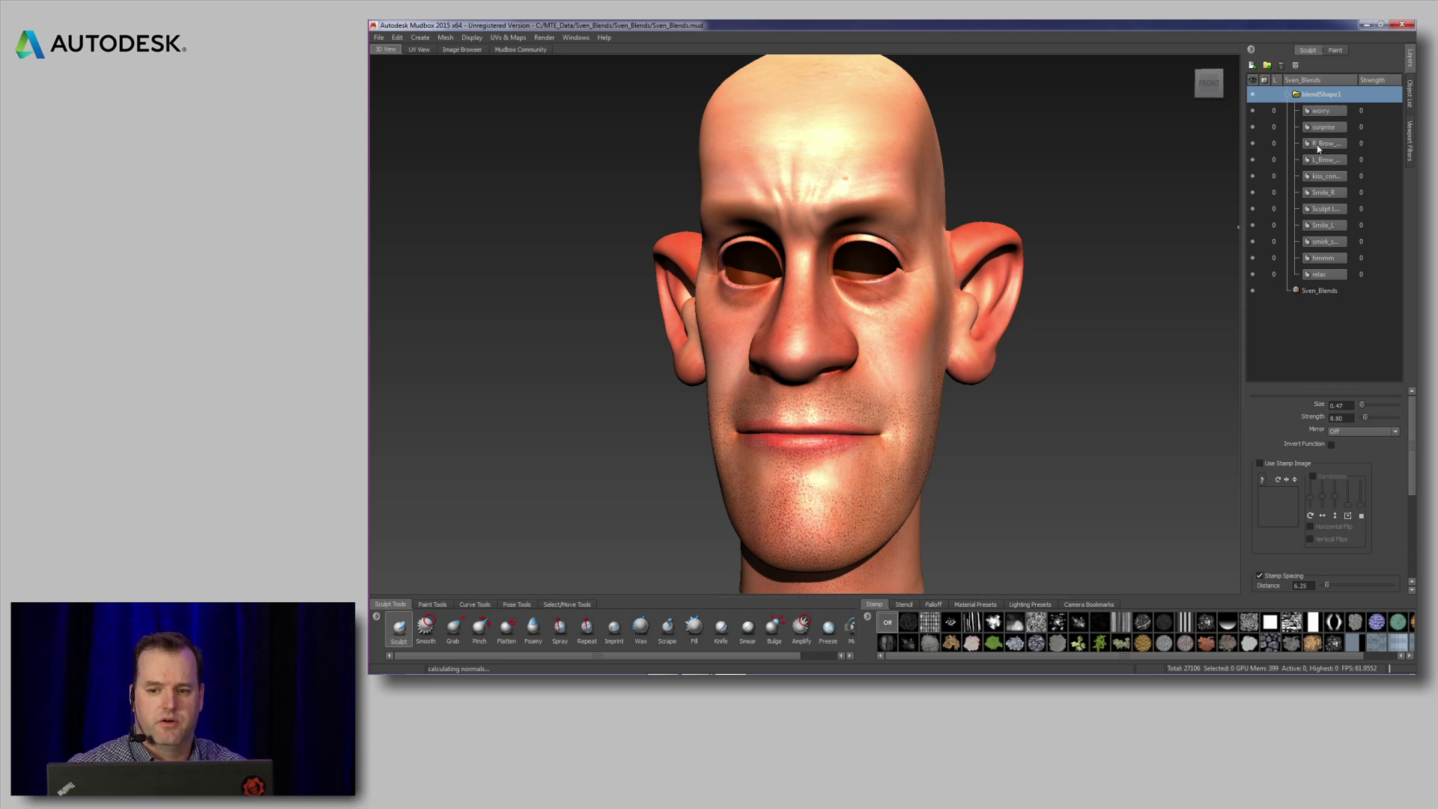
right_click(861, 326)
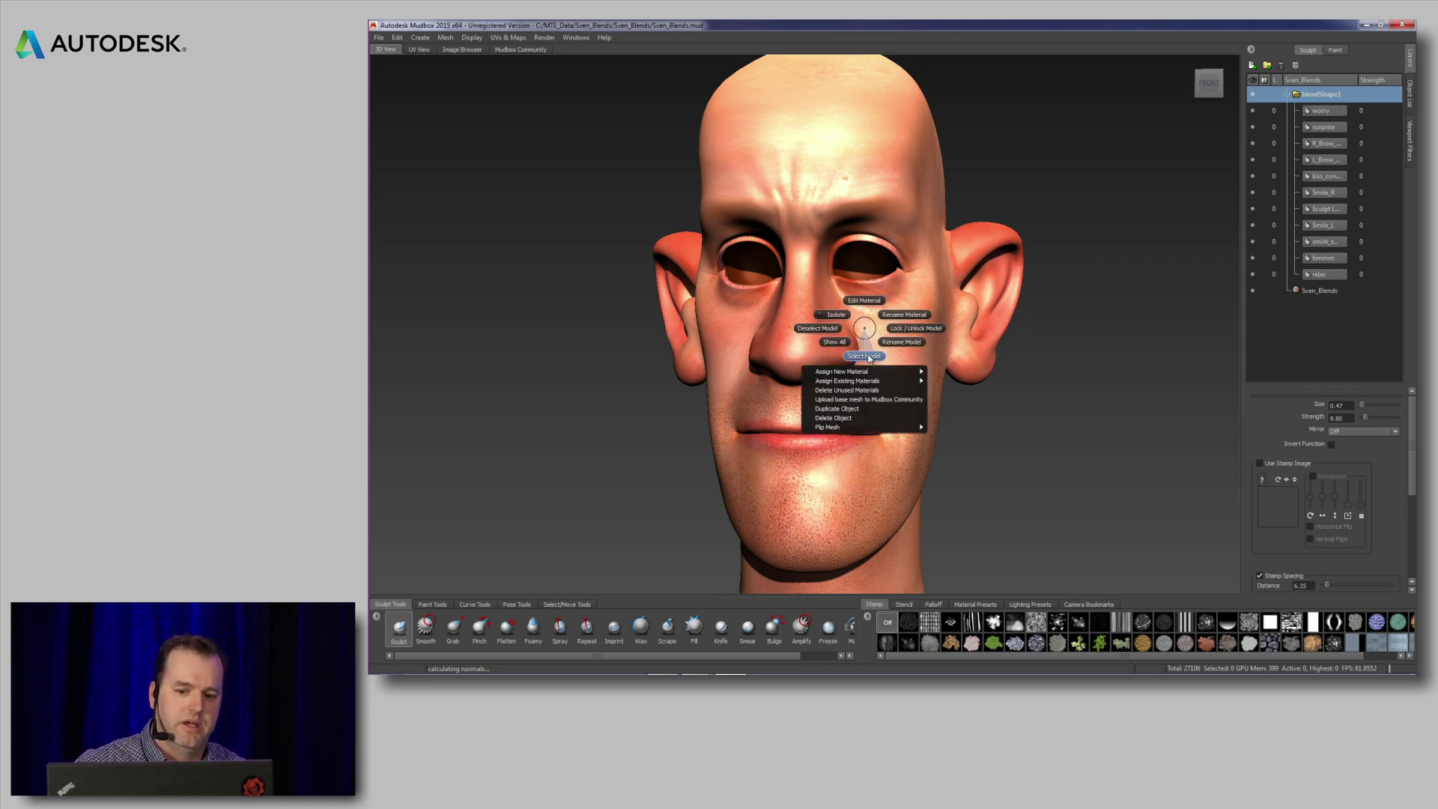
left_click(873, 360)
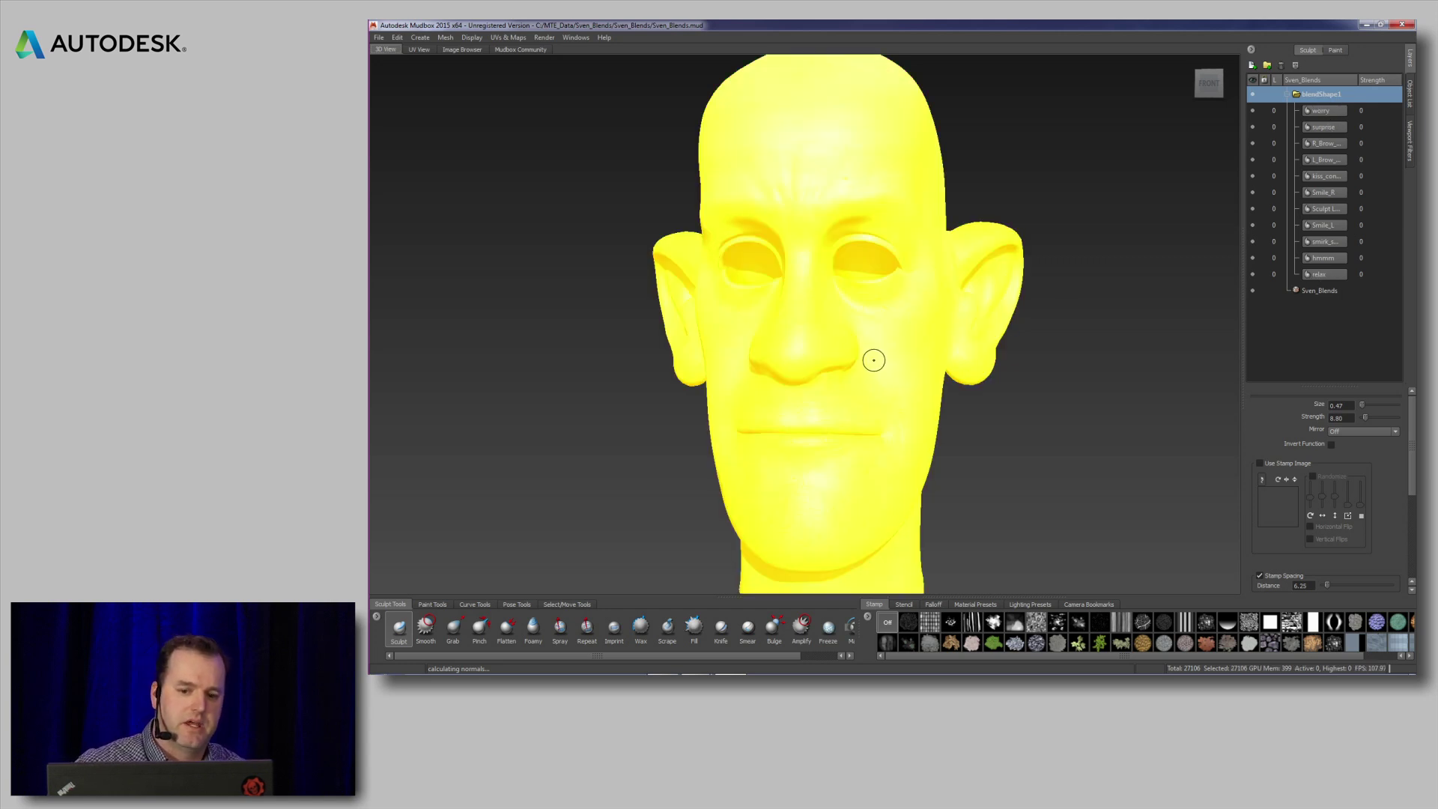
- Set the Maya send preferences to export sculpt layer groups on the current mesh level as Maya blendshapes
left_click(379, 39)
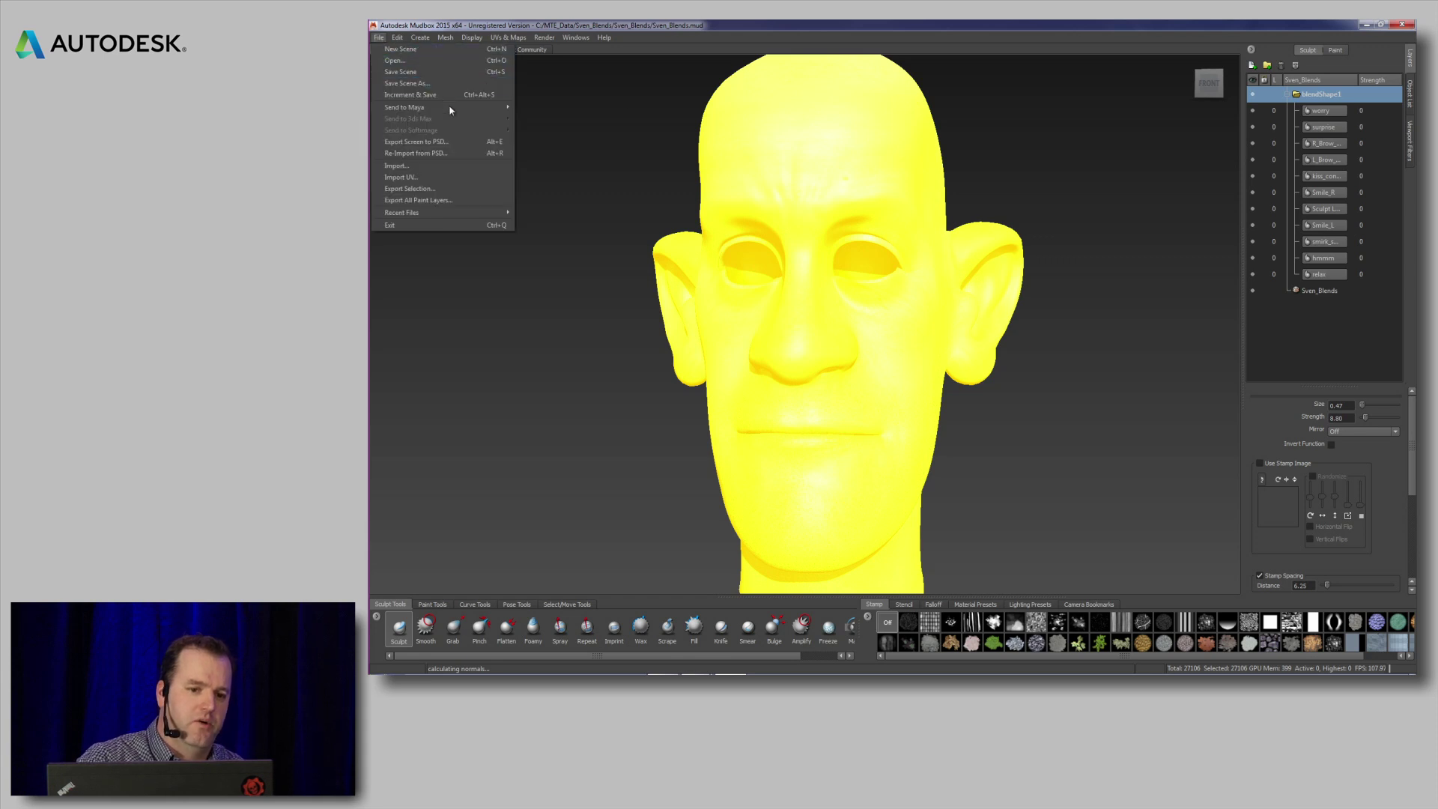
mouse_move(440, 111)
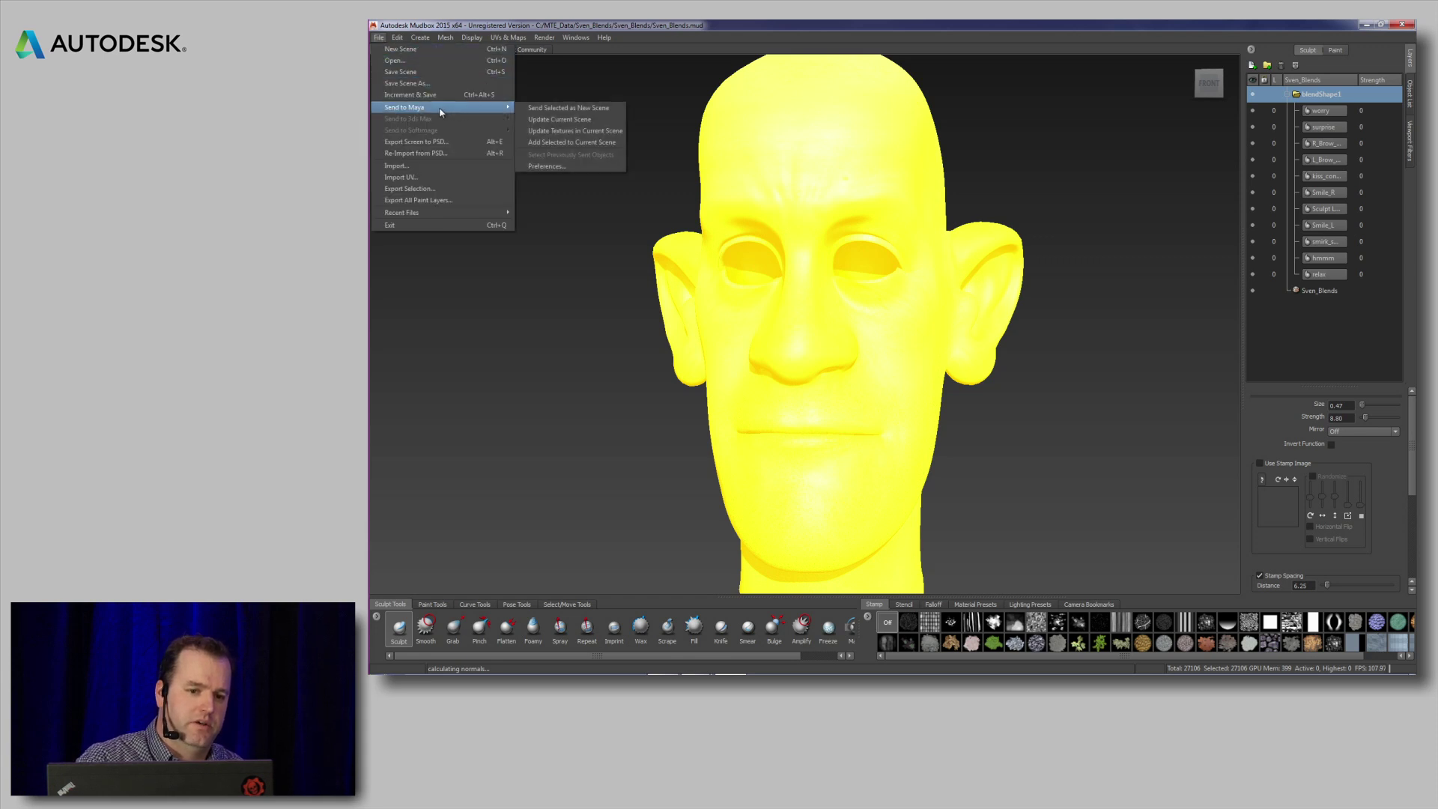
left_click(575, 166)
left_click_drag(875, 286, 938, 286)
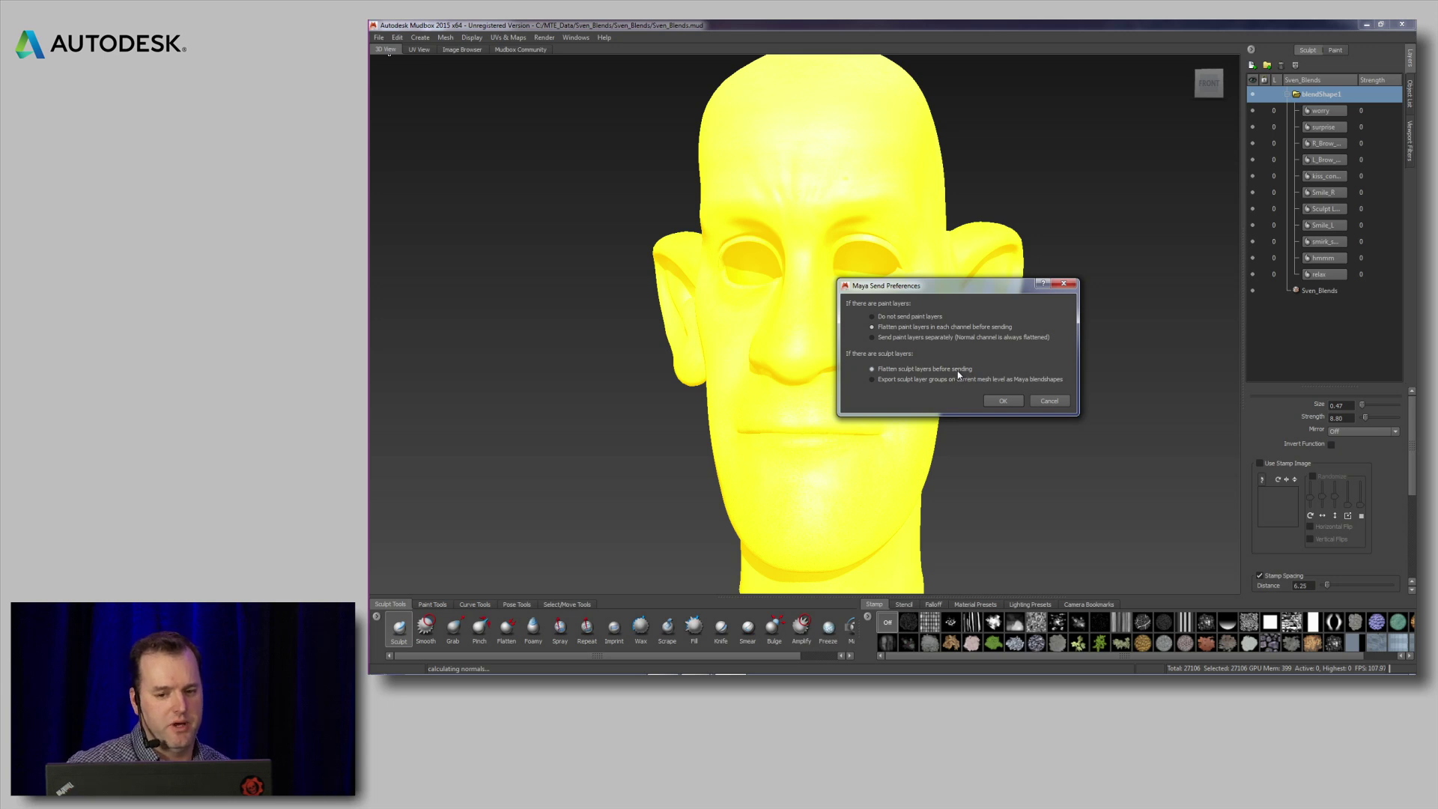
left_click(874, 379)
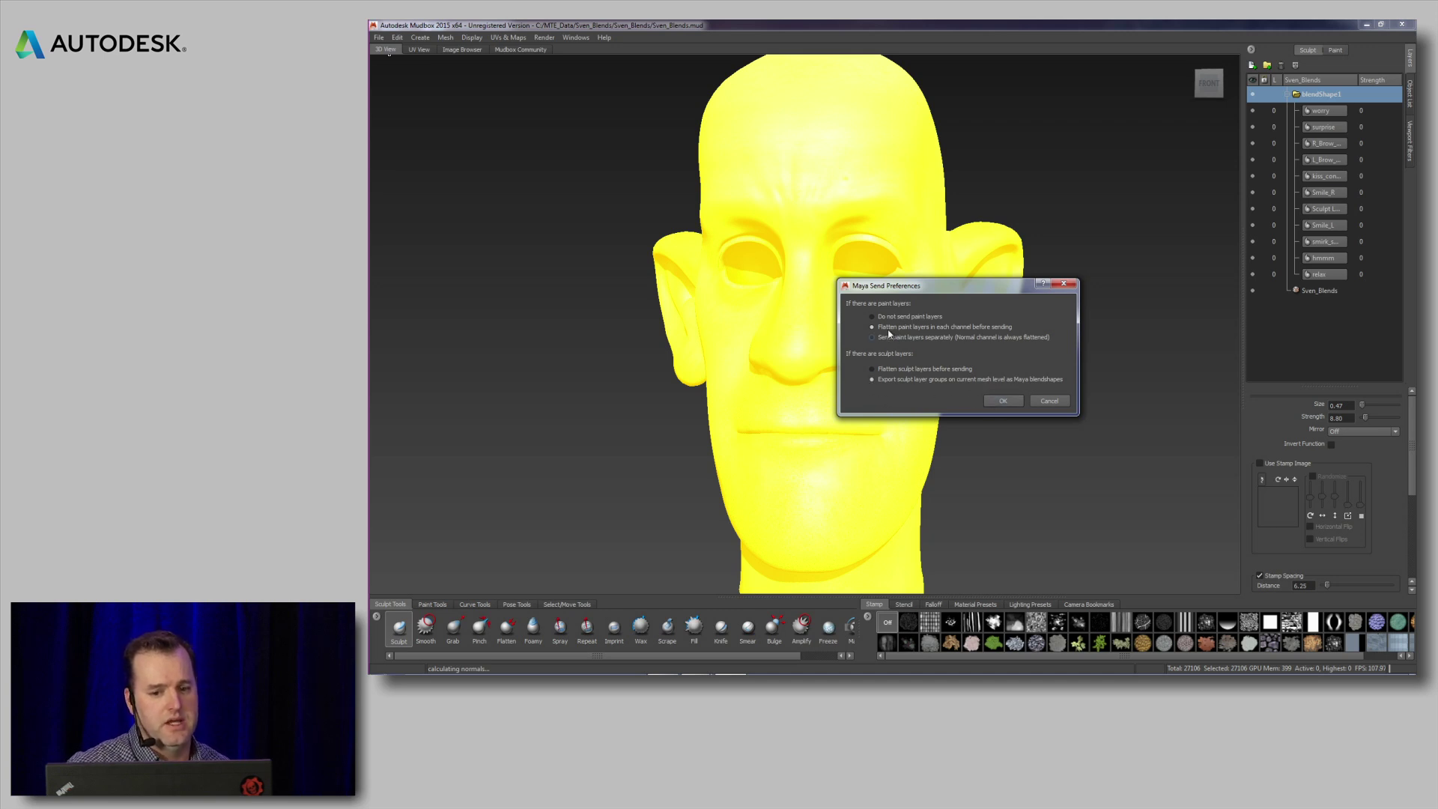
left_click(1003, 400)
- Send the selected head to Maya as a new scene, accepting the default texture paths
left_click(379, 38)
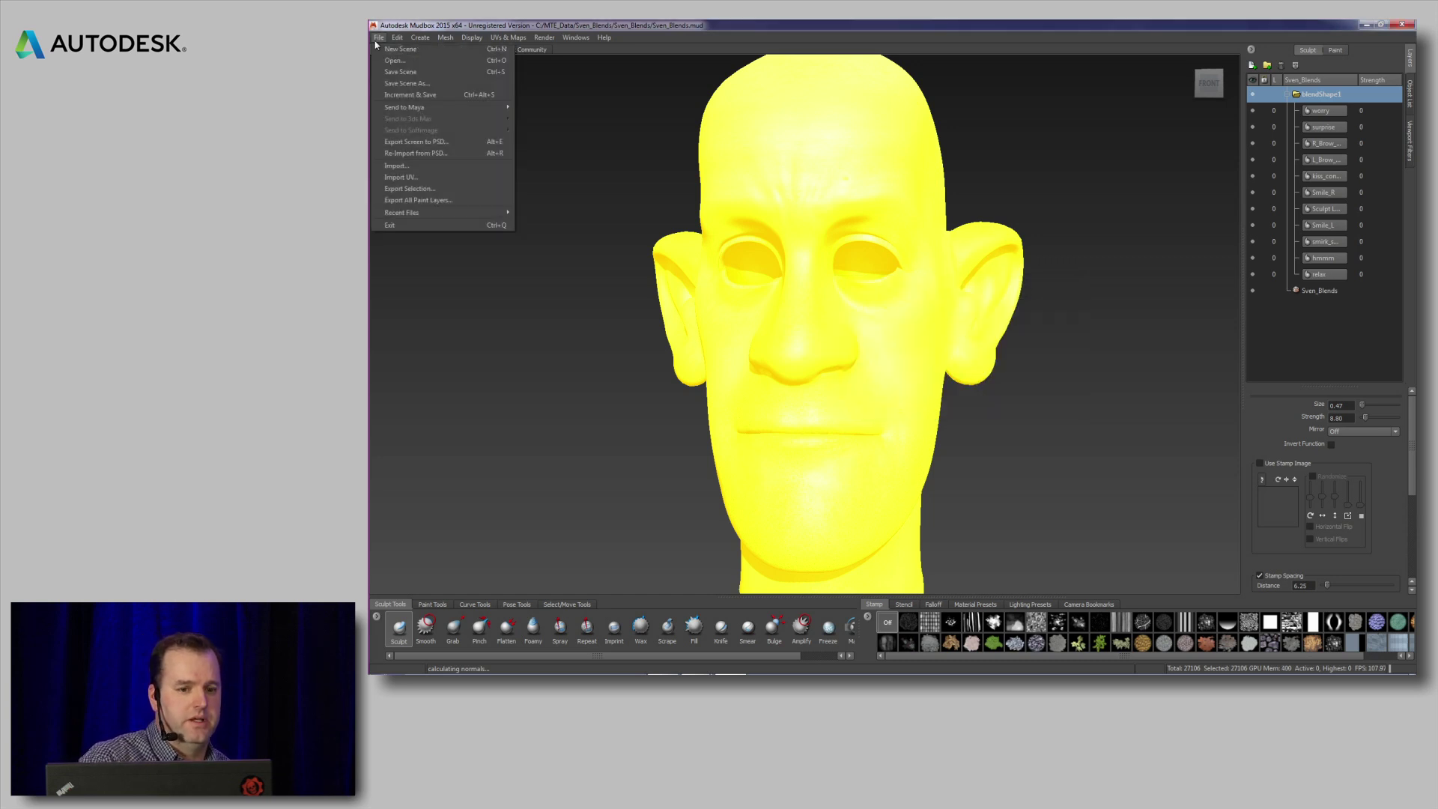
mouse_move(434, 111)
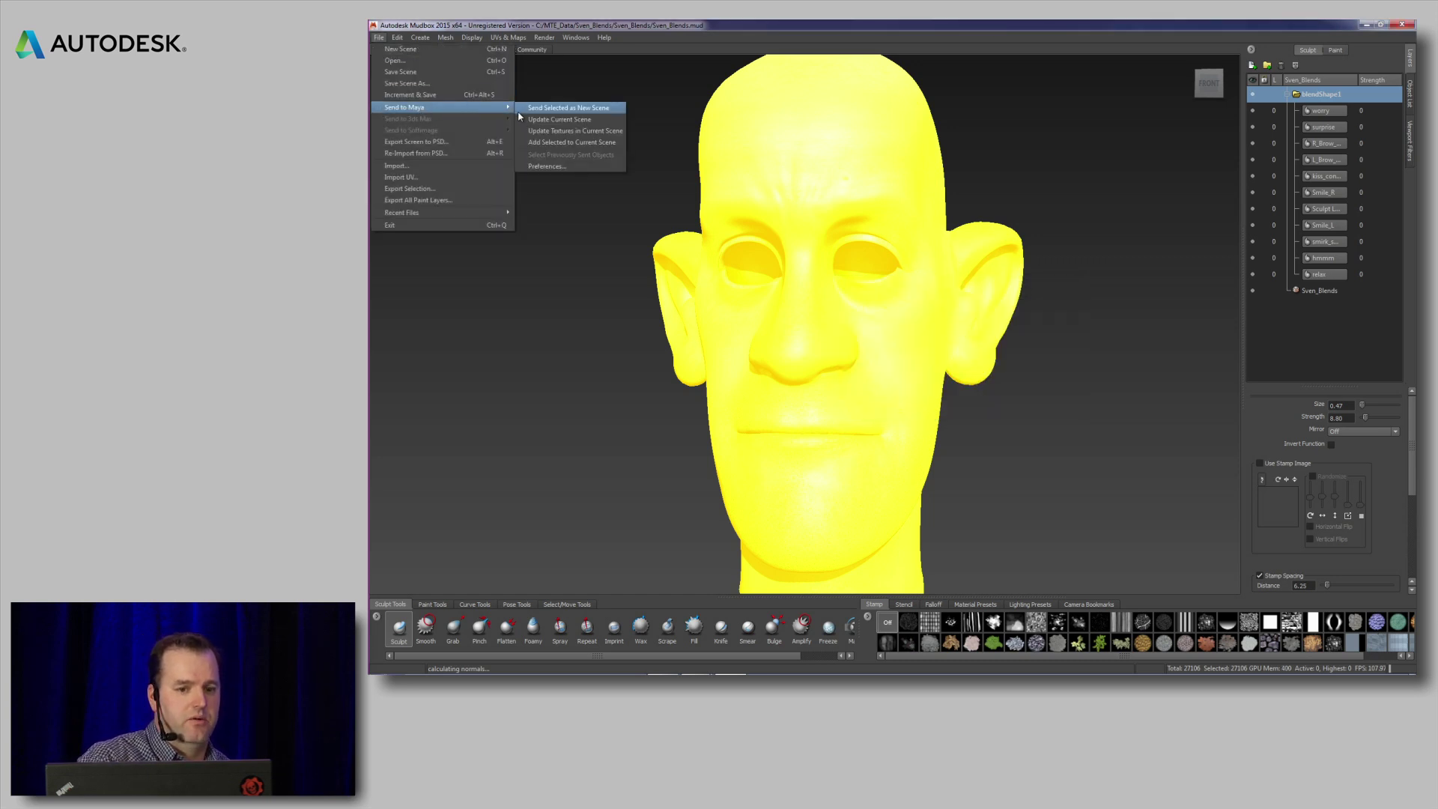
left_click(575, 109)
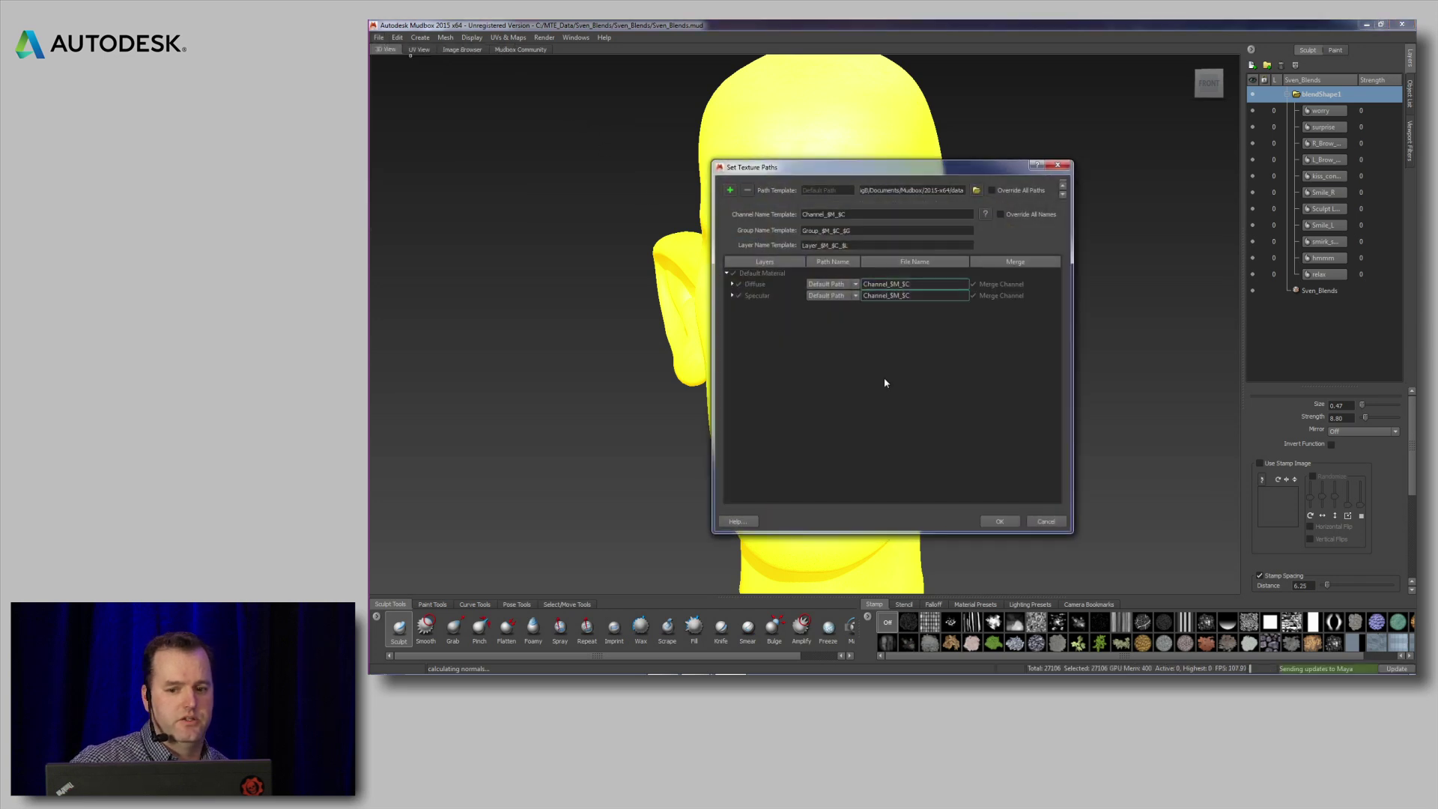
mouse_move(803, 172)
left_mouse_down()
mouse_move(839, 176)
mouse_move(818, 175)
left_mouse_up()
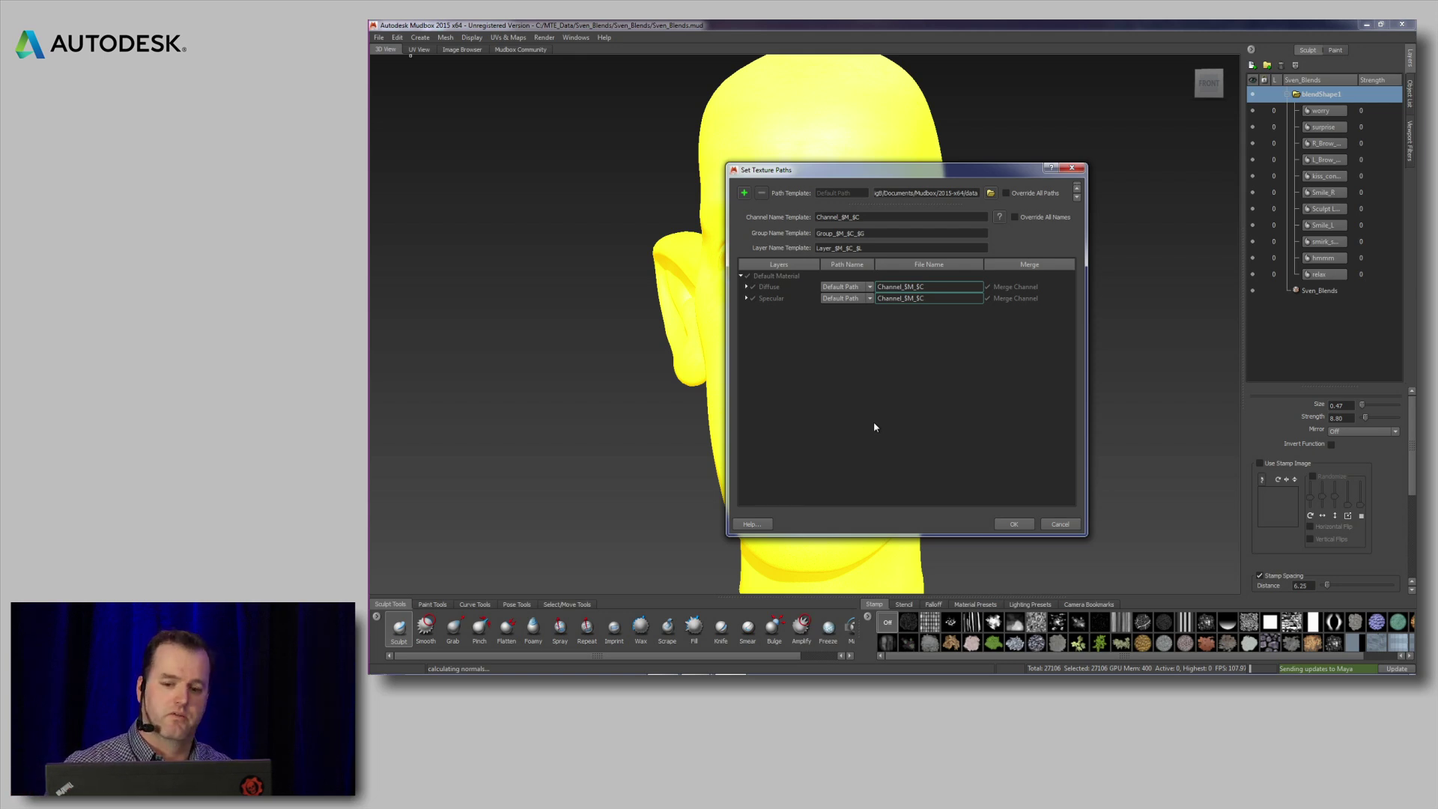
left_click(1014, 525)
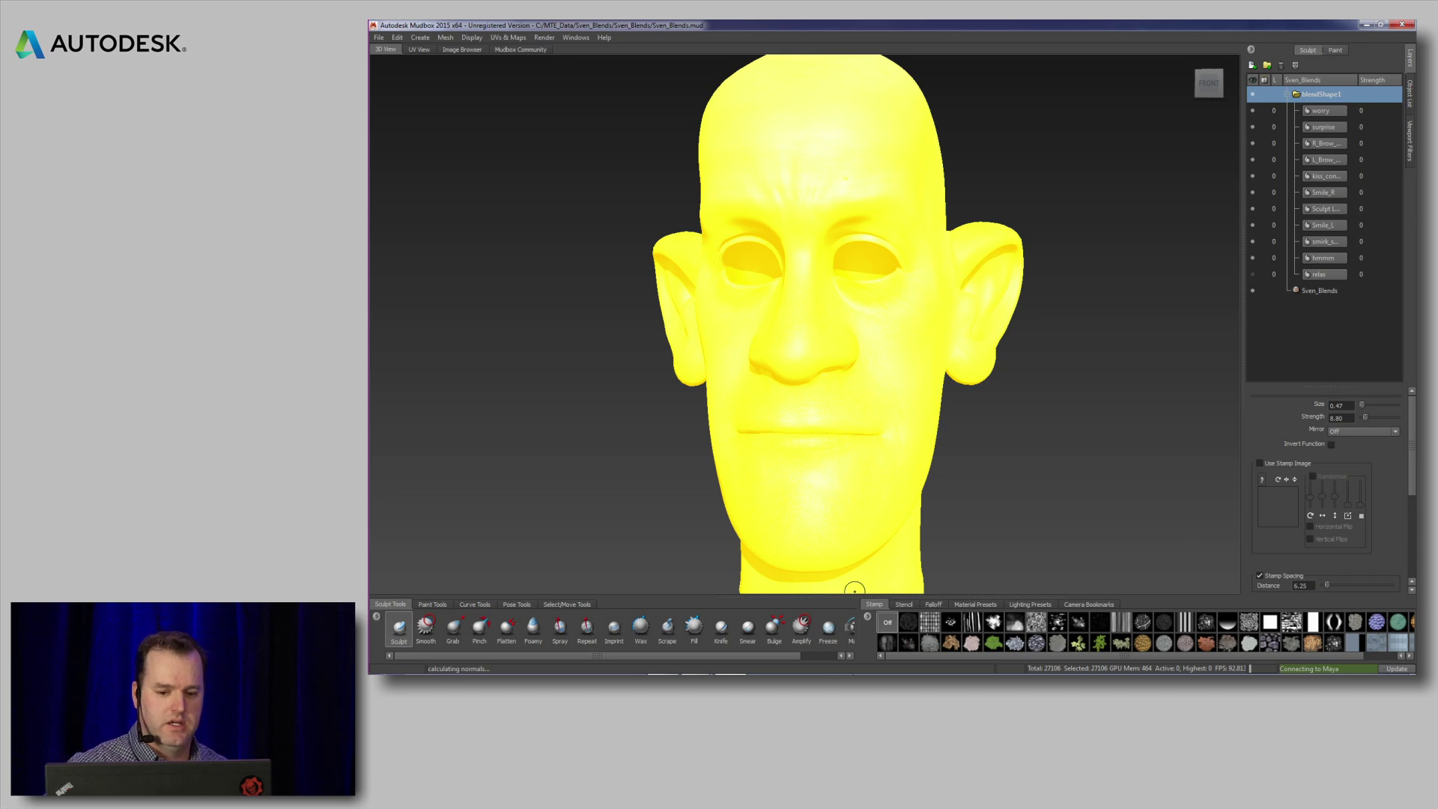
- Switch to Maya and display the received head with its textures in the perspective view
mouse_move(702, 669)
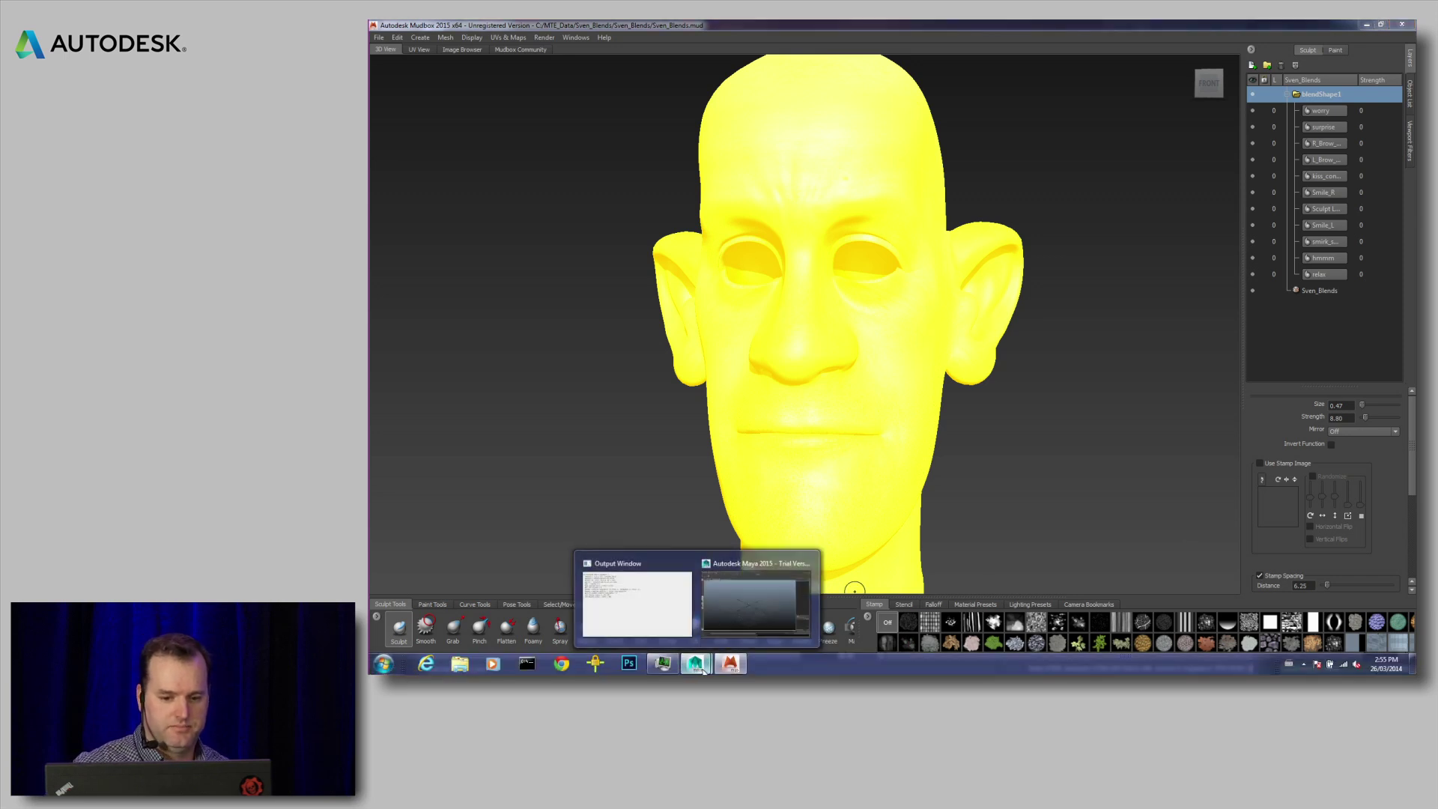
left_click(753, 622)
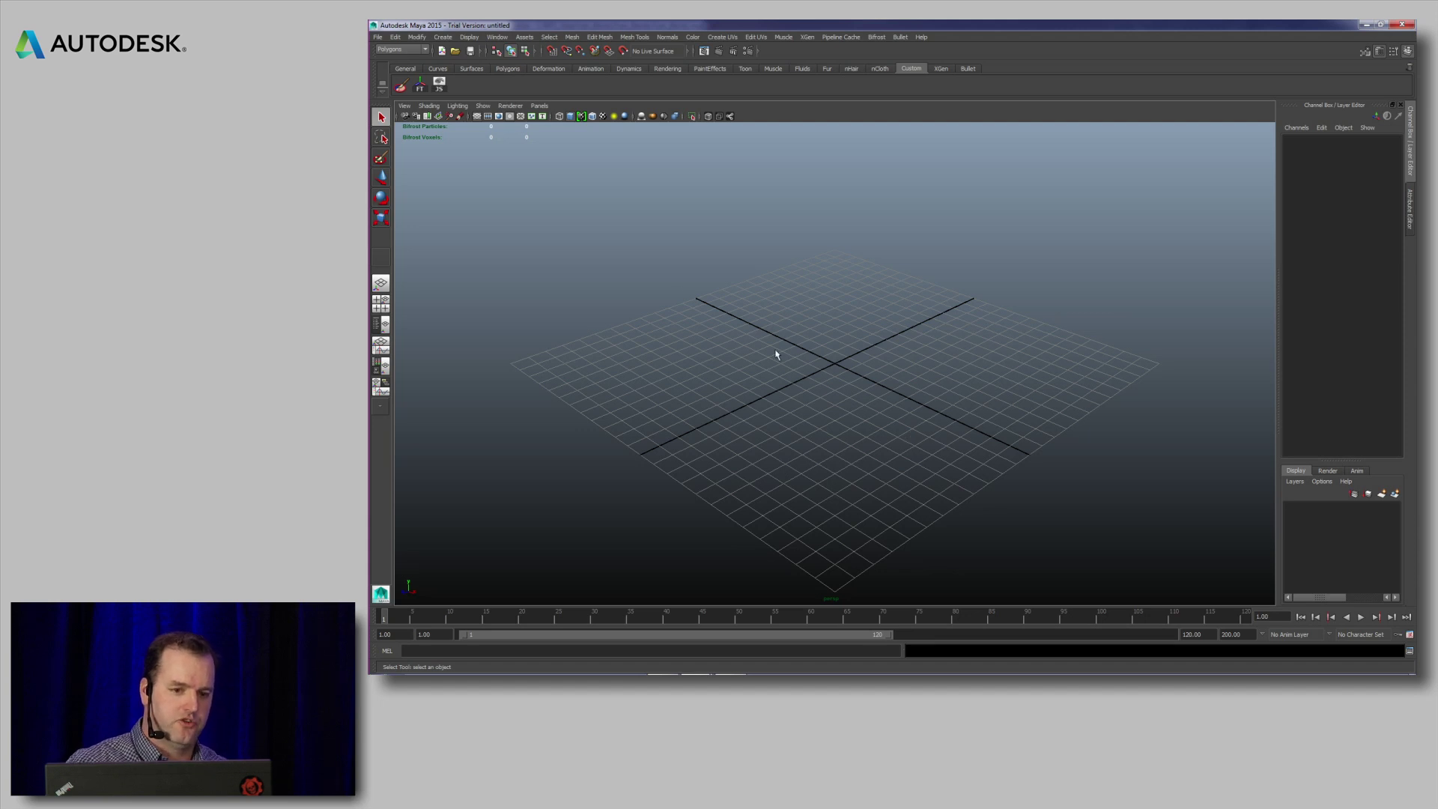
left_click(379, 38)
left_click(379, 37)
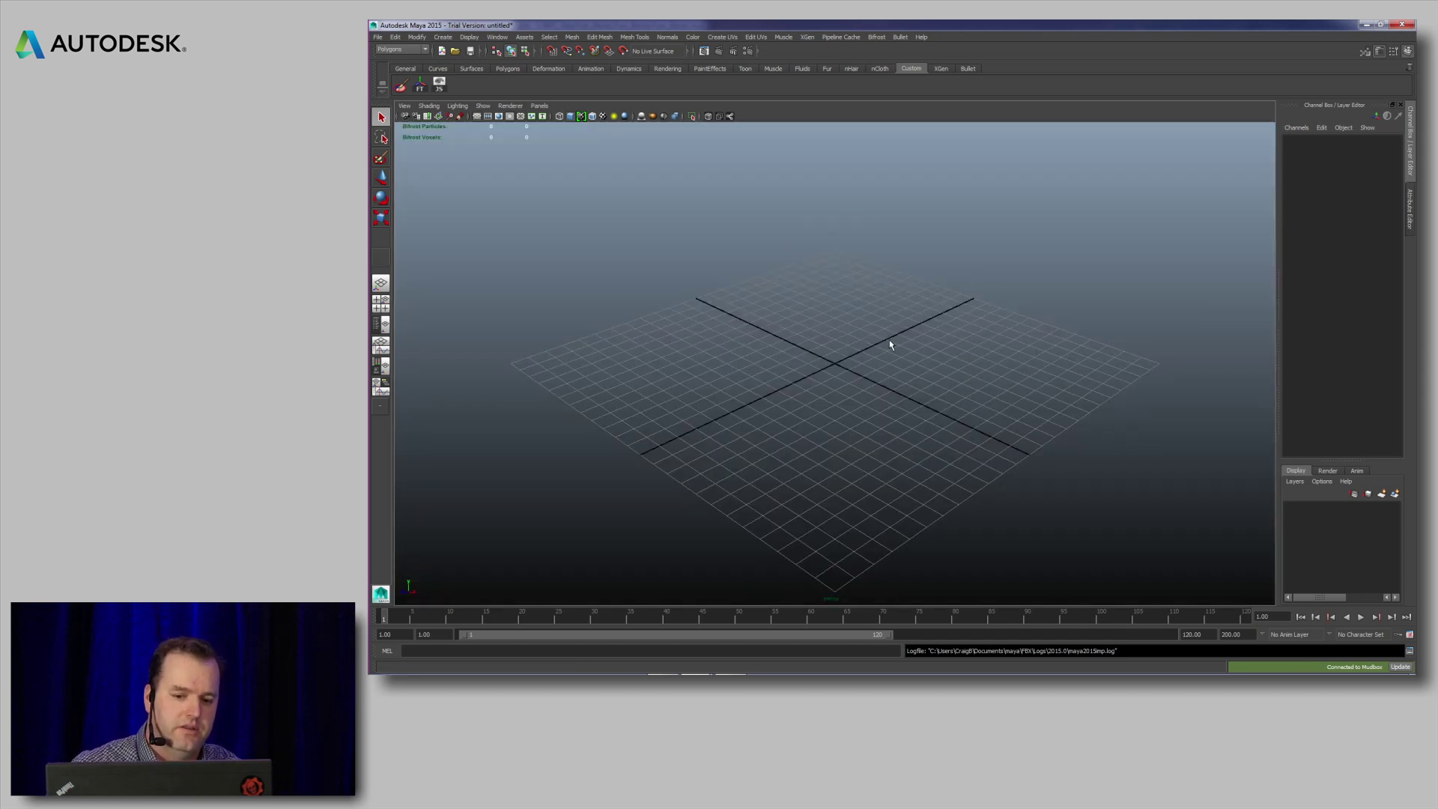
left_click_drag(908, 400, 956, 342, "alt")
right_click_drag(956, 342, 948, 432, "alt")
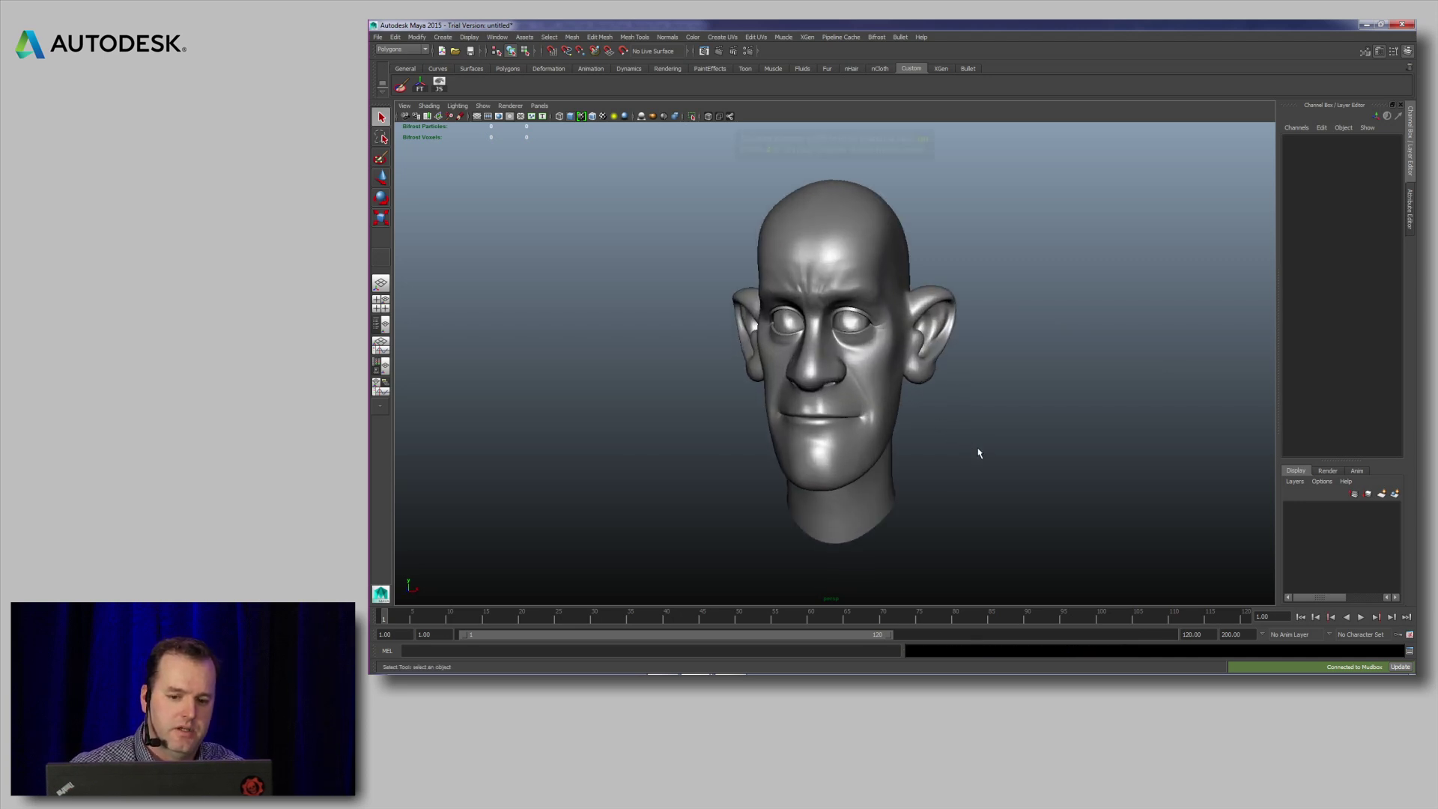
key("6")
left_click_drag(957, 427, 1011, 457, "alt")
left_click(380, 324)
left_click(455, 106)
mouse_move(479, 158)
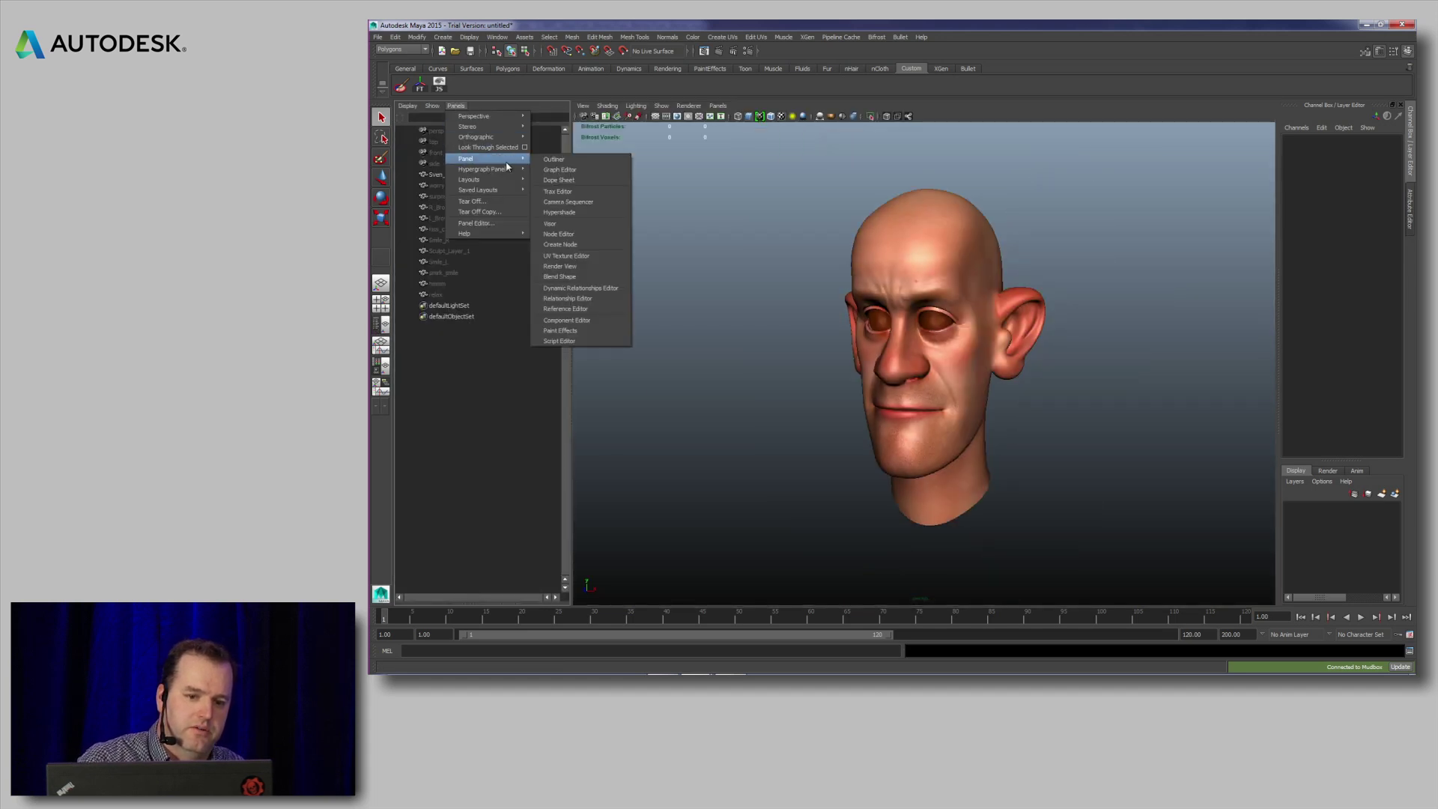
left_click(580, 214)
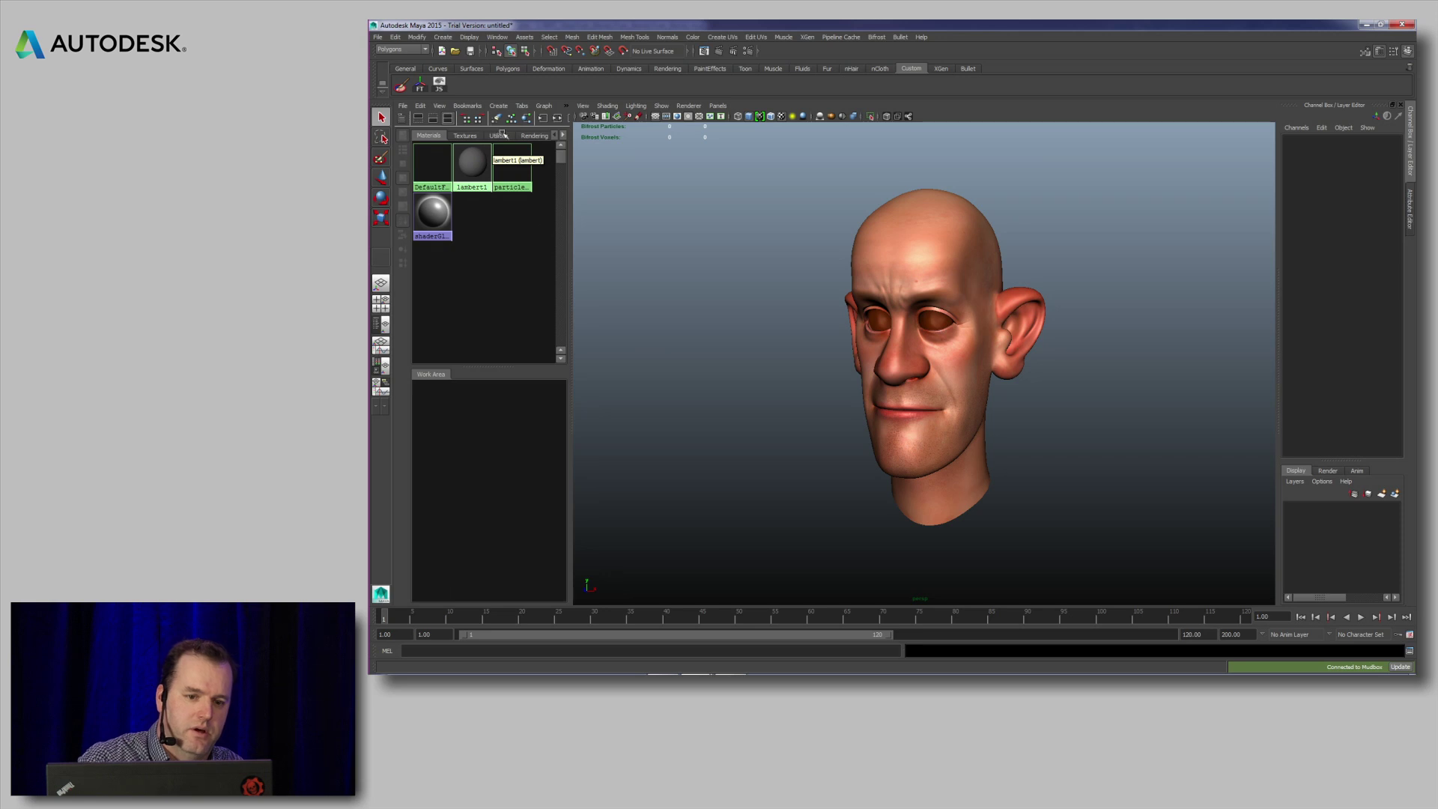
- Show the Blend Shape editor beside the perspective view and set its slider orientation to horizontal
left_click(381, 327)
left_click(455, 105)
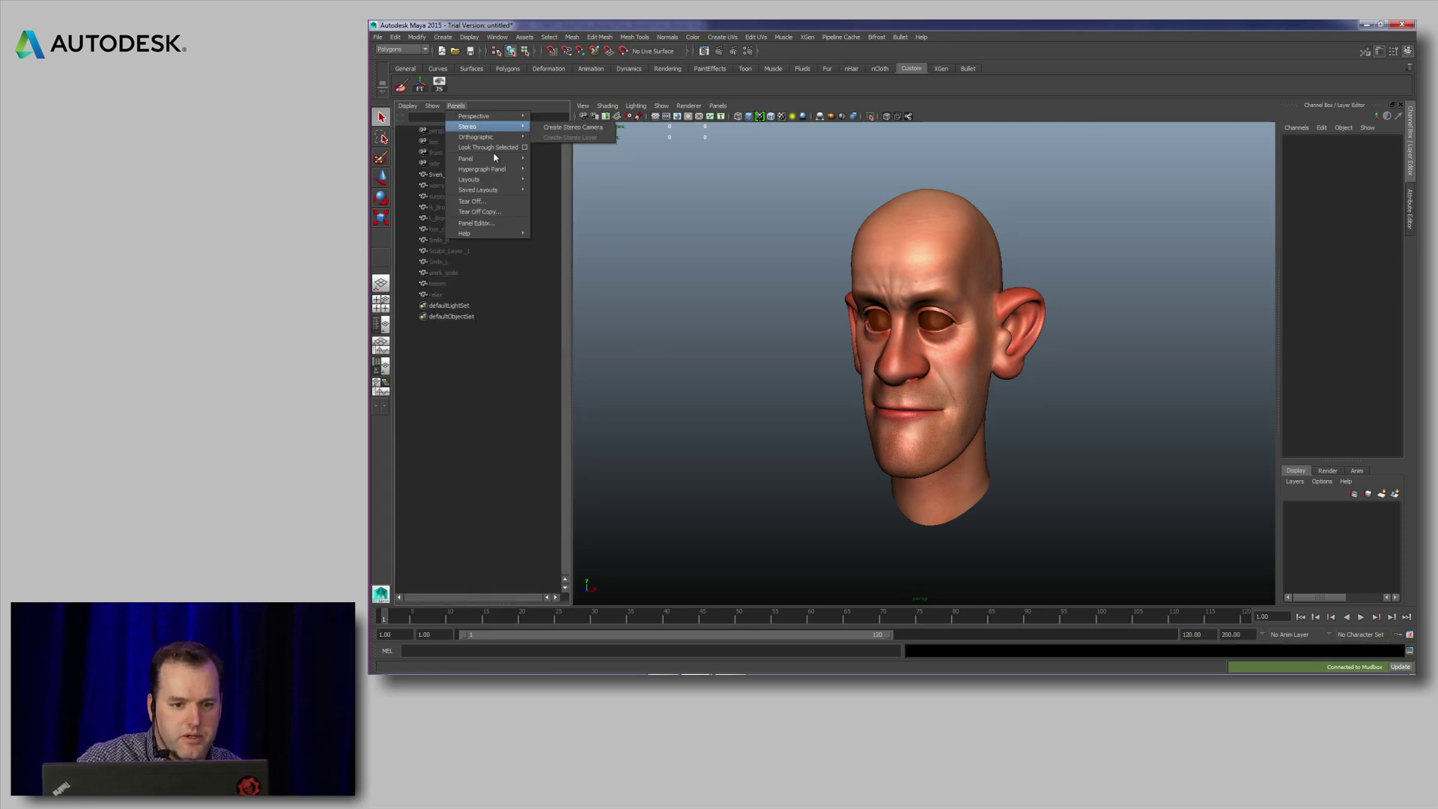
mouse_move(504, 159)
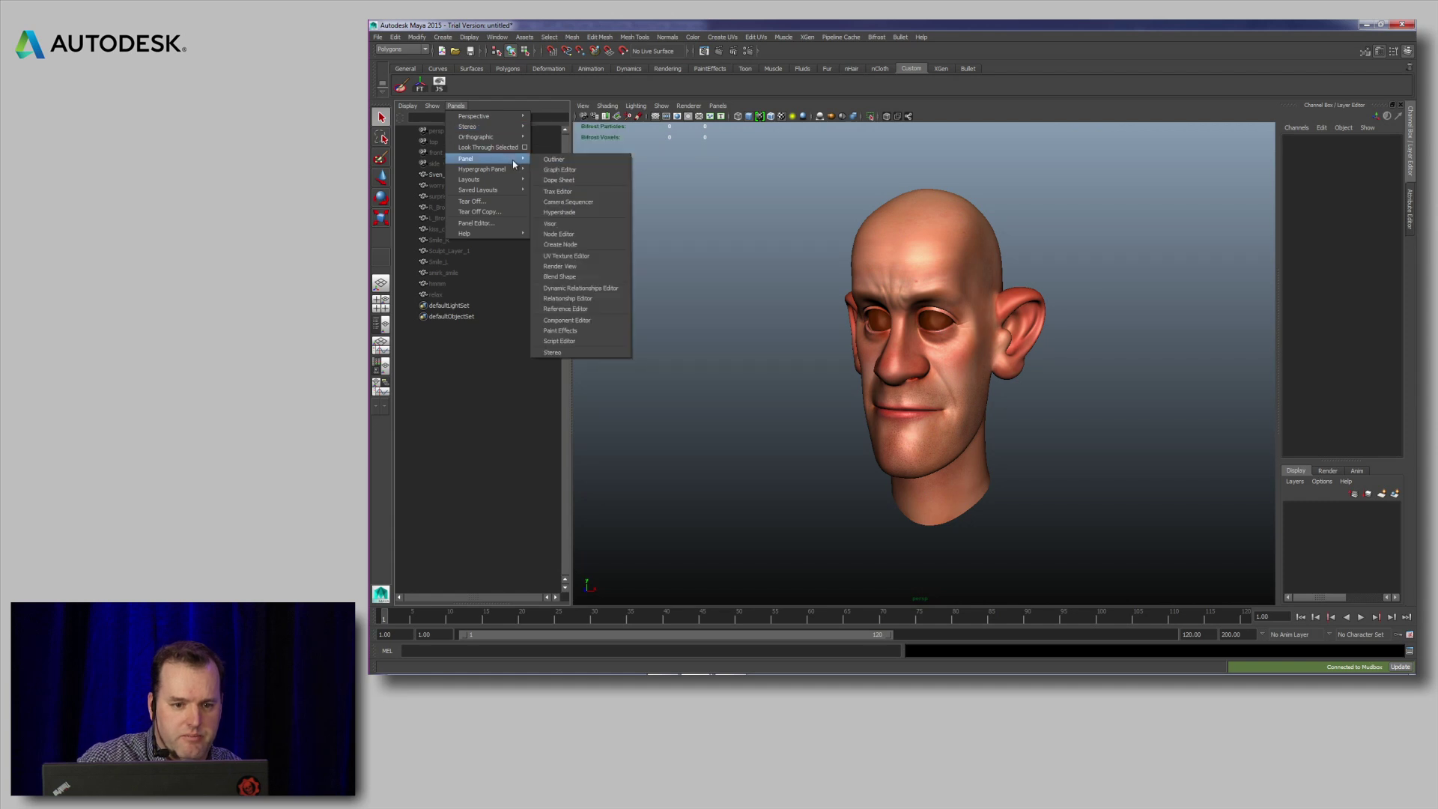
left_click(578, 277)
left_click(426, 106)
mouse_move(446, 121)
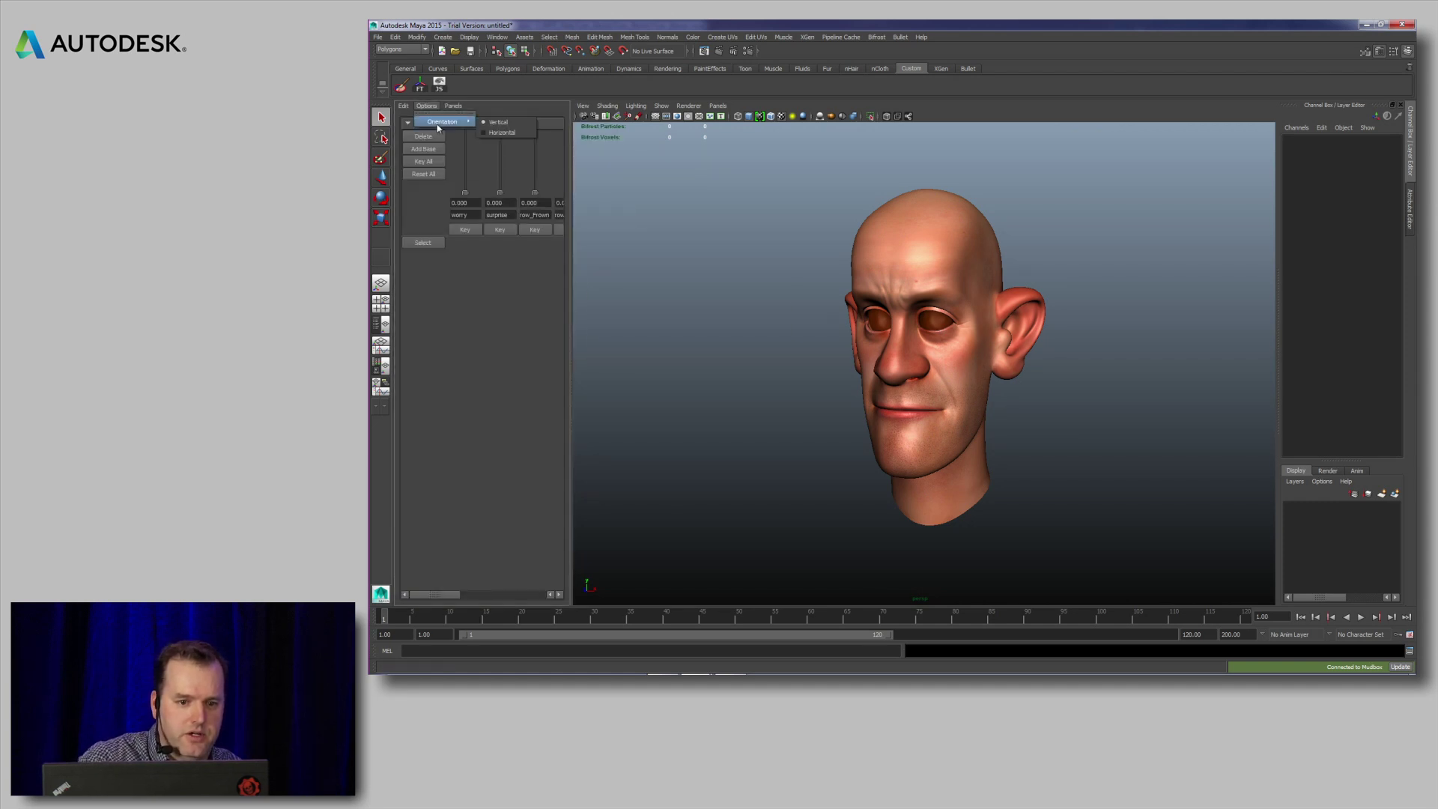
left_click(503, 125)
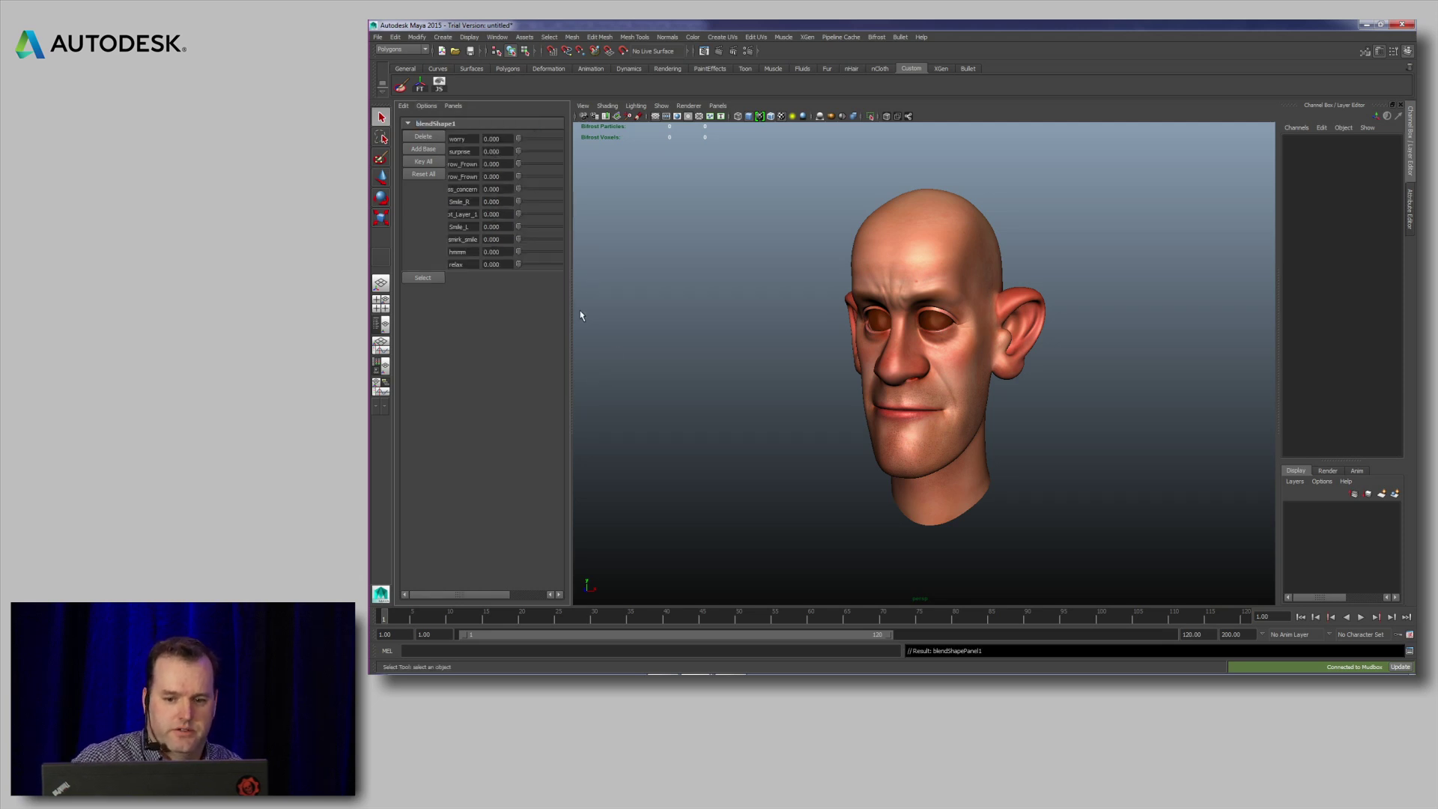
- Try the Smile_L blend shape on the head seen from the front and return it to 0
right_click_drag(927, 404, 932, 450, "alt")
left_click_drag(910, 440, 944, 379, "alt")
right_click_drag(943, 379, 954, 413, "alt")
middle_click_drag(954, 413, 940, 433, "alt")
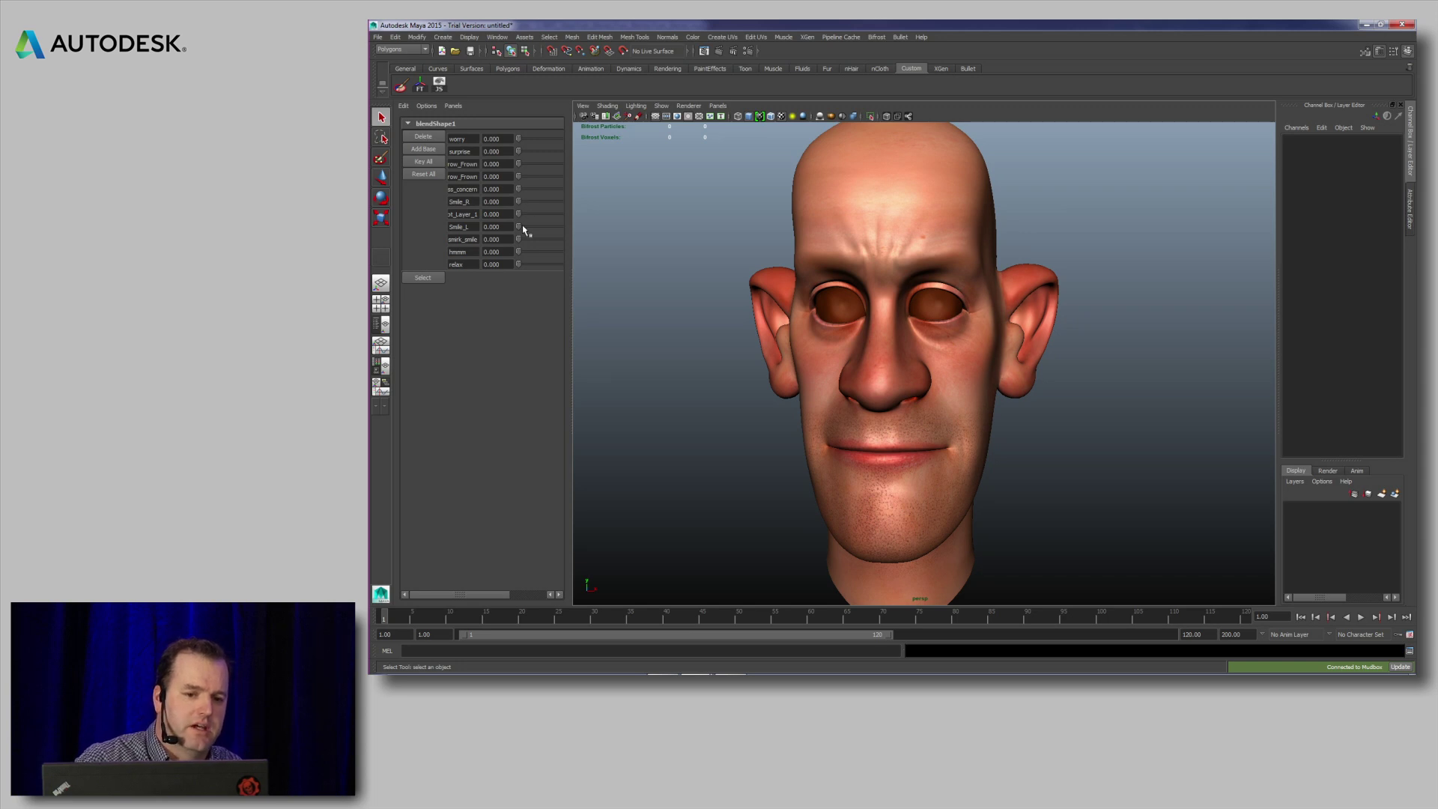
mouse_move(519, 229)
left_mouse_down()
mouse_move(546, 234)
mouse_move(510, 236)
left_mouse_up()
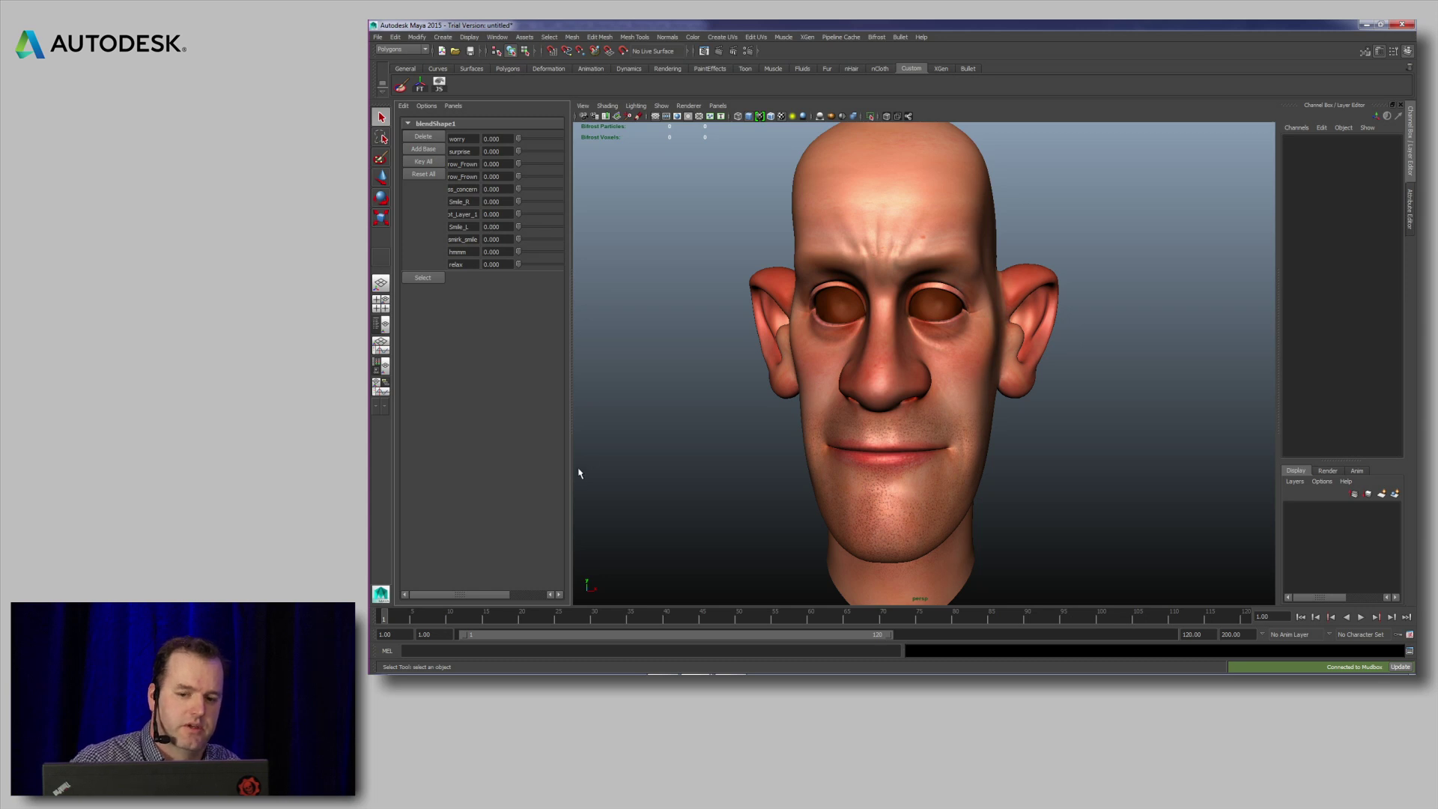
- Try the blend shapes from surprise down to the kiss concern shape, leaving the latter at 0.807
left_click_drag(824, 427, 920, 450, "alt")
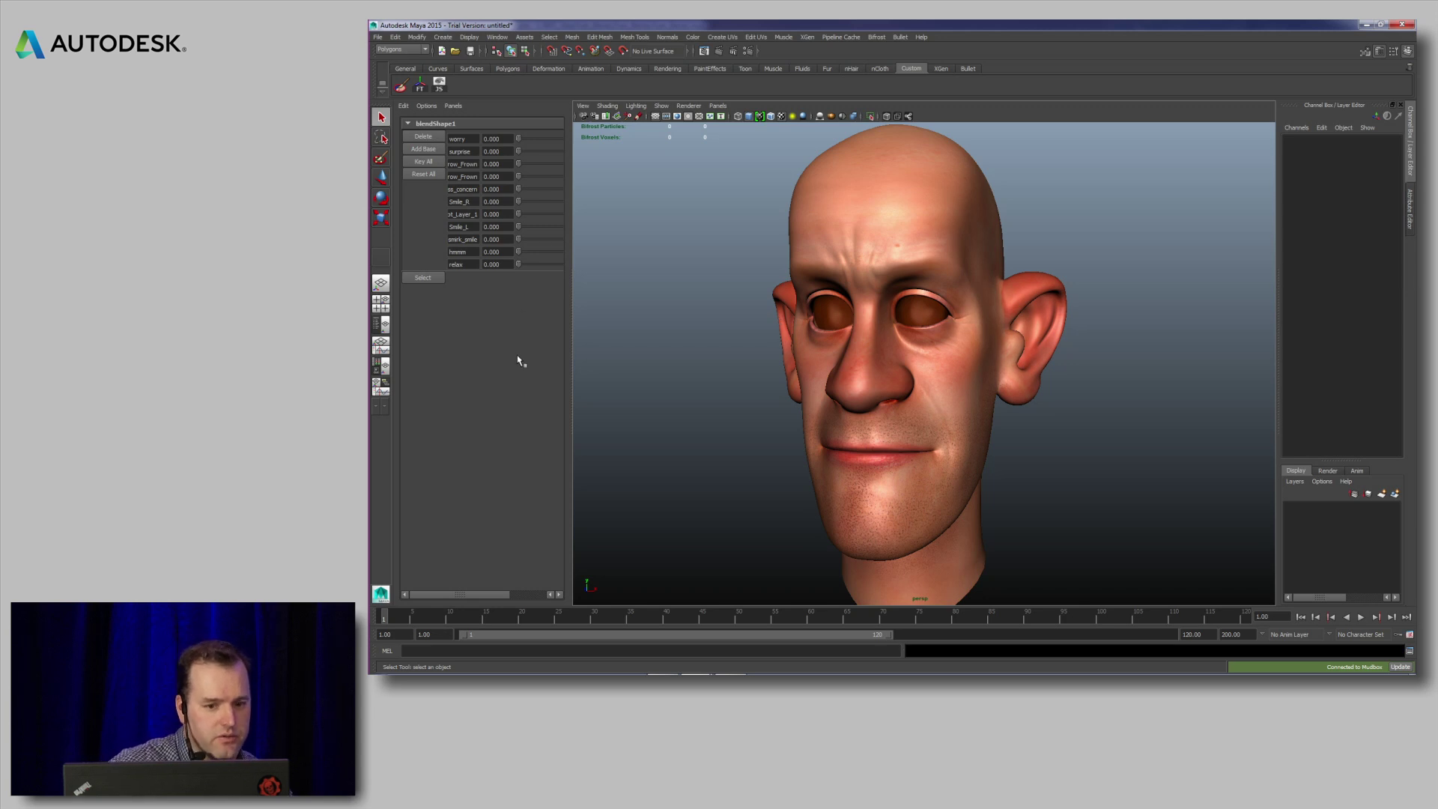
left_click_drag(518, 152, 554, 217)
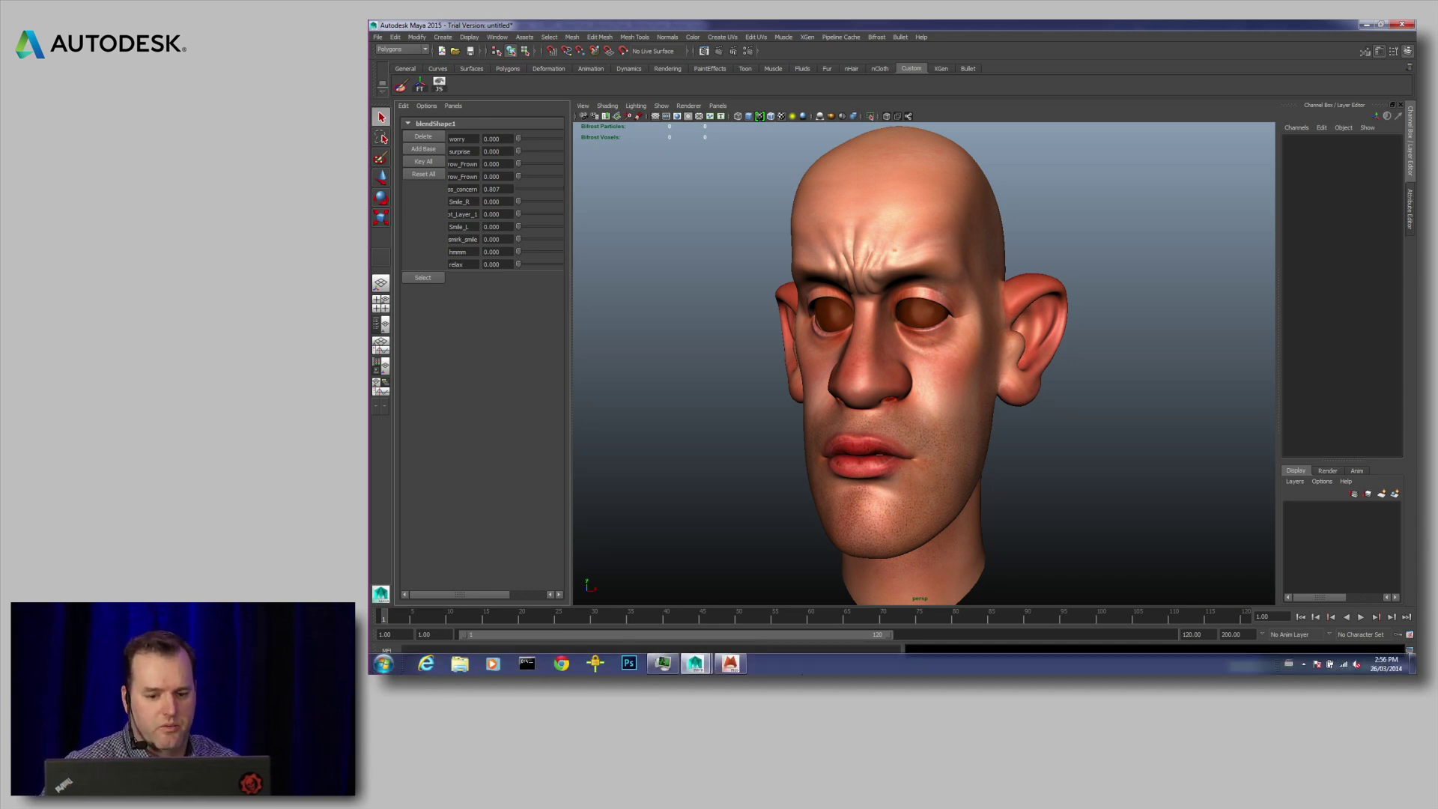
- Switch to Mudbox and raise the kiss concern sculpt layer's strength to 100
left_click(731, 663)
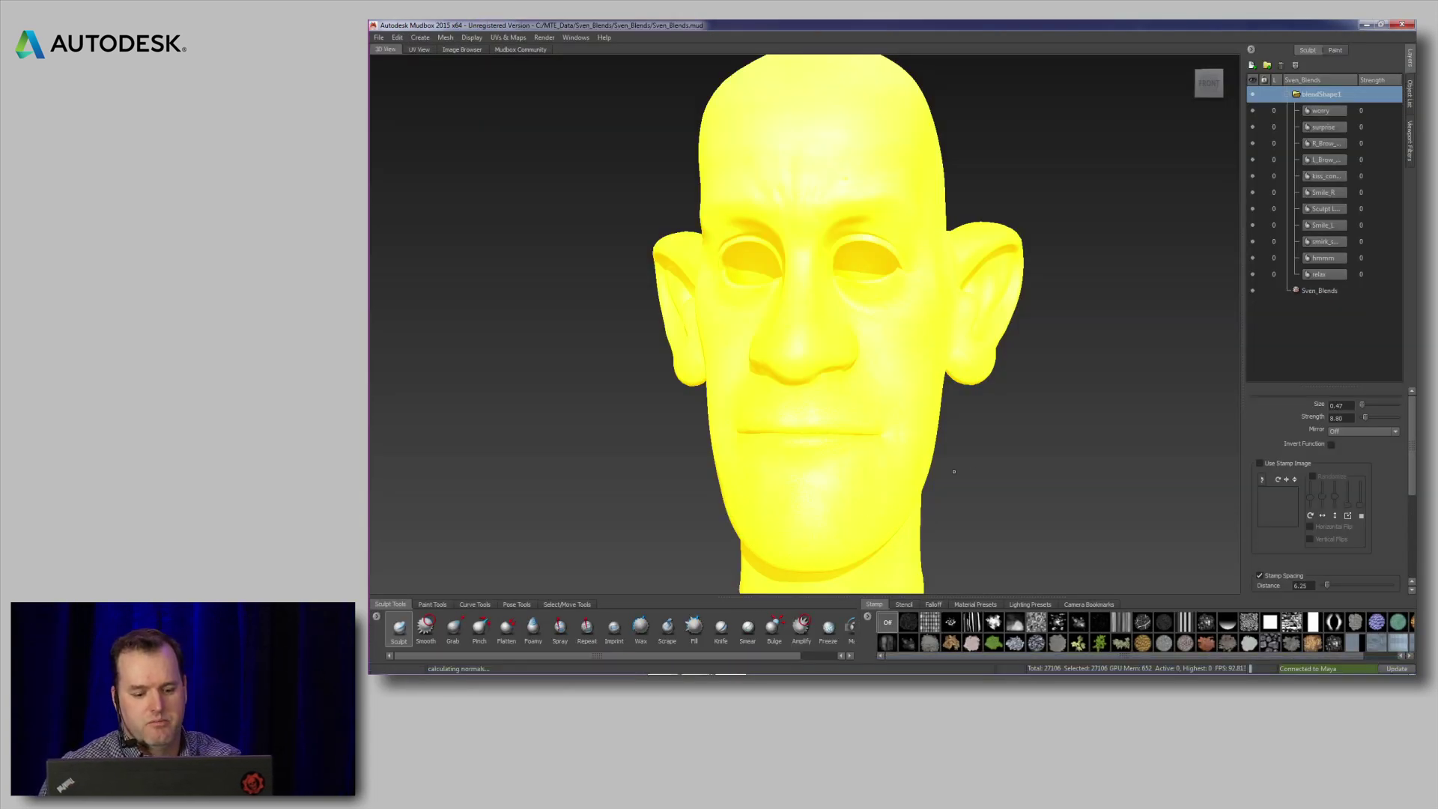
right_click_drag(861, 395, 832, 400)
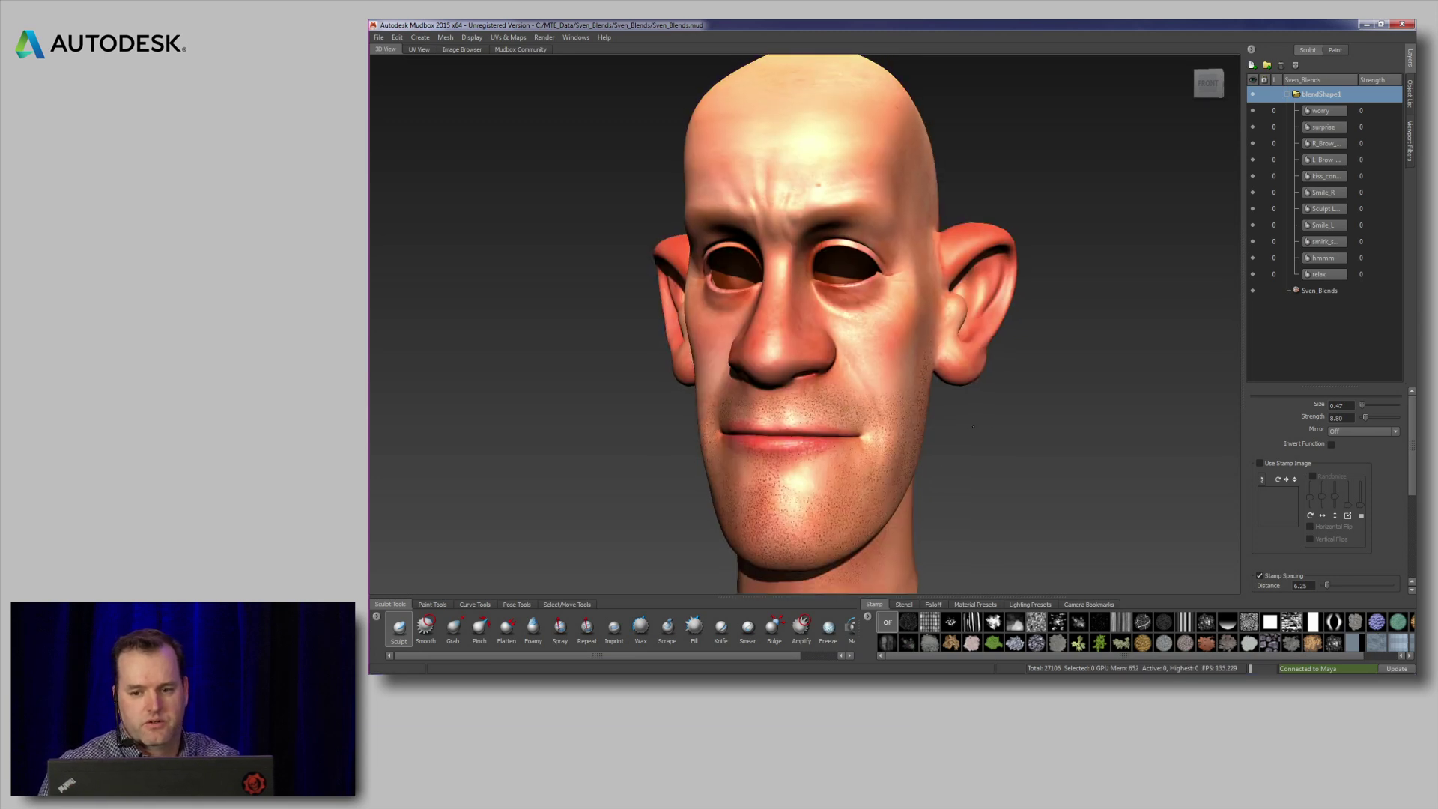
left_click(1341, 176)
left_click_drag(1398, 180, 1394, 115)
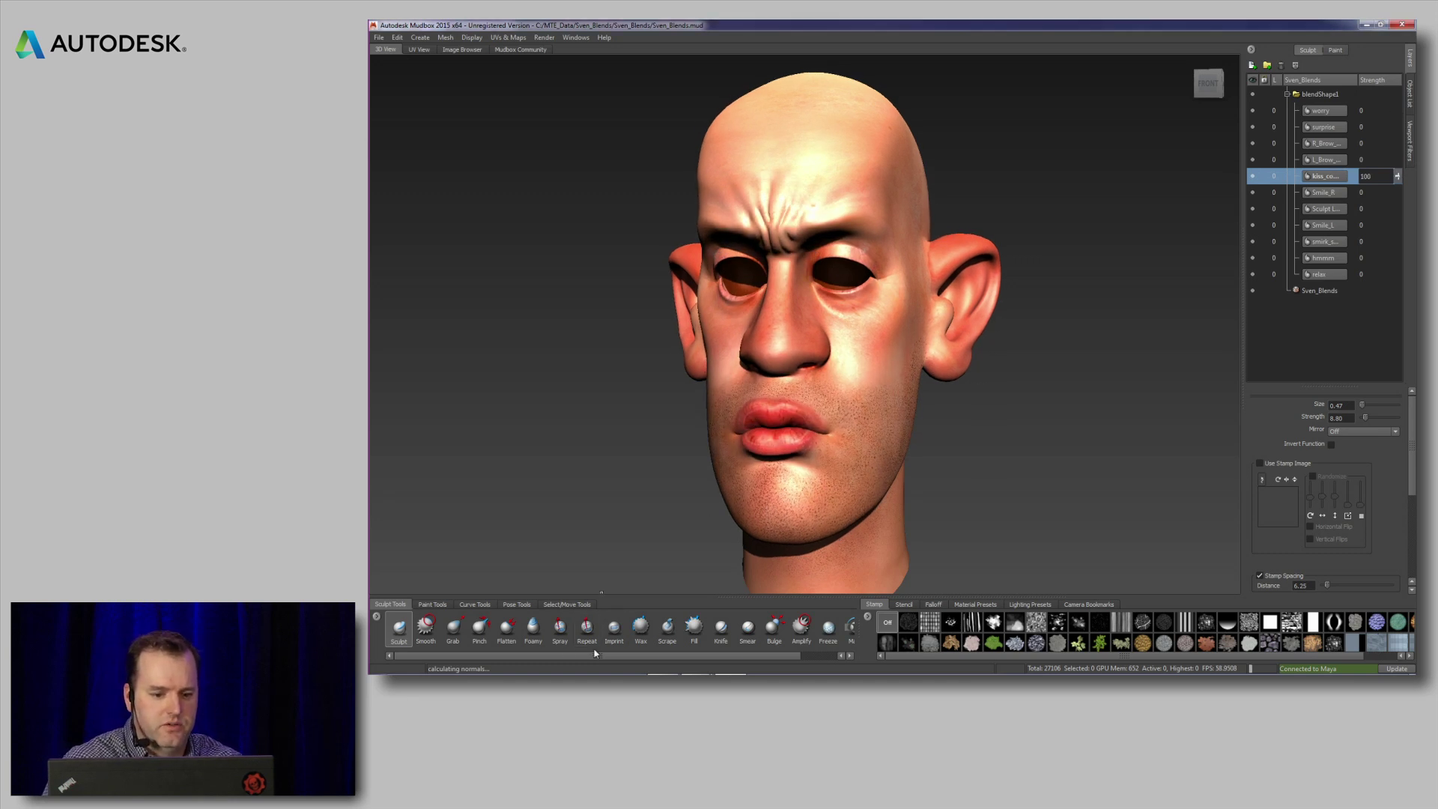
- Choose the Grab tool, duplicate the kiss concern sculpt layer and hide the original layer
left_click(453, 628)
mouse_move(884, 462)
left_mouse_down("alt")
mouse_move(828, 402)
mouse_move(841, 402)
mouse_move(810, 425)
mouse_move(861, 398)
left_mouse_up("alt")
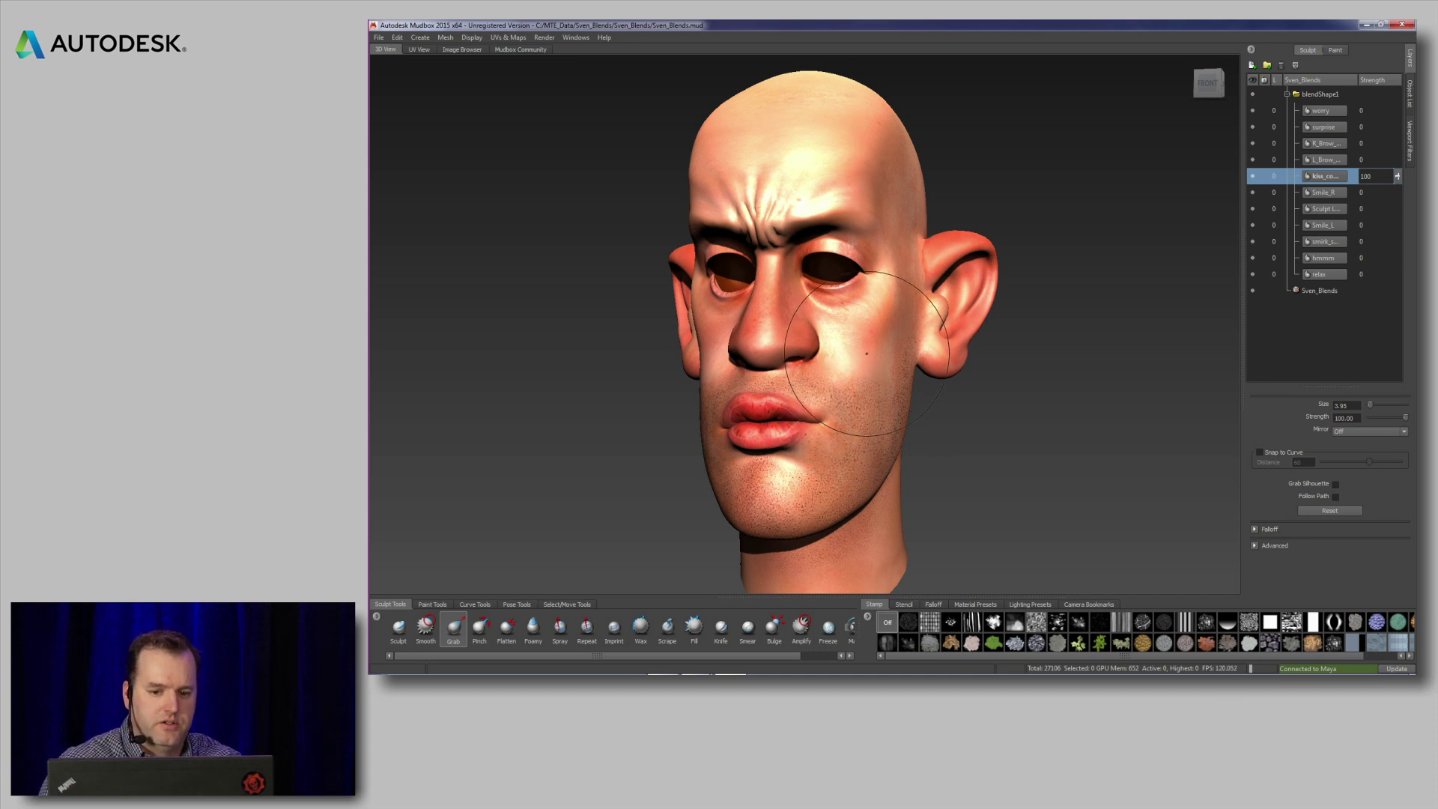
right_click(1325, 177)
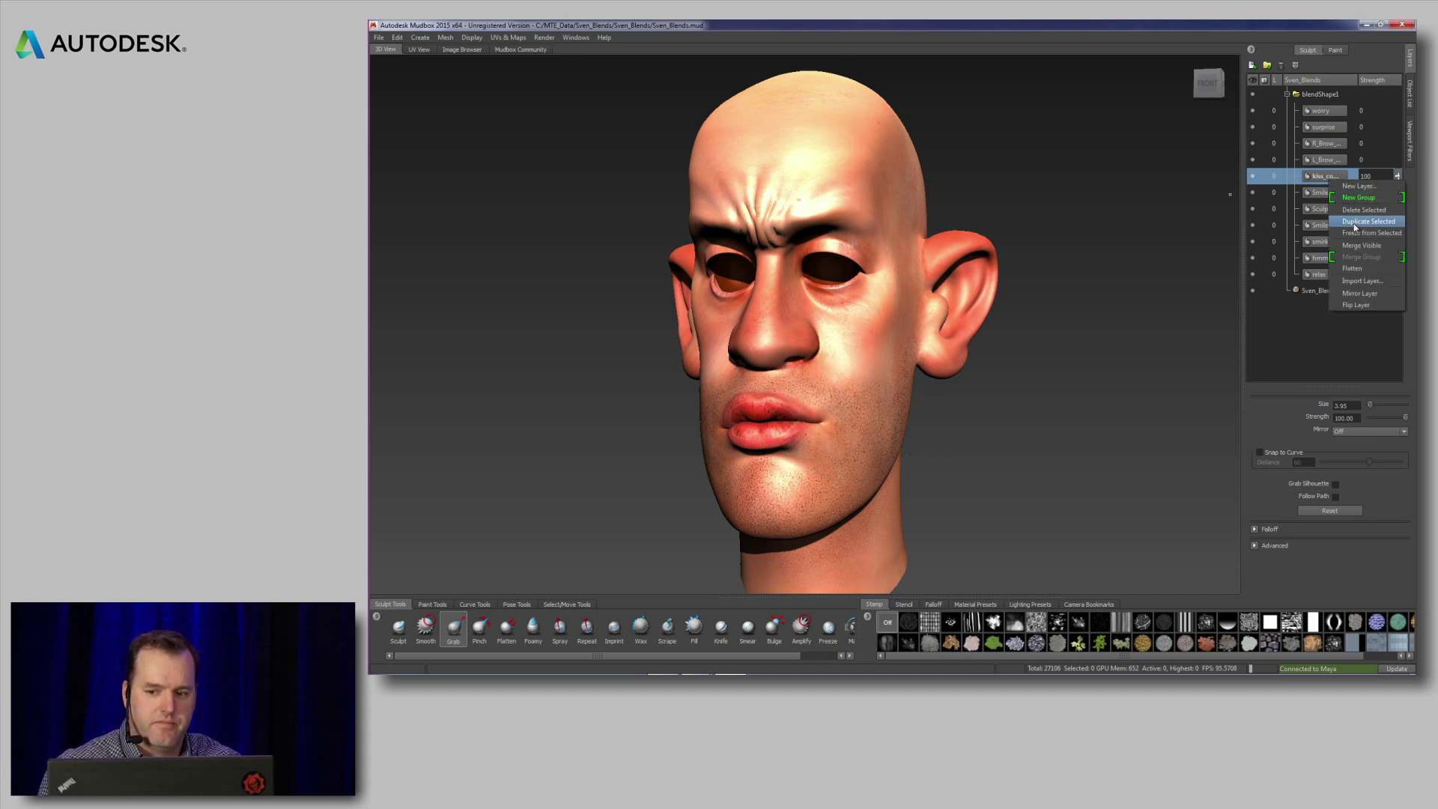
left_click(1351, 221)
left_click(1253, 193)
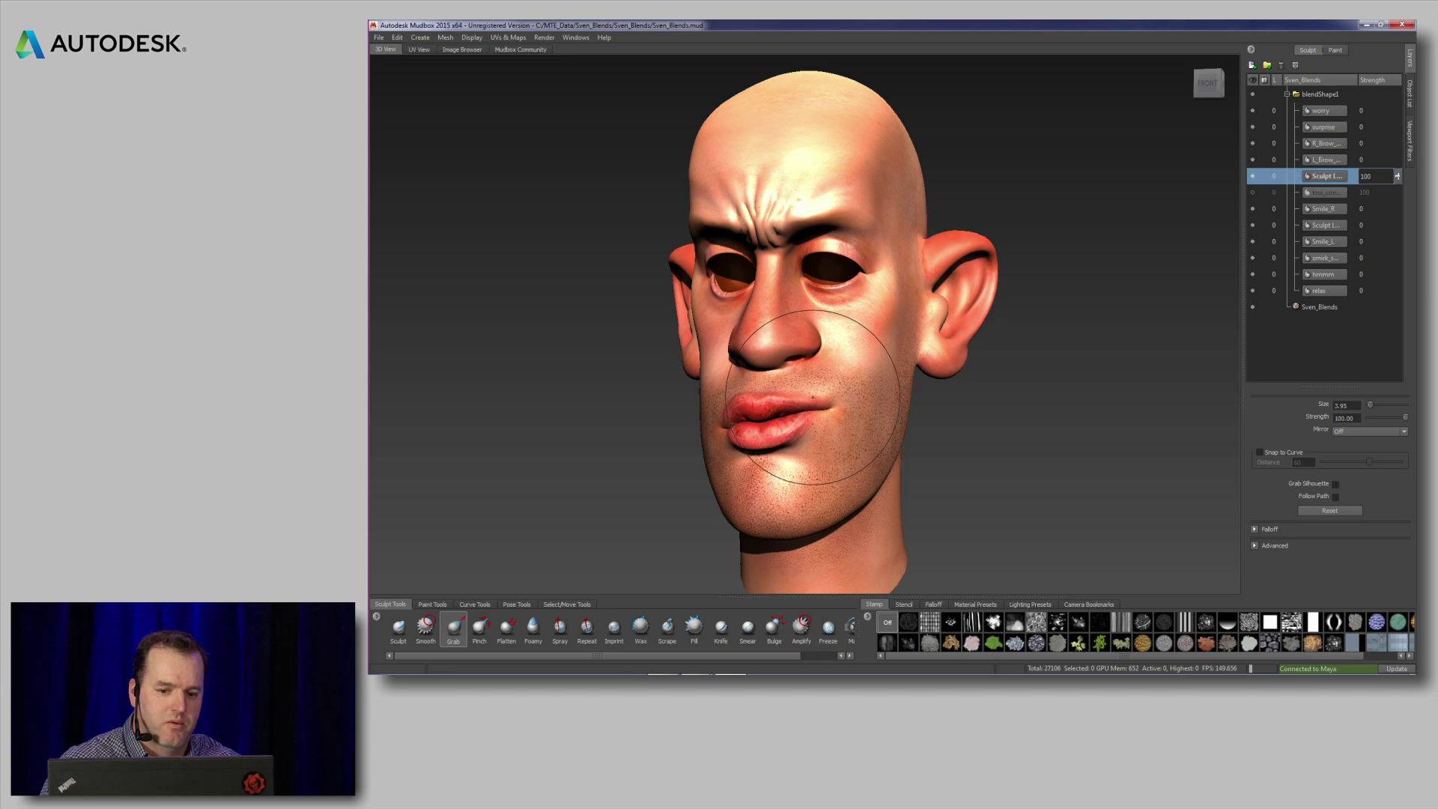
- Grab the mouth and brow on the duplicate layer into an asymmetric expression, raised on the character's left side
left_click_drag(802, 420, 852, 443, "alt")
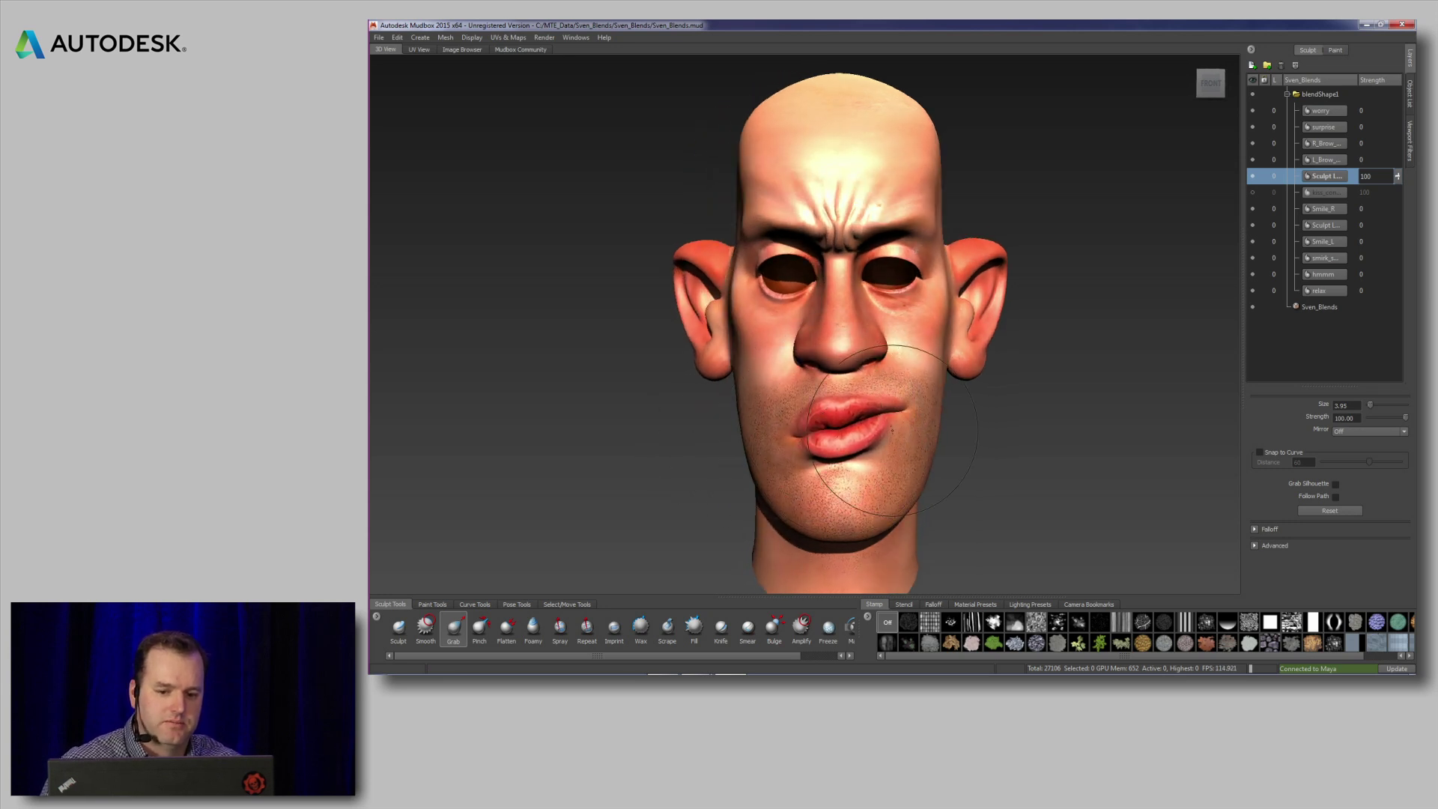
left_click_drag(835, 442, 869, 427, "alt")
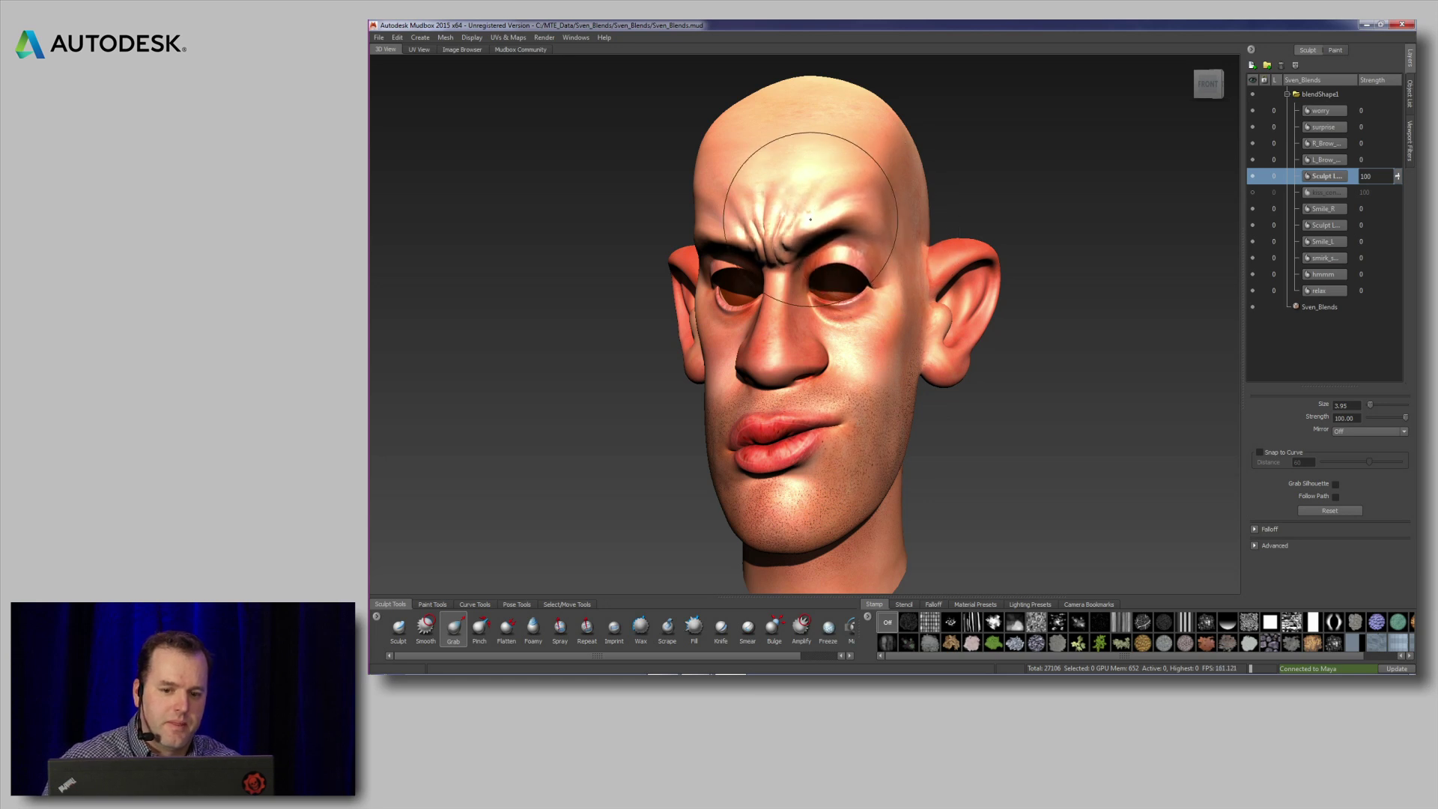
left_click_drag(854, 394, 745, 399, "alt")
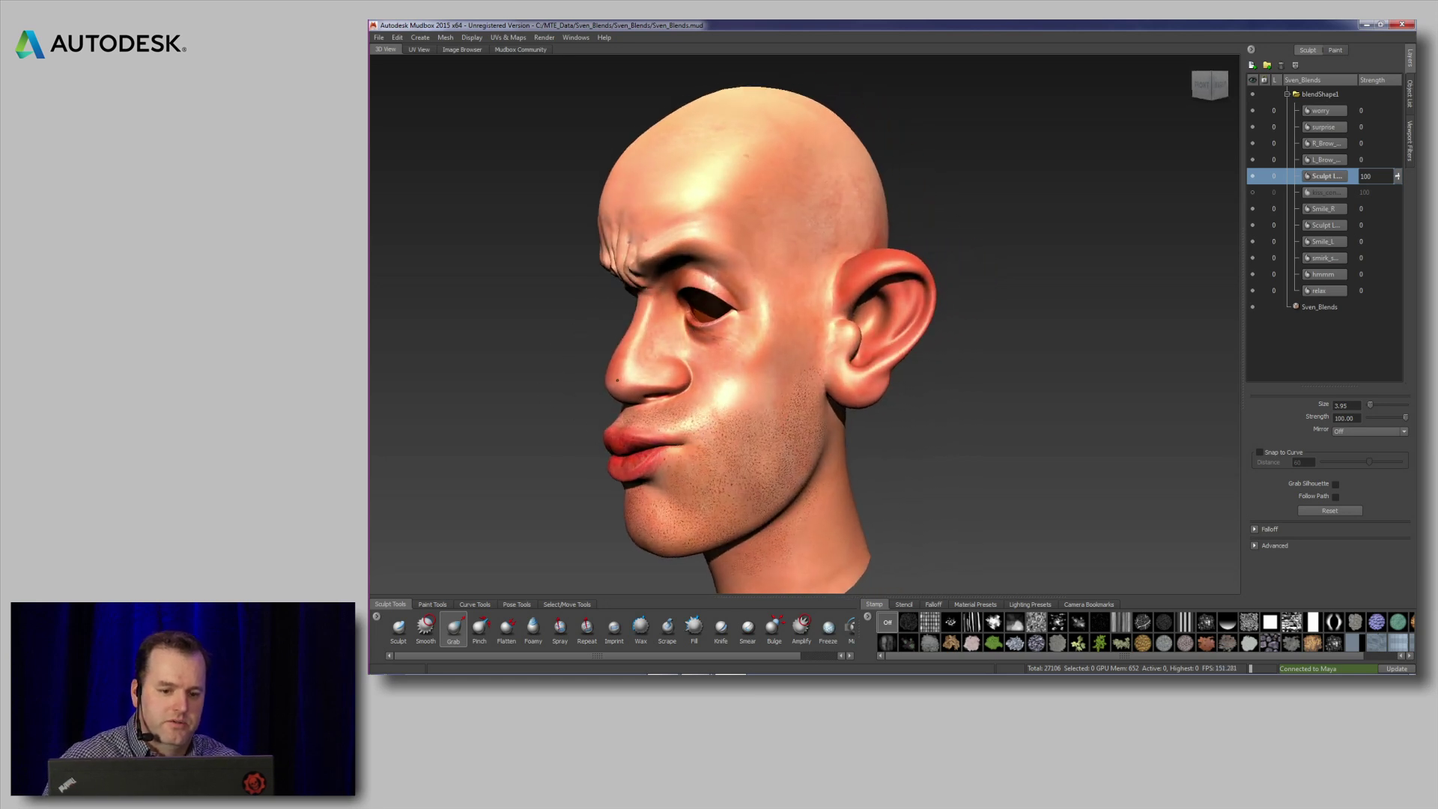
mouse_move(687, 461)
left_mouse_down("alt")
mouse_move(843, 421)
mouse_move(852, 442)
left_mouse_up("alt")
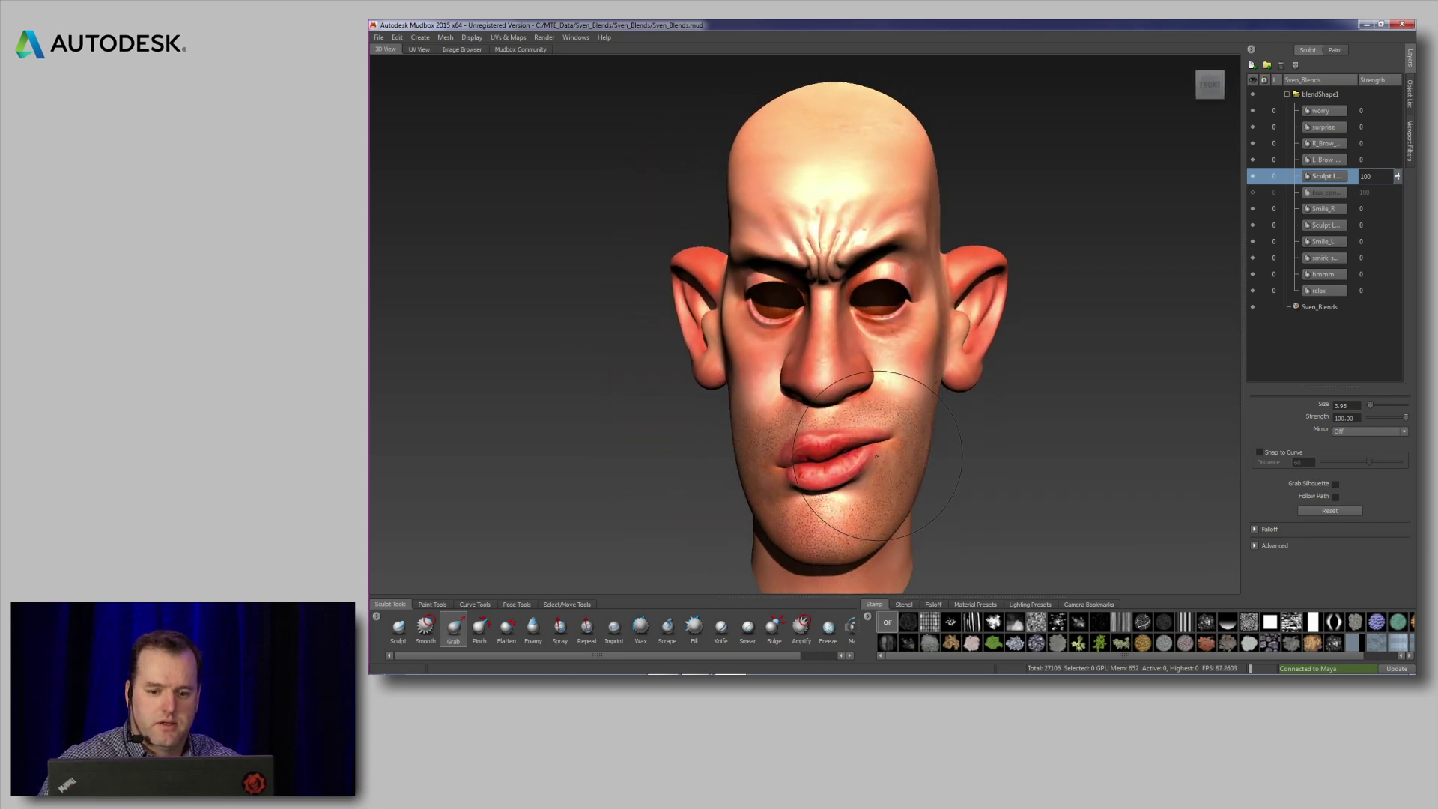
left_click_drag(785, 474, 1015, 449, "alt")
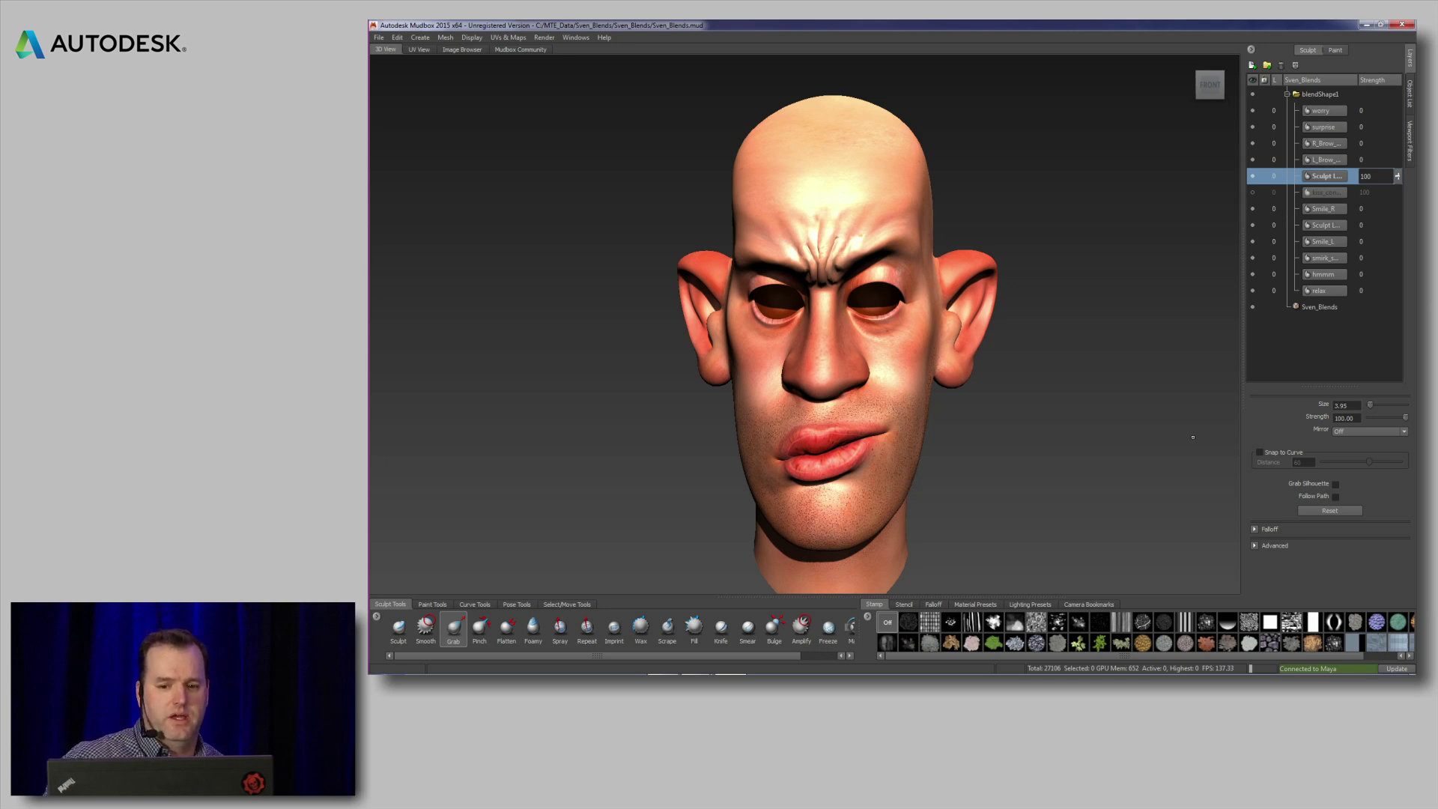
- Send the updated sculpt layers to the connected Maya scene and switch to Maya to view the new blend shape
left_click(379, 37)
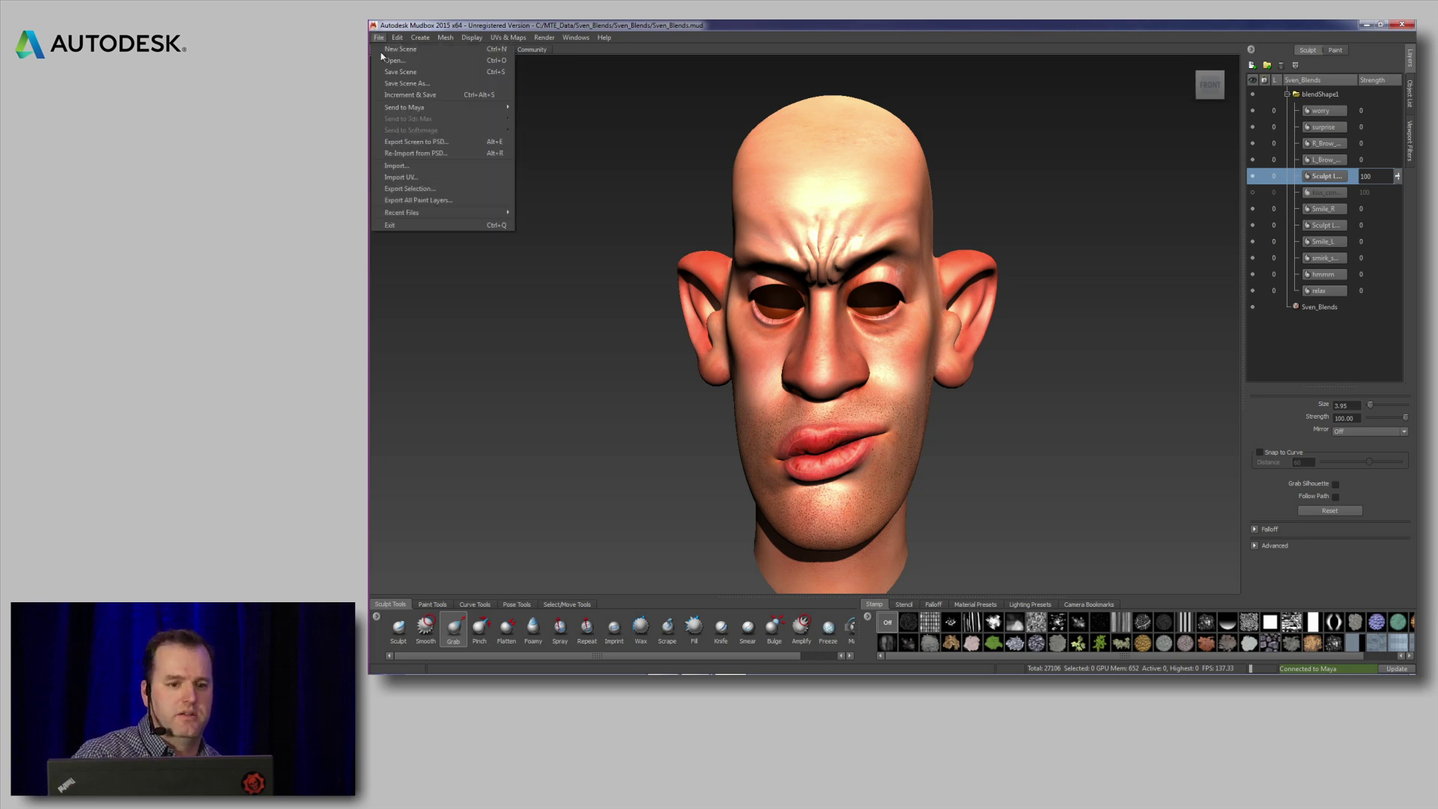
left_click(626, 28)
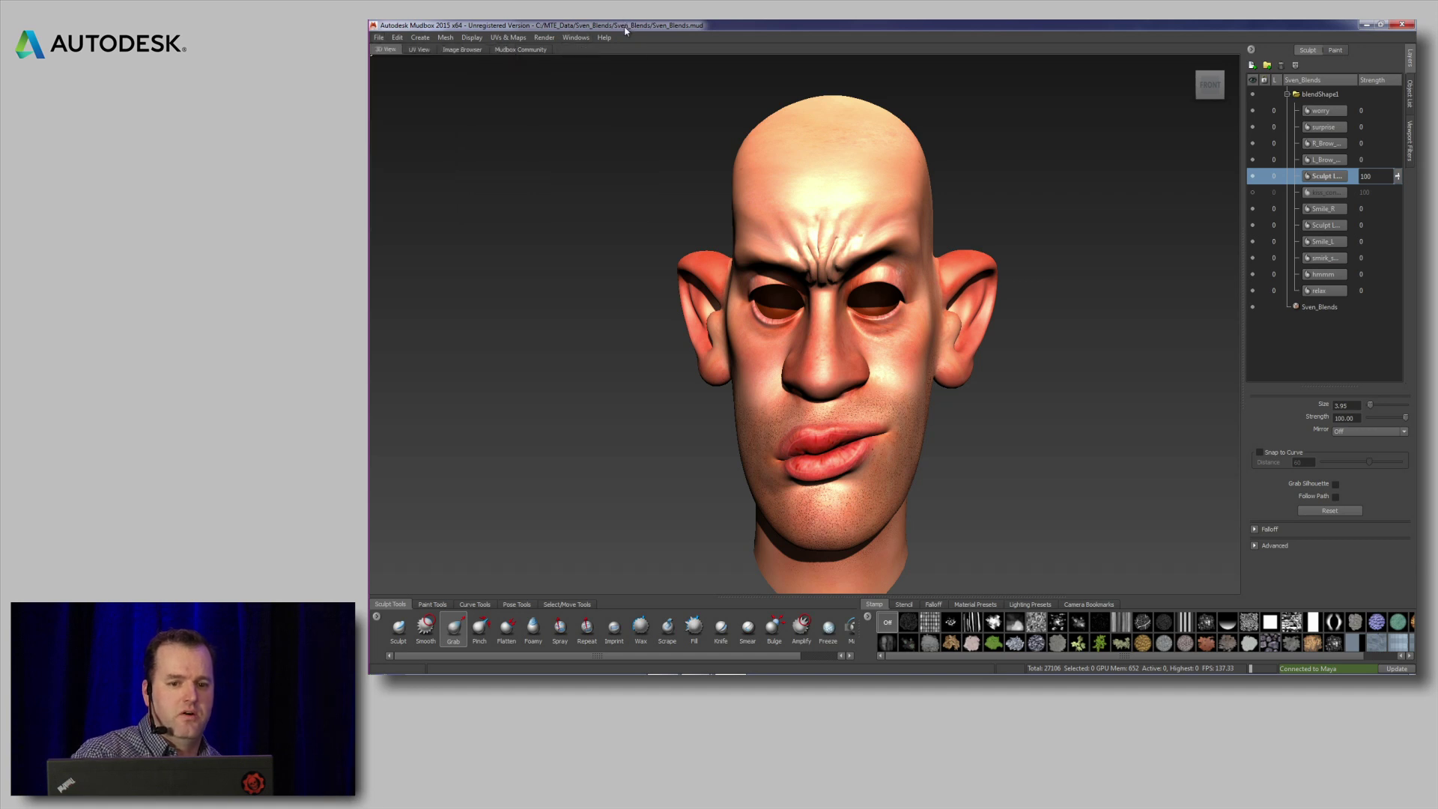
left_click(1396, 669)
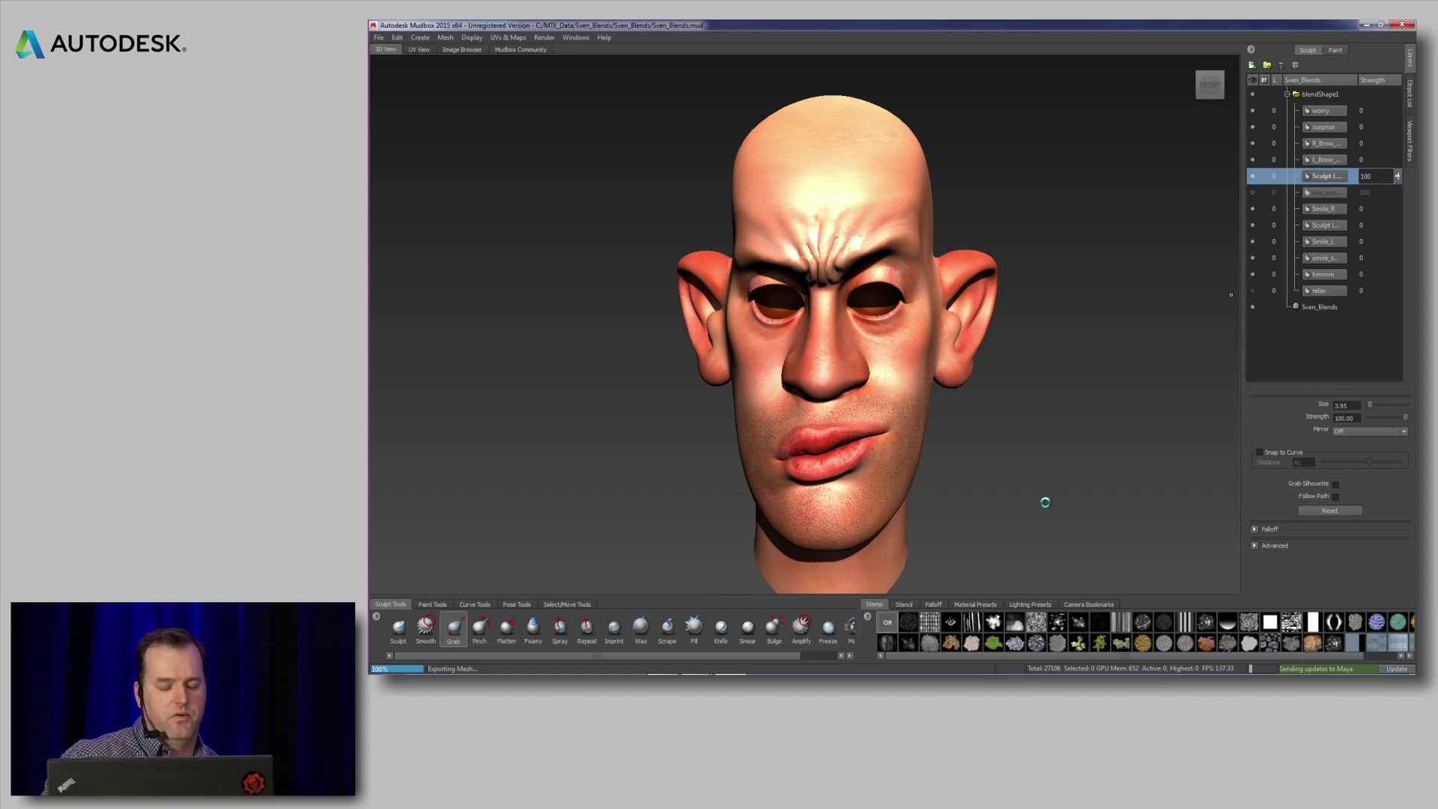
key("alt+Tab")
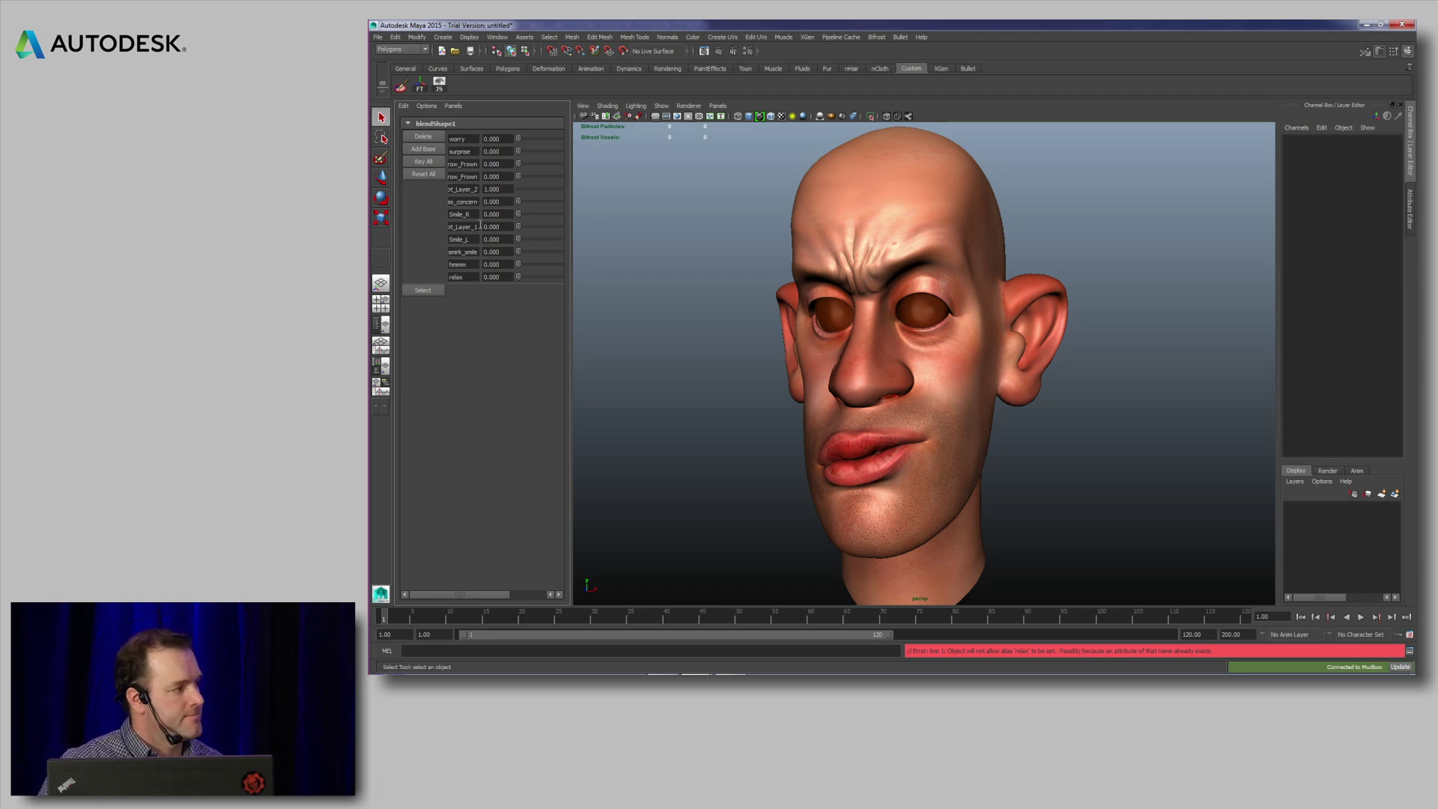
mouse_move(711, 673)
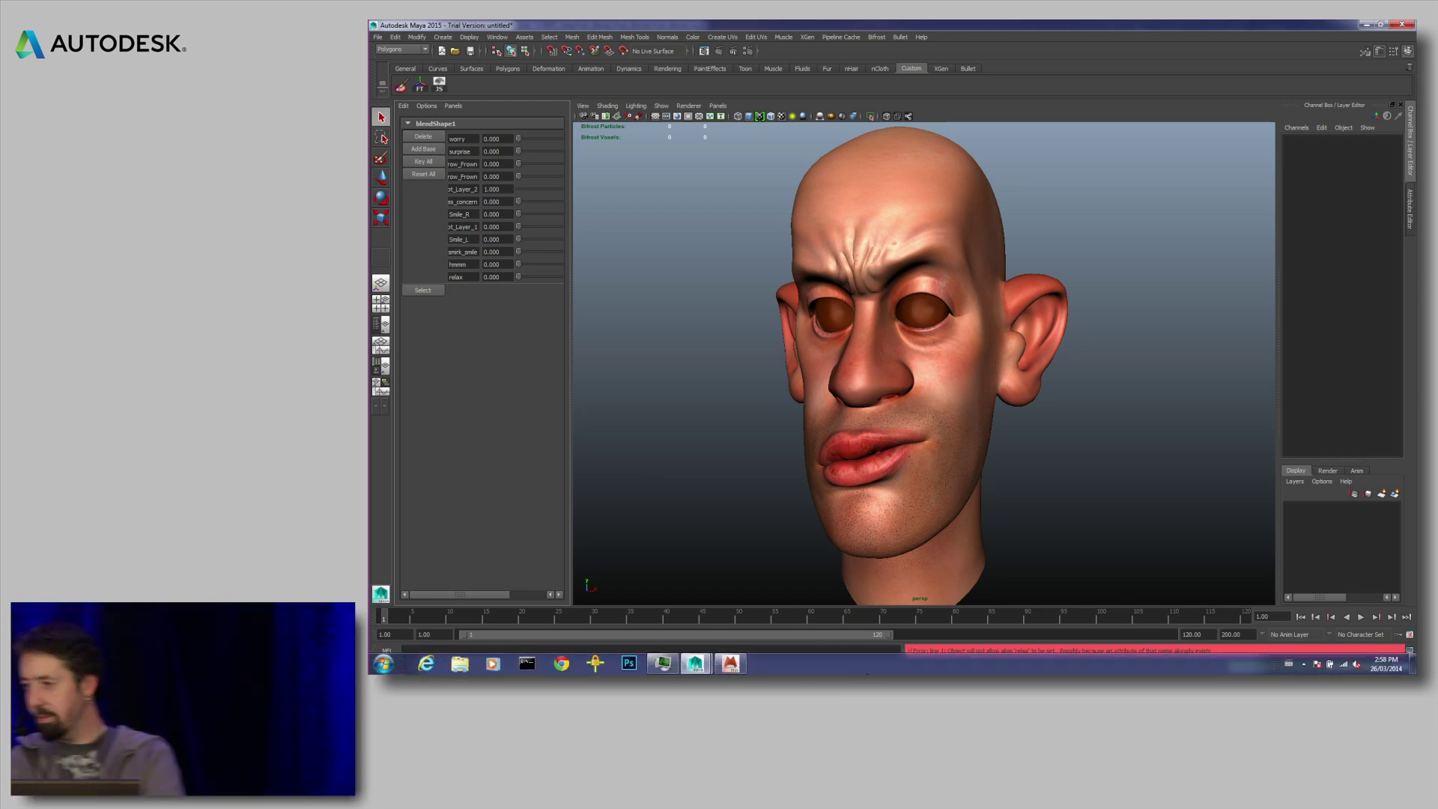
- Switch back to Mudbox and review the Send to Maya options
left_click(730, 664)
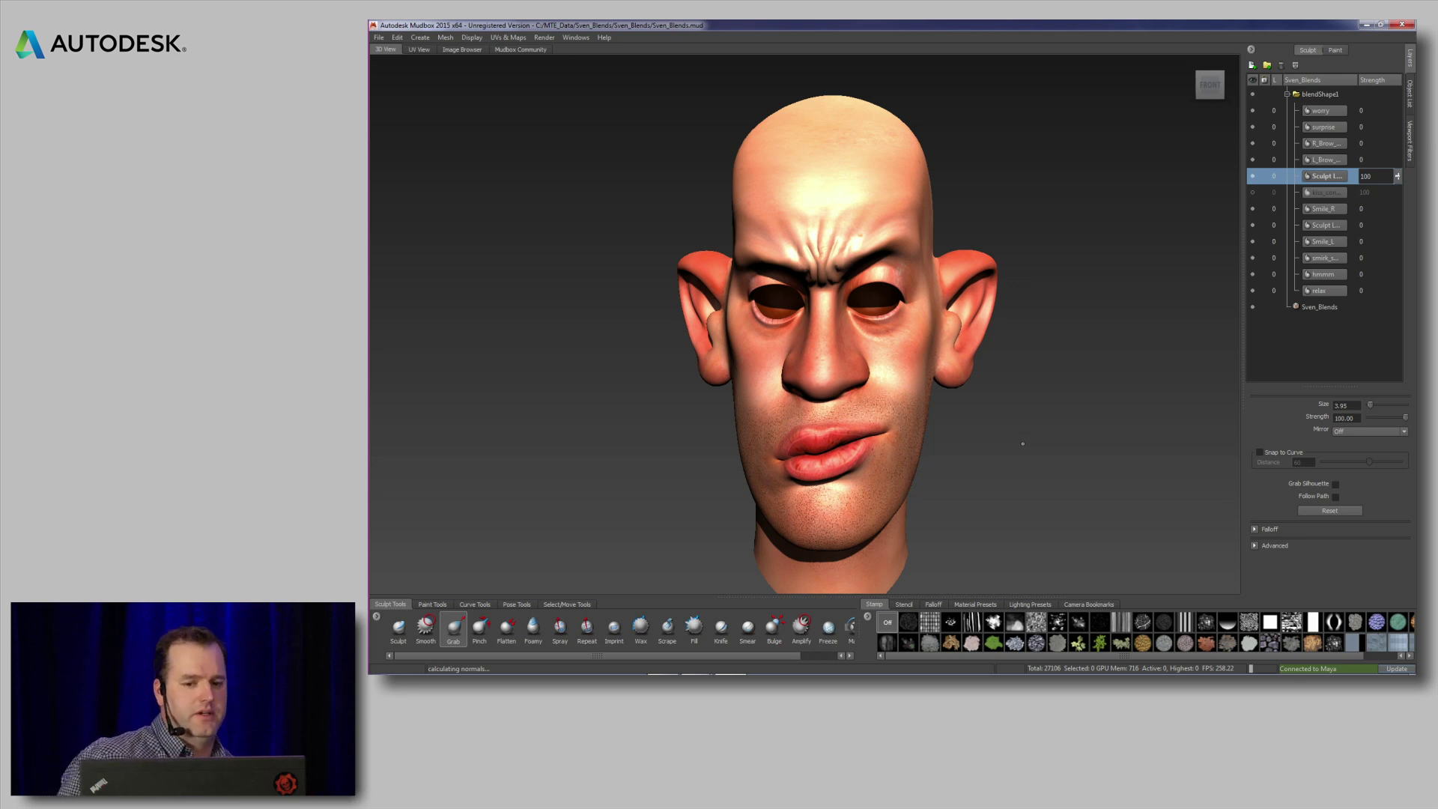
left_click(379, 37)
mouse_move(467, 110)
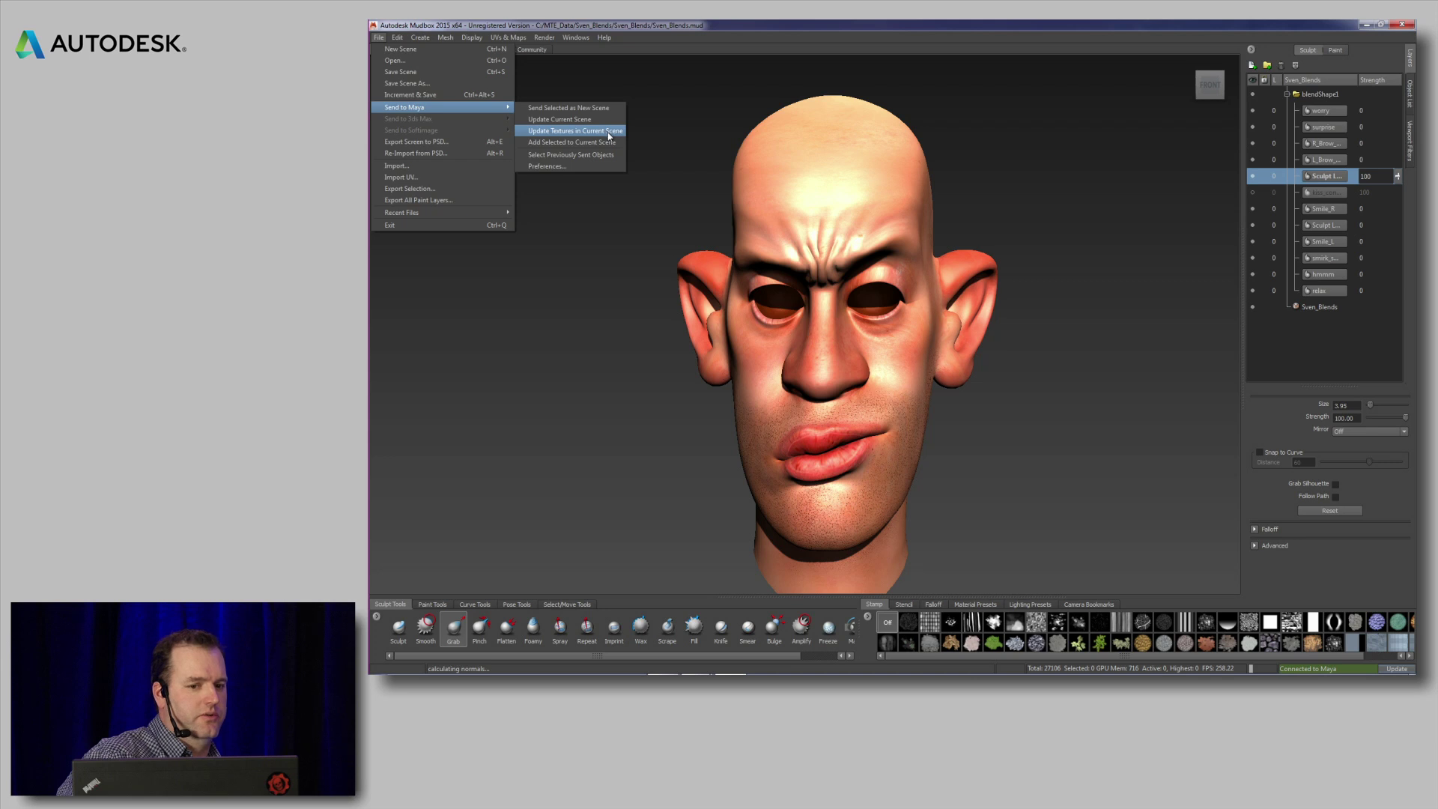
left_click(824, 52)
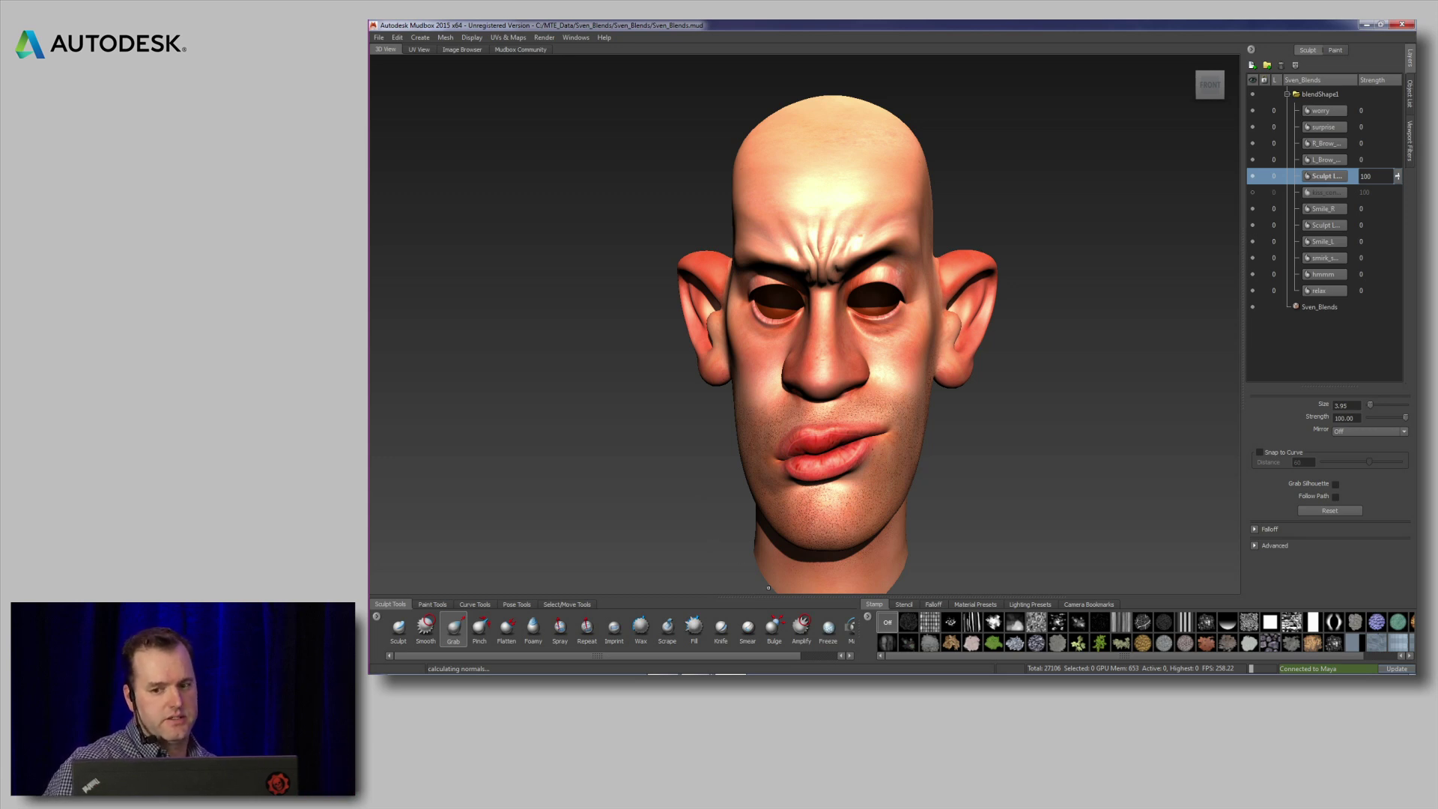
- Check the UV view, return to the 3D view and expand the Diffuse channel in the paint layers
left_click(417, 50)
left_click(388, 50)
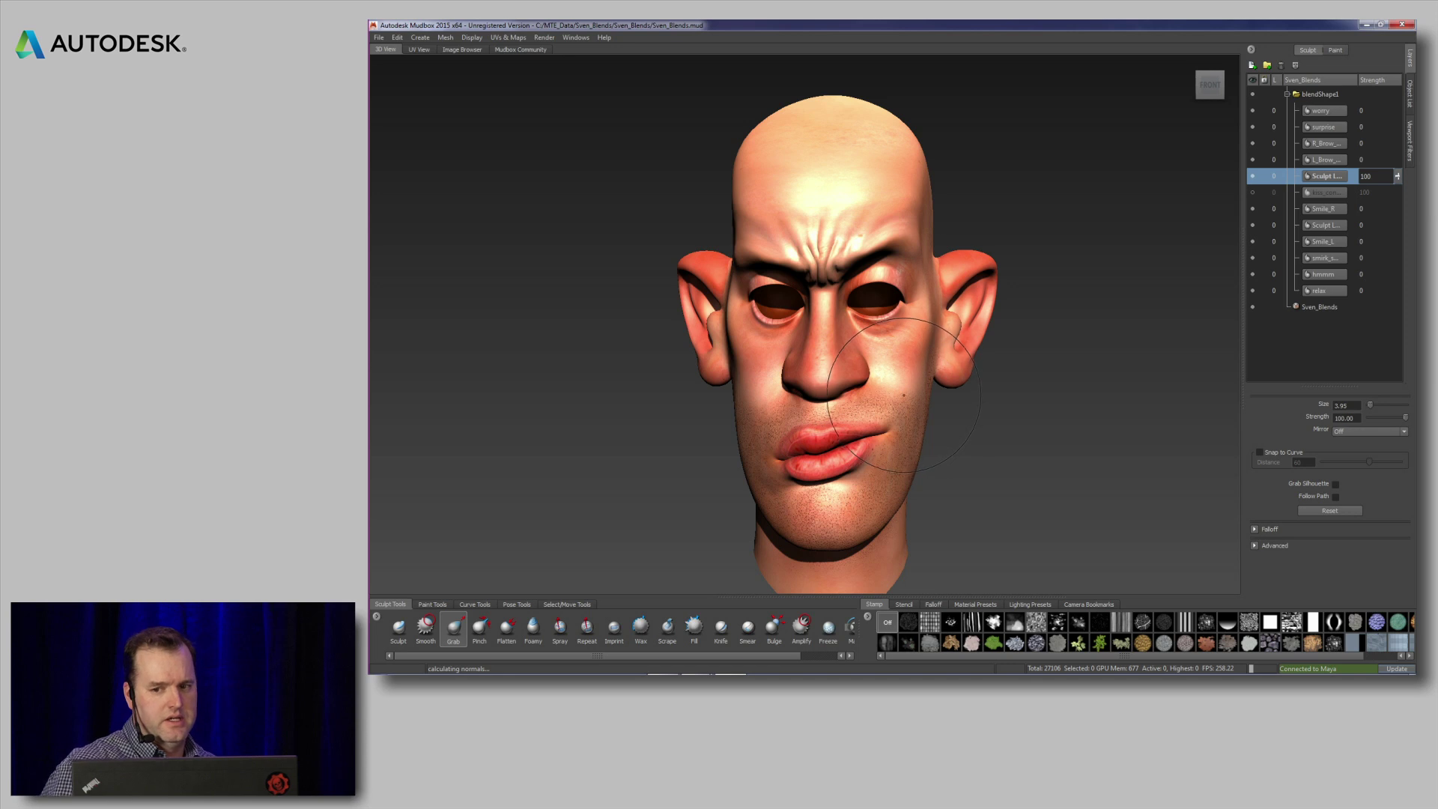
left_click(1336, 49)
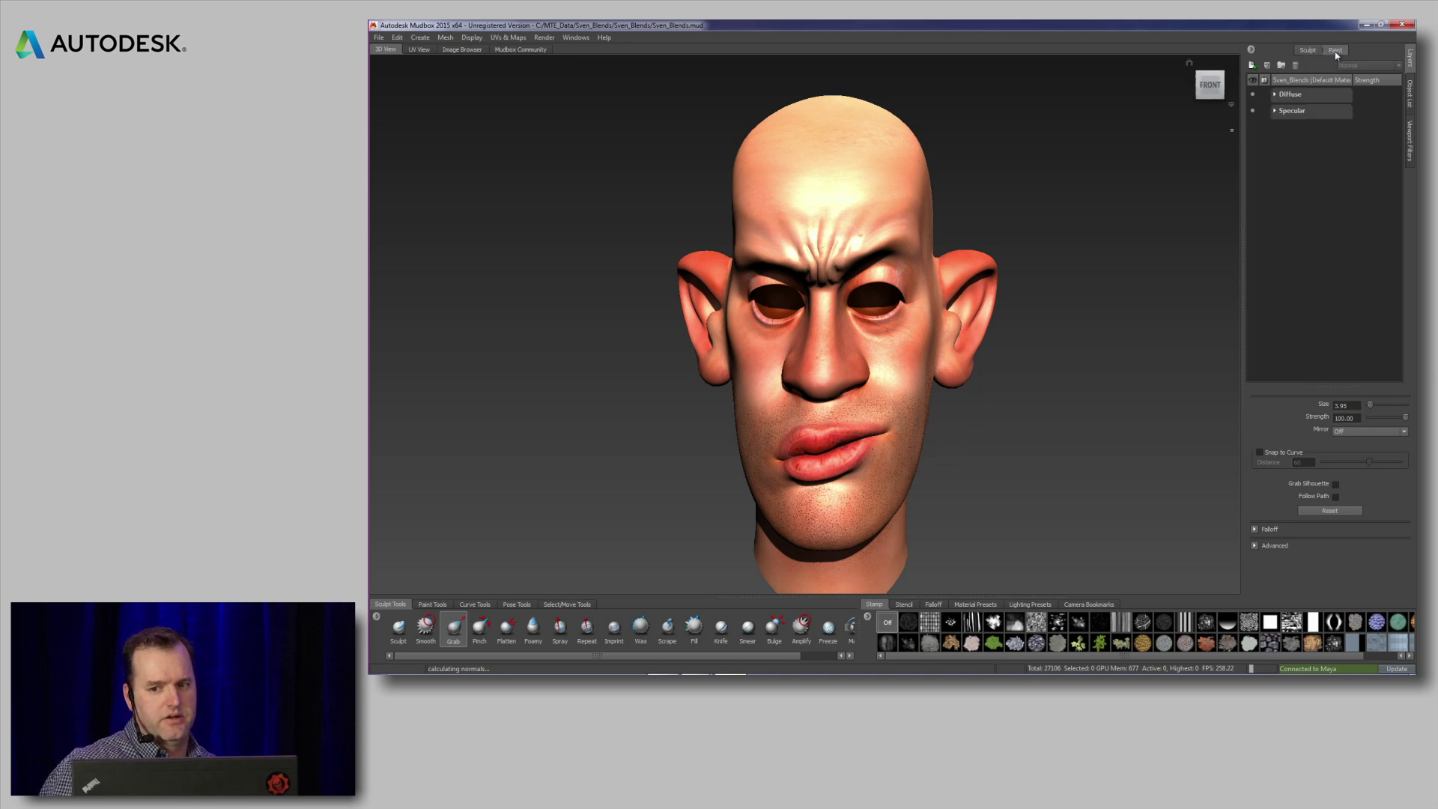
left_click(1275, 95)
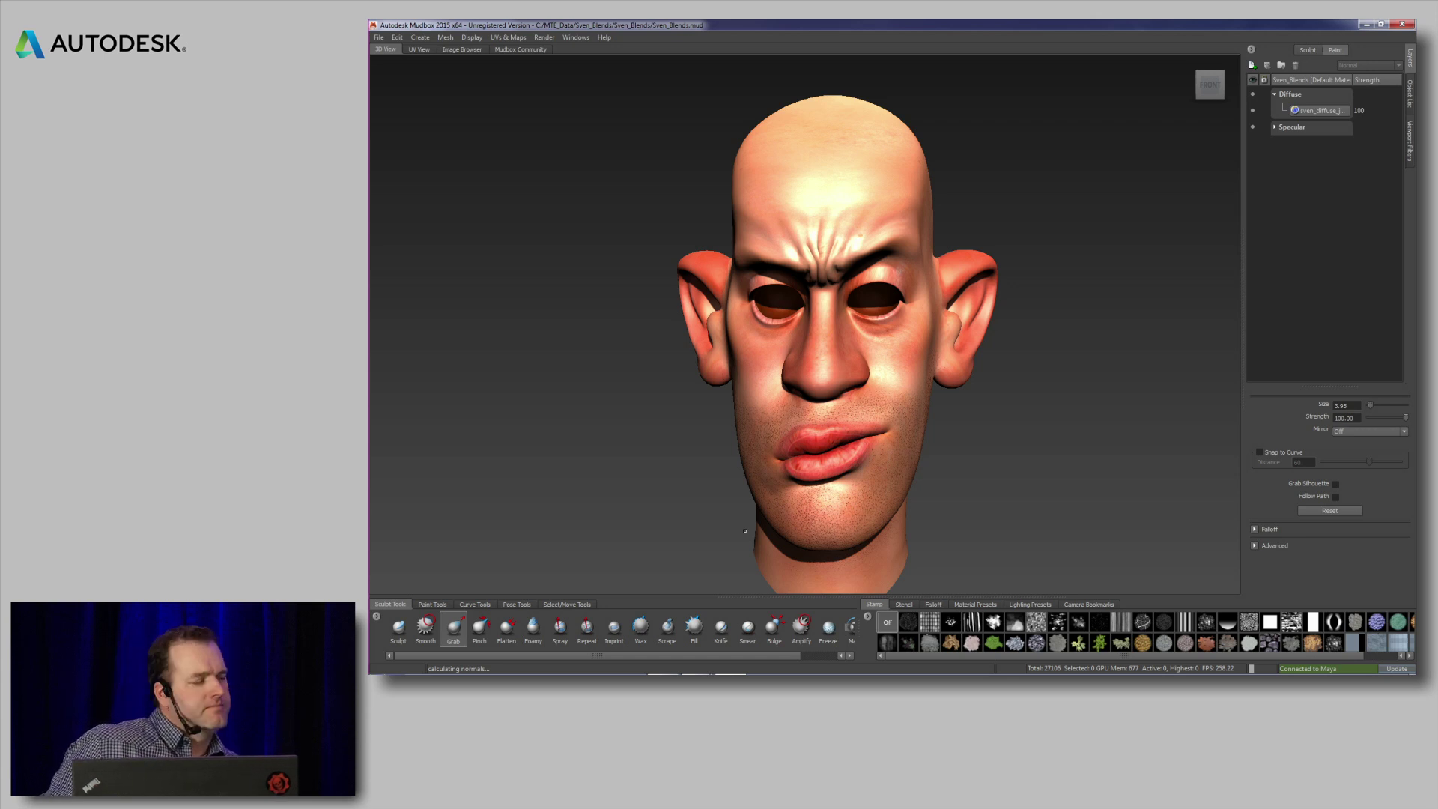
- Return to the sculpt layers and set the duplicated layer's strength to 52
left_click(1309, 50)
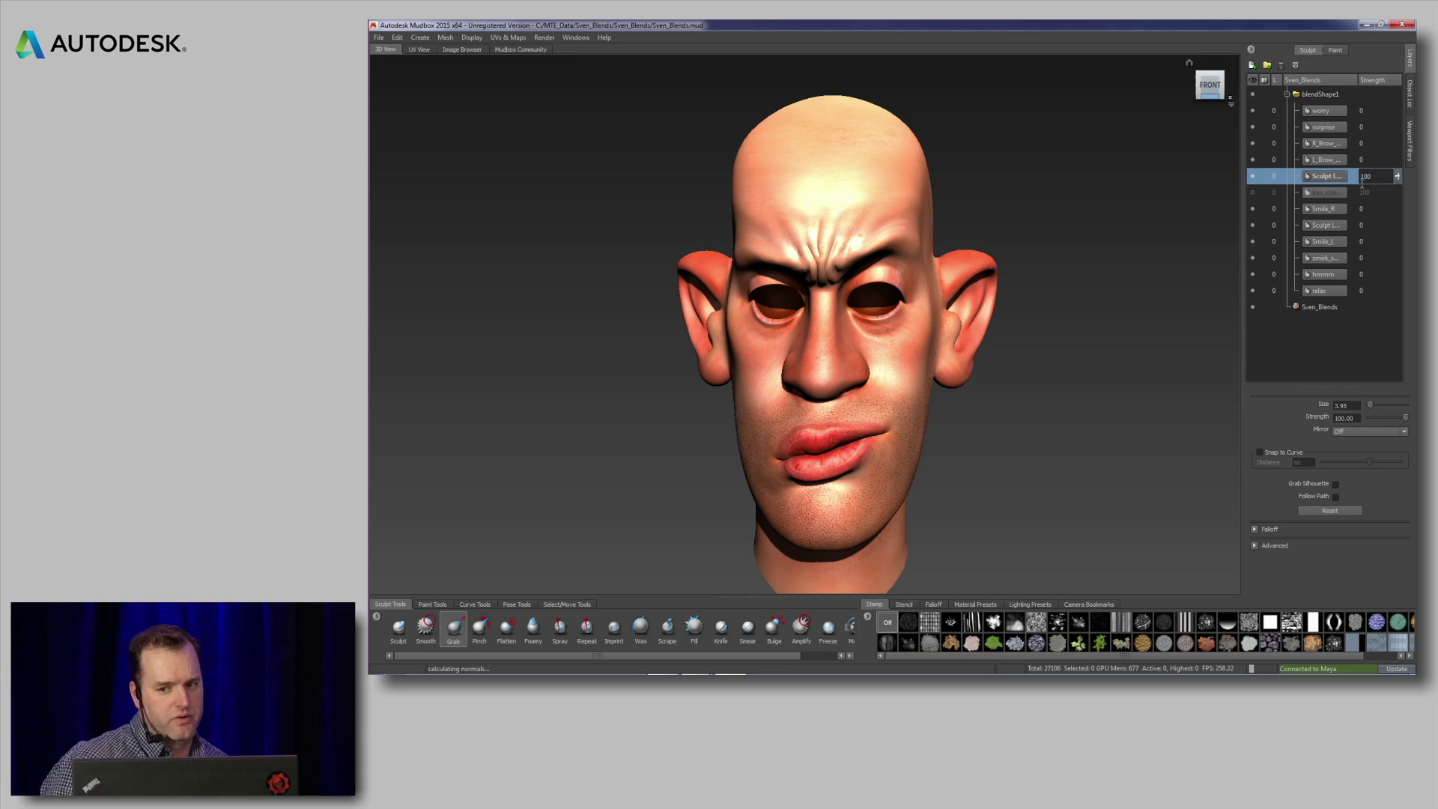
mouse_move(1398, 176)
left_mouse_down()
mouse_move(1400, 225)
mouse_move(1397, 172)
left_mouse_up()
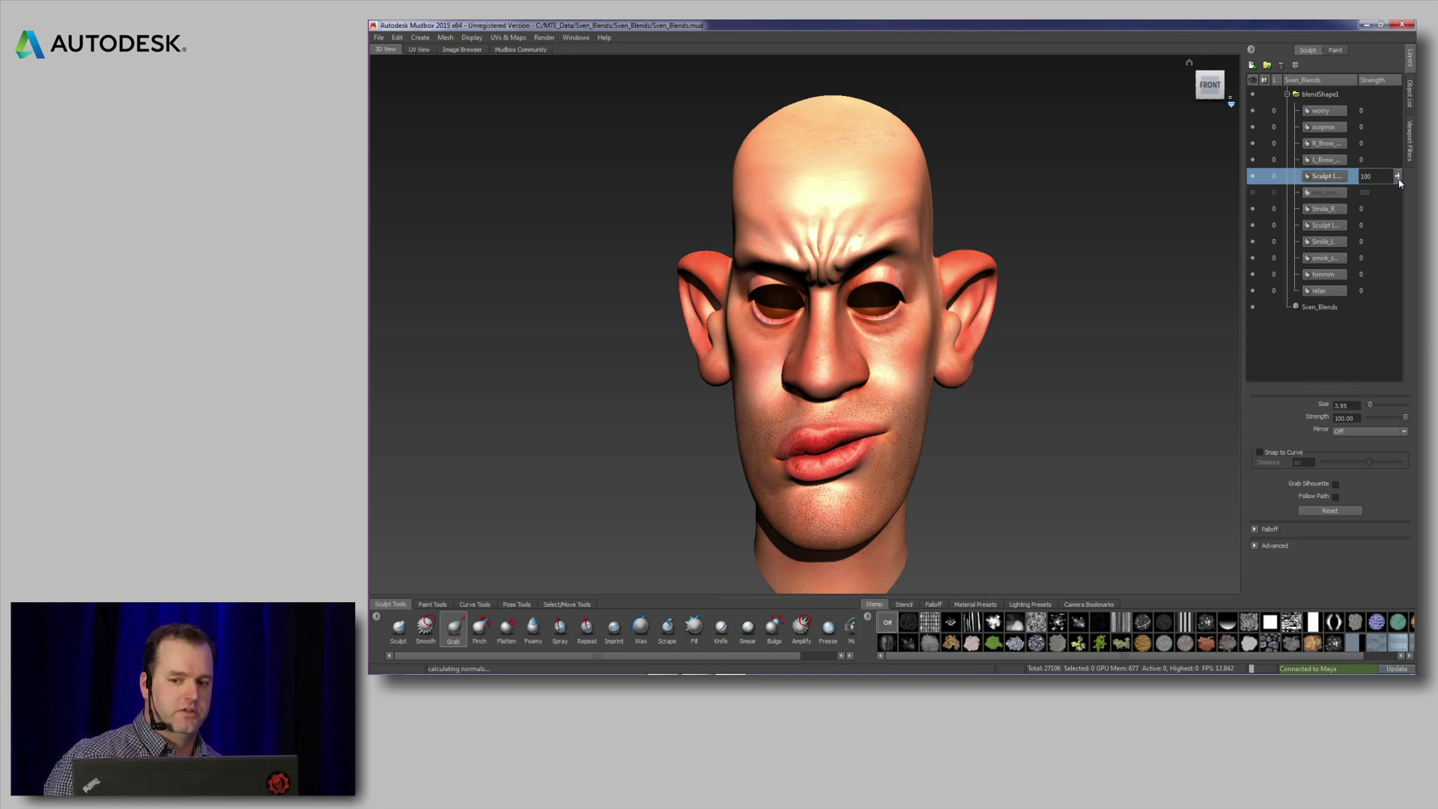
left_click_drag(1397, 182, 1403, 209)
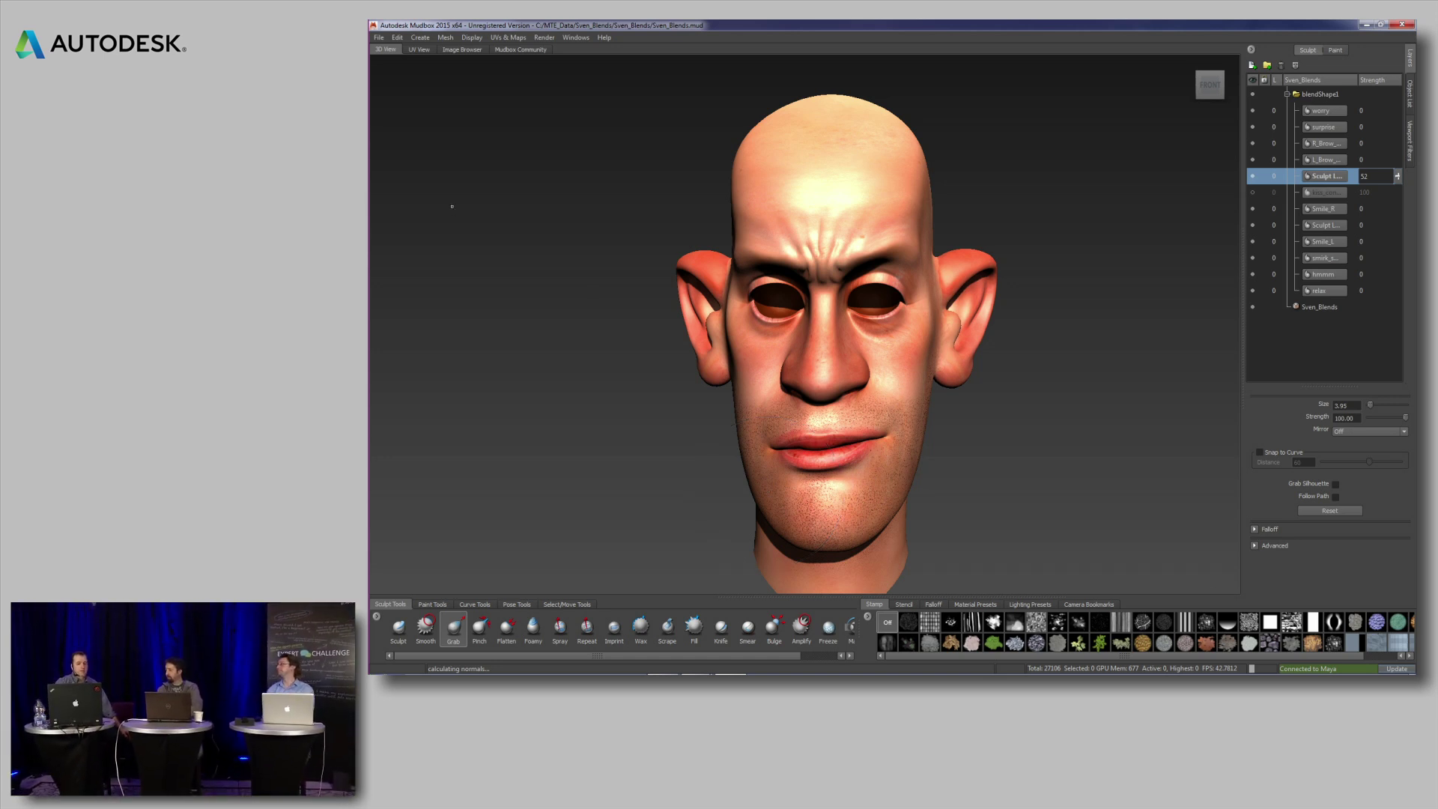
left_click(379, 37)
left_click(379, 37)
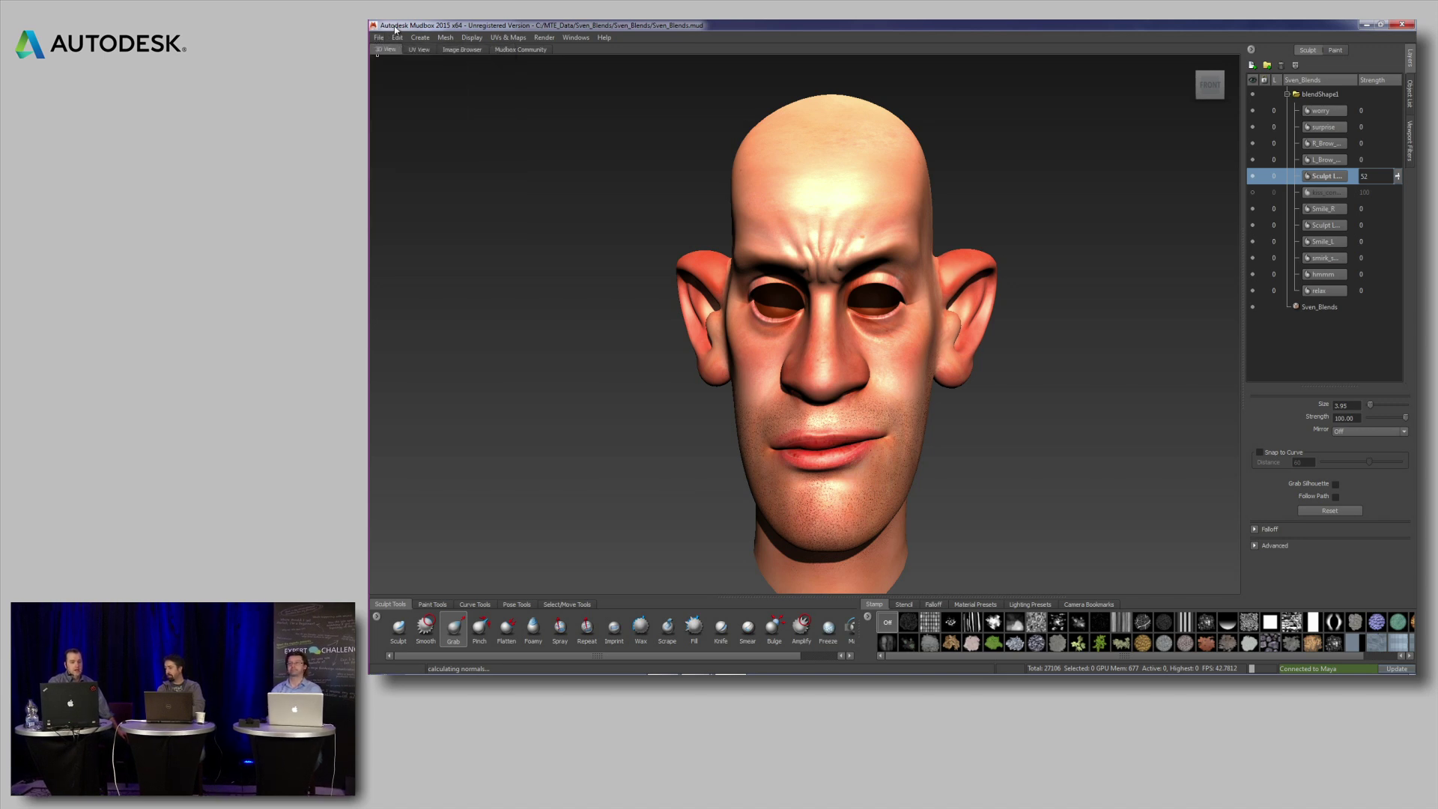
left_click(379, 37)
mouse_move(479, 113)
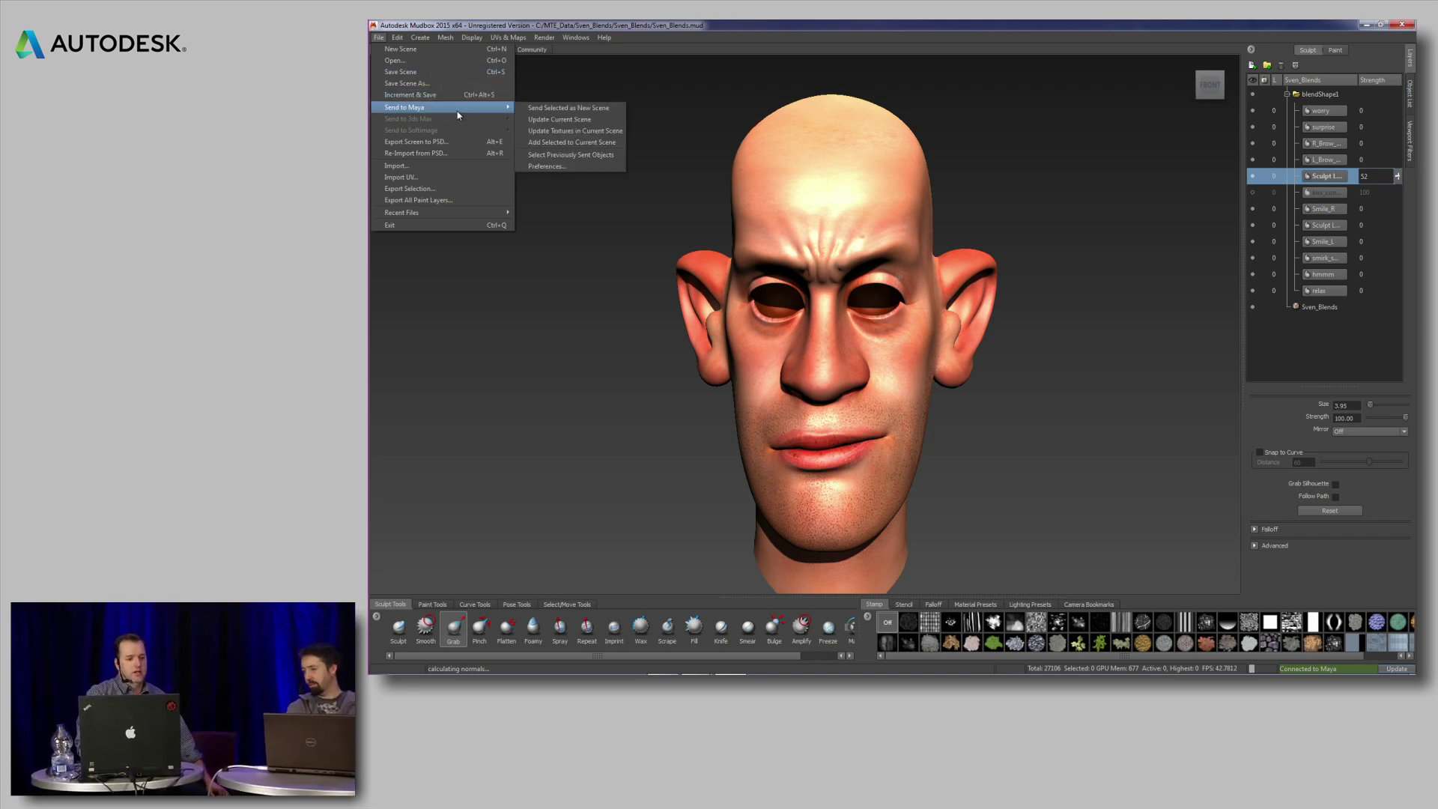
left_click(745, 30)
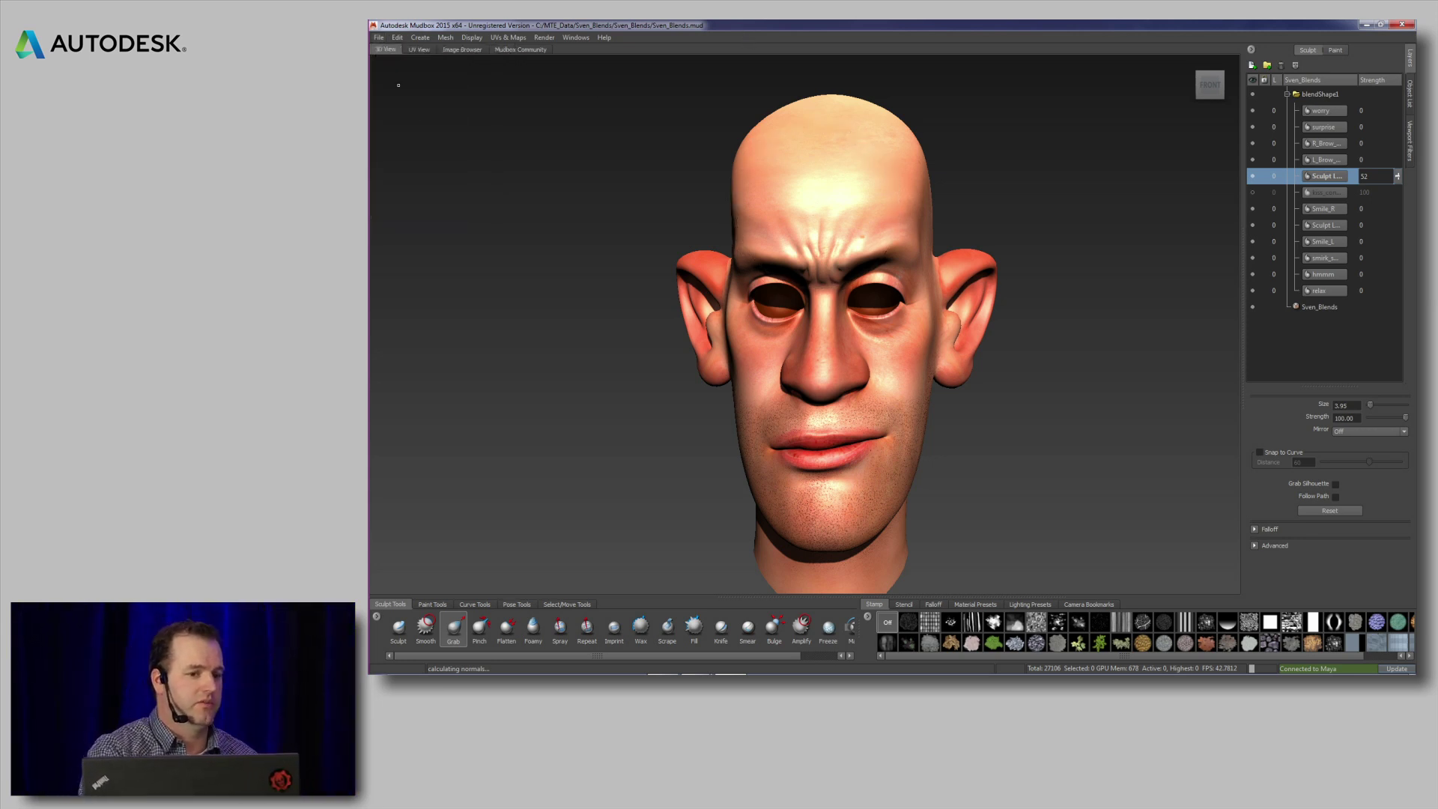
- Start exporting all paint layers and add extra path templates for the output locations
left_click(379, 38)
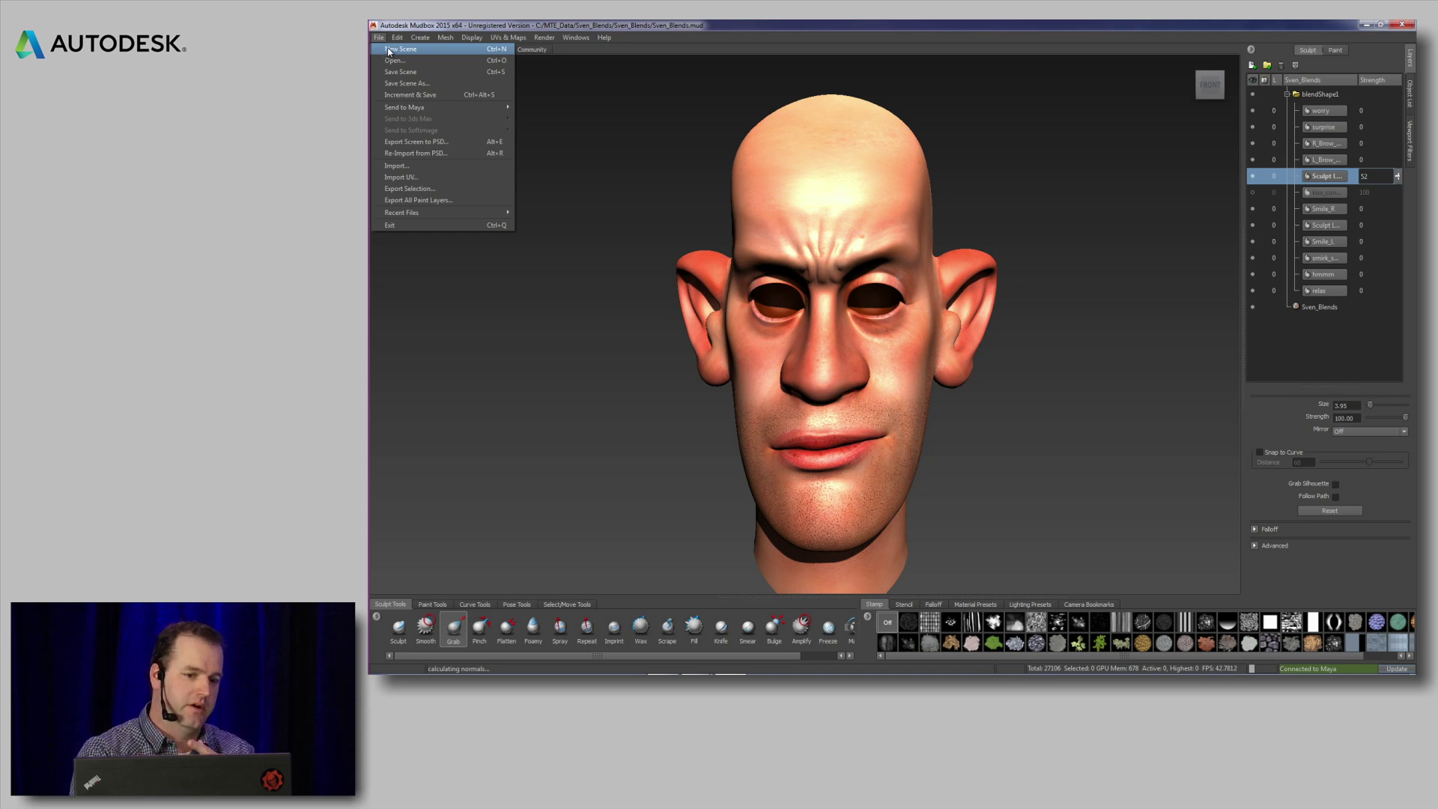
left_click(442, 204)
left_click_drag(891, 164, 811, 122)
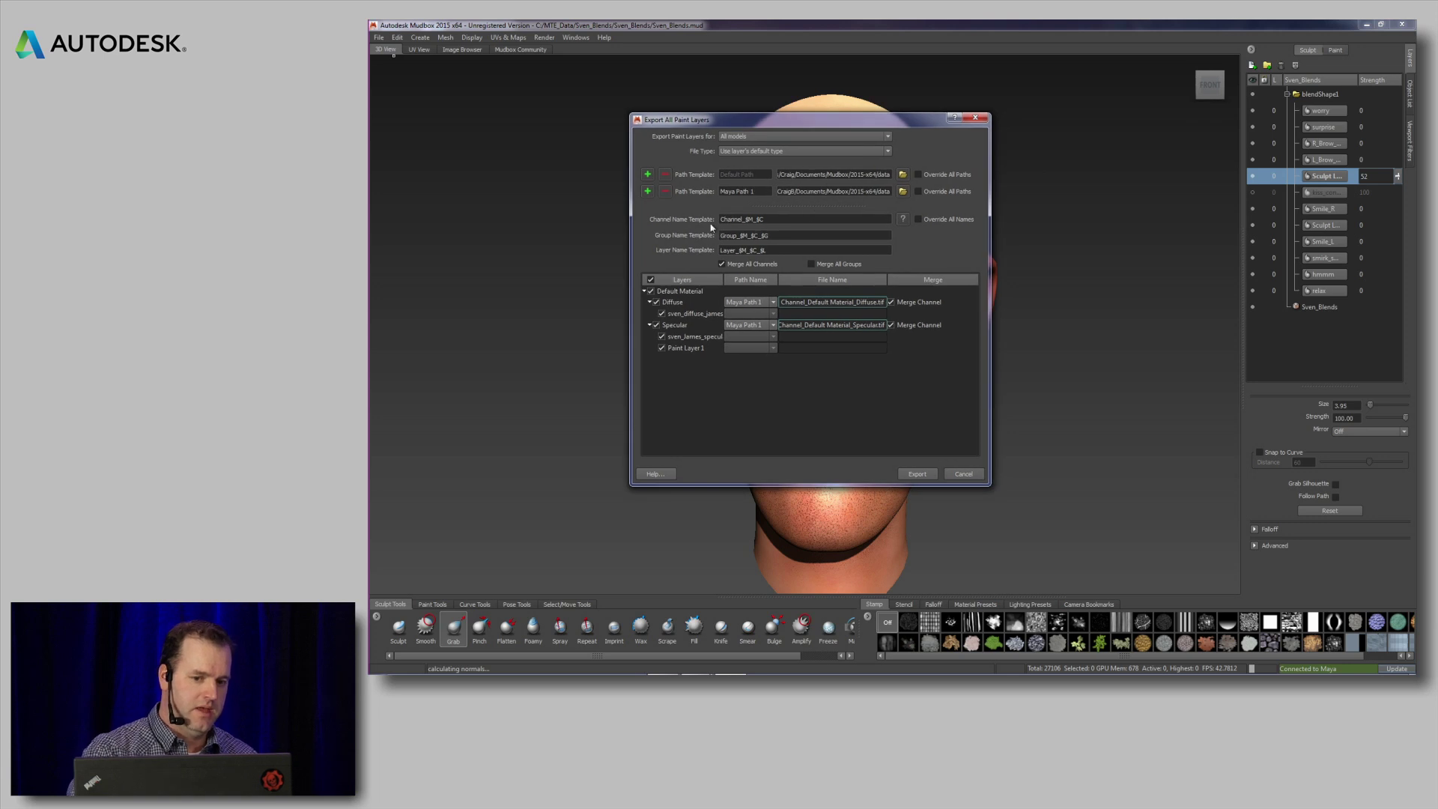
left_click(647, 191)
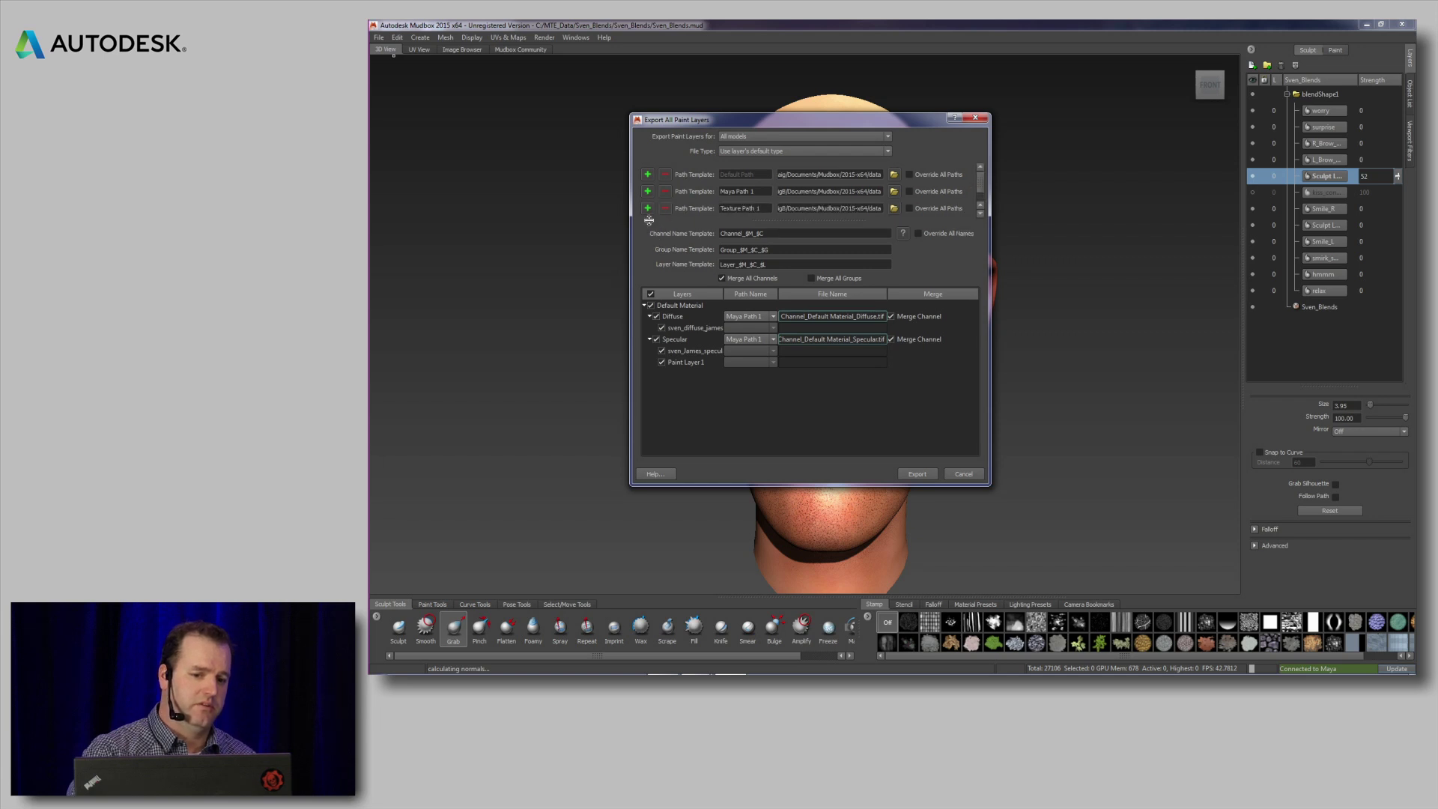
left_click(649, 175)
scroll(983, 199, "down", 3)
left_click_drag(982, 199, 981, 177)
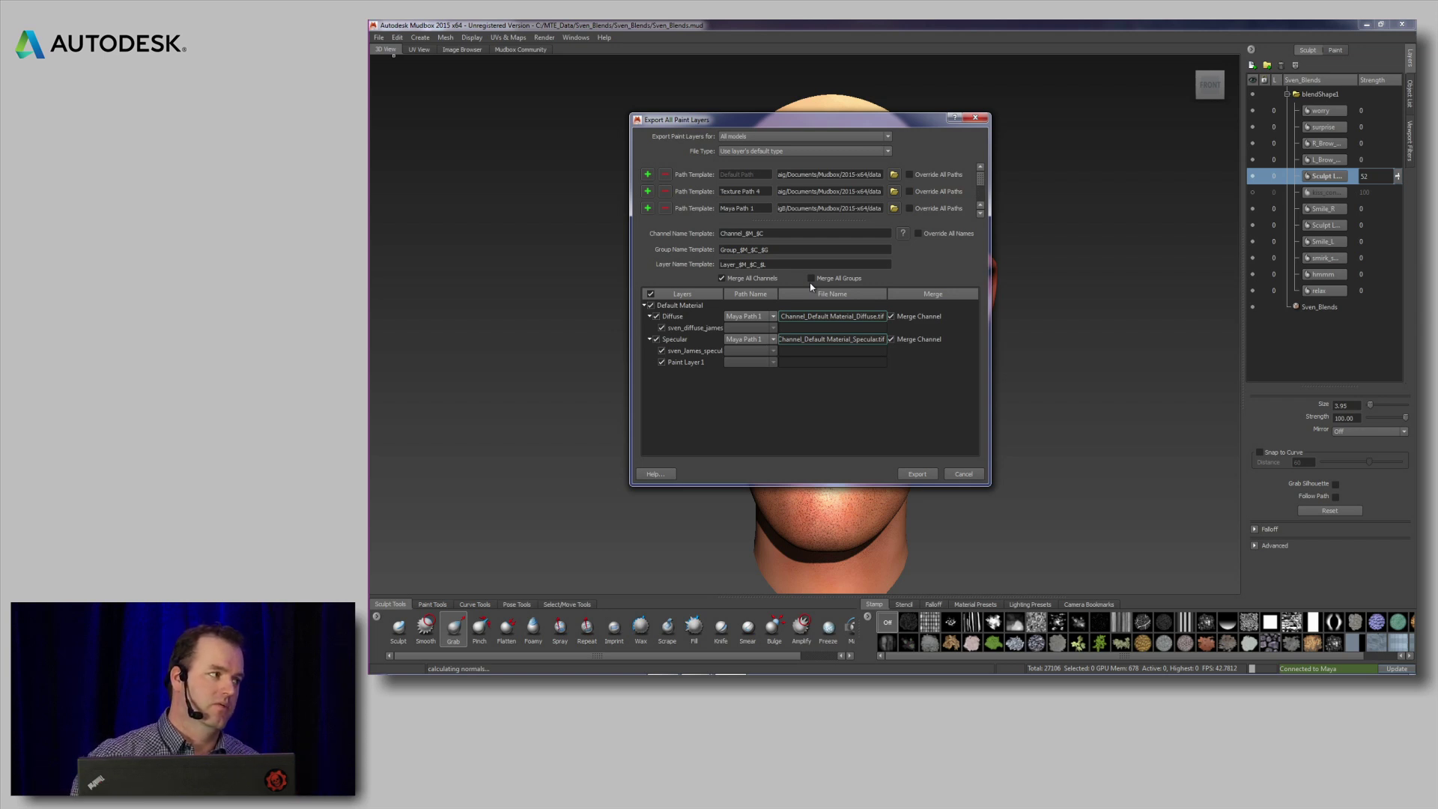
- Look at the path choices for the Diffuse channel and cancel the paint layer export
left_click(768, 316)
left_click(824, 412)
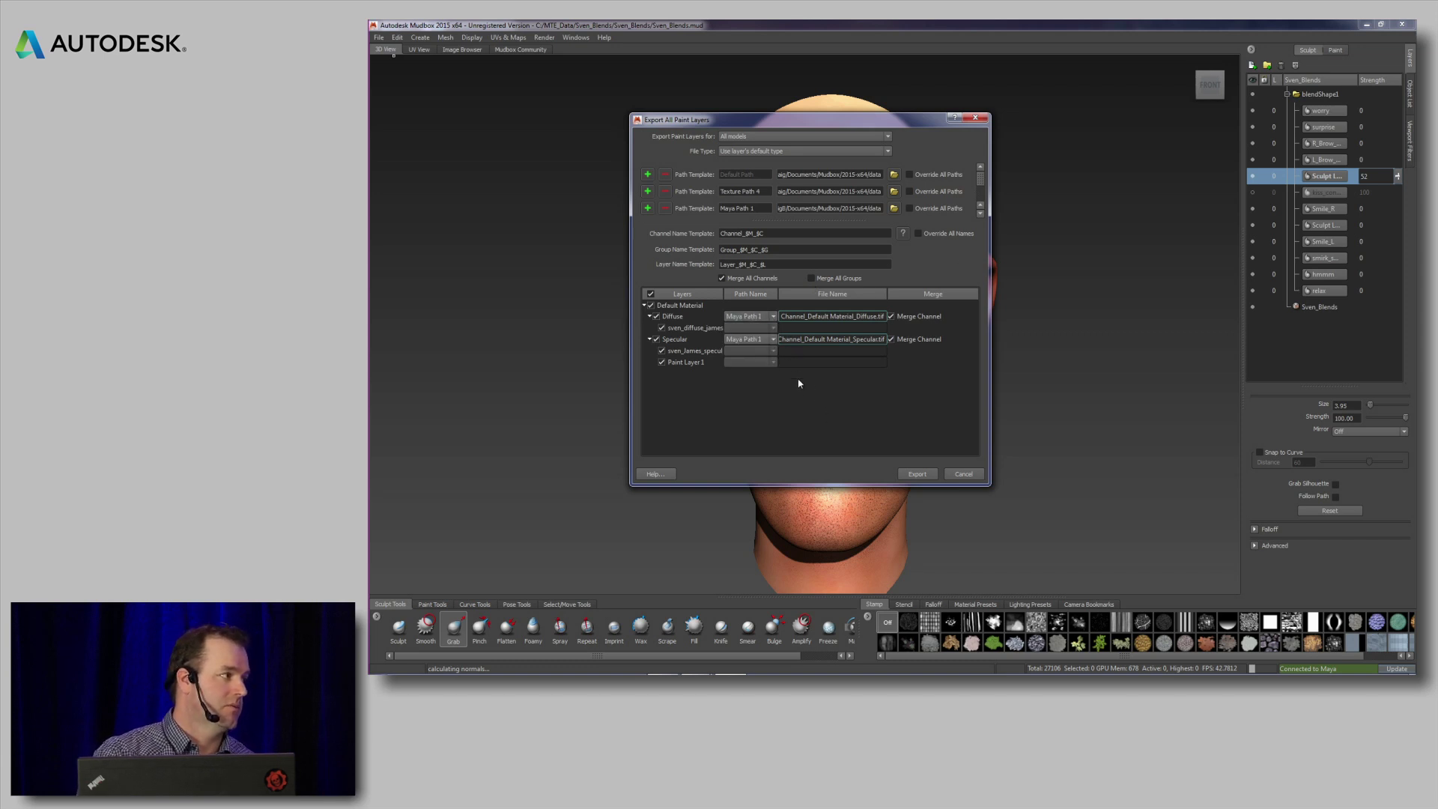
left_click(964, 473)
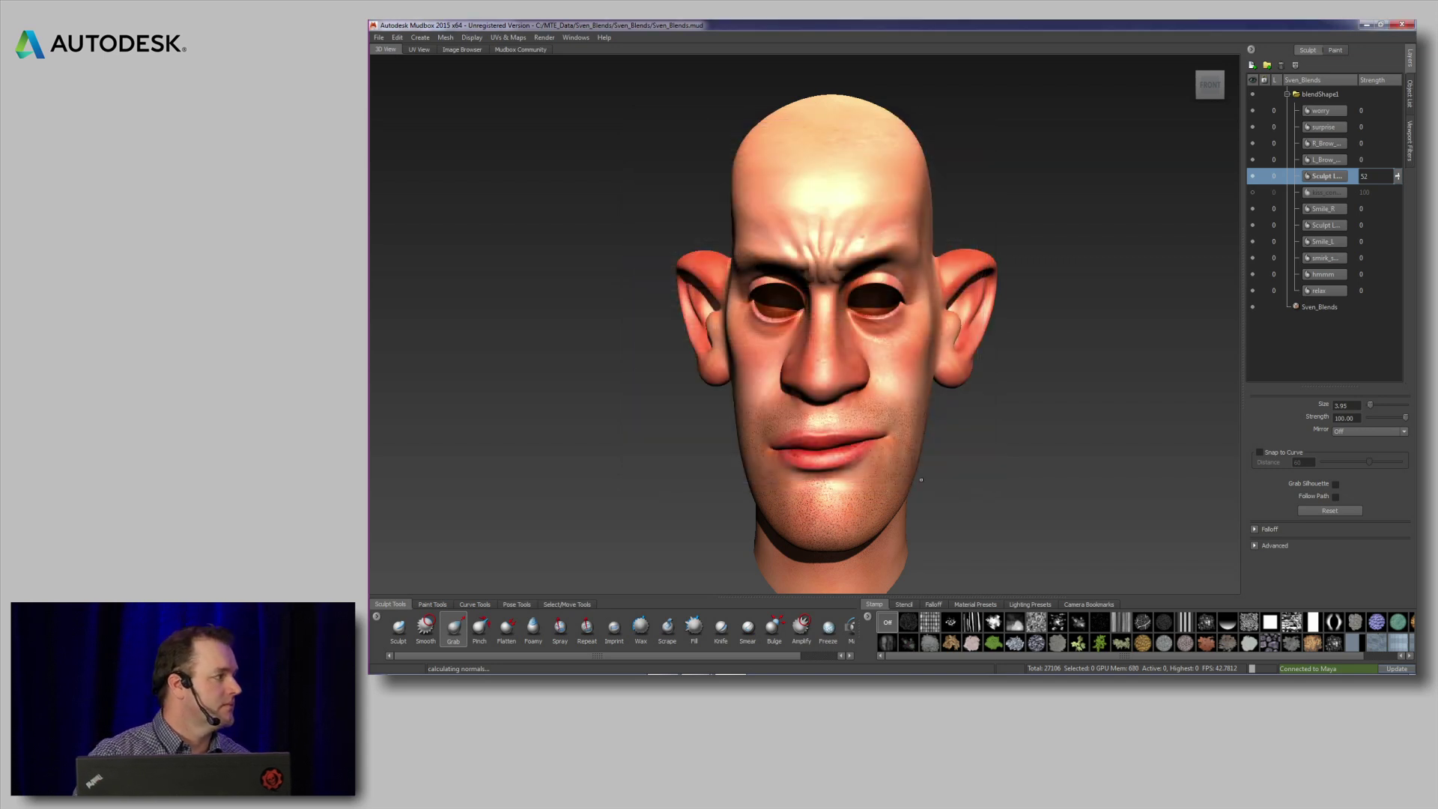
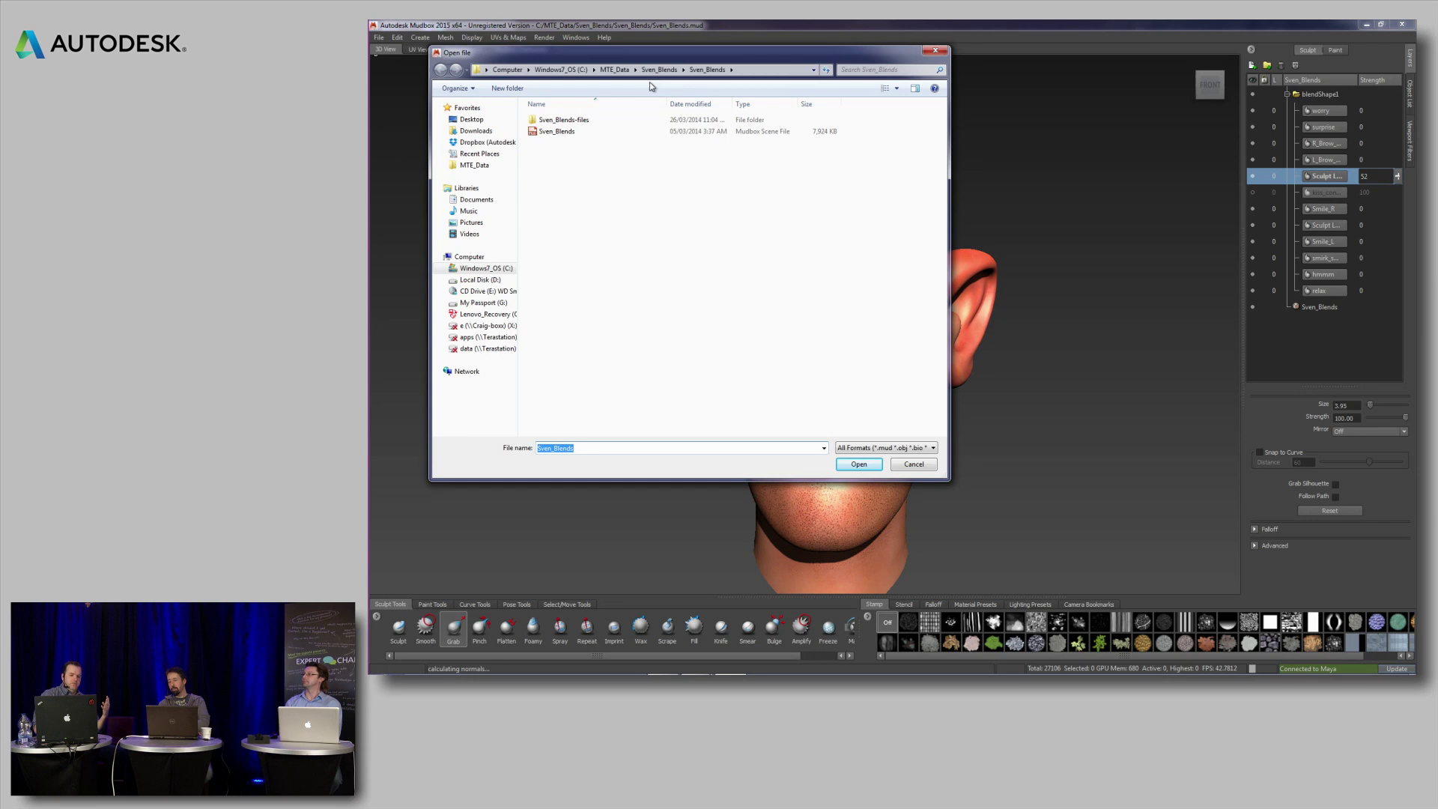
- Open the Lattice_Sculpts scene from the MTE_Data folder in place of the current head scene
left_click(614, 69)
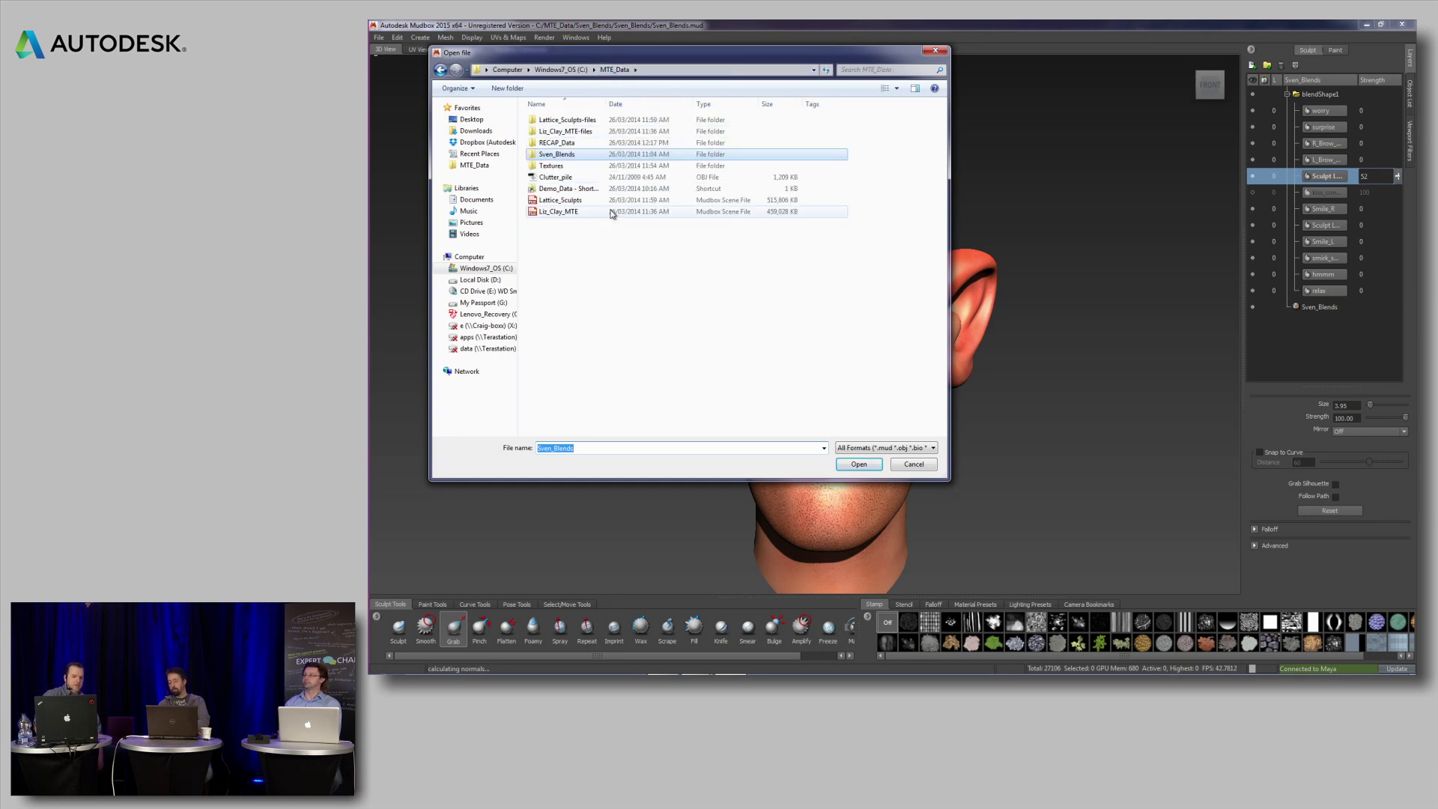
left_click(577, 200)
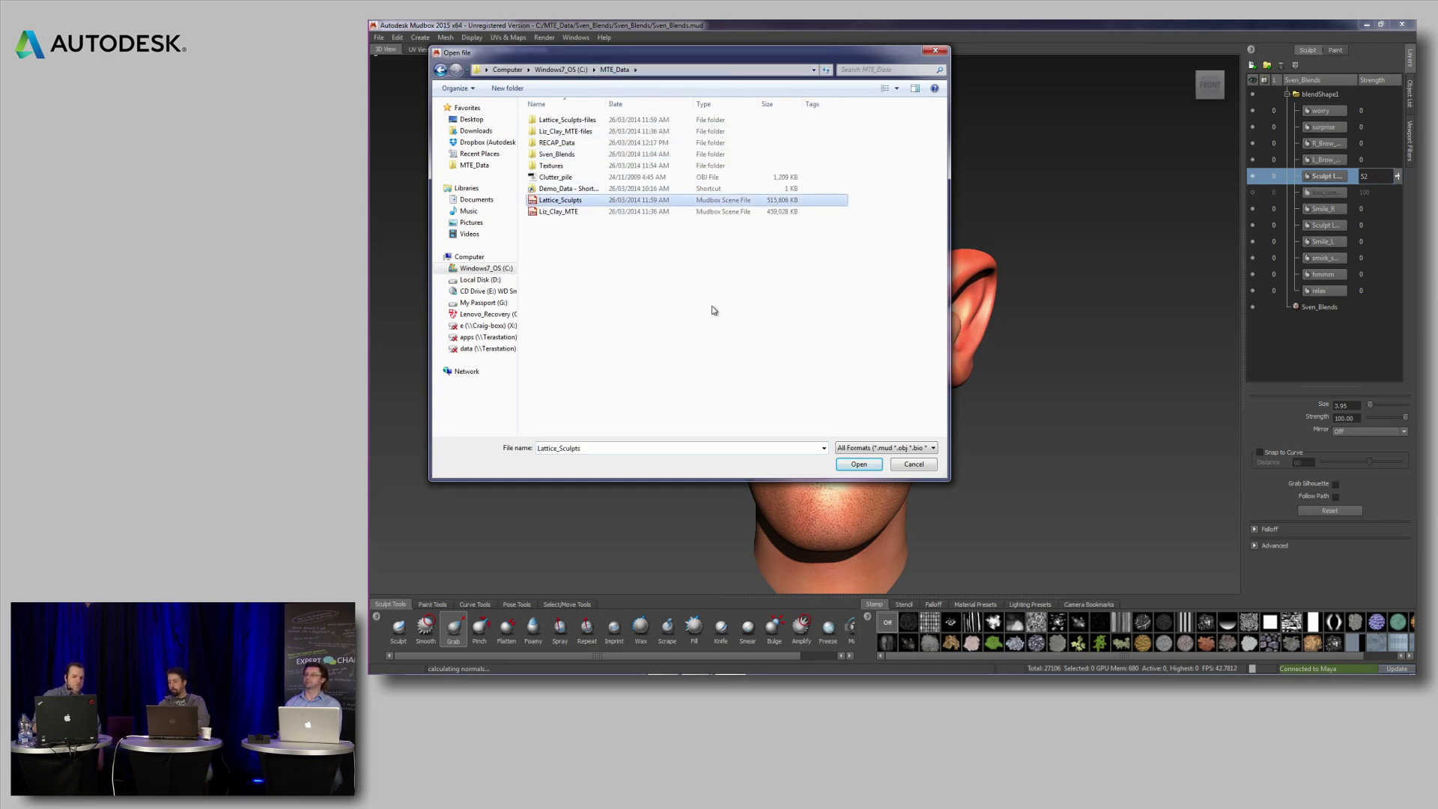
left_click(860, 465)
left_click(897, 365)
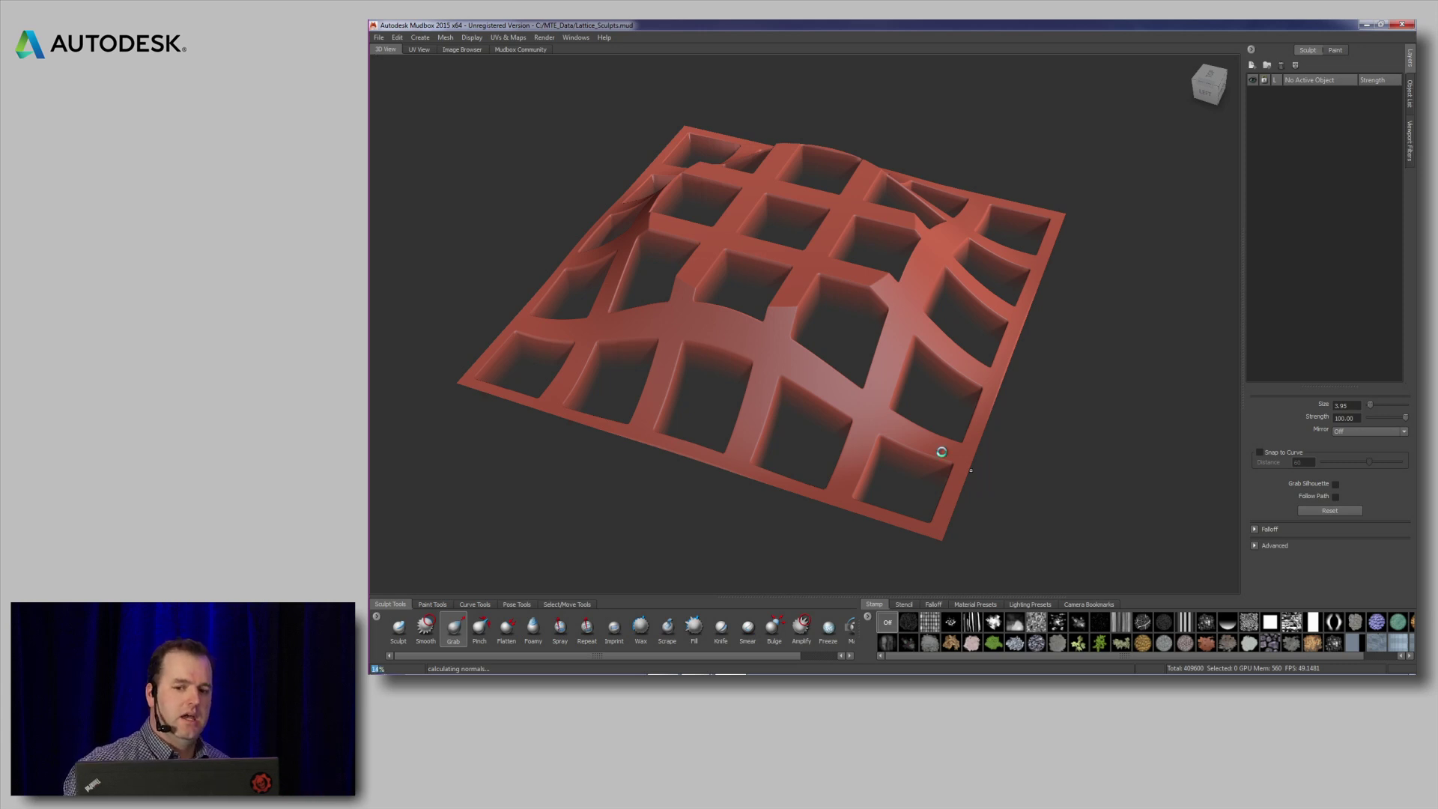
- Select the waffle mesh and toggle its Opacity paint channel off and back on to compare the lattice with the solid surface
left_click_drag(995, 294, 1172, 220, "alt")
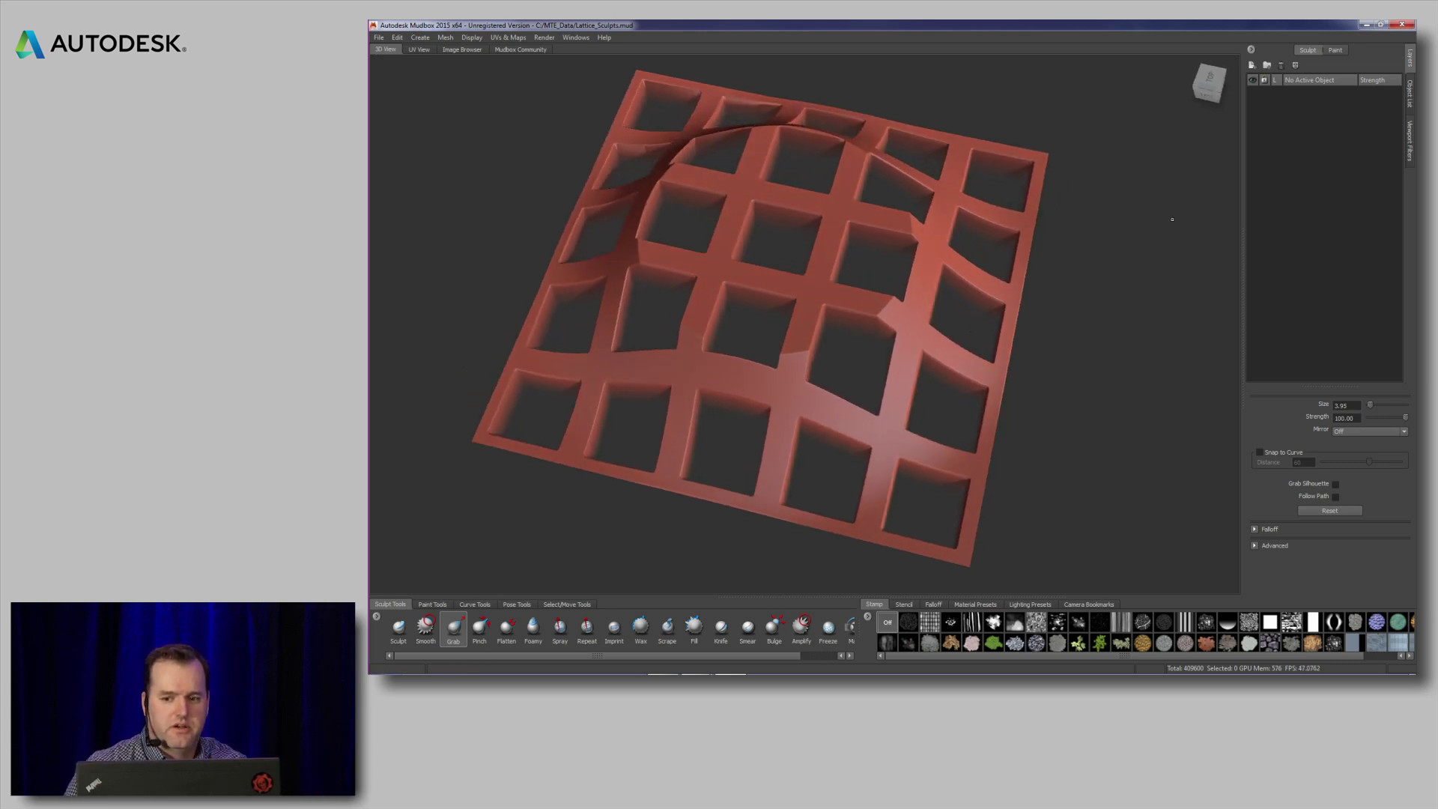
right_click(940, 252)
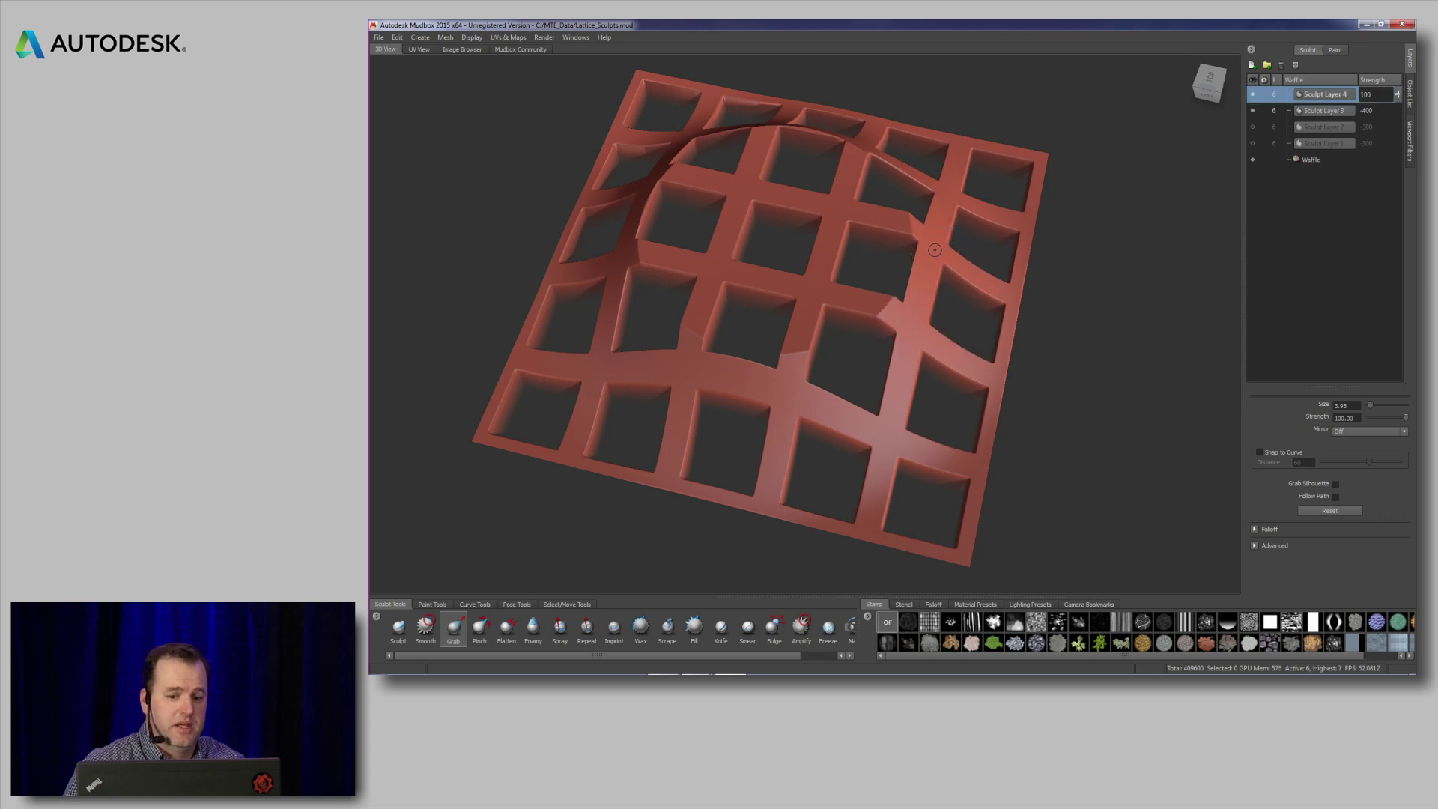
left_click(1335, 50)
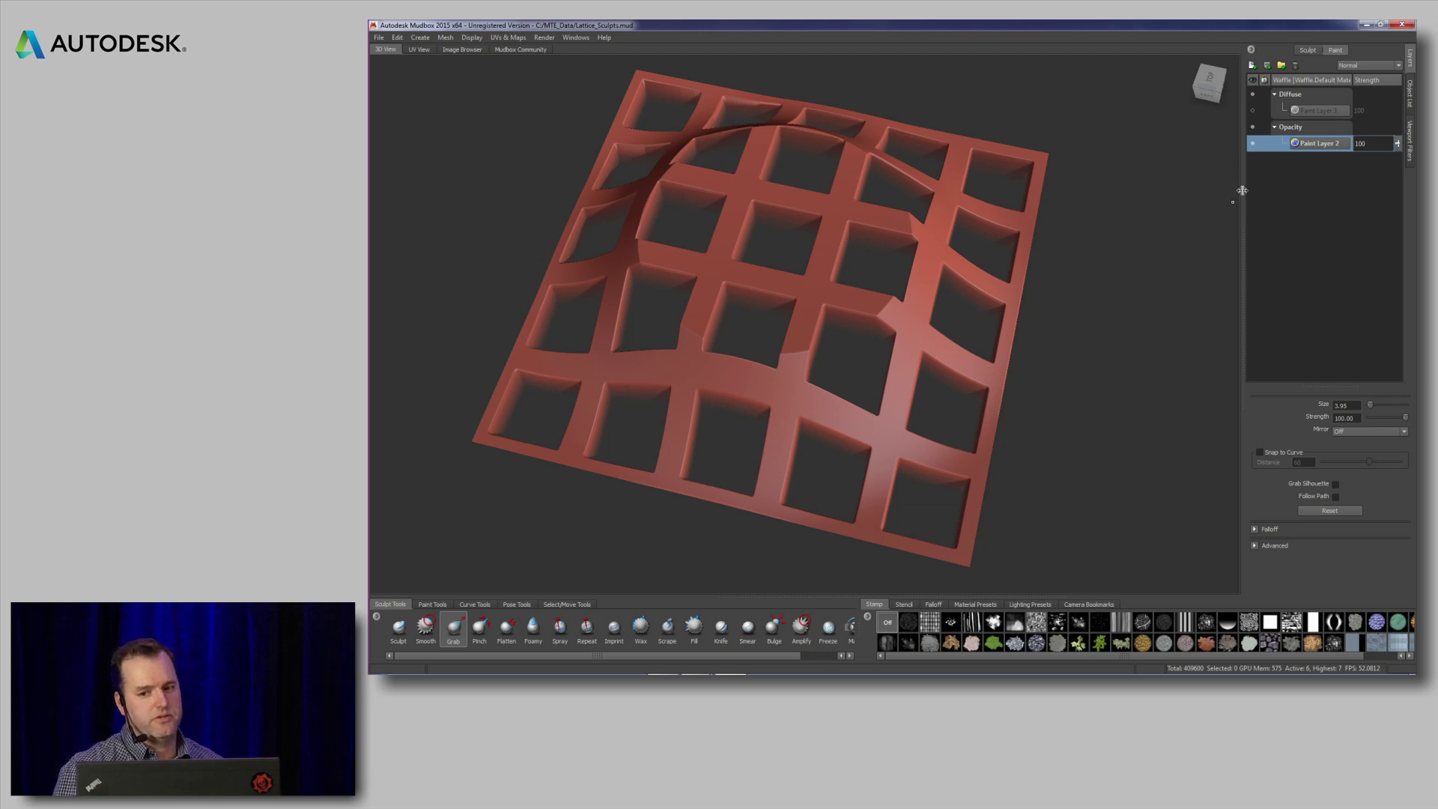
left_click(1253, 136)
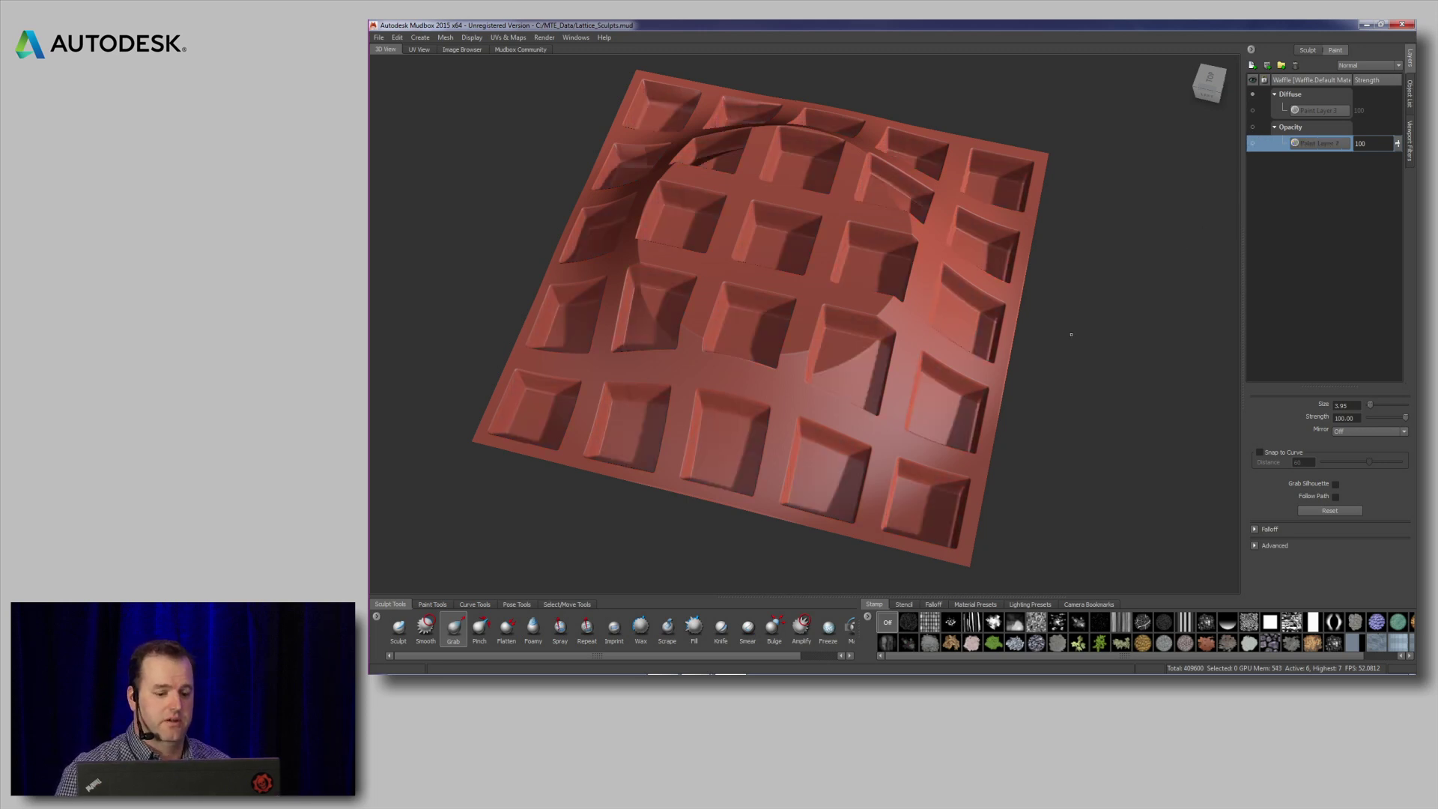
left_click_drag(1033, 346, 1045, 296, "alt")
left_click(1253, 136)
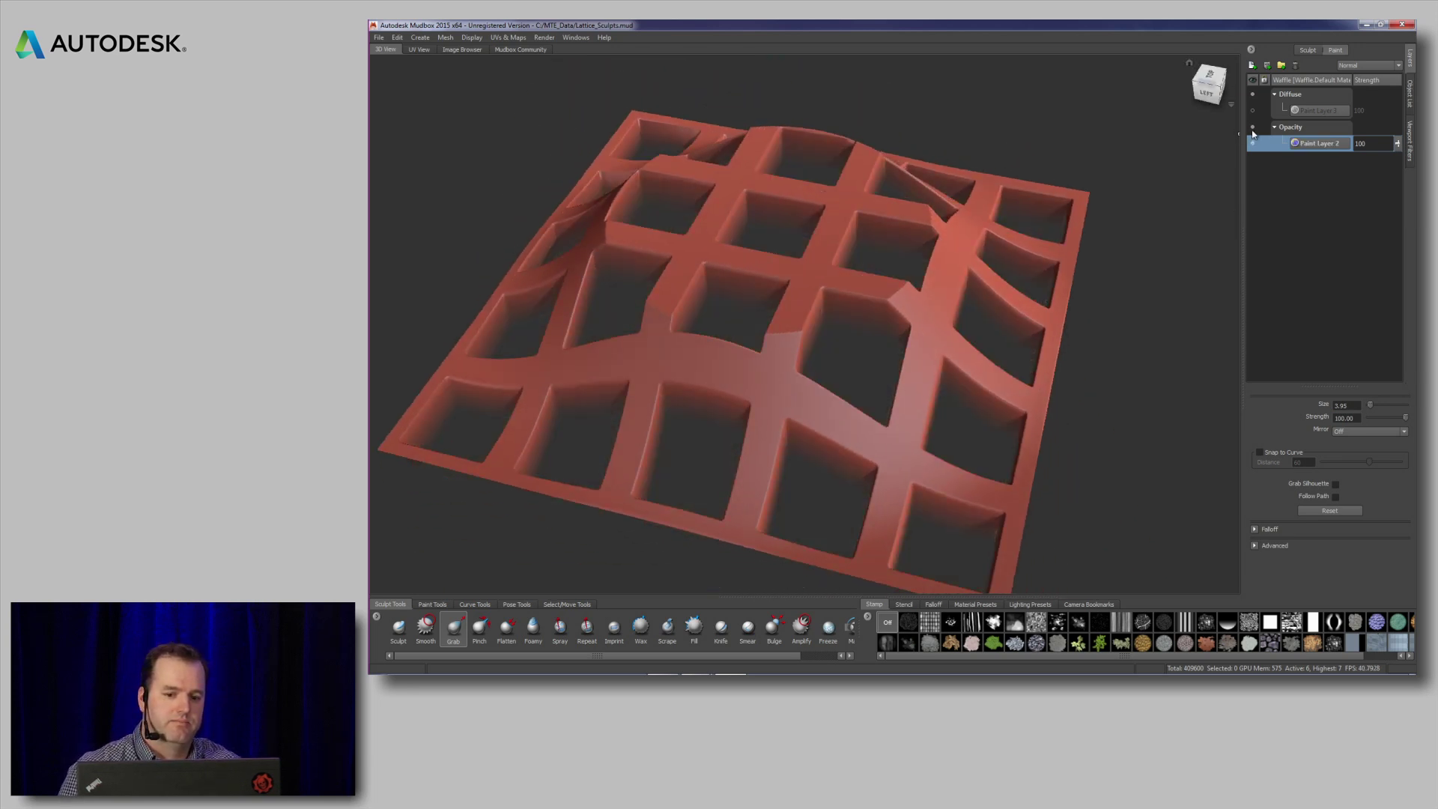
mouse_move(1031, 329)
left_mouse_down("alt")
mouse_move(1065, 408)
mouse_move(1043, 352)
left_mouse_up("alt")
scroll(1042, 353, "down", 2)
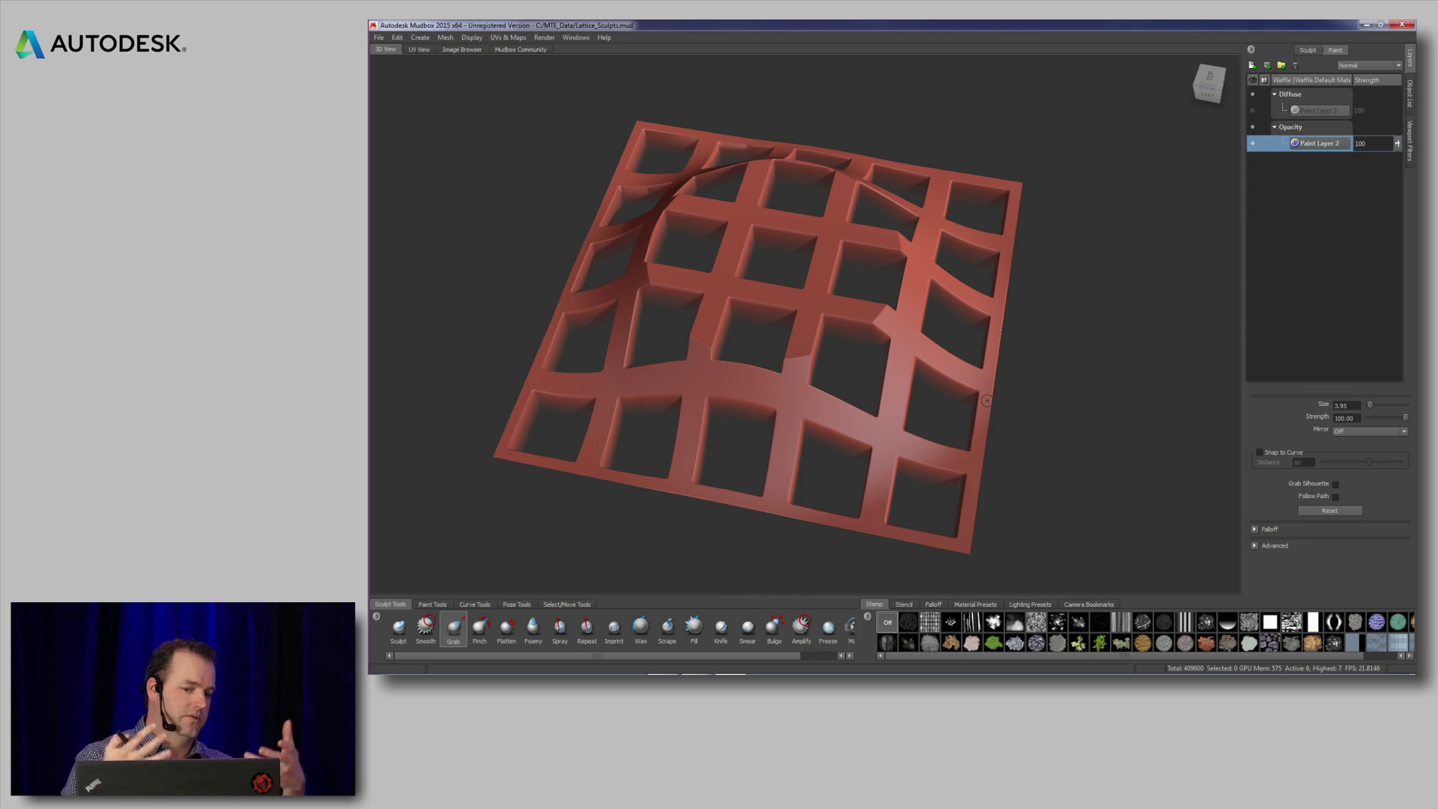
- Hide the Opacity channel in the waffle's paint layers
left_click(1309, 51)
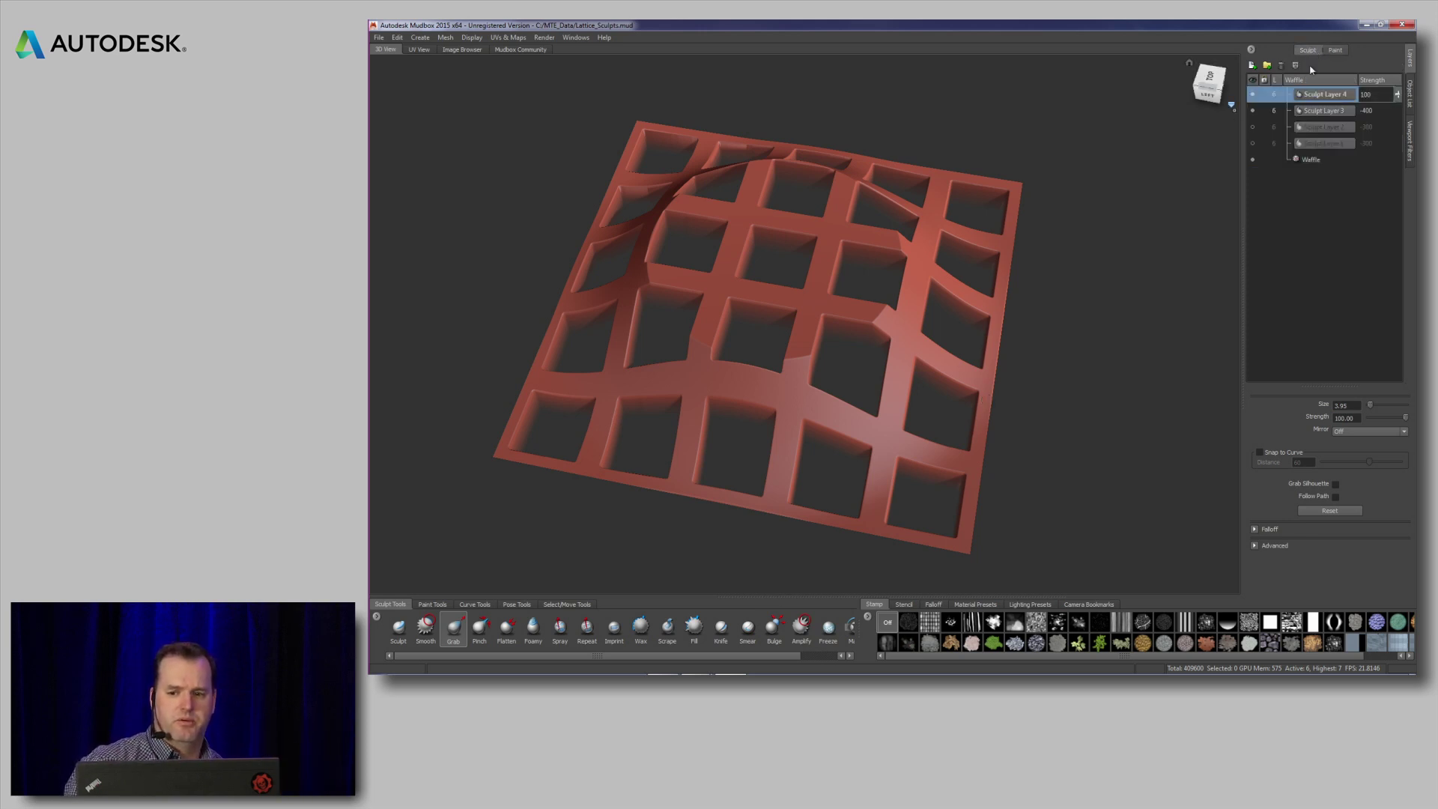
left_click(1335, 51)
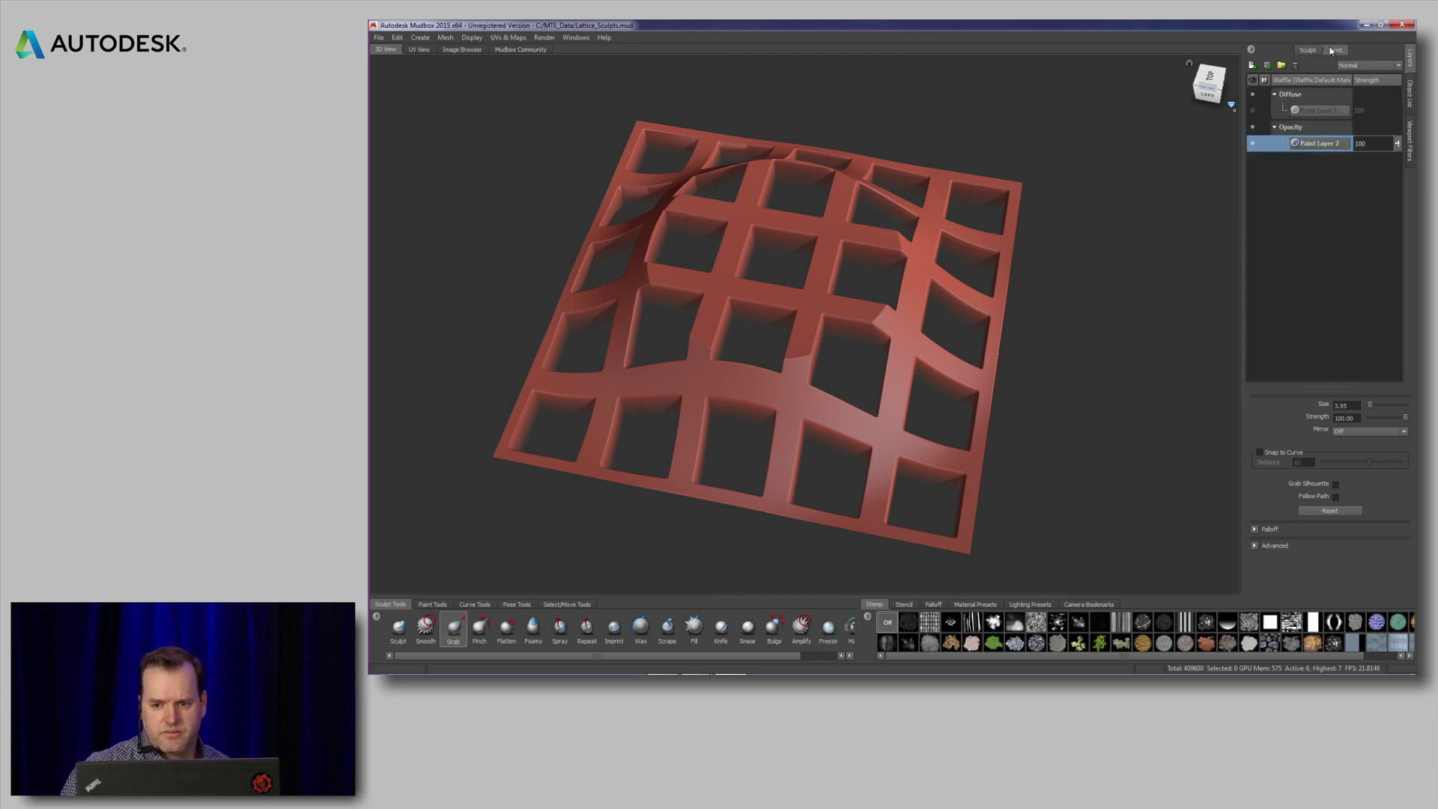
left_click(1253, 128)
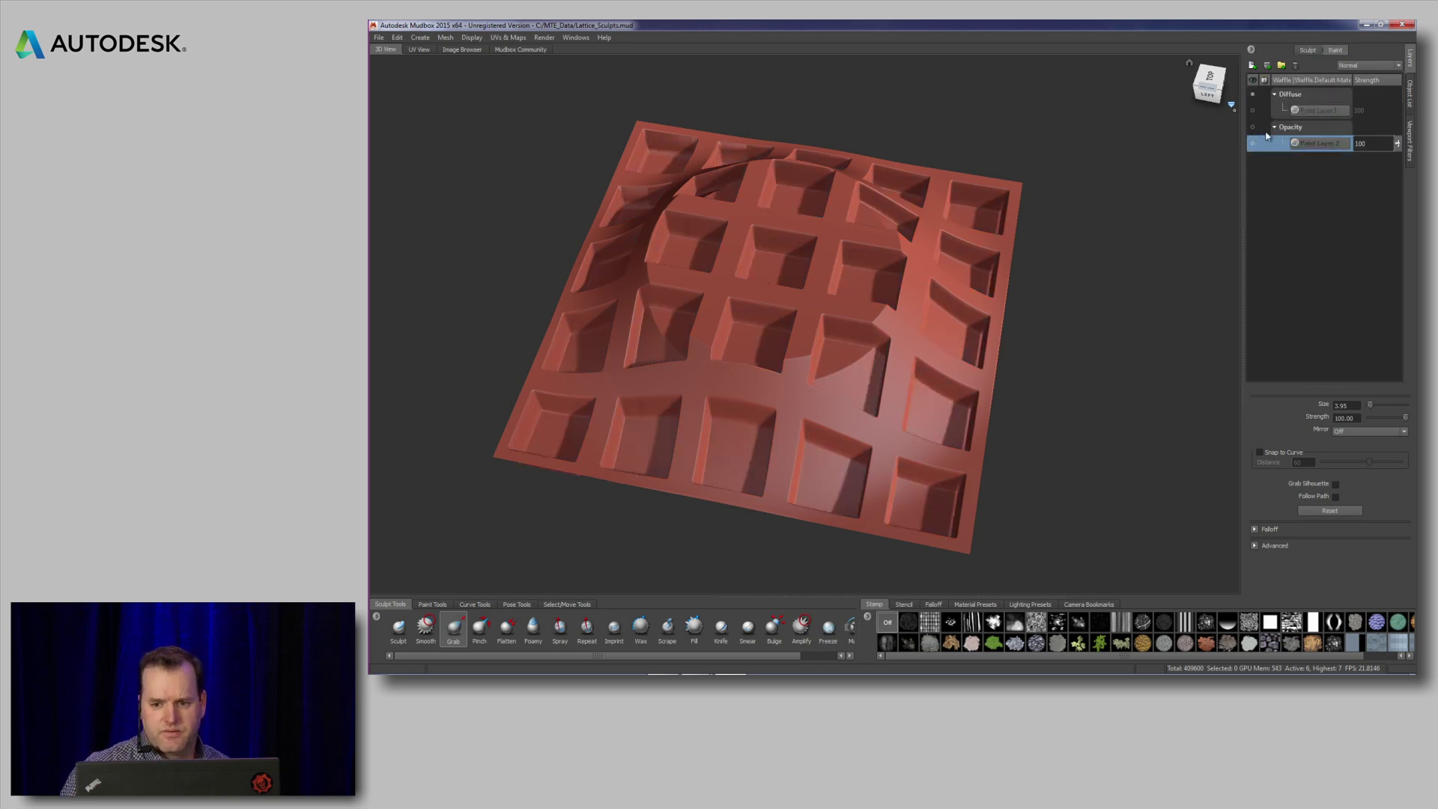
- Hide all of the waffle's sculpt layers, showing Sculpt Layer 4 briefly on its own to inspect it
left_click(1308, 50)
left_click(1254, 95)
left_click(1253, 95)
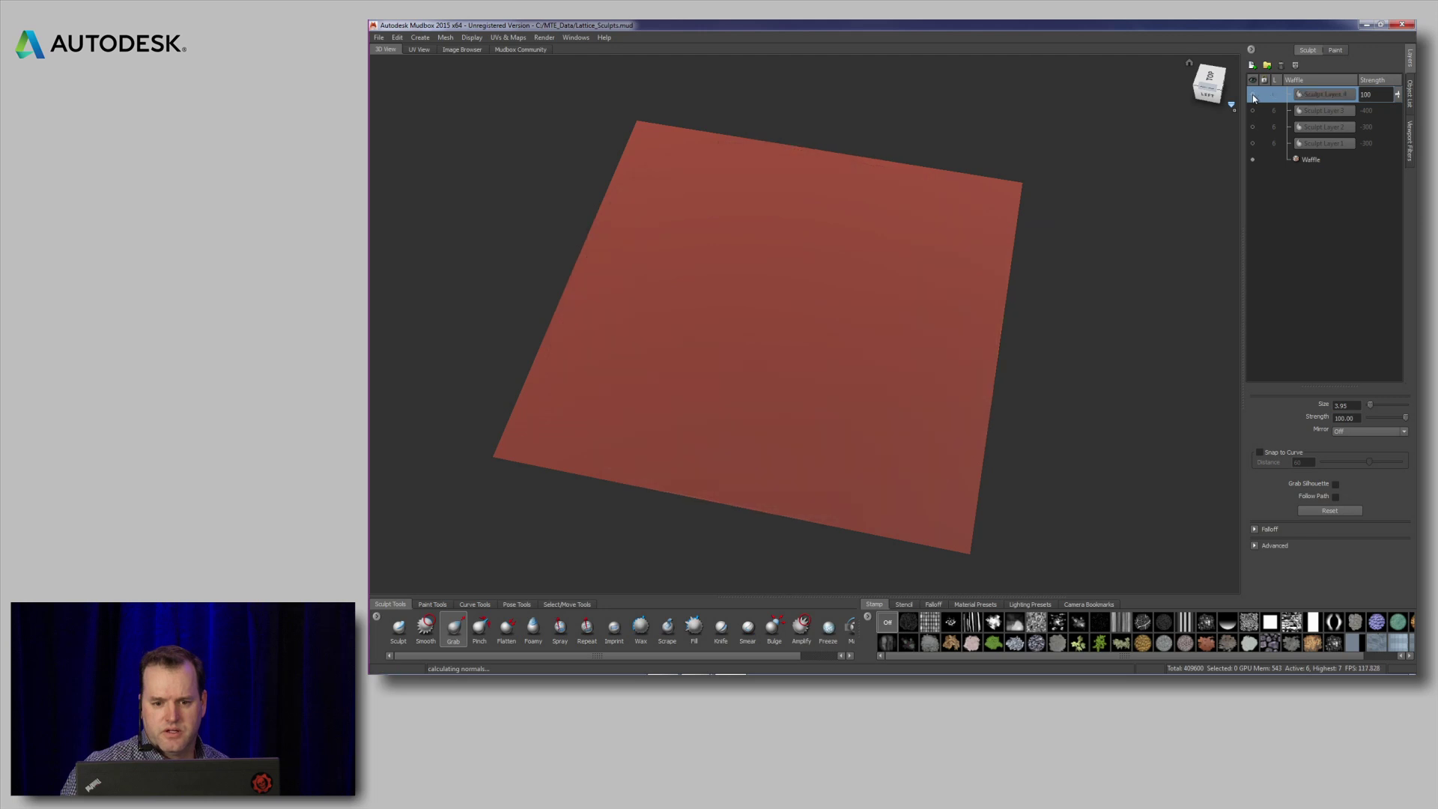
left_click(1255, 96)
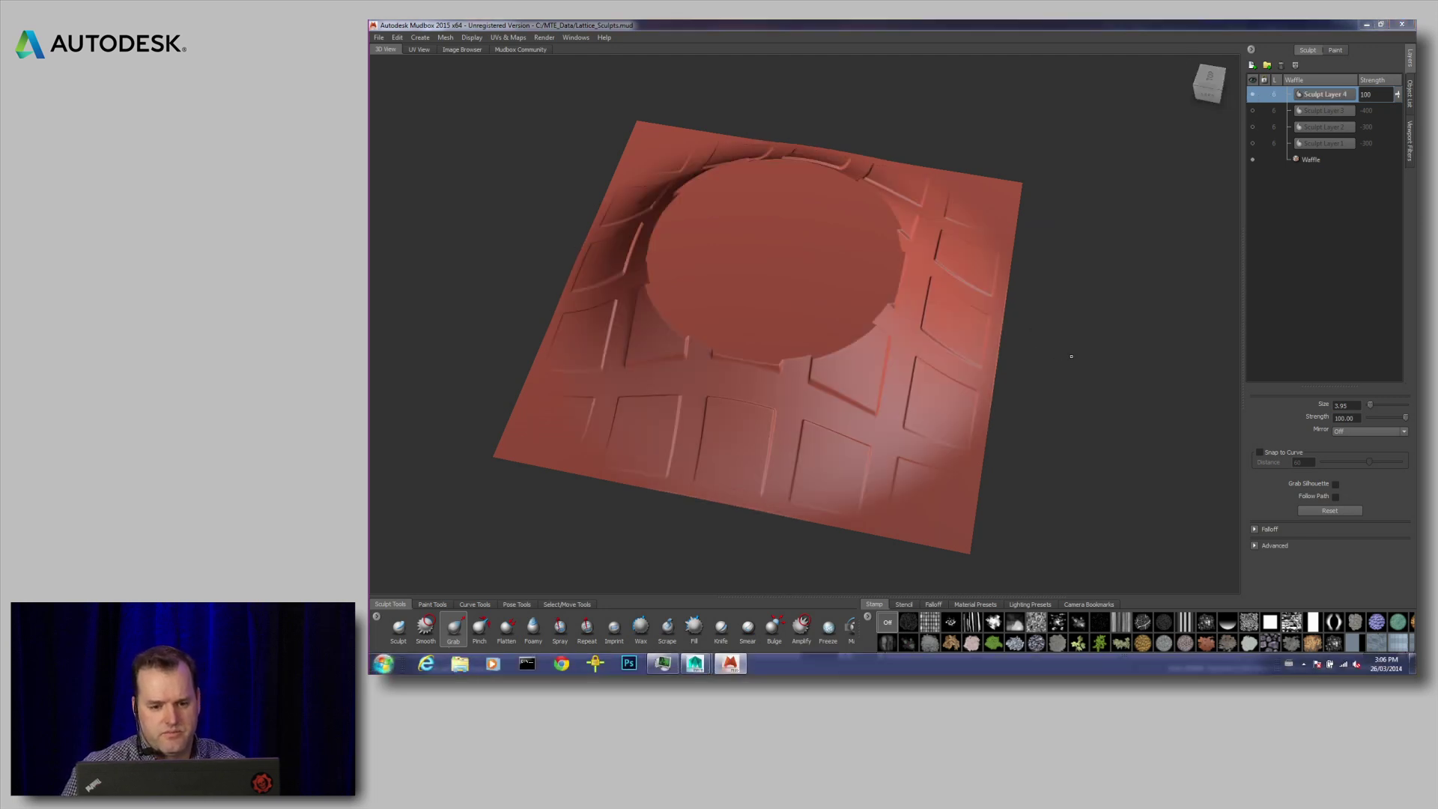
left_click_drag(1056, 357, 1078, 314, "alt")
left_click(1253, 94)
left_click_drag(1059, 267, 1040, 317, "alt")
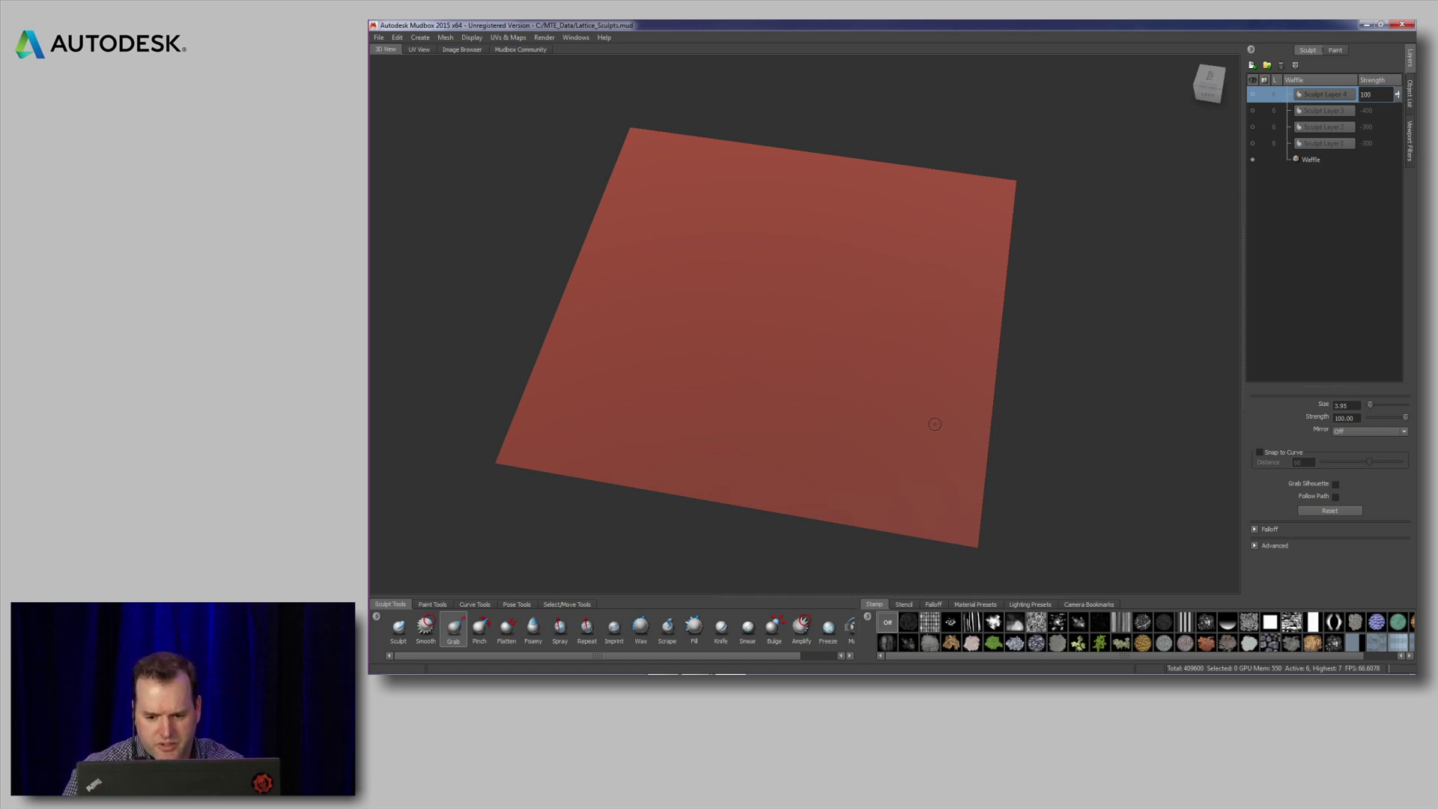
left_click_drag(946, 387, 935, 397, "alt")
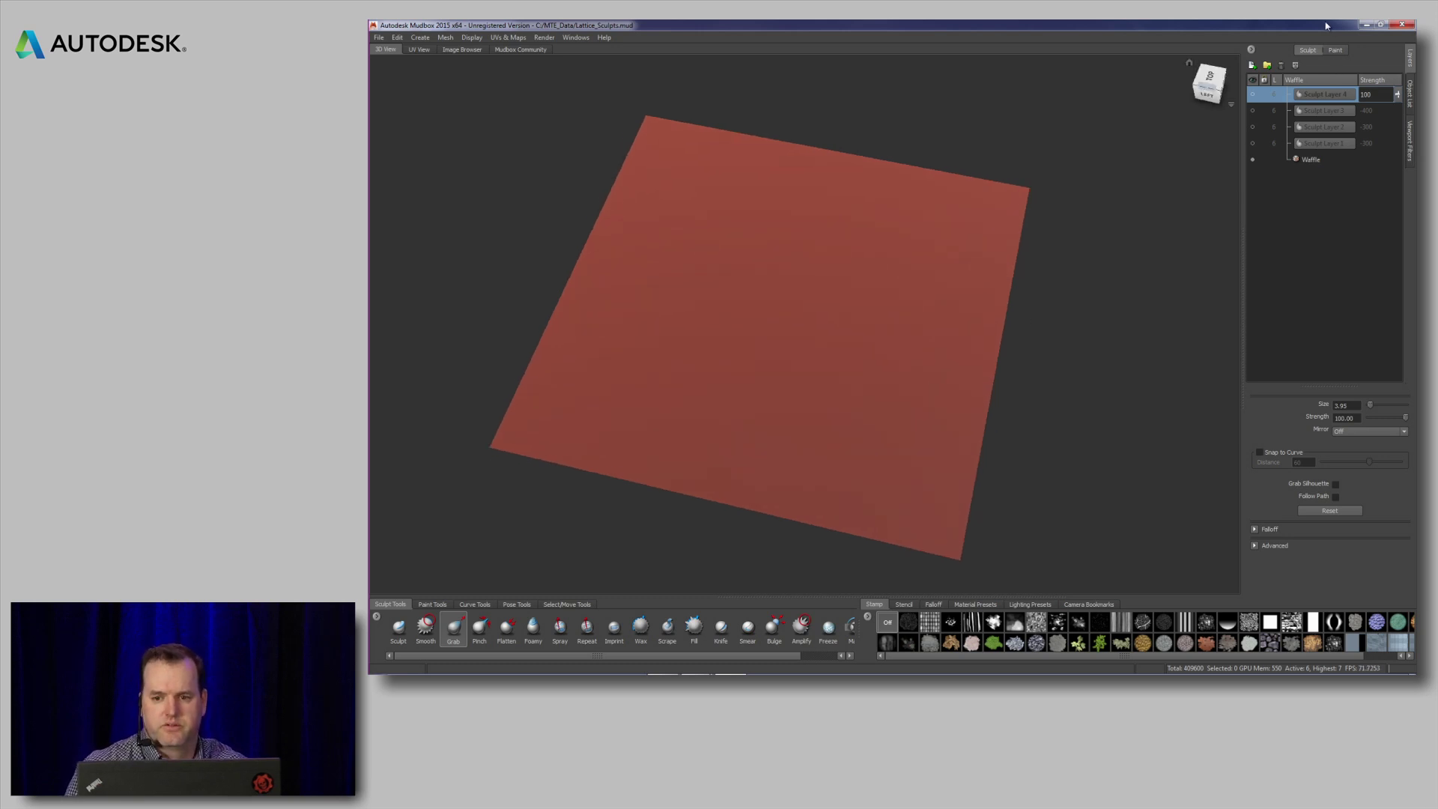
- Import the Radial image from the MTE_Data Textures folder as a paint layer in the Diffuse channel
left_click(1335, 52)
left_click(1303, 110)
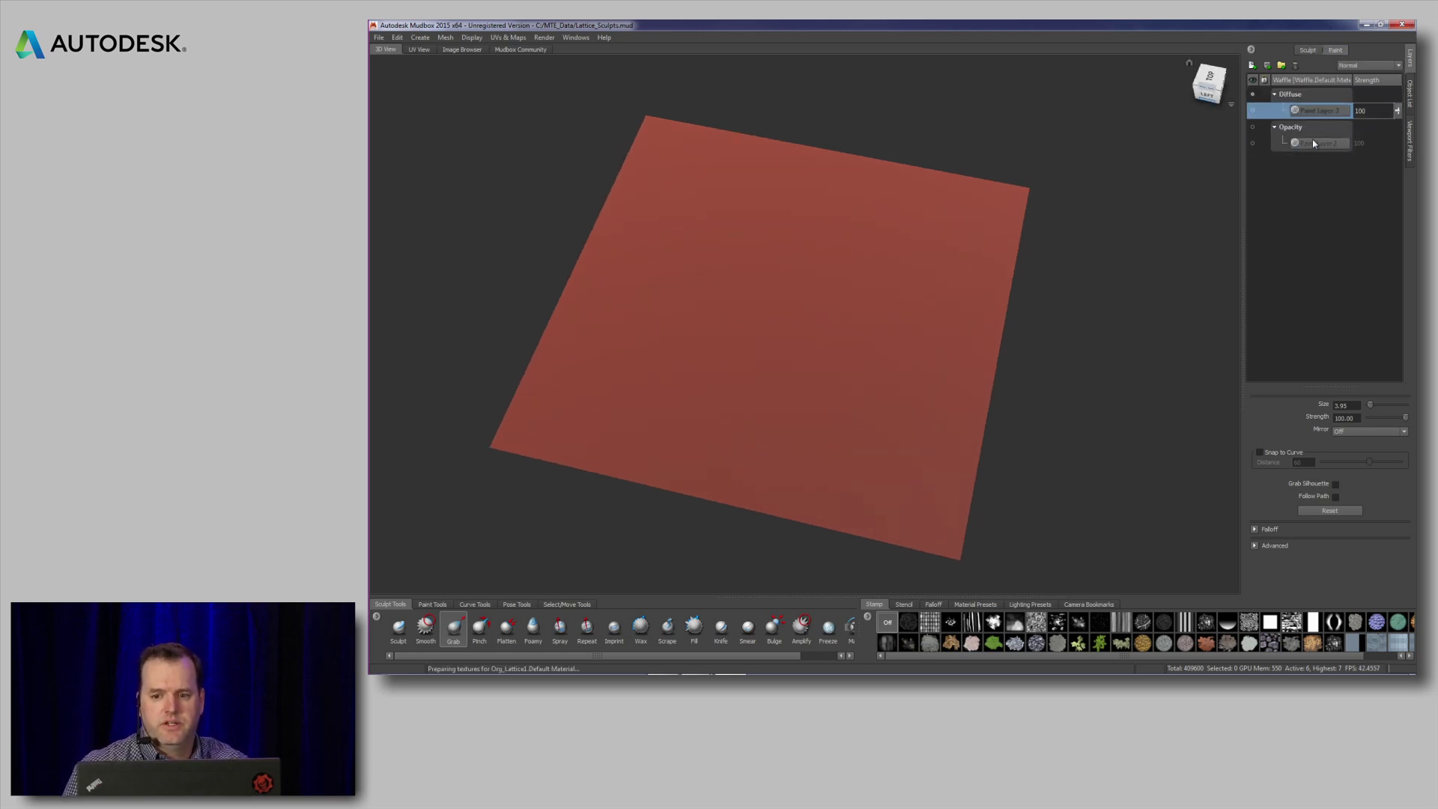
left_click(1251, 50)
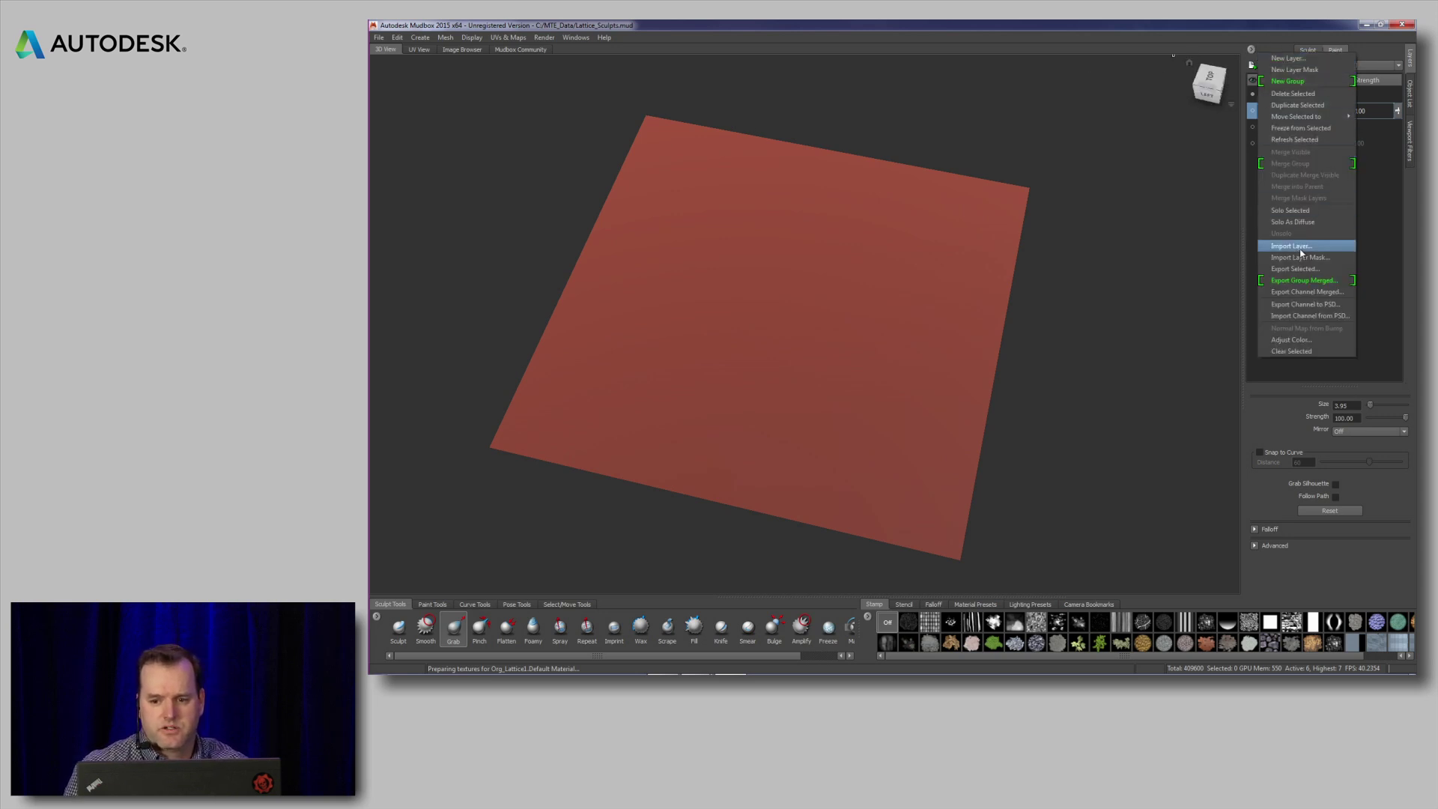
left_click(1120, 268)
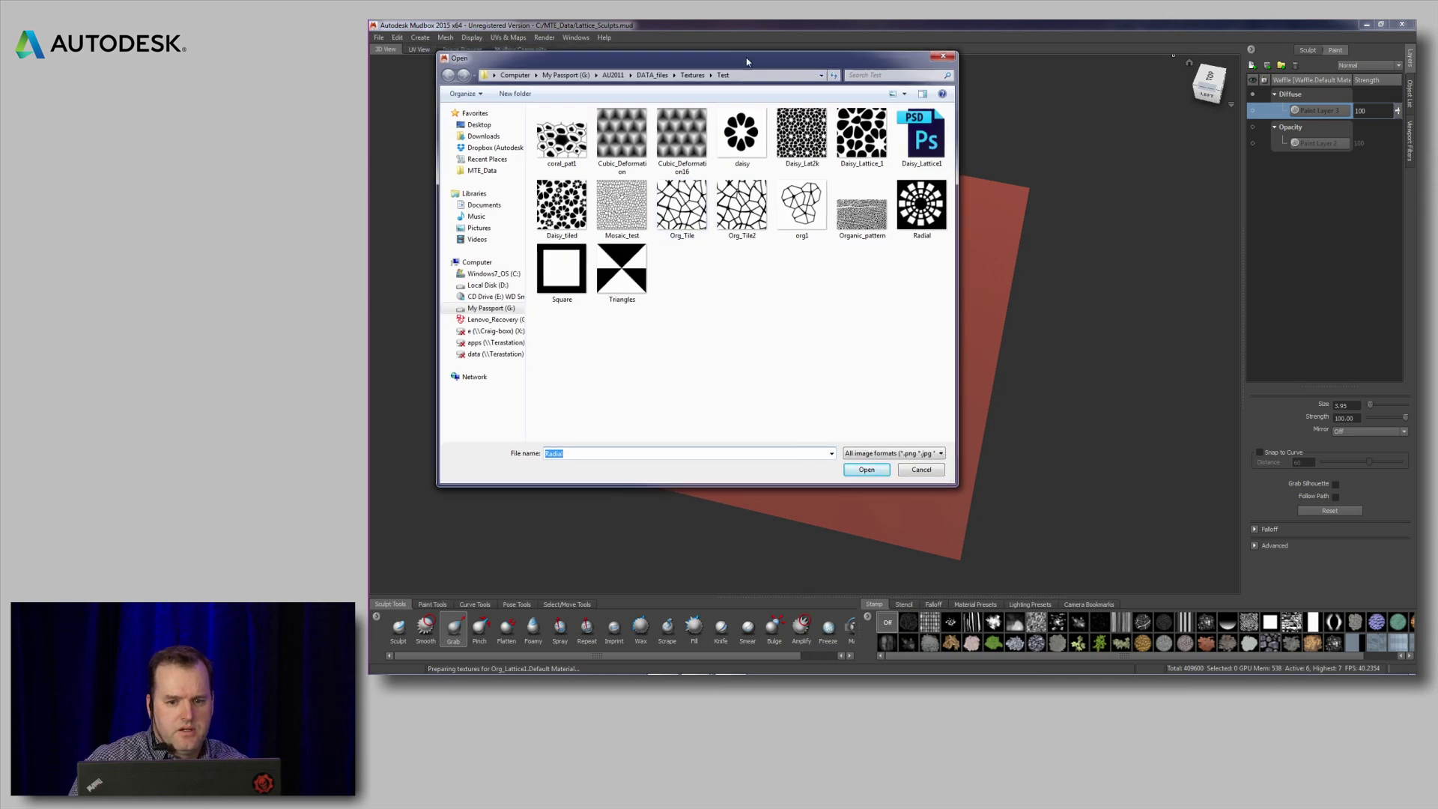
left_click(828, 344)
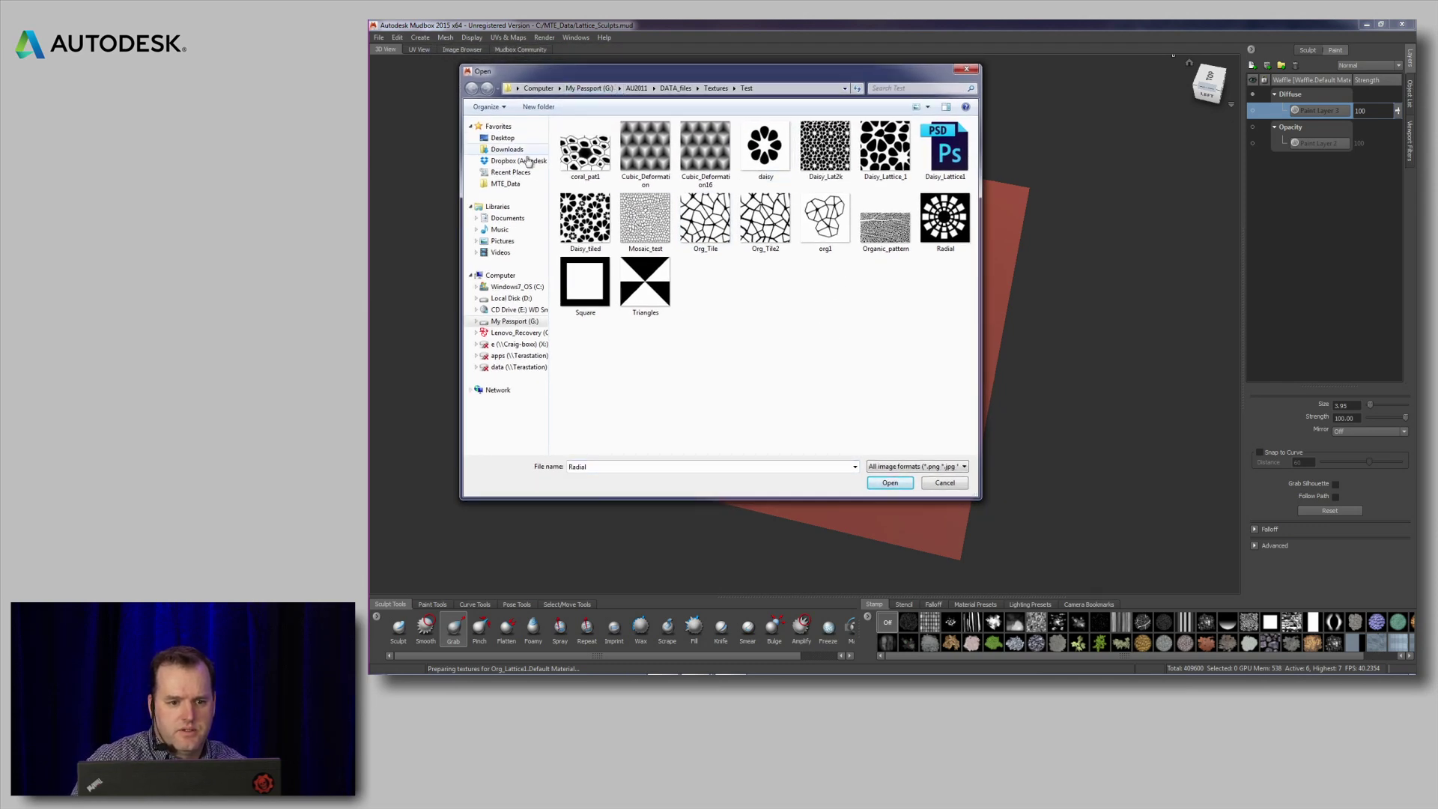
left_click(505, 184)
double_click(599, 183)
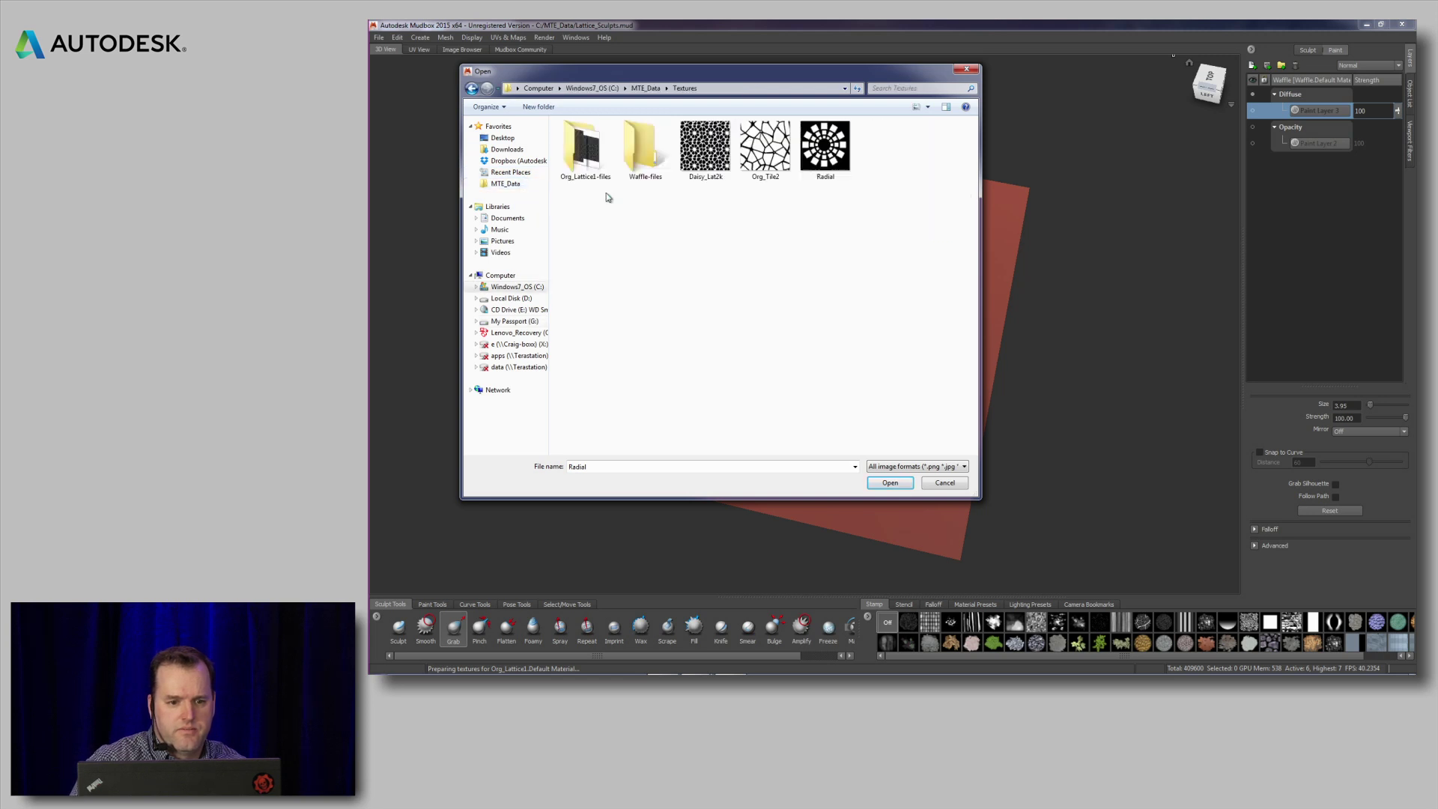
left_click(893, 484)
left_click(875, 366)
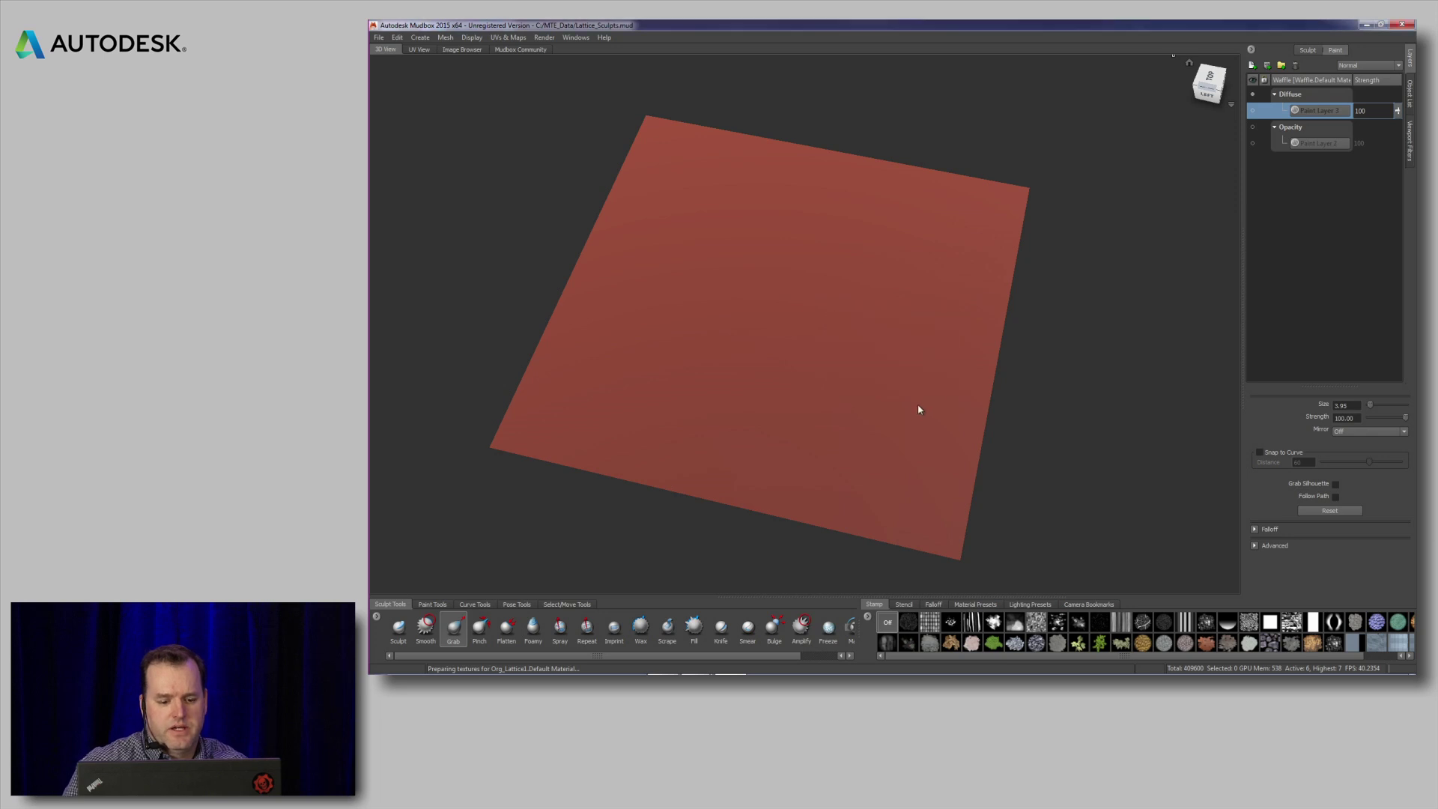
mouse_move(928, 412)
left_mouse_down("alt")
mouse_move(933, 373)
mouse_move(940, 414)
left_mouse_up("alt")
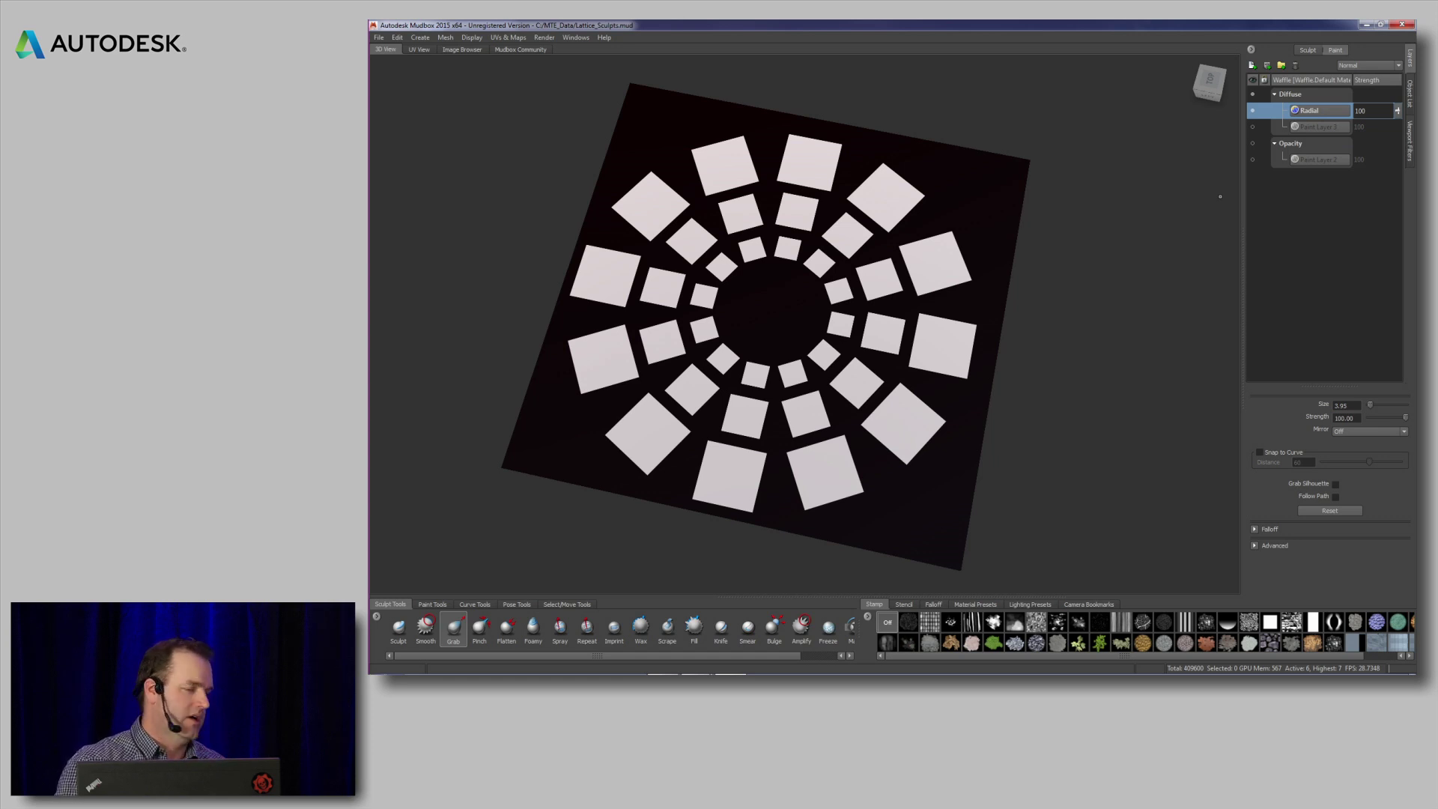
- Freeze the mesh from the Radial paint layer and add a new sculpt layer
right_click(1309, 113)
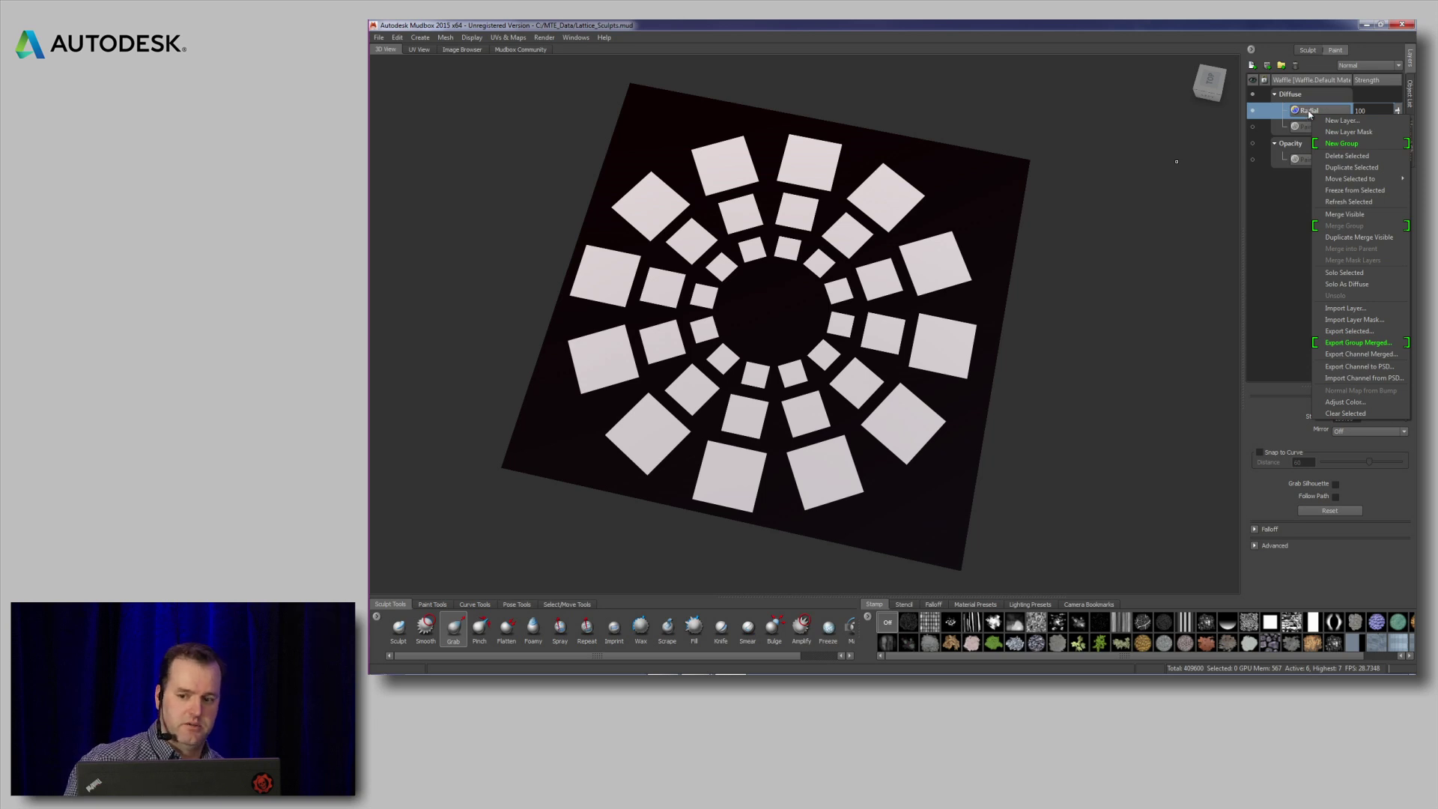
left_click(1355, 191)
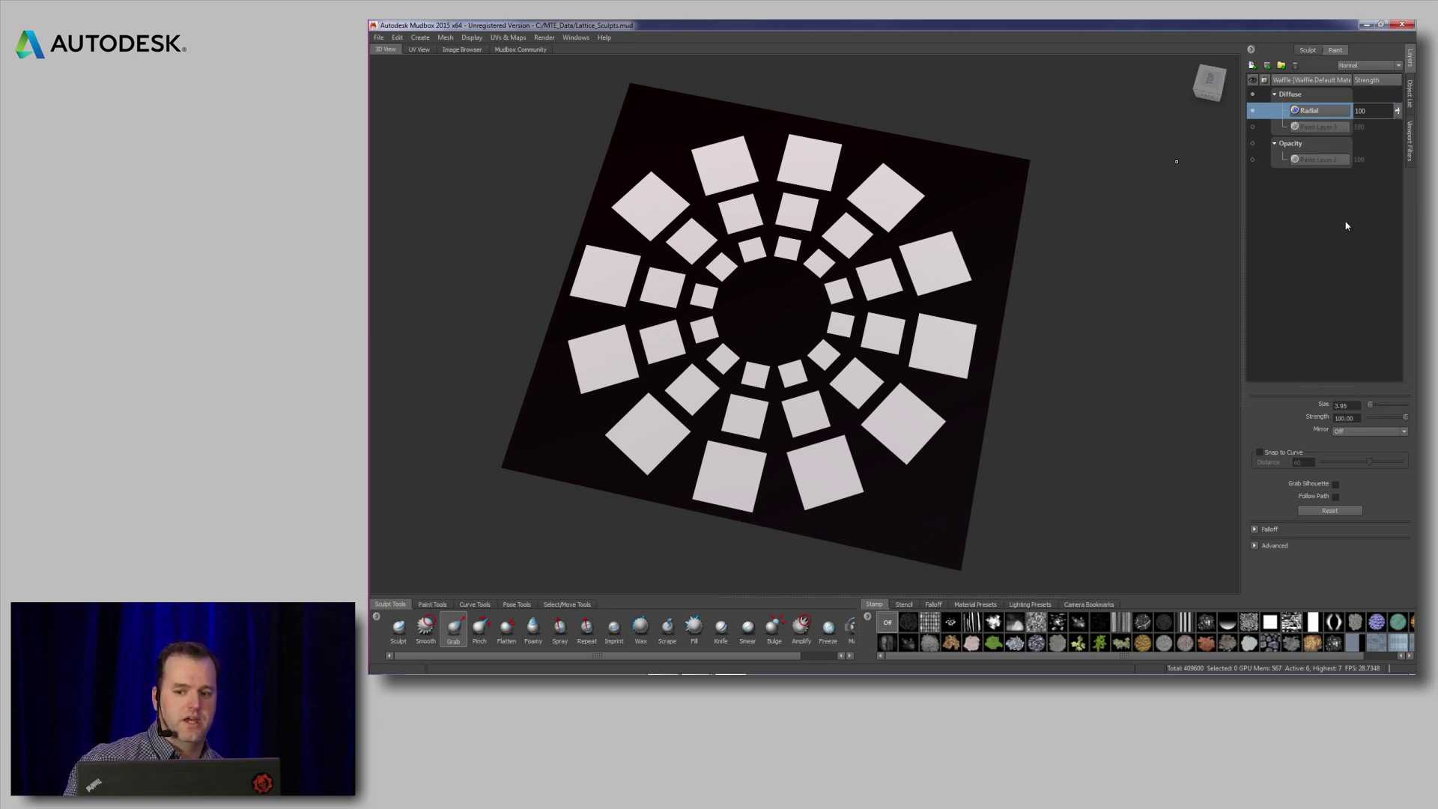
left_click(1307, 50)
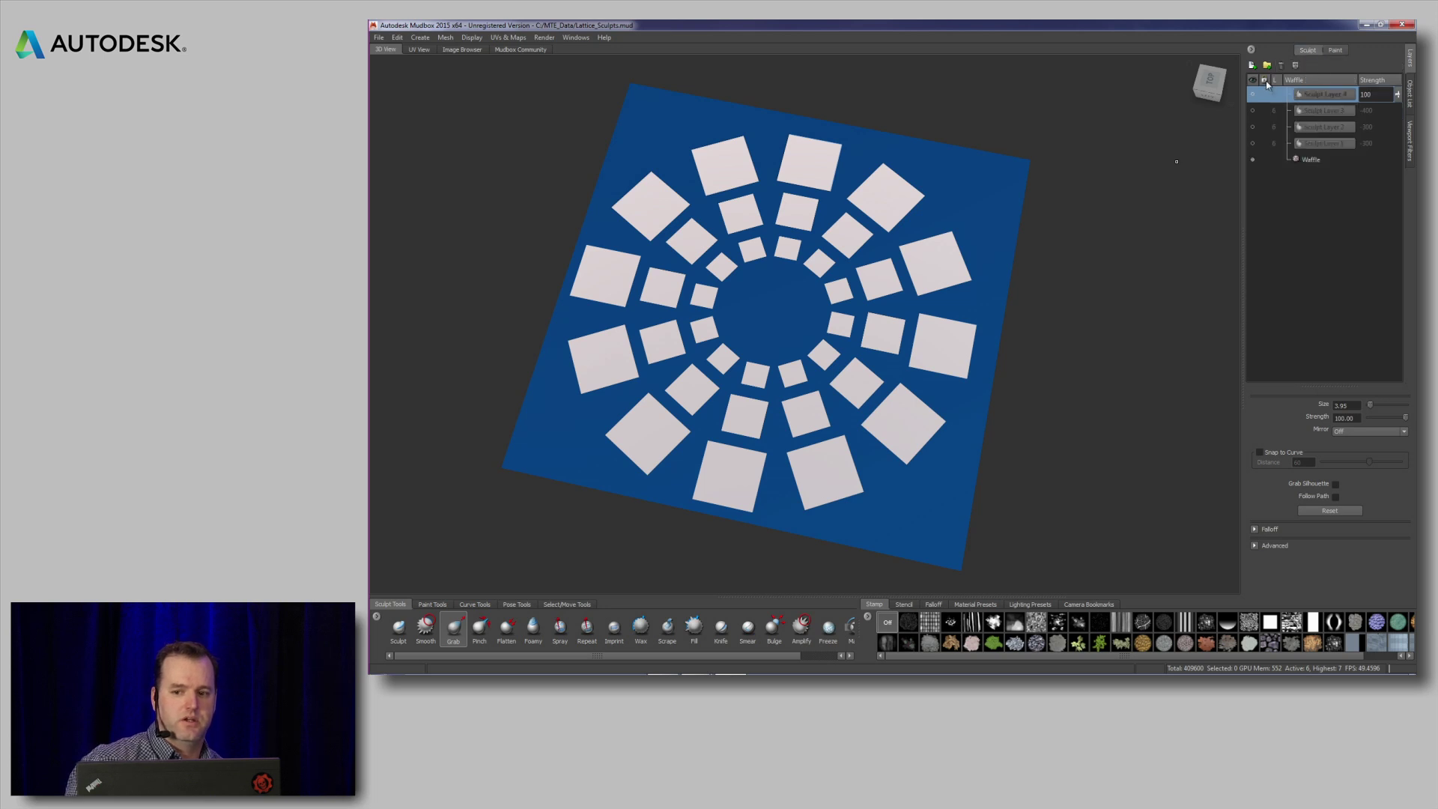
left_click(1251, 65)
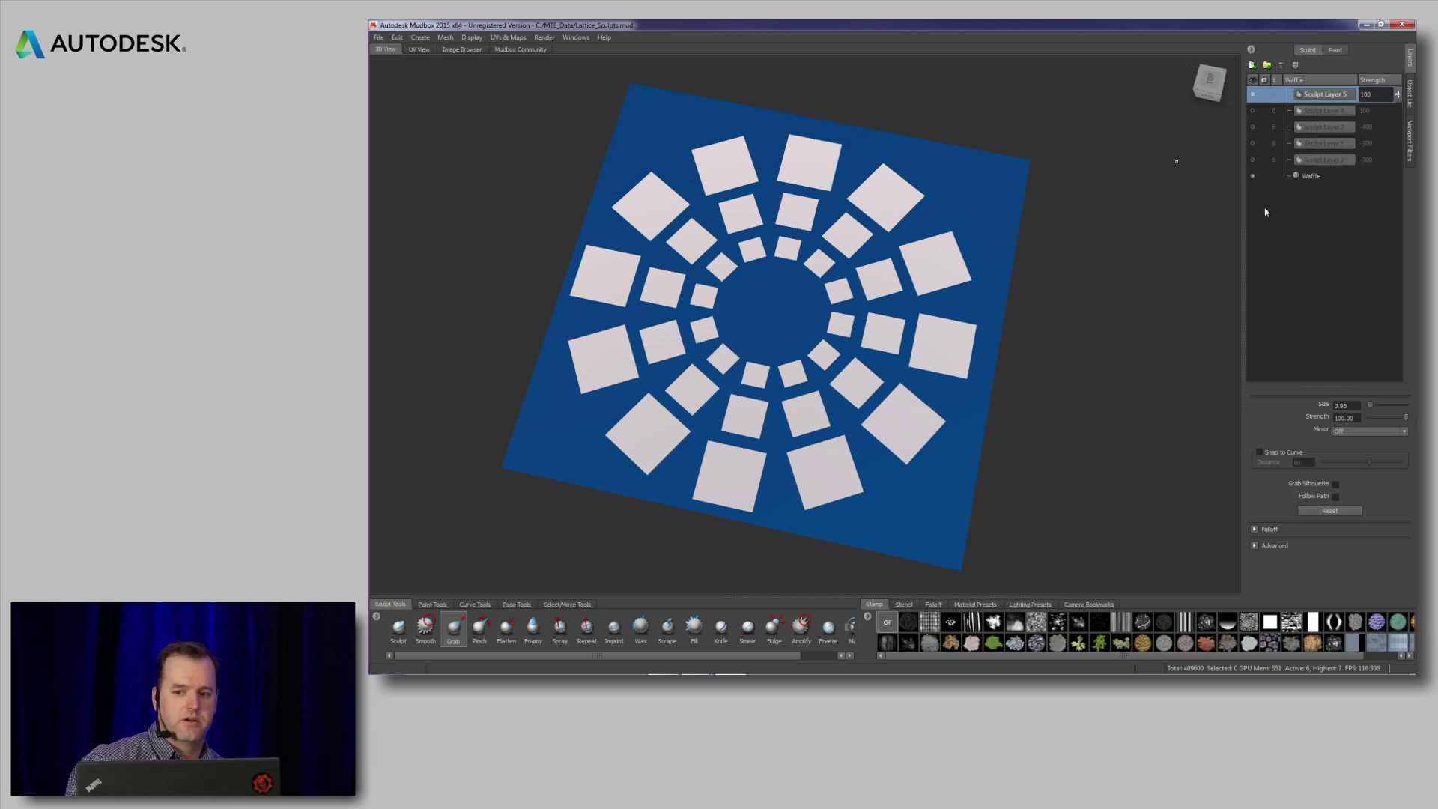
- Hide the Radial texture in the paint layers and return to the sculpt layers
left_click(1336, 50)
left_click(1312, 51)
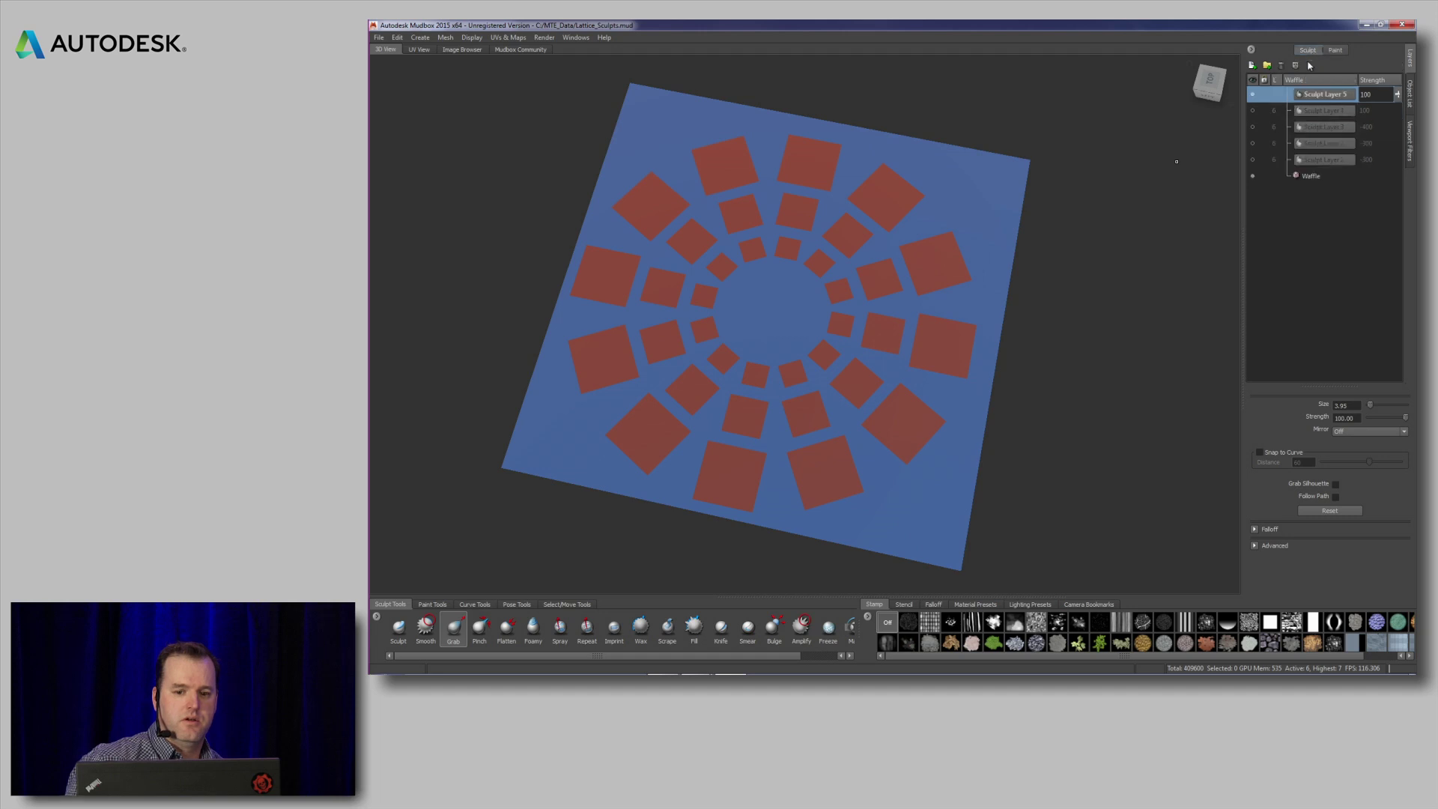
mouse_move(992, 297)
left_mouse_down("alt")
mouse_move(999, 315)
mouse_move(1002, 271)
left_mouse_up("alt")
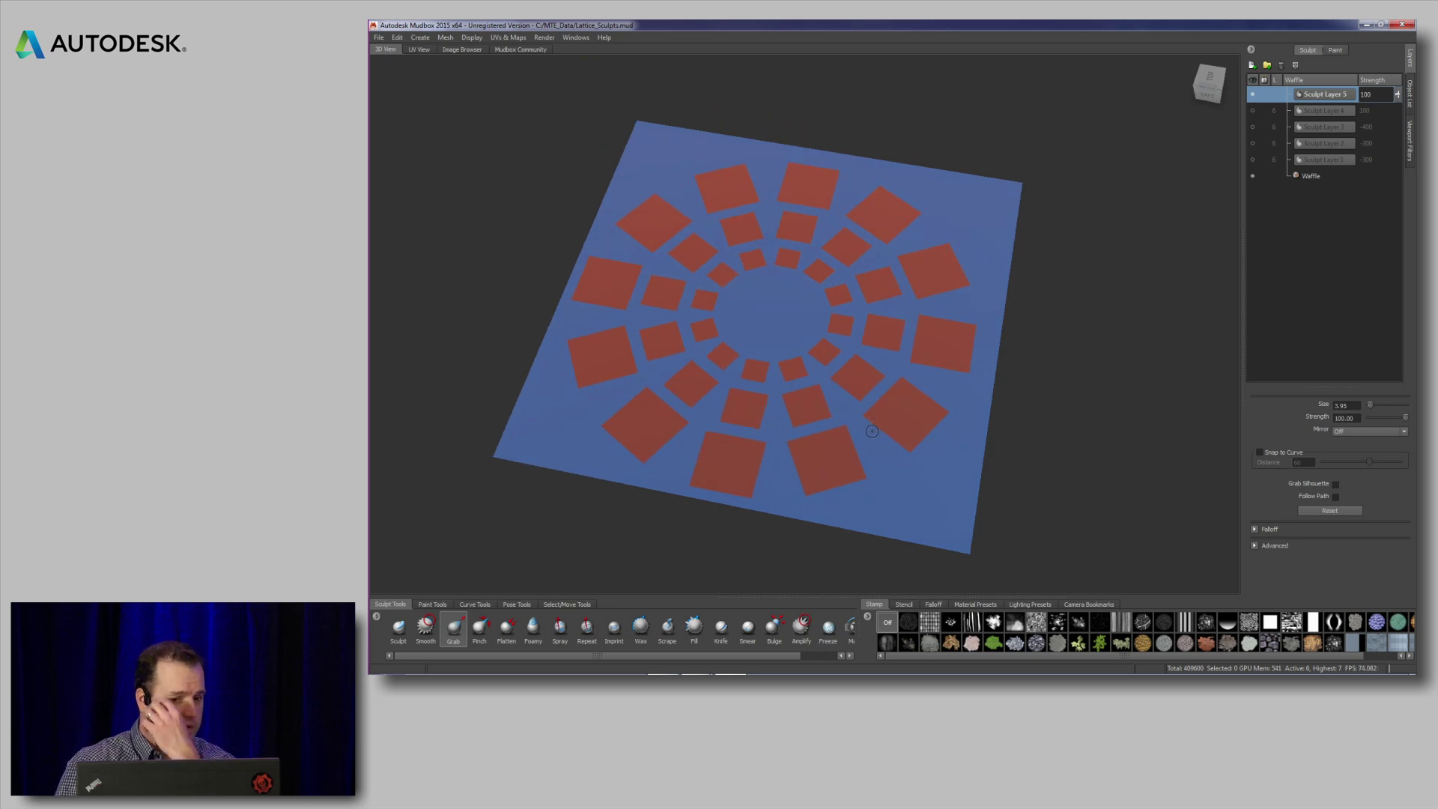
- Adjust the Sculpt tool's strength, flood the unfrozen squares to raise them, and clear the freeze
left_click(404, 626)
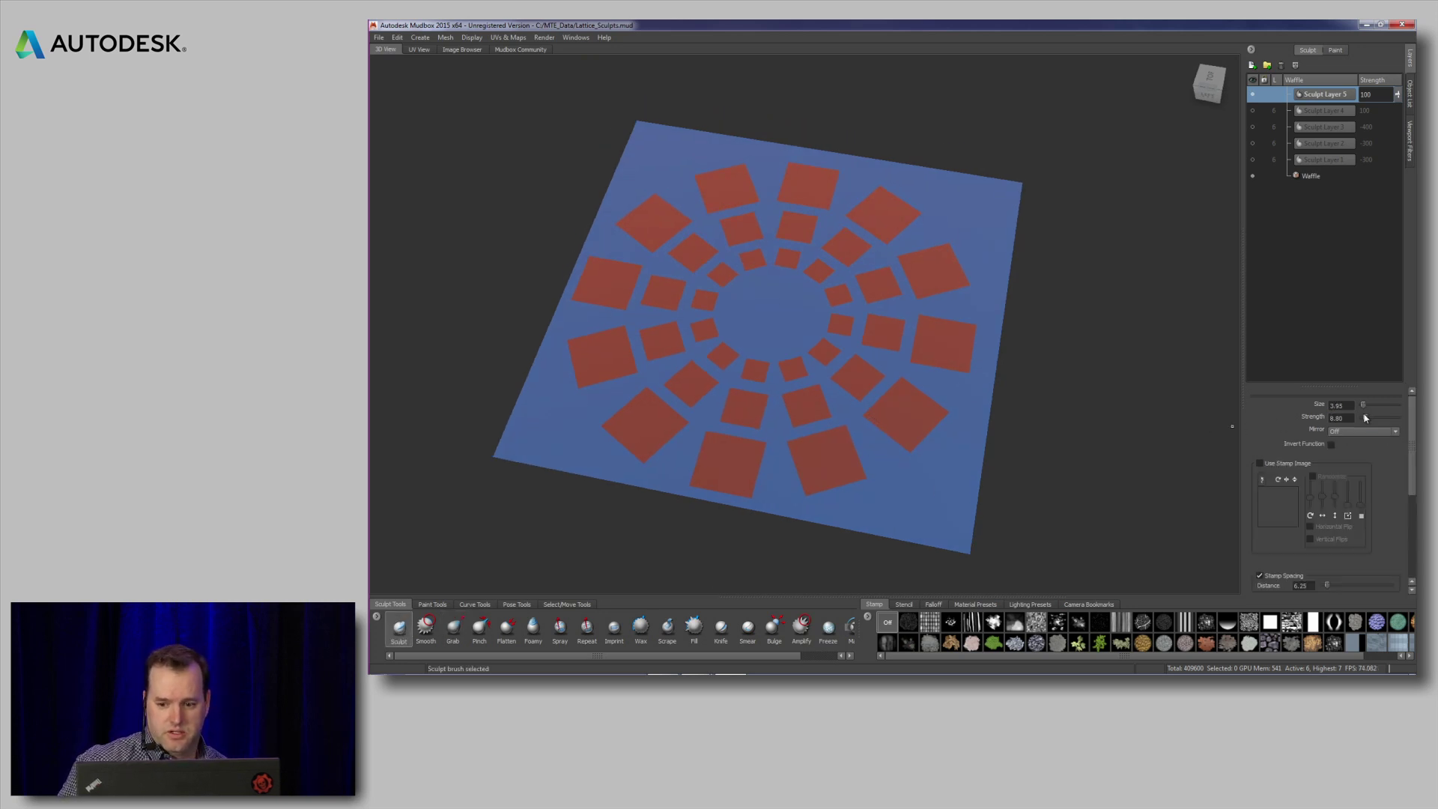
left_click_drag(1367, 419, 1365, 420)
scroll(1415, 429, "down", 5)
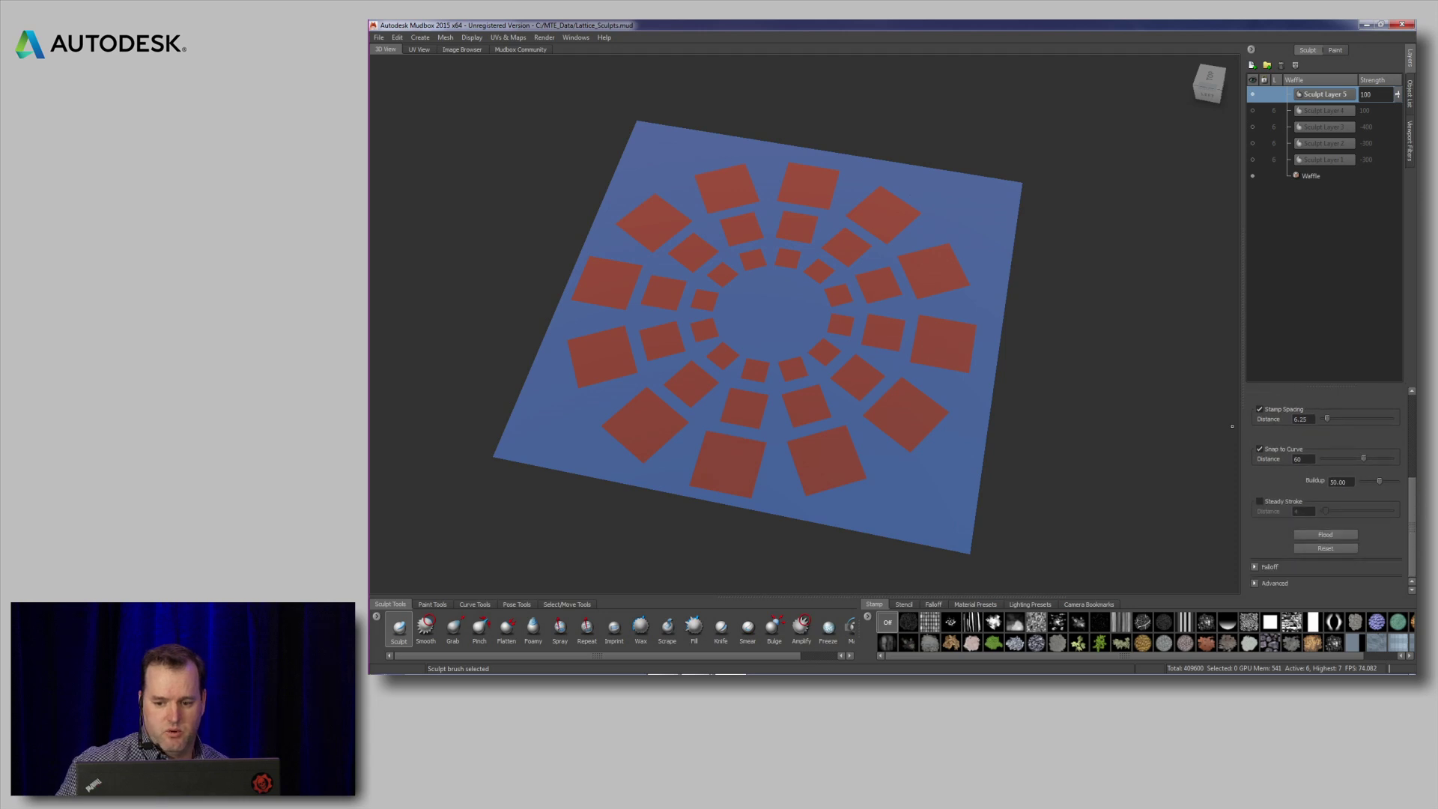
left_click(1320, 534)
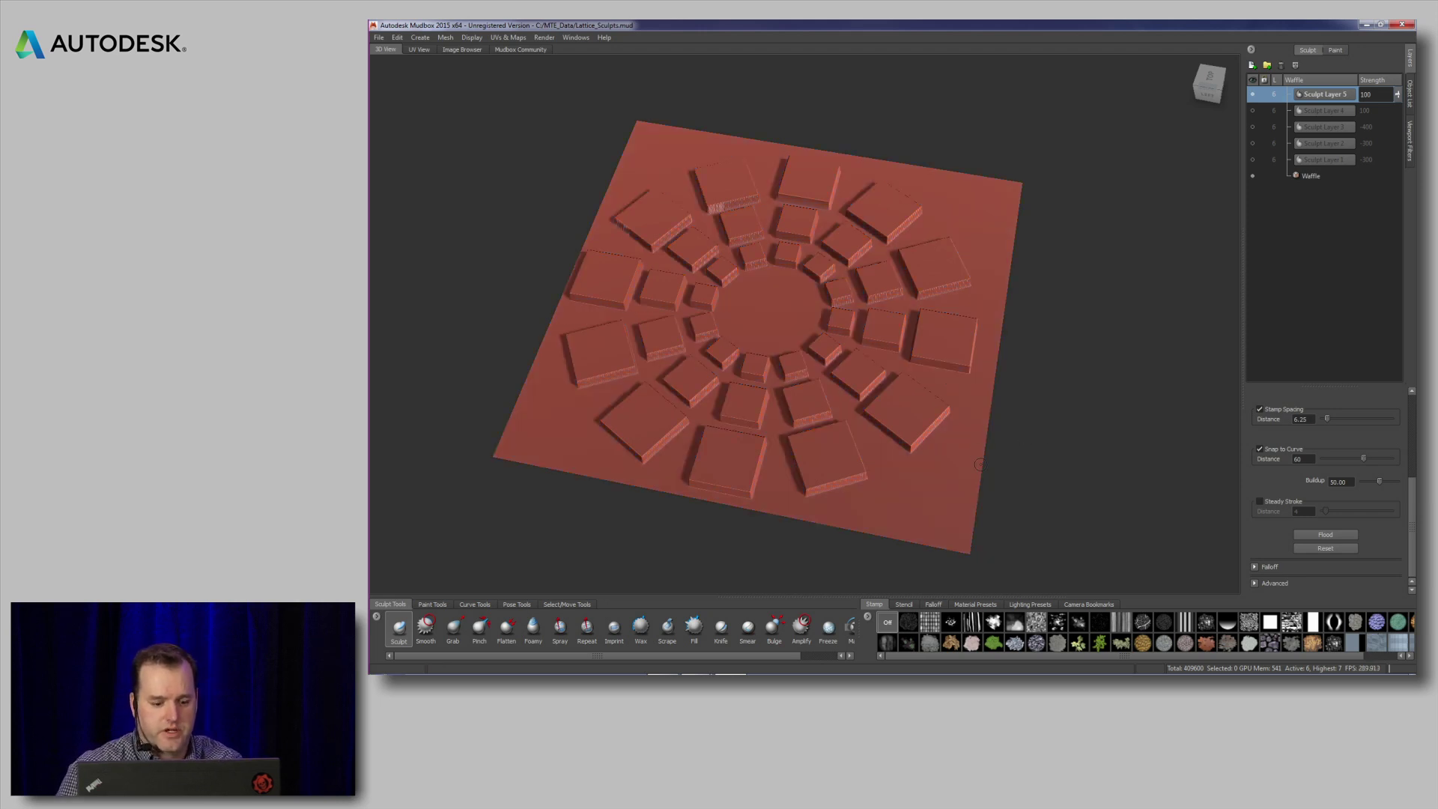
- Set the new sculpt layer's strength to -100 to turn the raised squares into recesses
left_click(1377, 94)
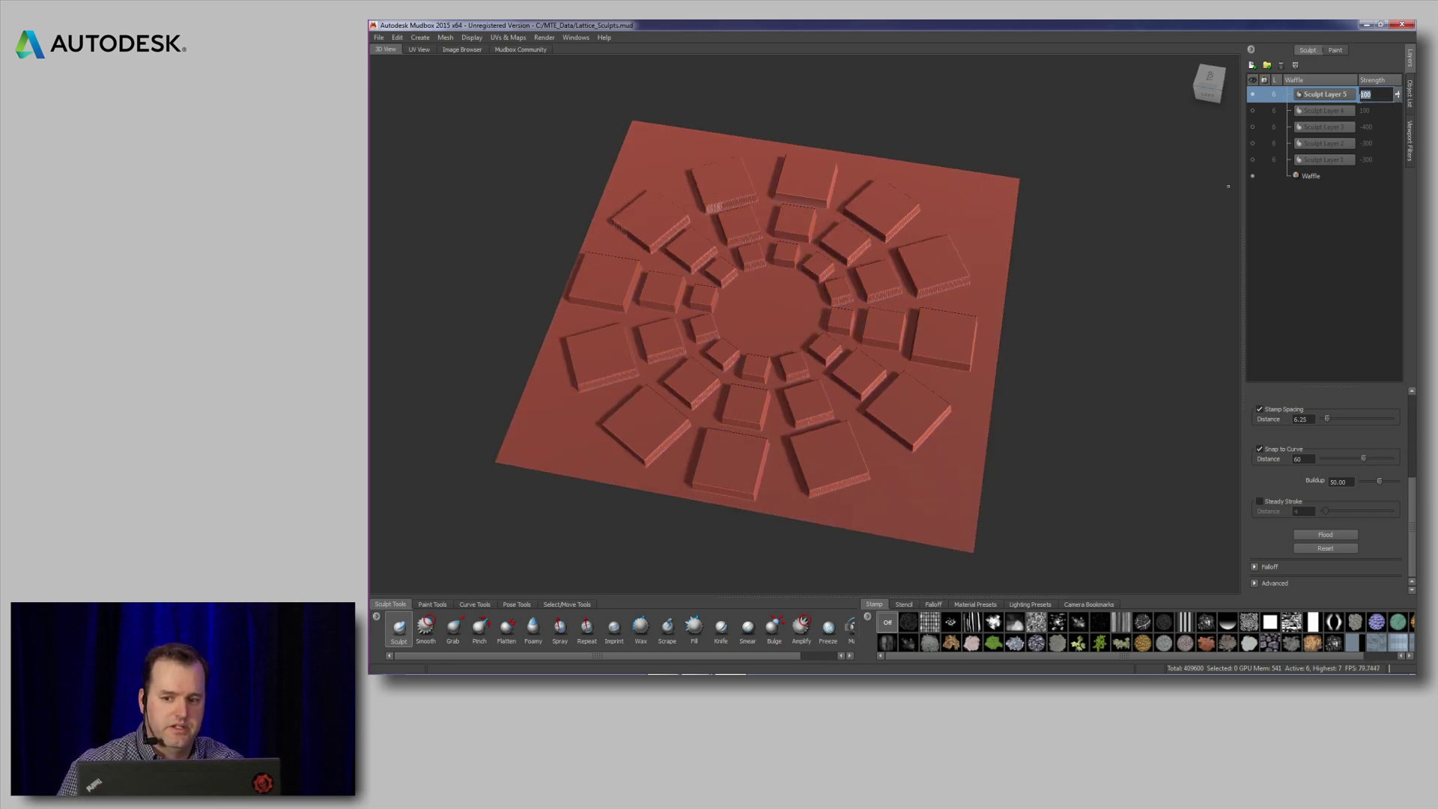
type("-1")
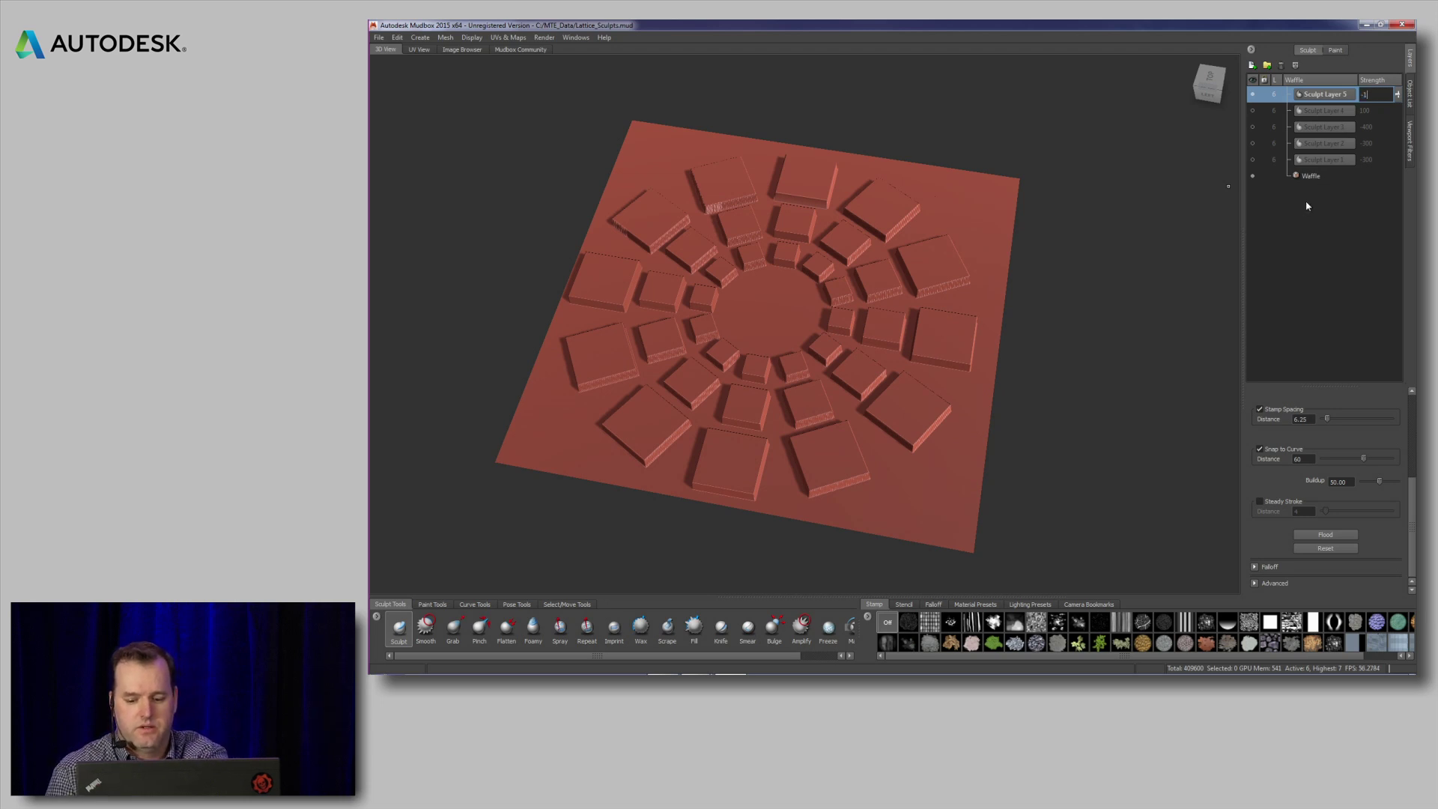
type("00")
key("Return")
mouse_move(1024, 309)
left_mouse_down("alt")
mouse_move(1026, 341)
mouse_move(1041, 346)
mouse_move(1039, 322)
left_mouse_up("alt")
- Set the top sculpt layer's strength to -150 to deepen the square recesses
left_click_drag(1379, 96, 1317, 112)
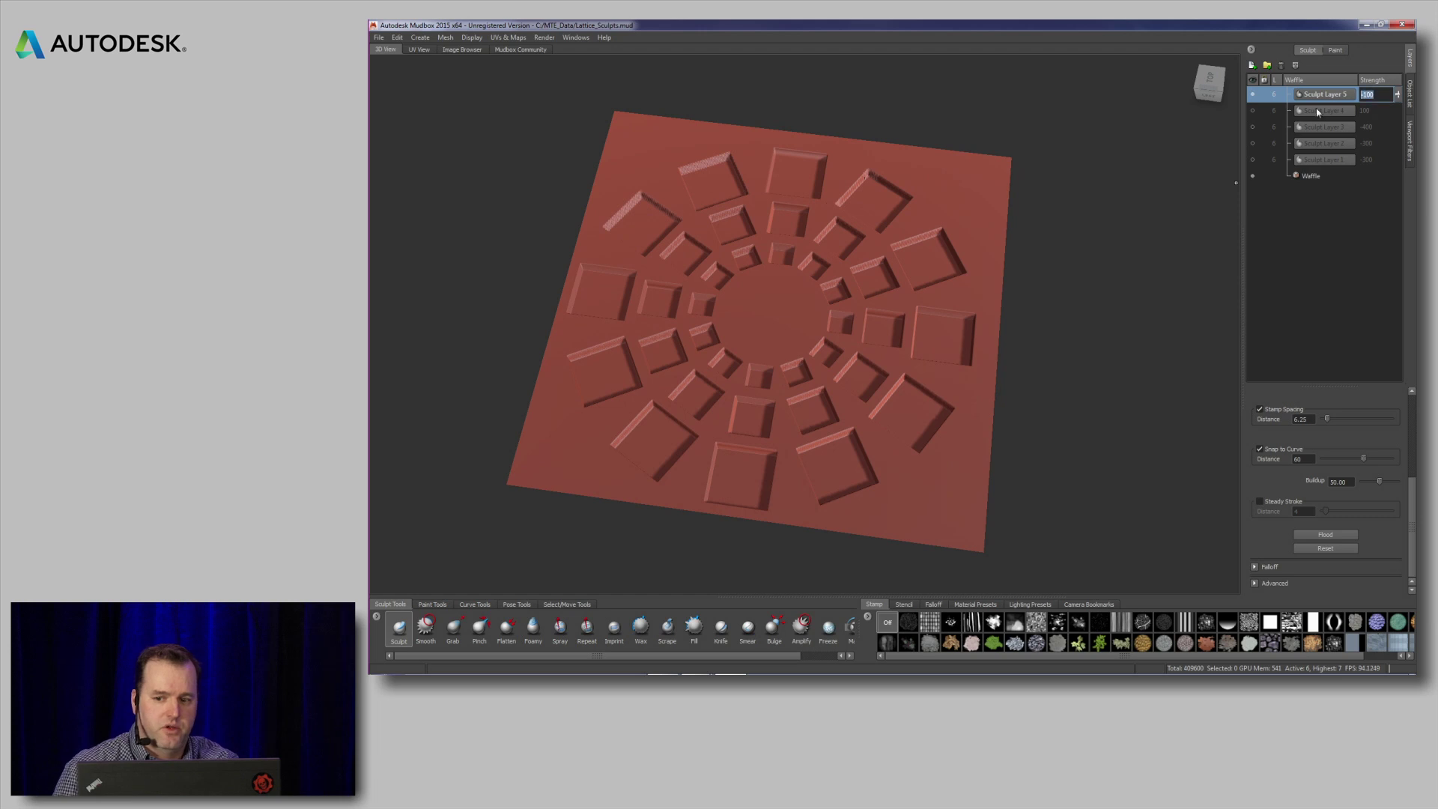
type("-")
key("Return")
left_click_drag(995, 262, 998, 284, "alt")
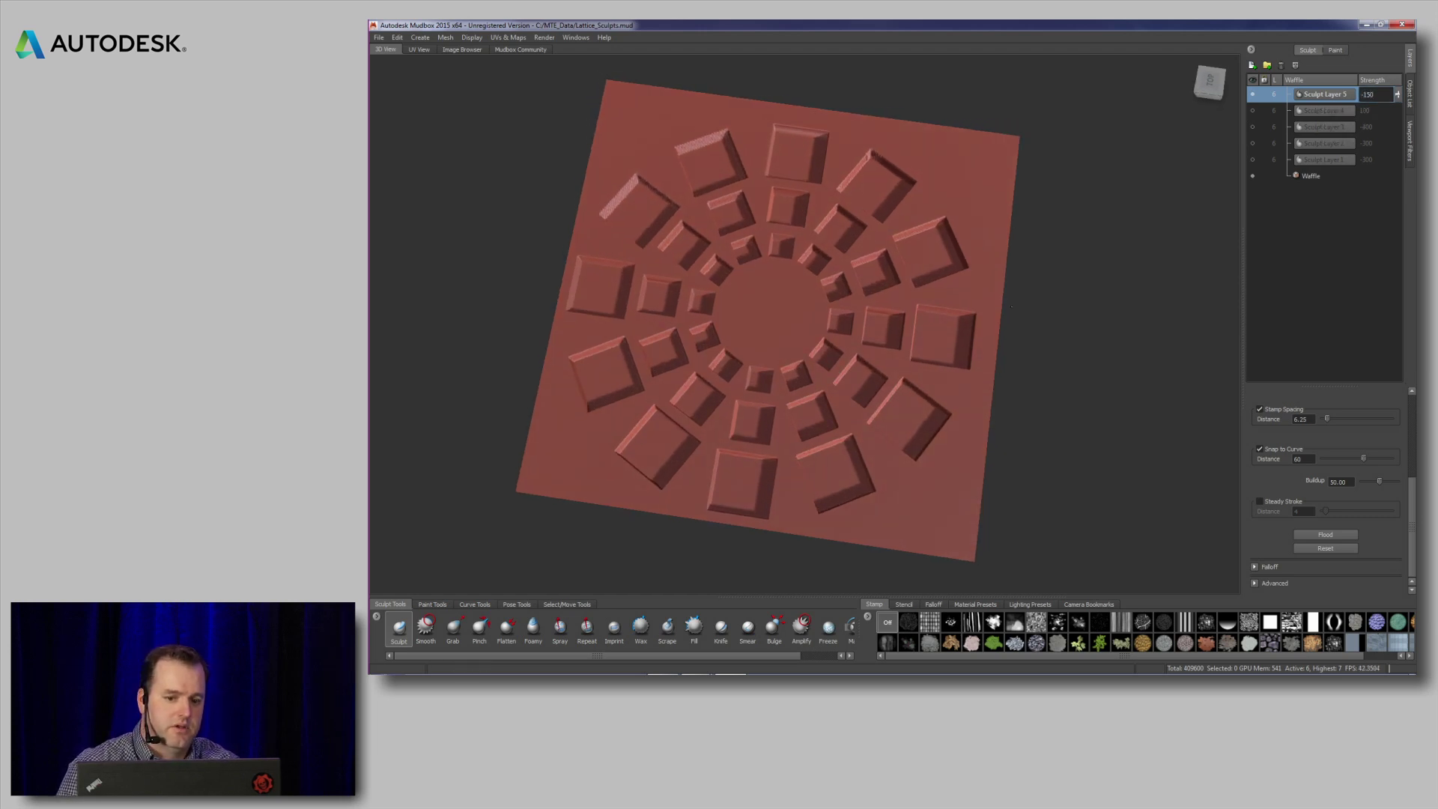
right_click_drag(999, 284, 1021, 286, "alt")
middle_click_drag(1022, 287, 1035, 304, "alt")
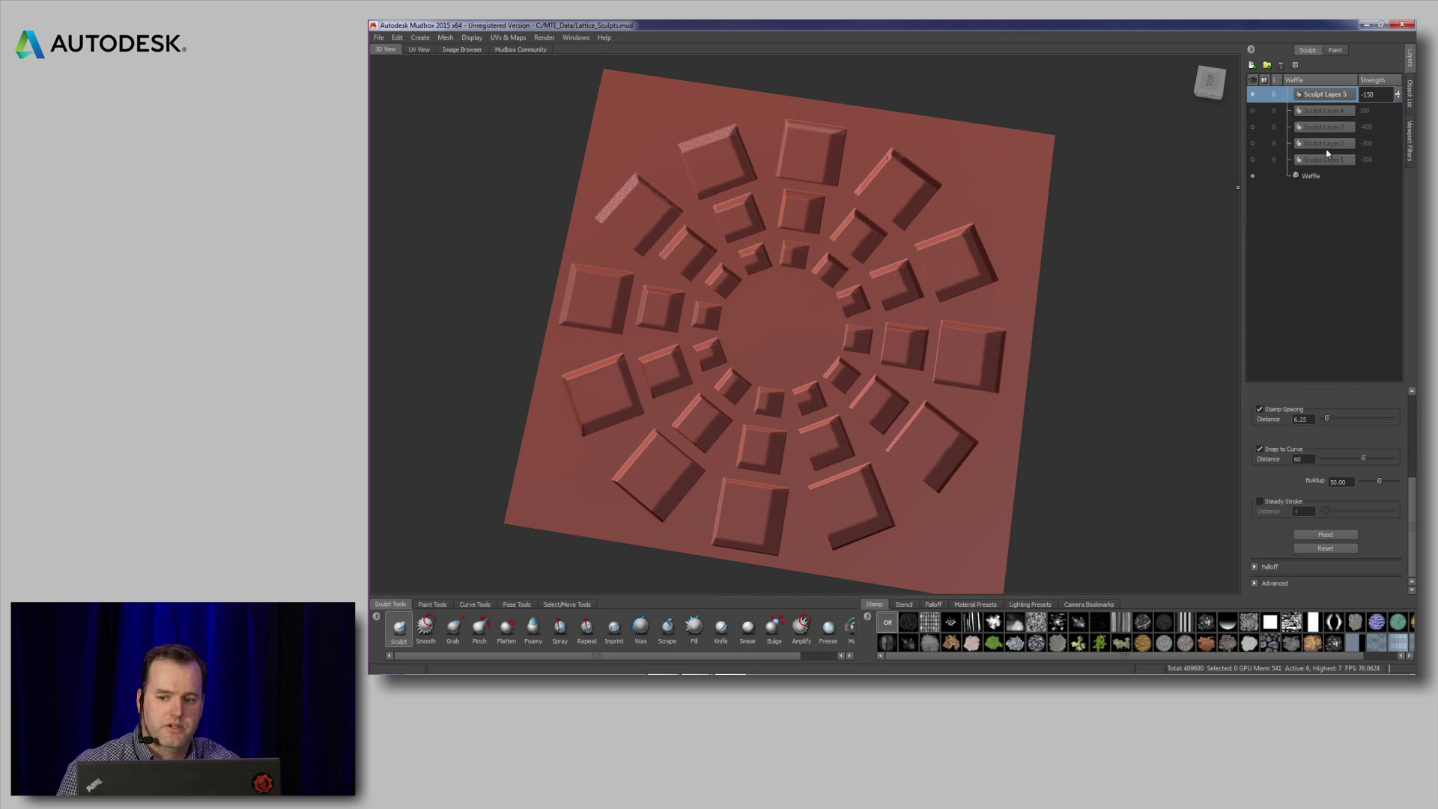
- Show the Radial paint layer again and move it from the Diffuse channel to the Opacity channel
left_click(1337, 50)
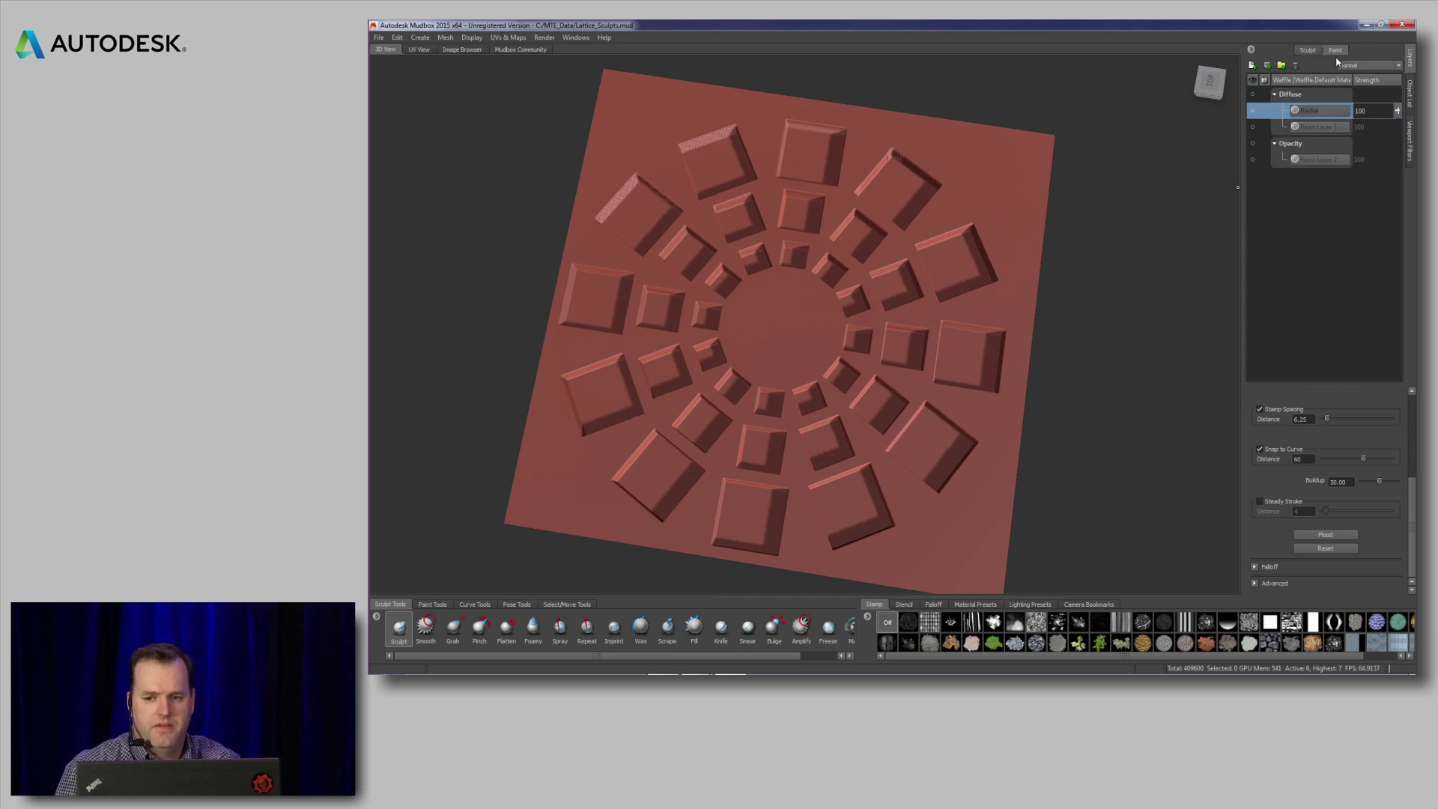
left_click(1254, 109)
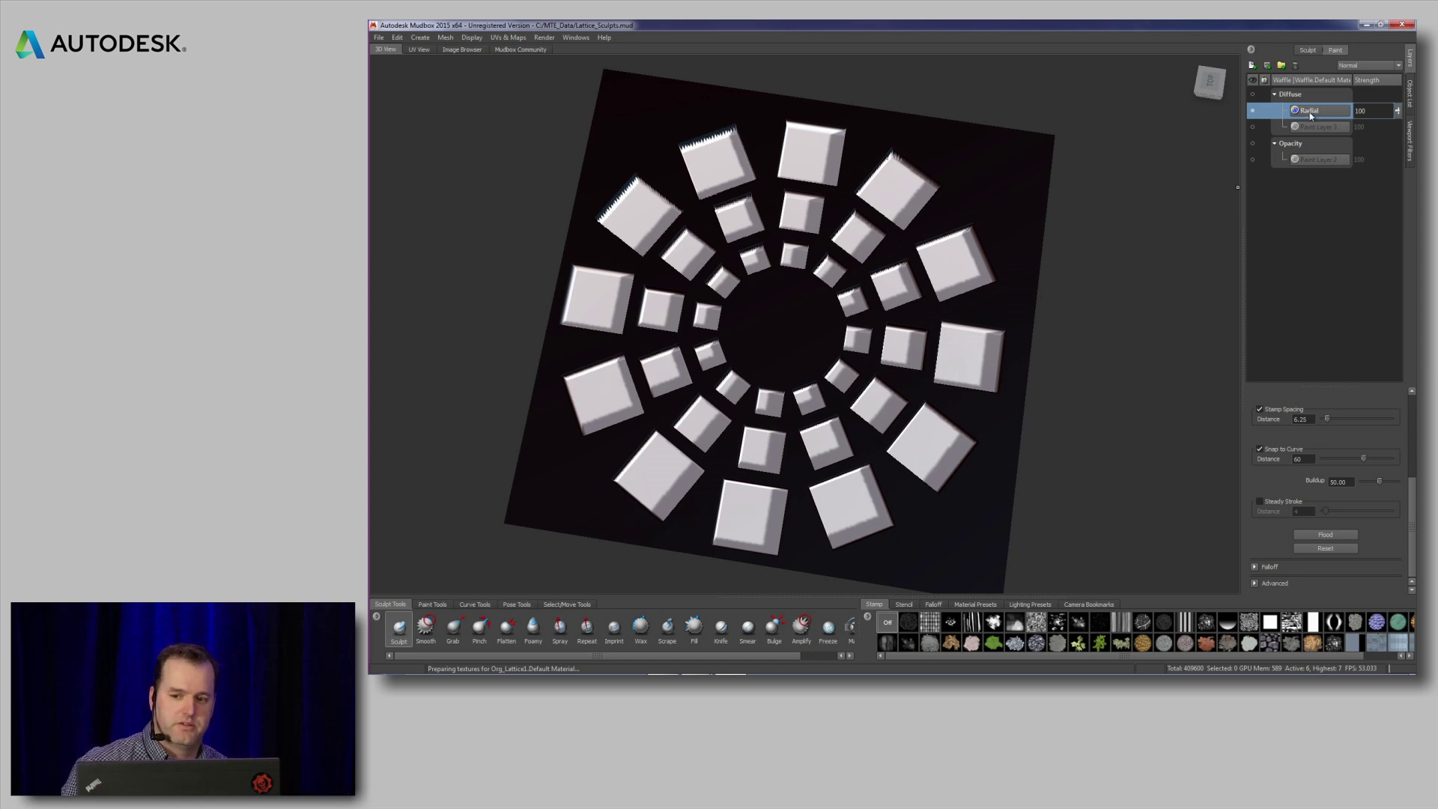
right_click(1311, 115)
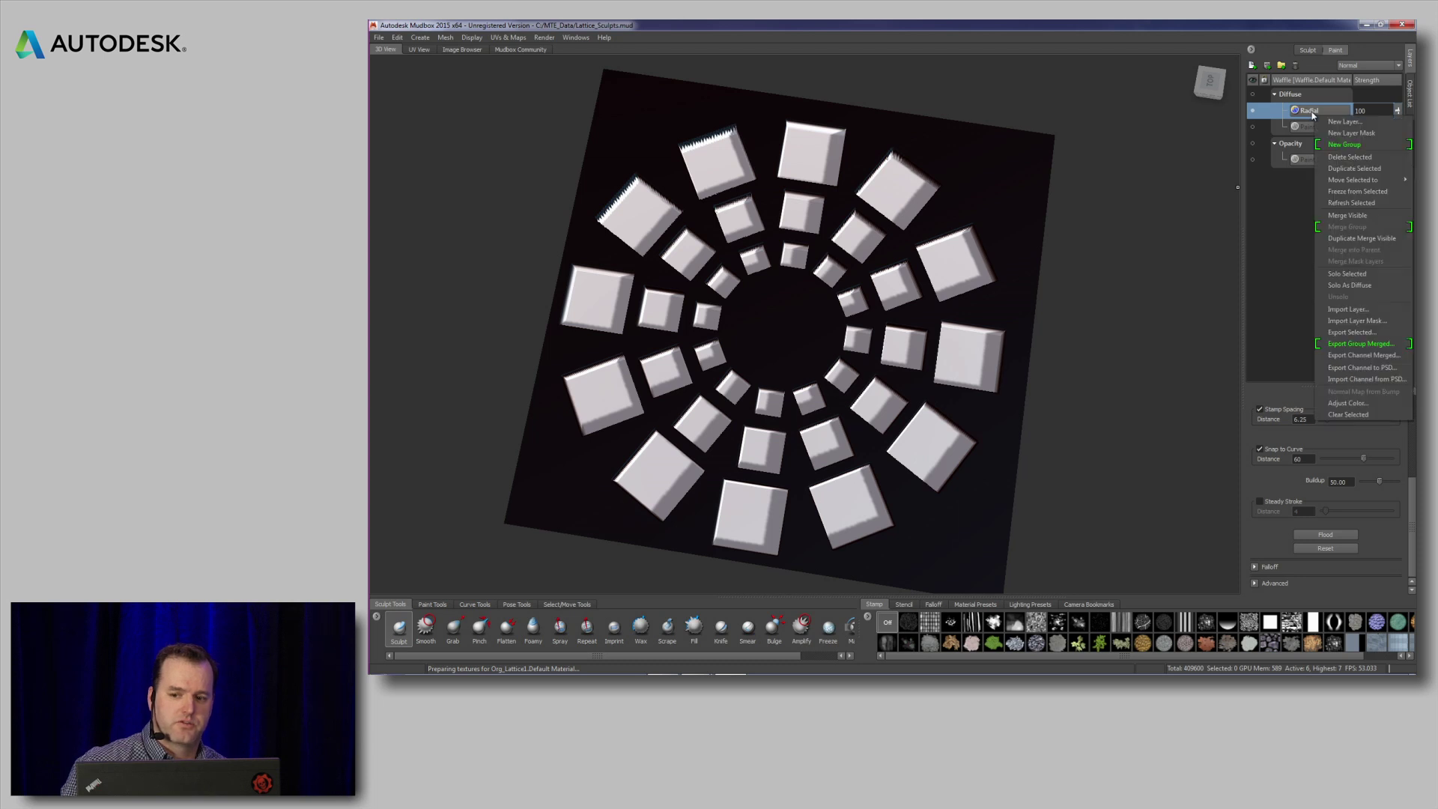
mouse_move(1352, 180)
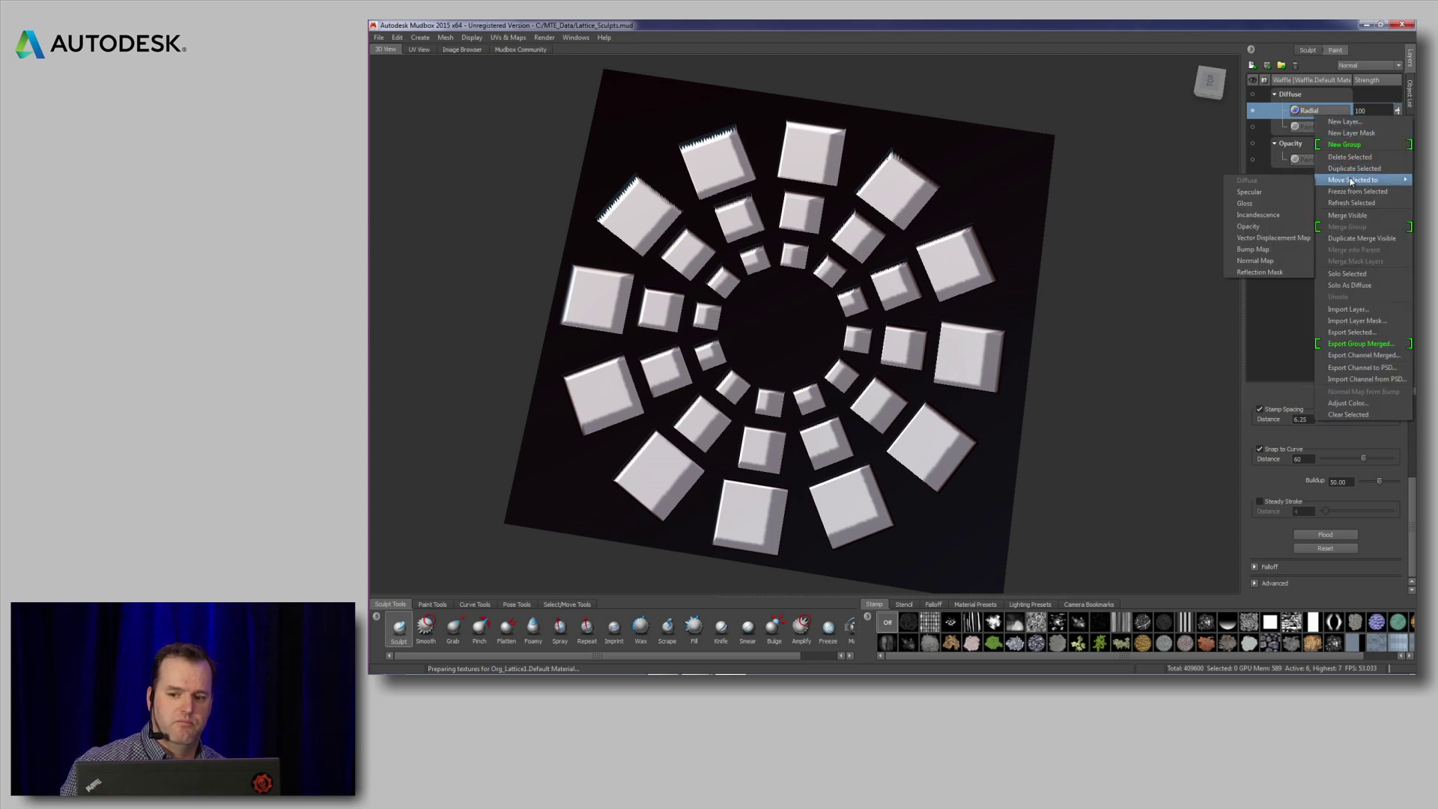
left_click(1266, 227)
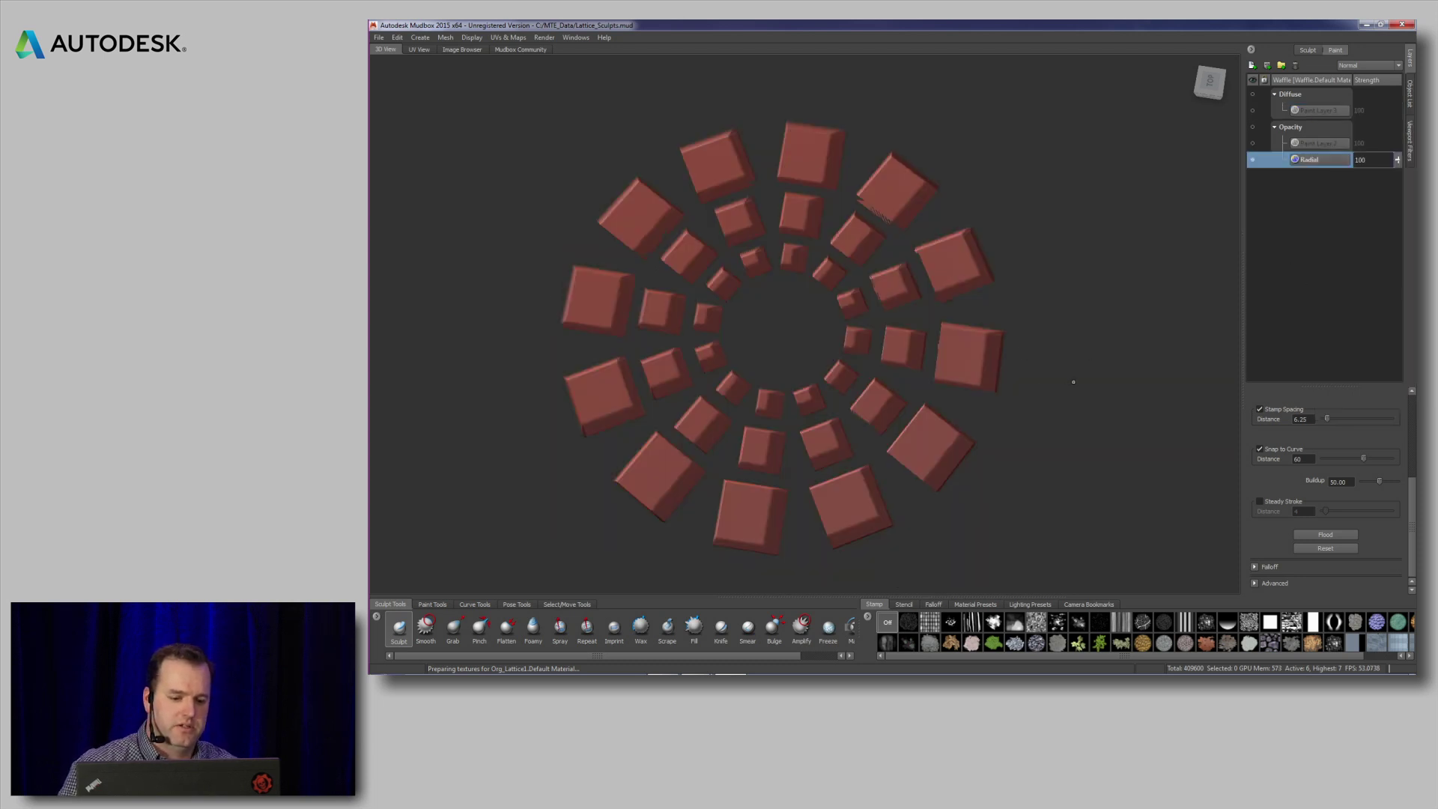
- Invert the Radial opacity layer with the Inverse preset of Adjust Color, and return to the sculpt layers
right_click(1308, 164)
left_click(1364, 457)
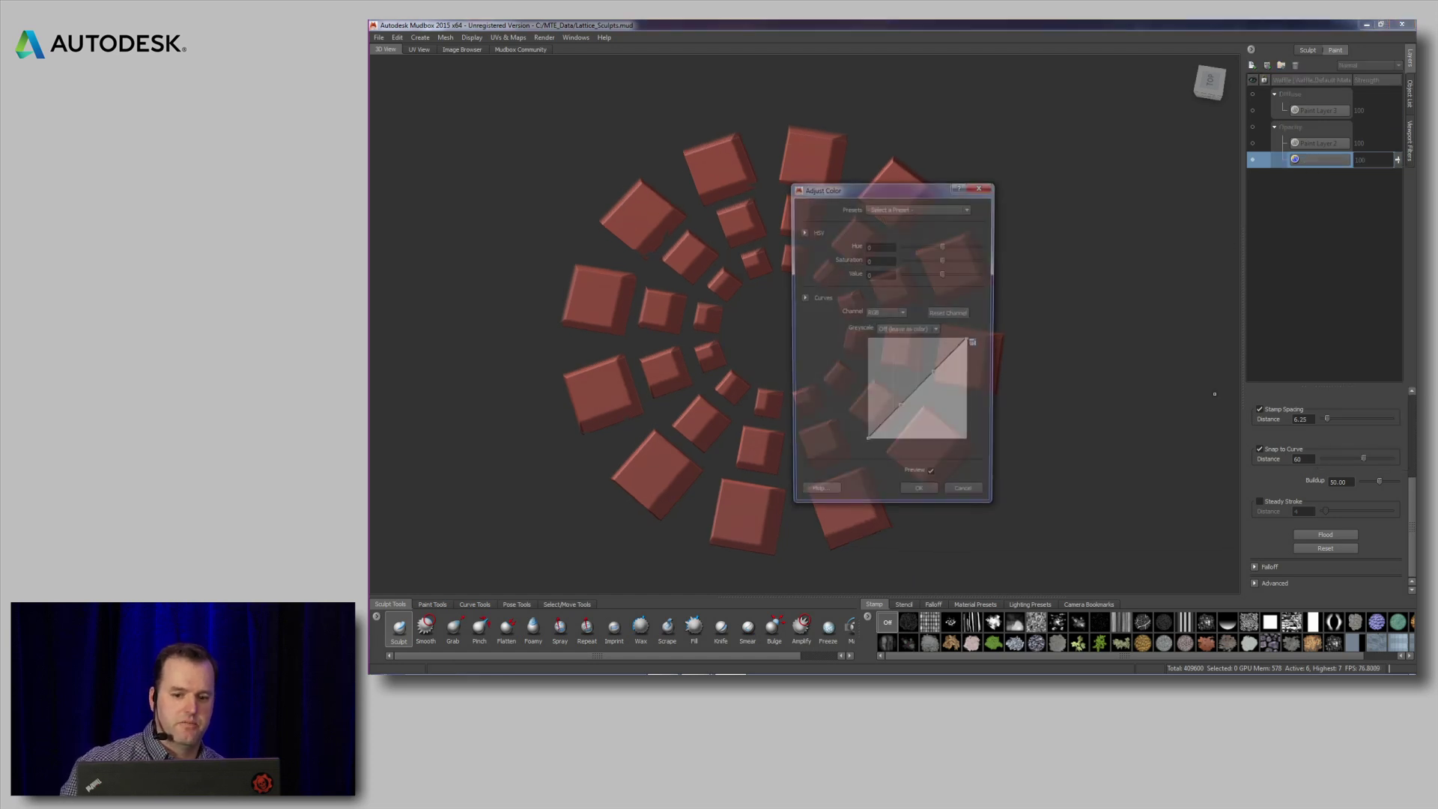
left_click_drag(898, 191, 1075, 135)
left_click(1095, 155)
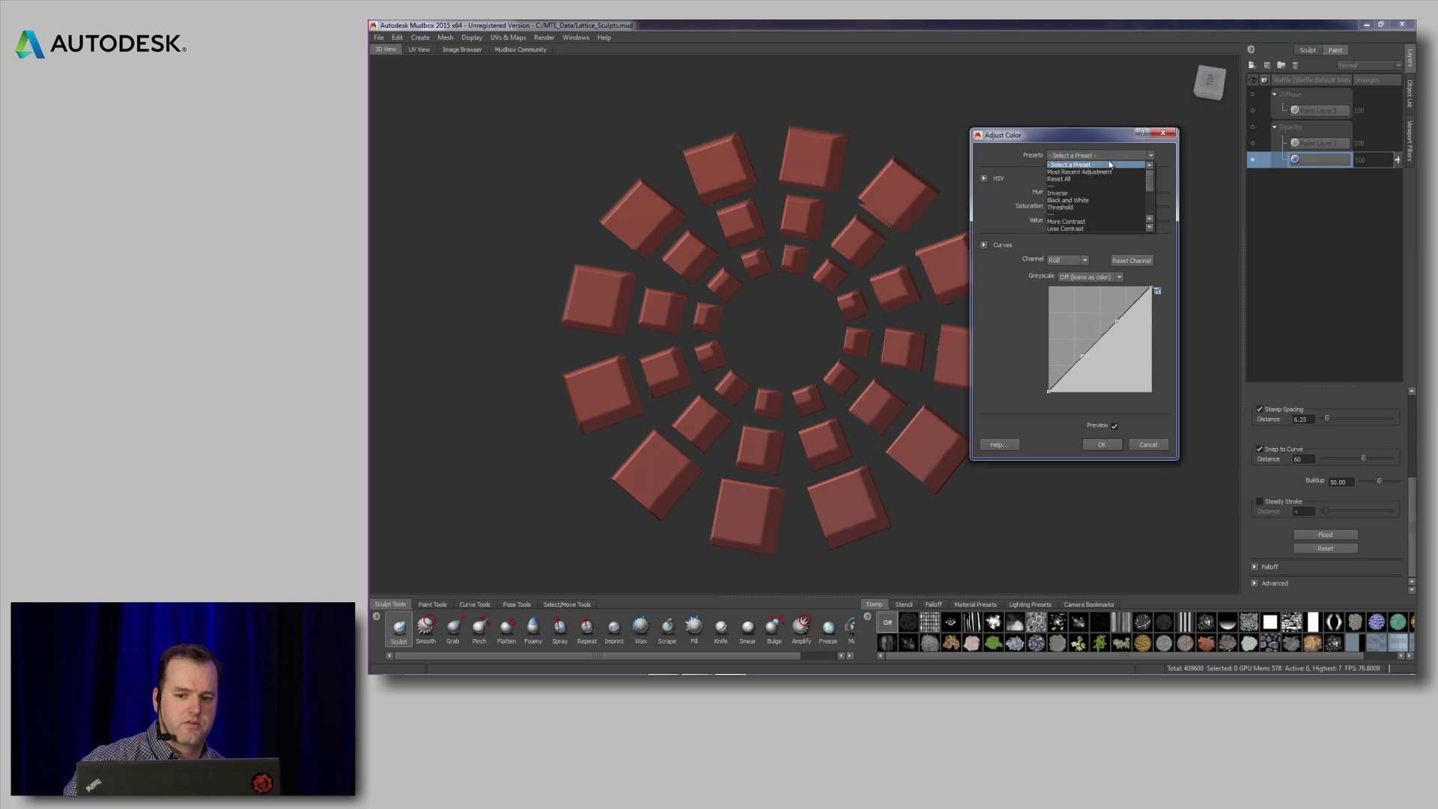
left_click(1095, 194)
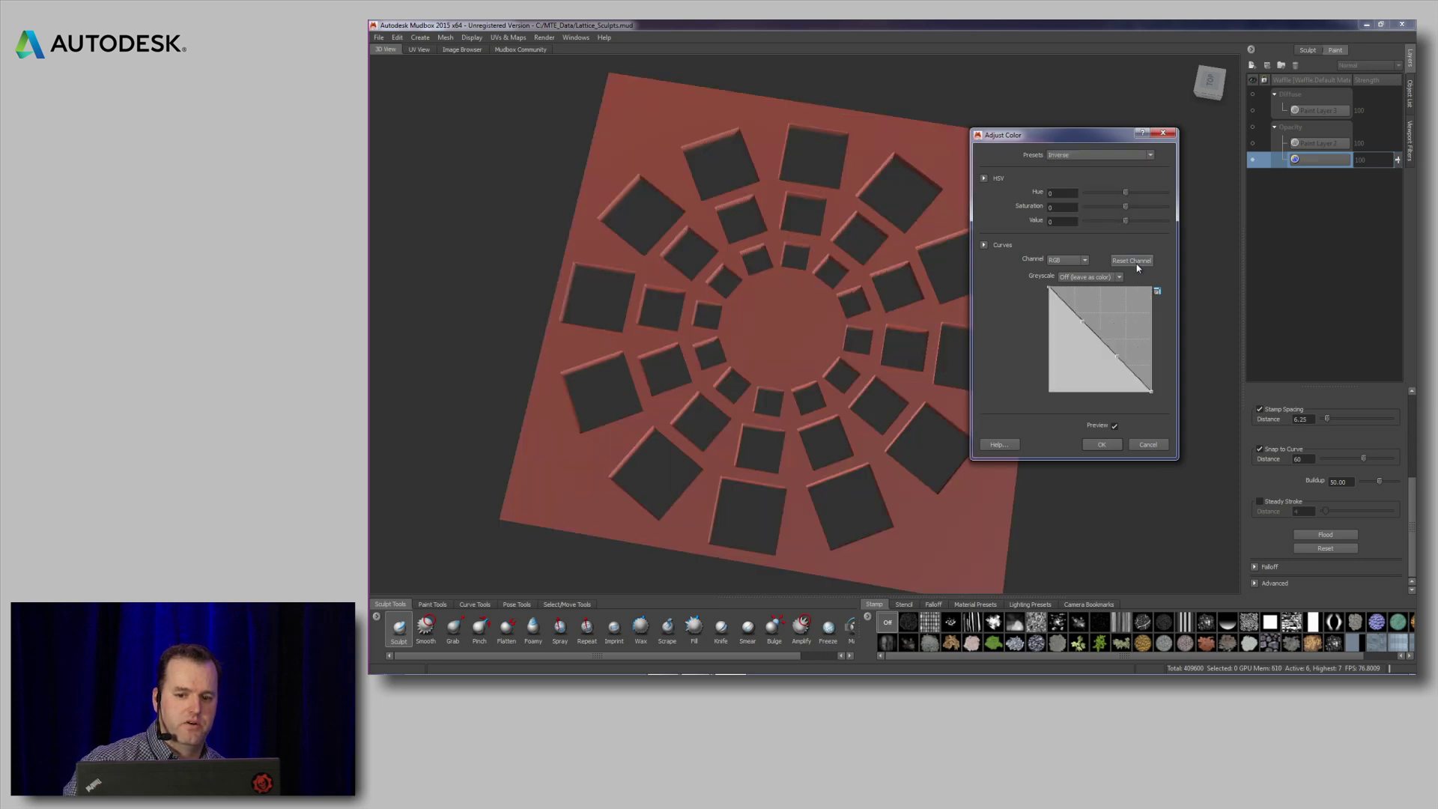
left_click(1102, 445)
left_click_drag(1107, 395, 1146, 383, "alt")
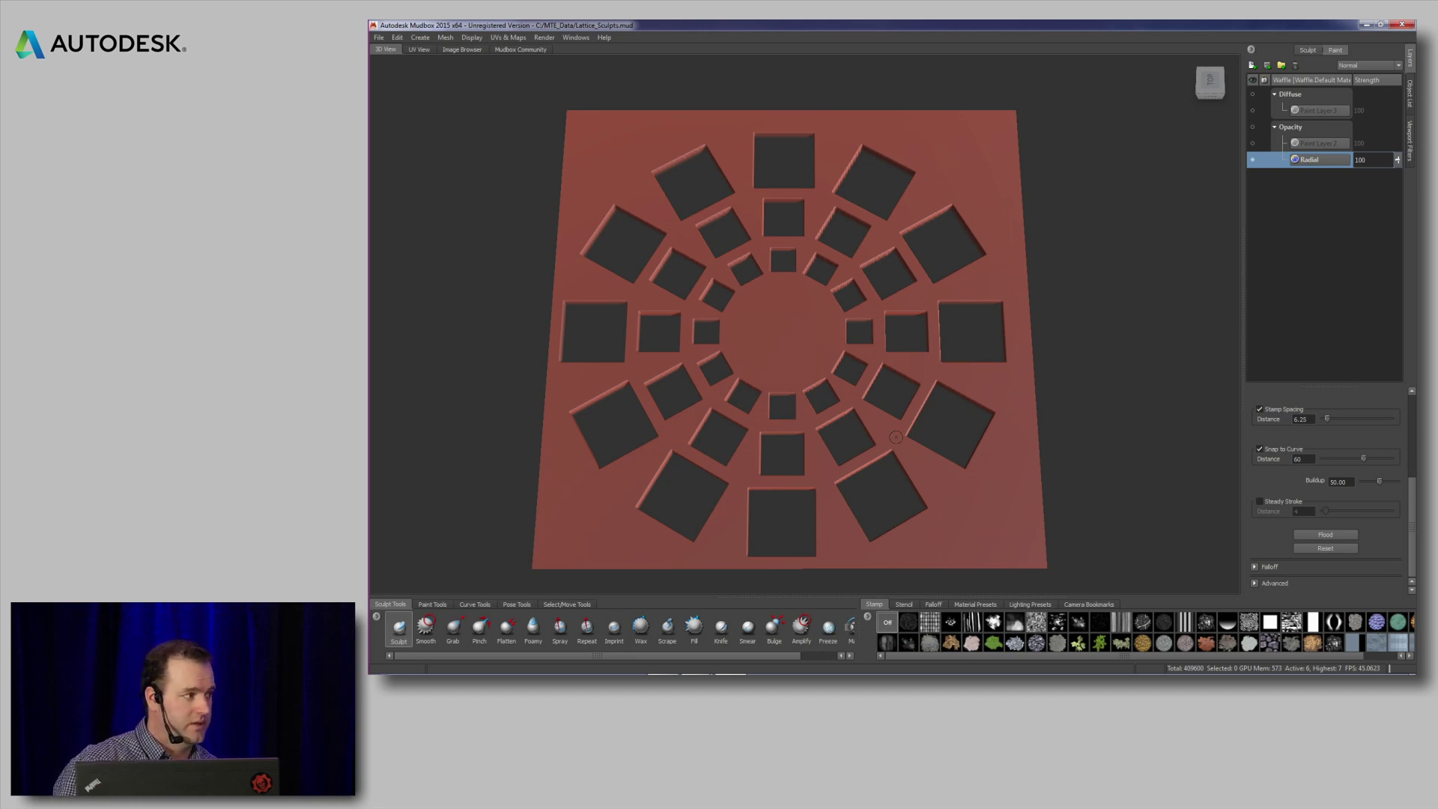
left_click(1308, 50)
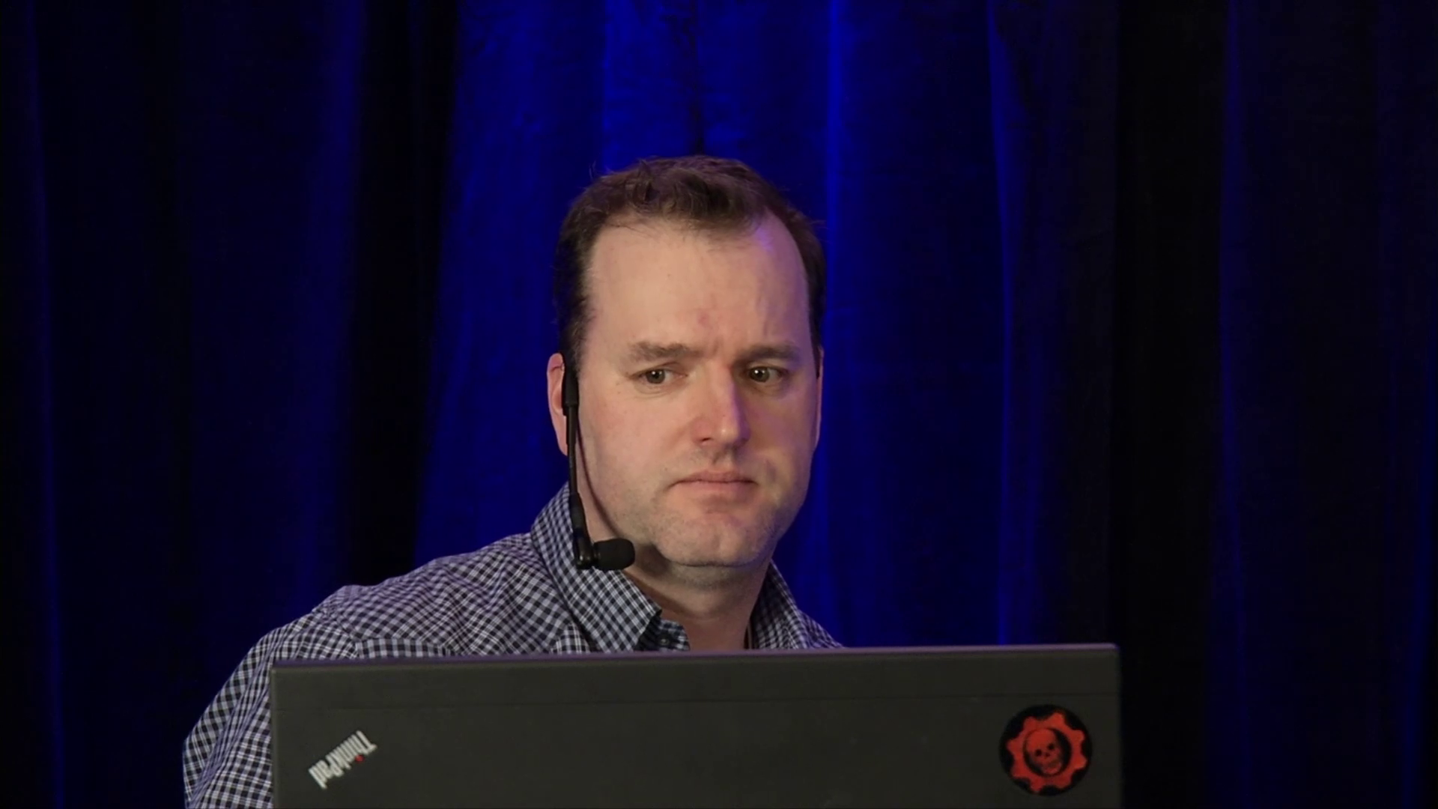